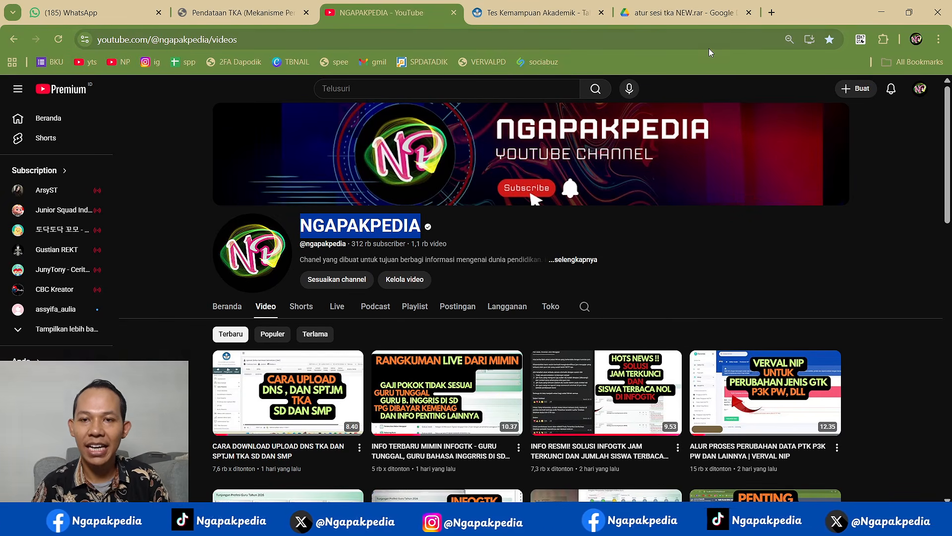
Review the NGAPAKPEDIA WhatsApp channel post requesting TKA account details, and switch to the Tes Kemampuan Akademik site.
left_click(91, 11)
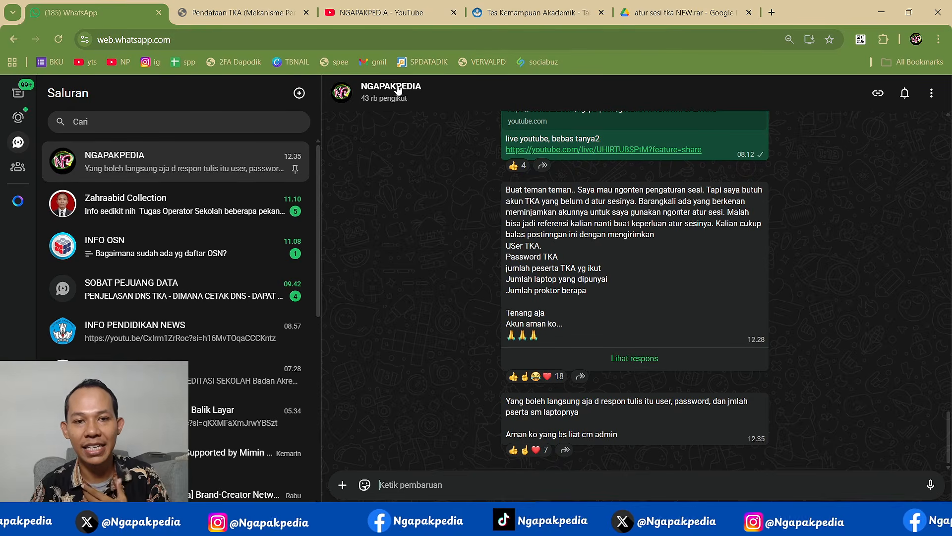
left_click_drag(516, 191, 586, 294)
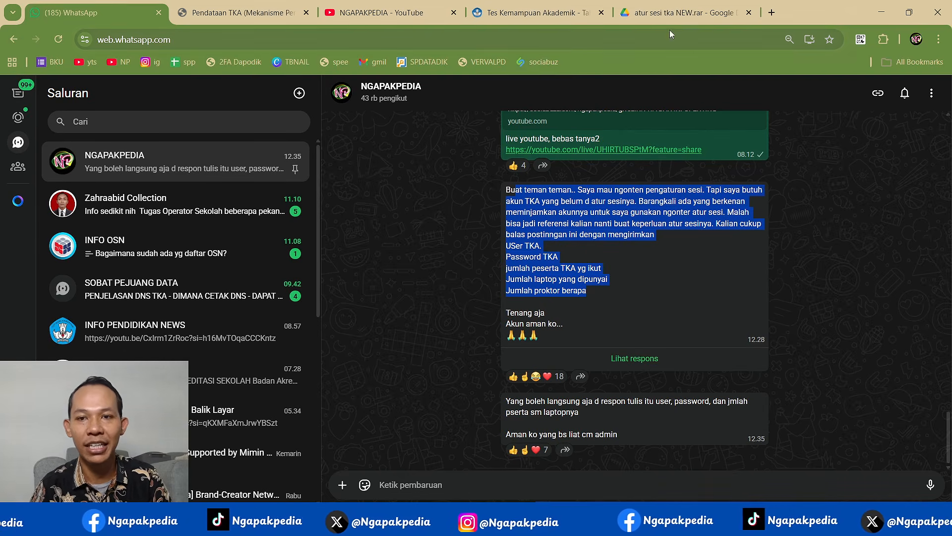
left_click(538, 13)
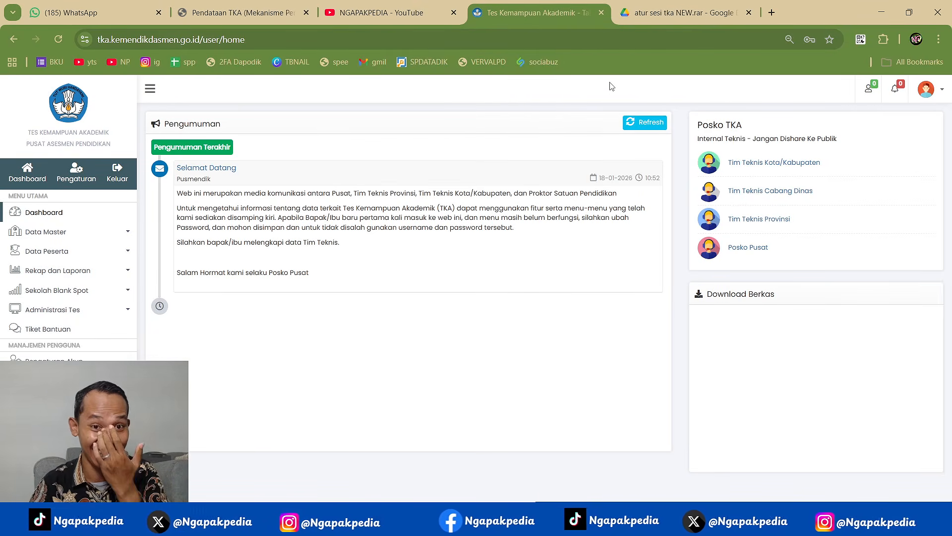
Switch to Notepad and go through the TKA SD DAN SMP list from ISI DATA INFRASTRUKTUR to ATUR SESI TKA.
key("alt+Tab")
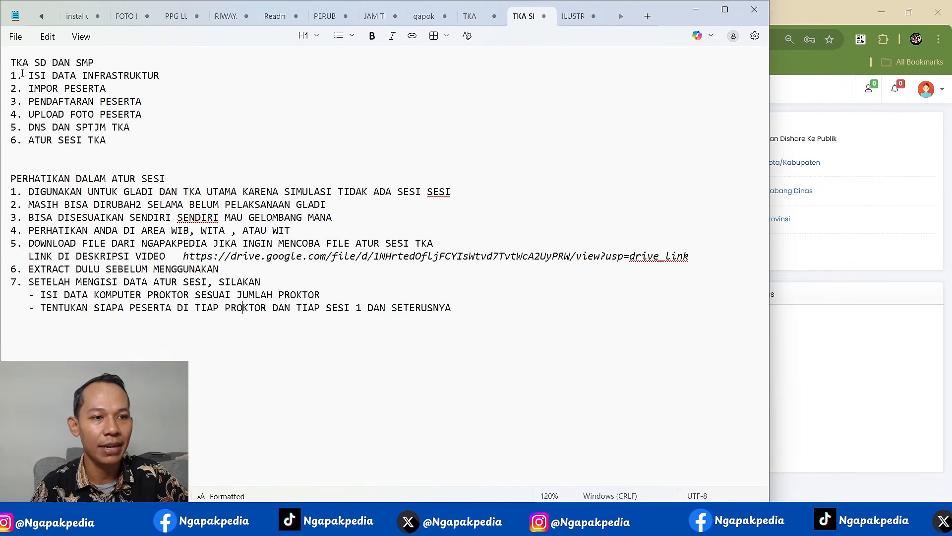
left_click(2, 66)
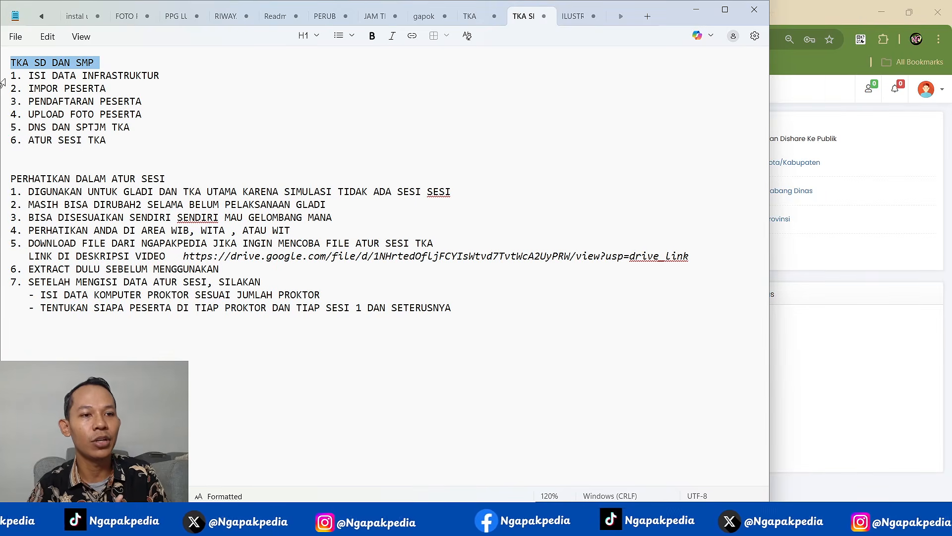
left_click(2, 79)
left_click(3, 89)
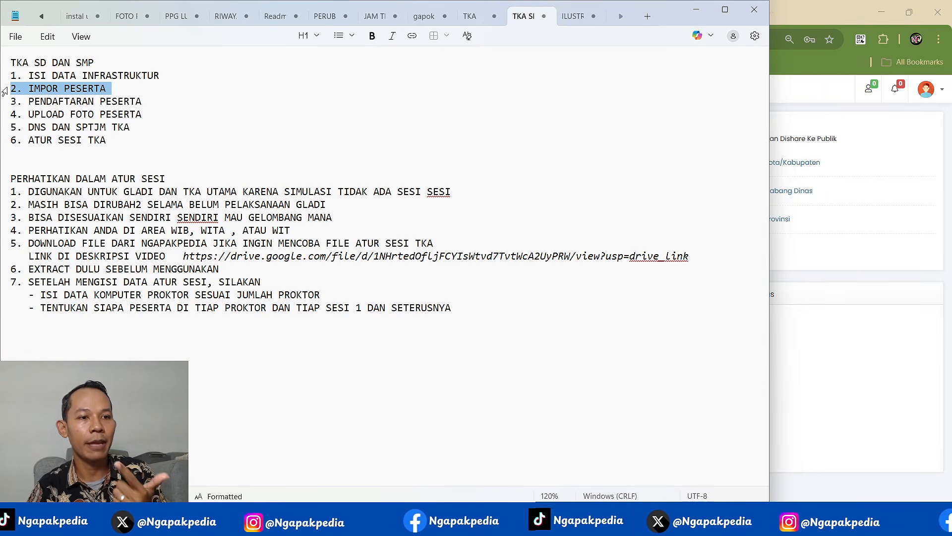
left_click(3, 104)
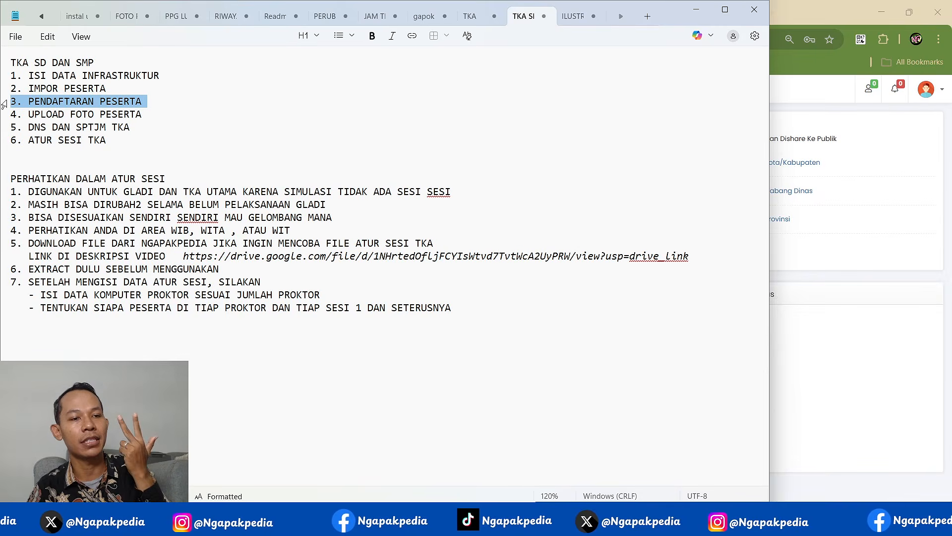
left_click(3, 115)
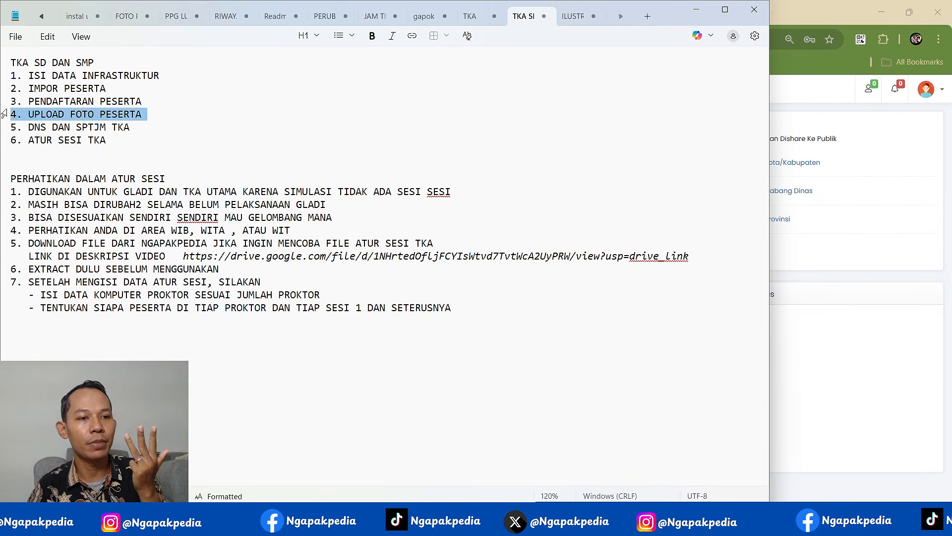
left_click(3, 129)
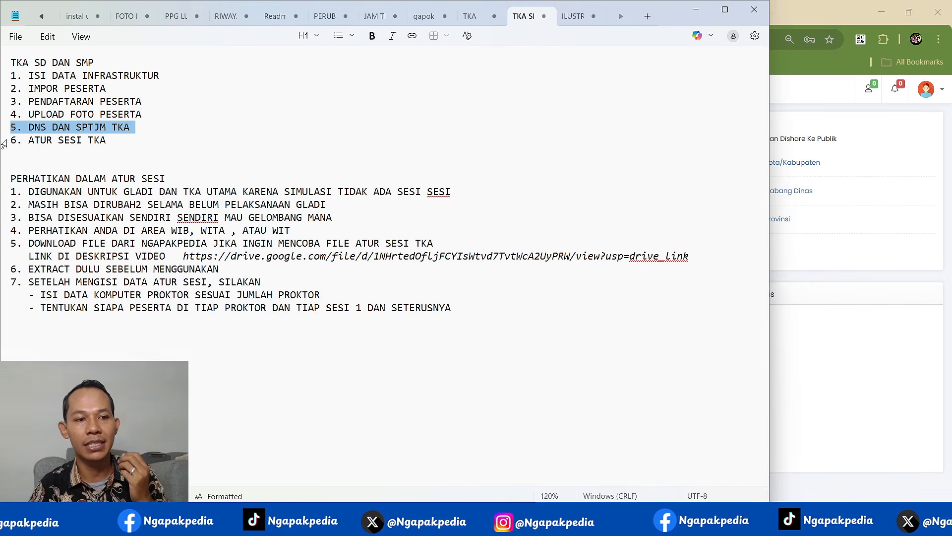
left_click(4, 142)
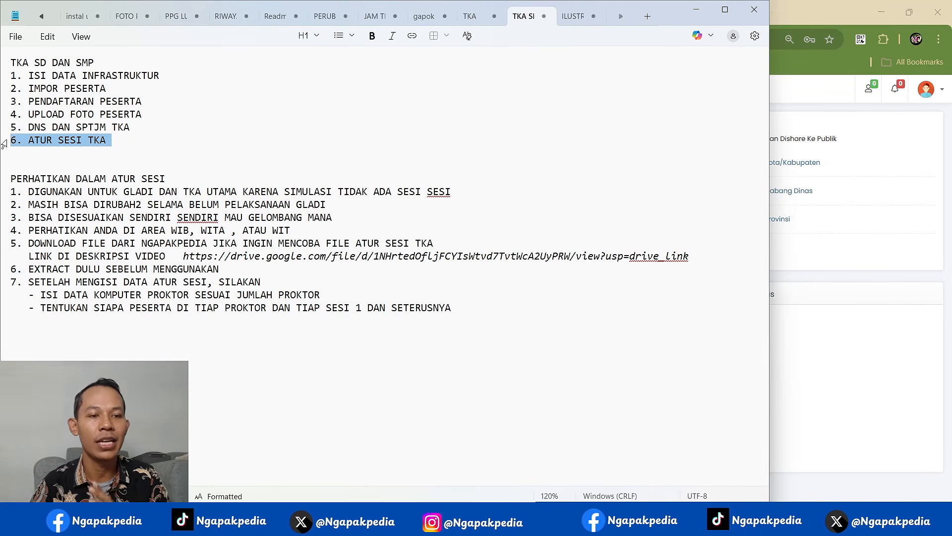
Go through the PERHATIKAN DALAM ATUR SESI notes from the heading to the Google Drive link in point 5.
left_click(2, 181)
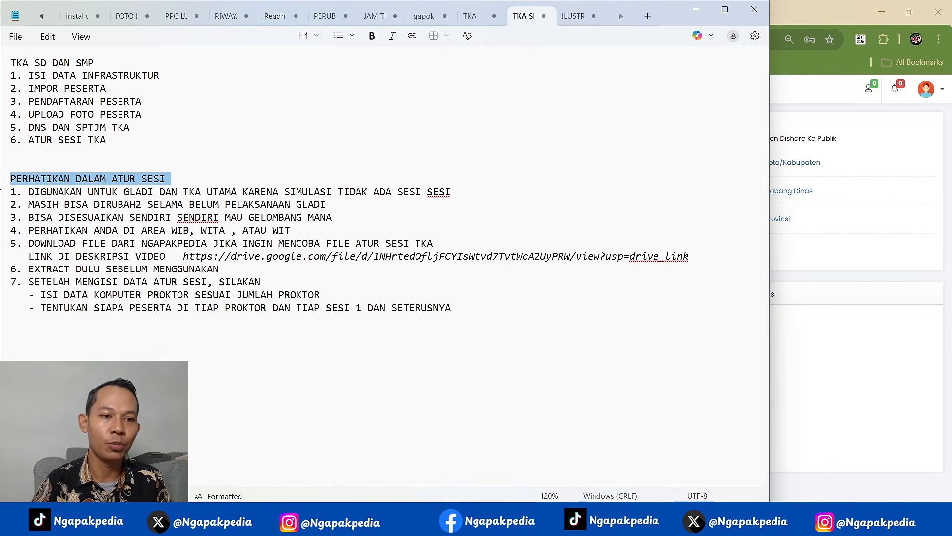
left_click(2, 192)
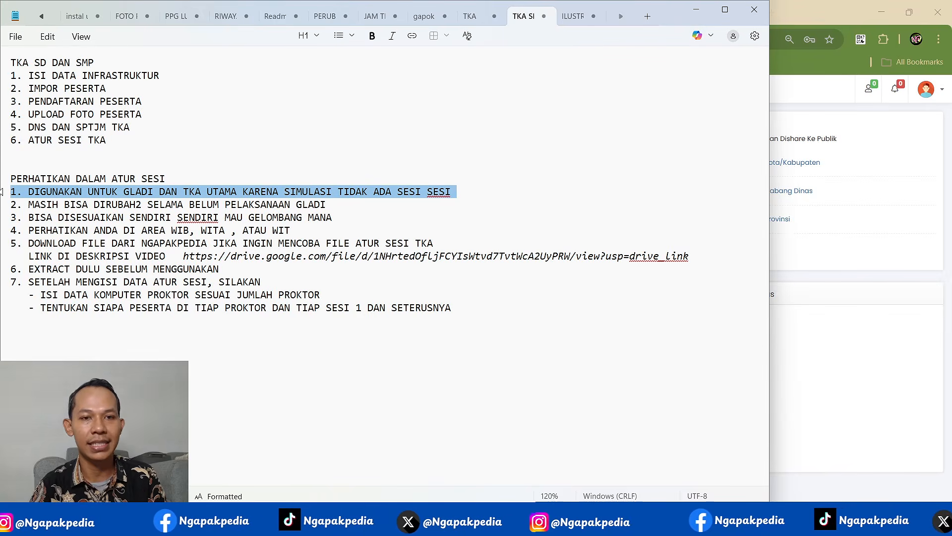
left_click(2, 206)
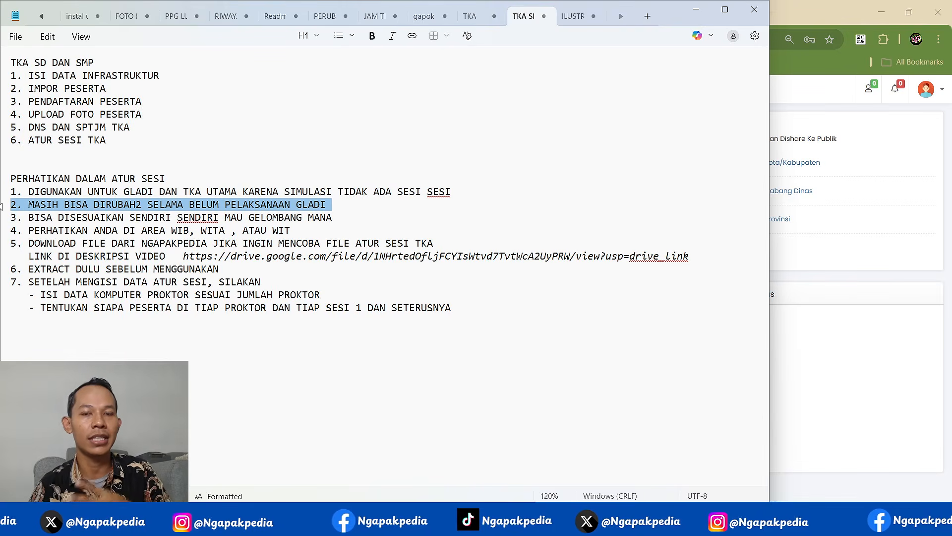
left_click(1, 218)
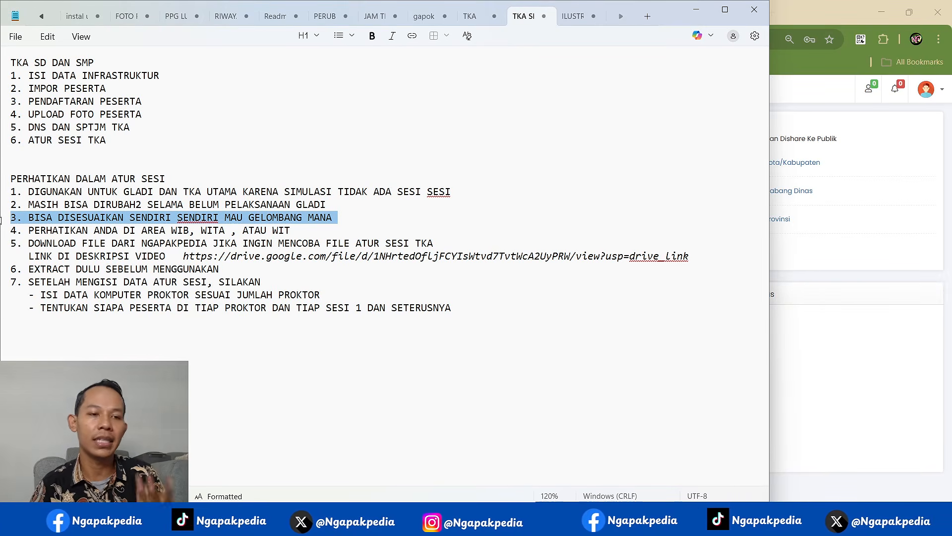
left_click(1, 229)
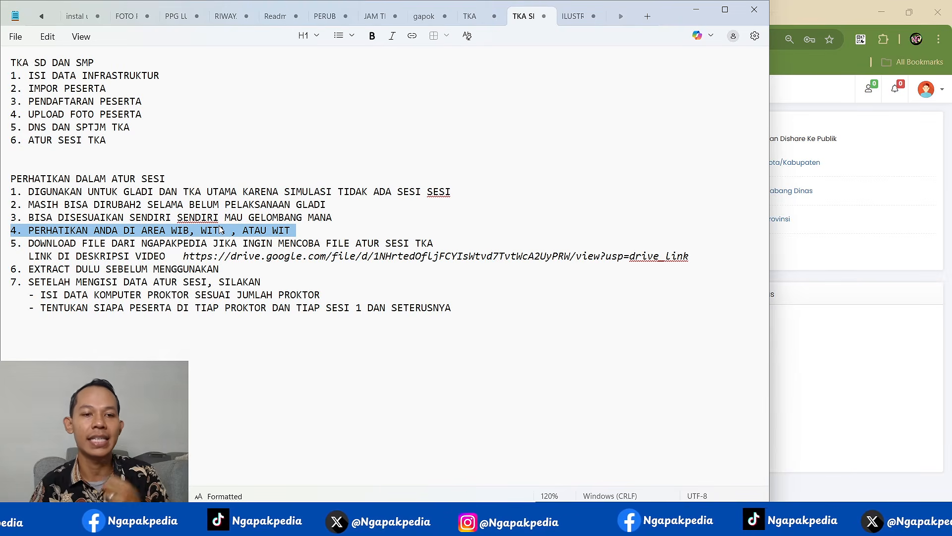
left_click(3, 248)
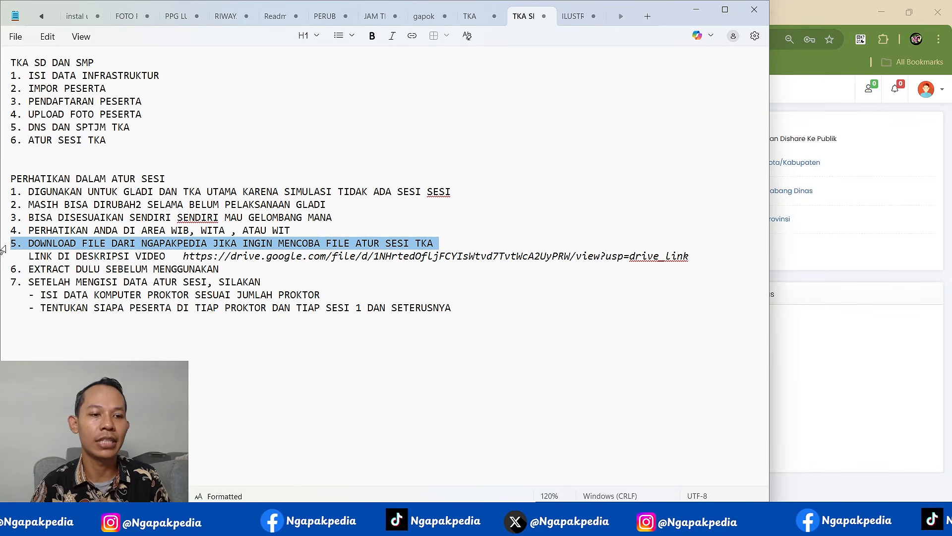
left_click_drag(183, 256, 189, 255)
left_click_drag(30, 255, 691, 256)
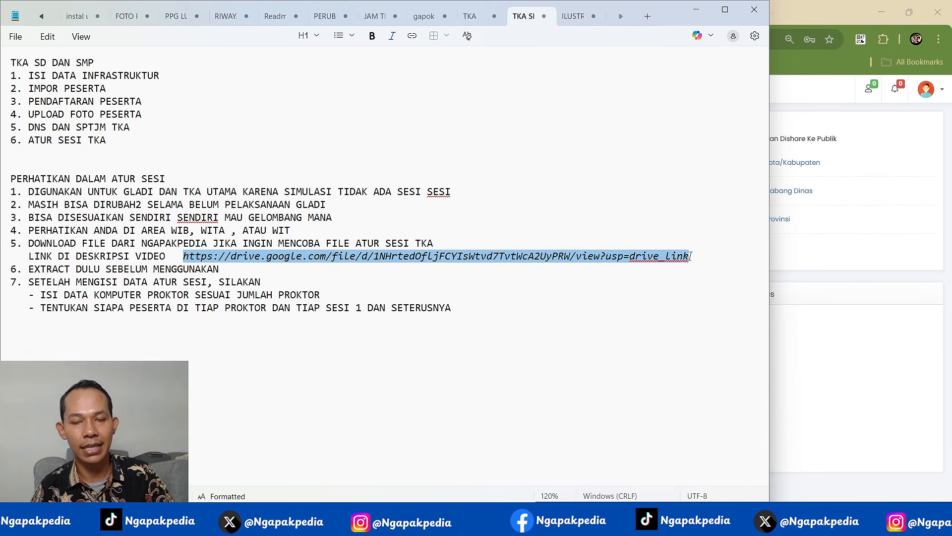
Download atur sesi tka NEW.rar from its Google Drive page and show the file in the Downloads folder.
left_click(801, 10)
left_click(664, 19)
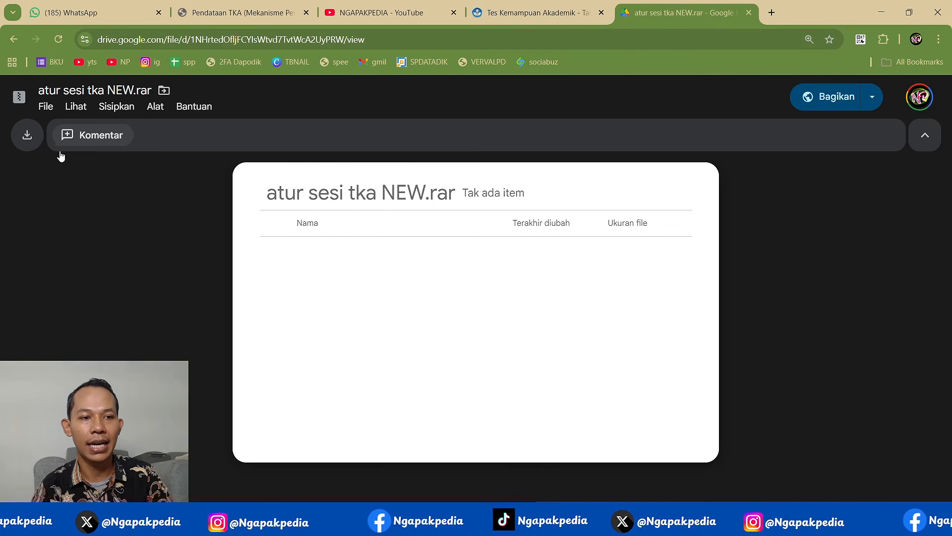
left_click(29, 136)
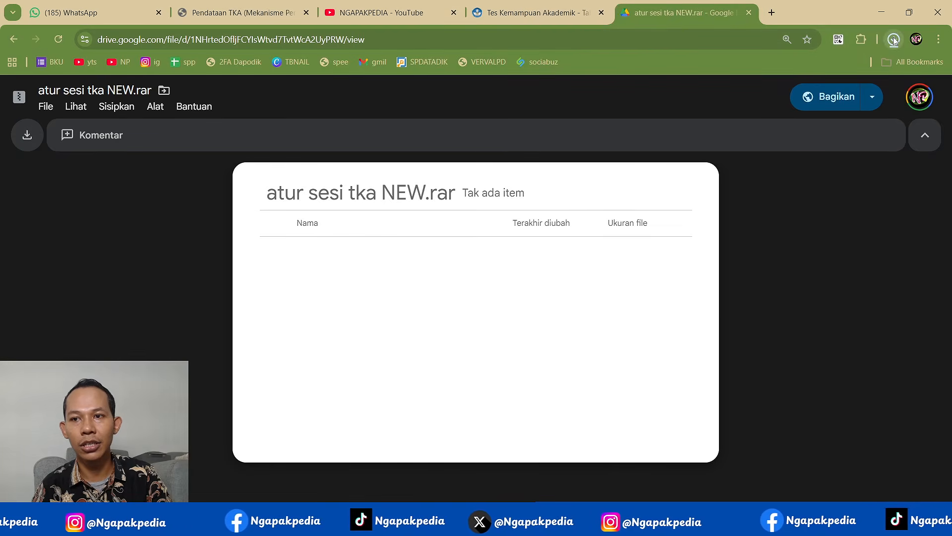
left_click(894, 39)
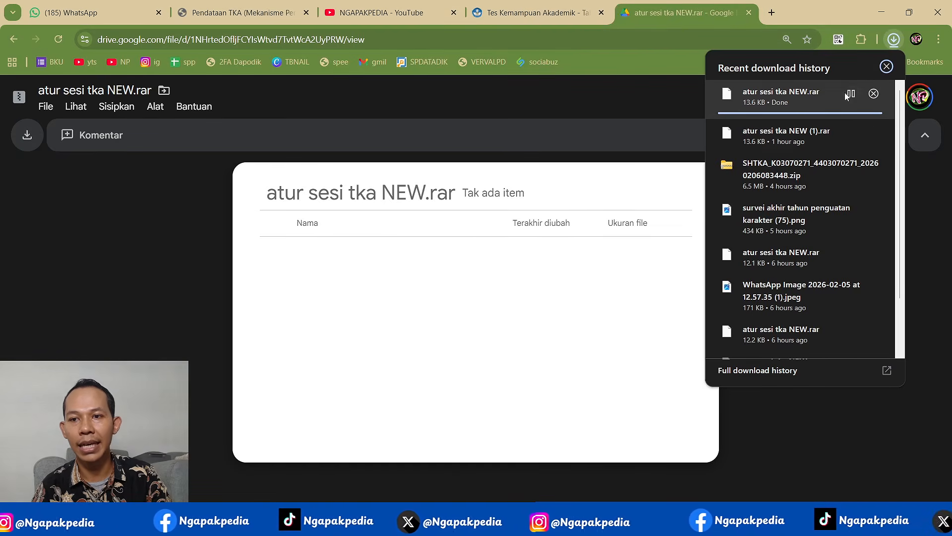
left_click(851, 93)
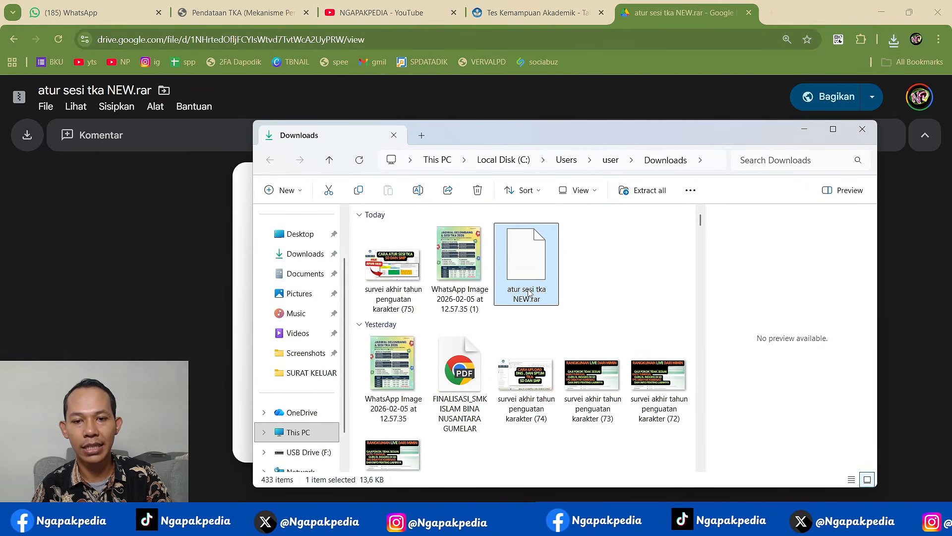
Extract the atur sesi tka NEW.rar archive into its own folder in Downloads.
right_click(528, 293)
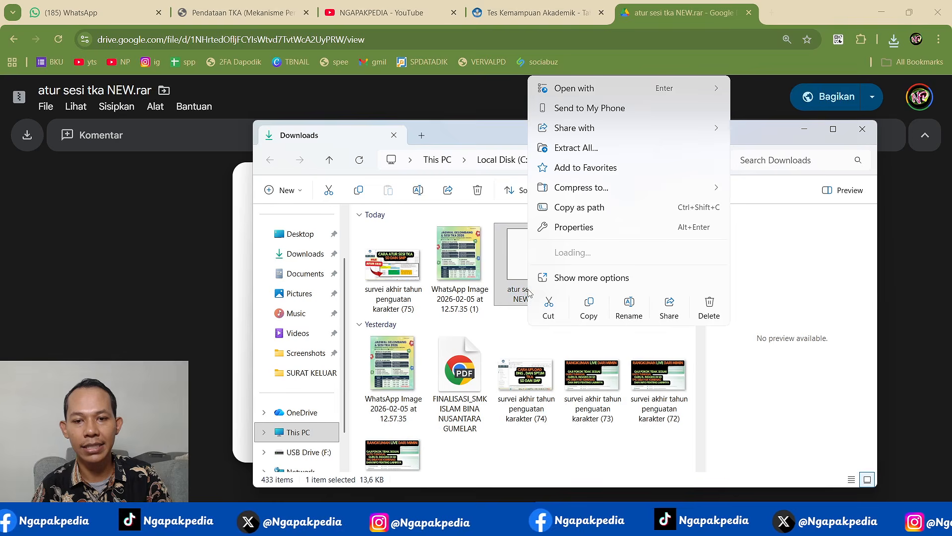
left_click(572, 148)
left_click(571, 385)
Open the extracted atur sesi tka NEW workbook in Excel and enable editing.
left_click(422, 144)
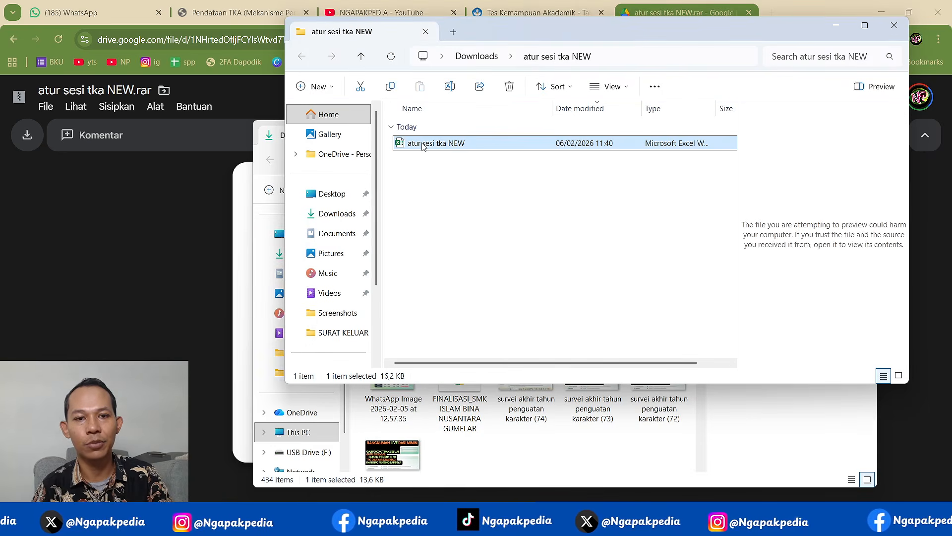
double_click(423, 144)
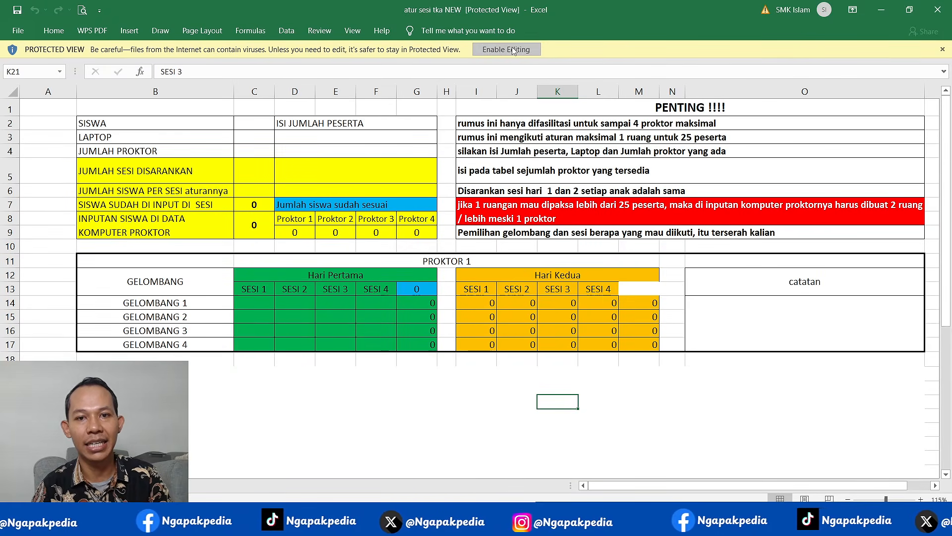
left_click(514, 52)
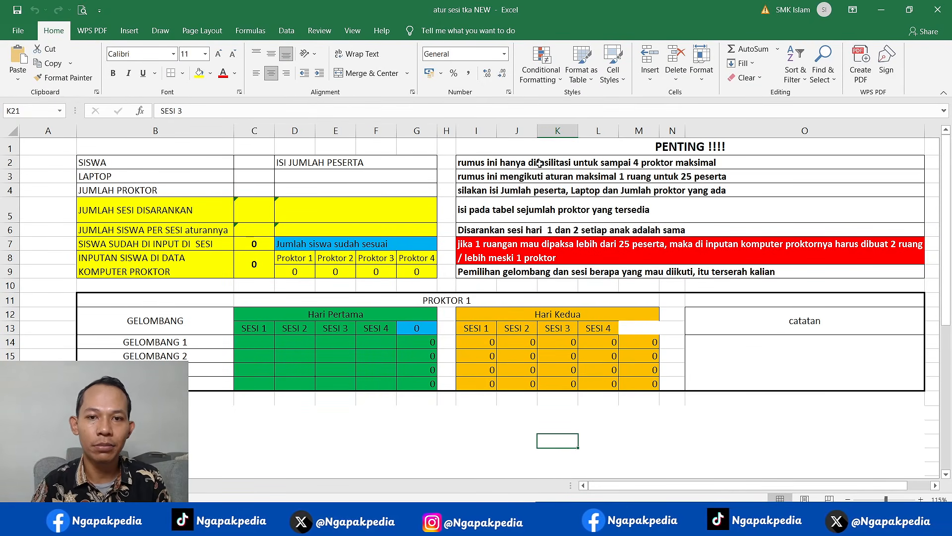
Examine the SISWA, LAPTOP and JUMLAH PROKTOR input cells C2:C4 and the usage rules under PENTING.
left_click(258, 164)
left_click_drag(254, 160, 255, 192)
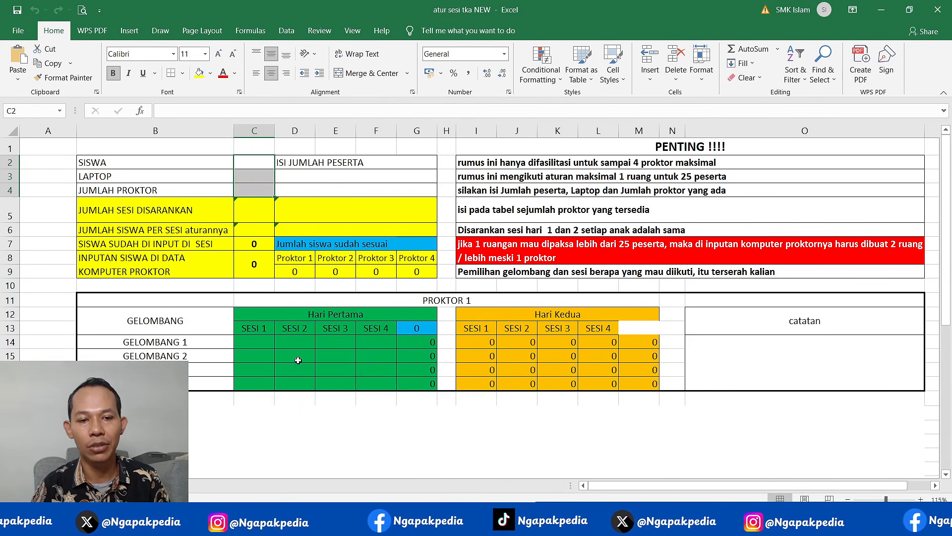
left_click(525, 161)
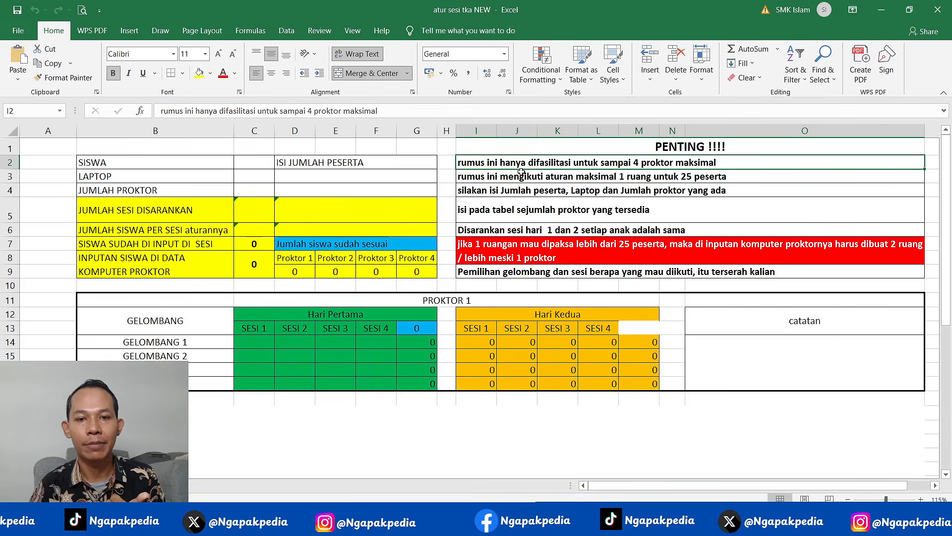
left_click(522, 175)
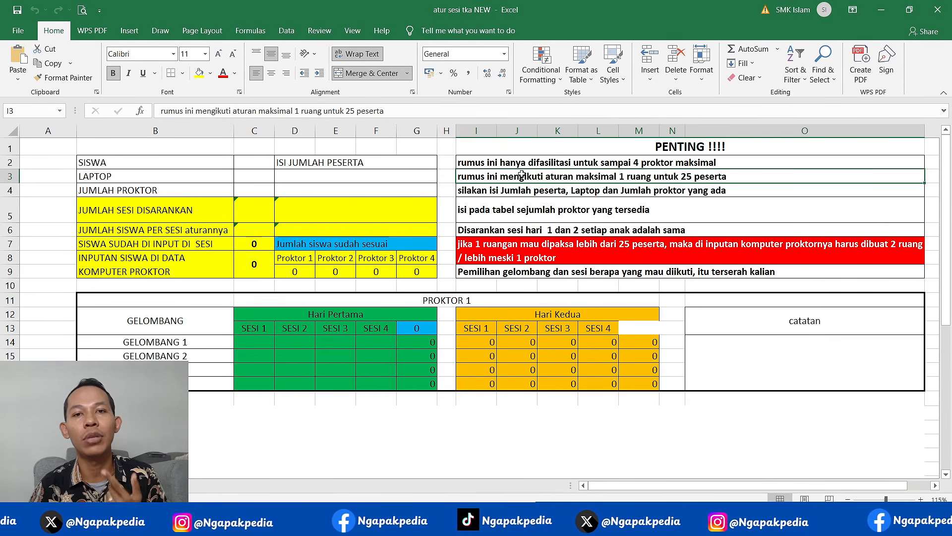
left_click(515, 242)
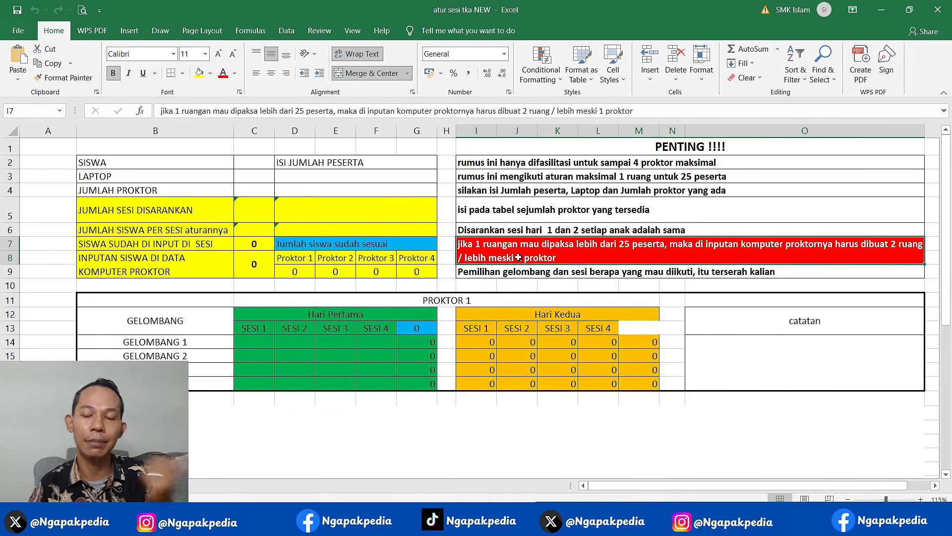
left_click(501, 189)
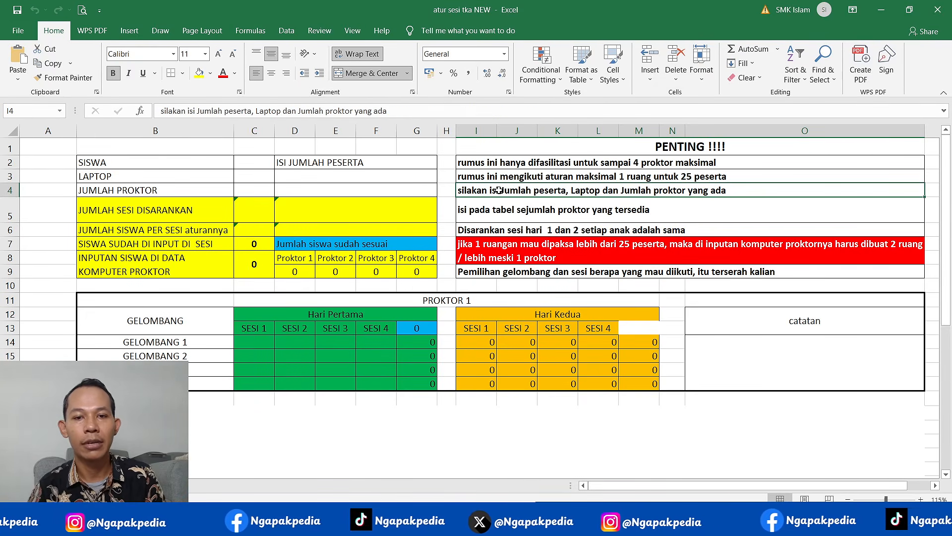
left_click(263, 164)
left_click(261, 178)
left_click(261, 190)
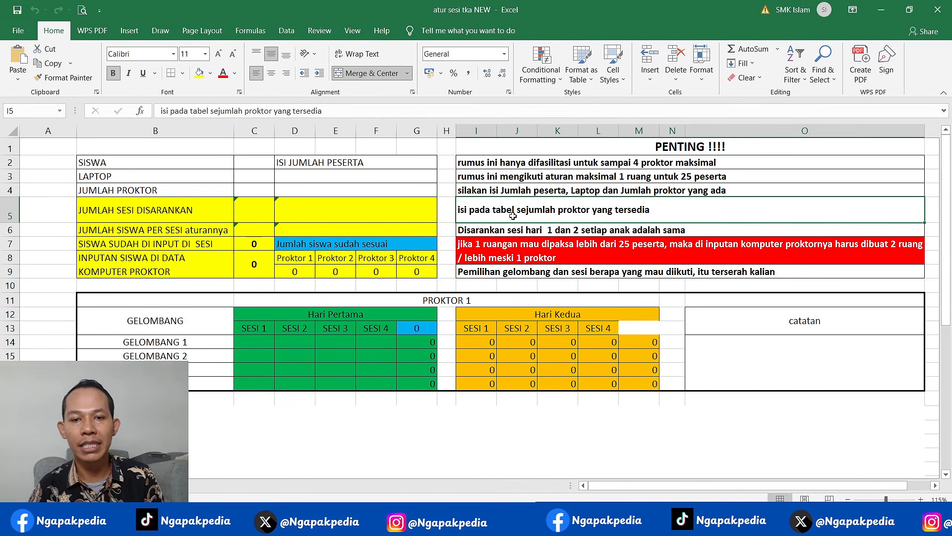
Enter 2 for JUMLAH PROKTOR in C4 and check the PROKTOR 1 and PROKTOR 2 tables.
left_click(252, 190)
type("2")
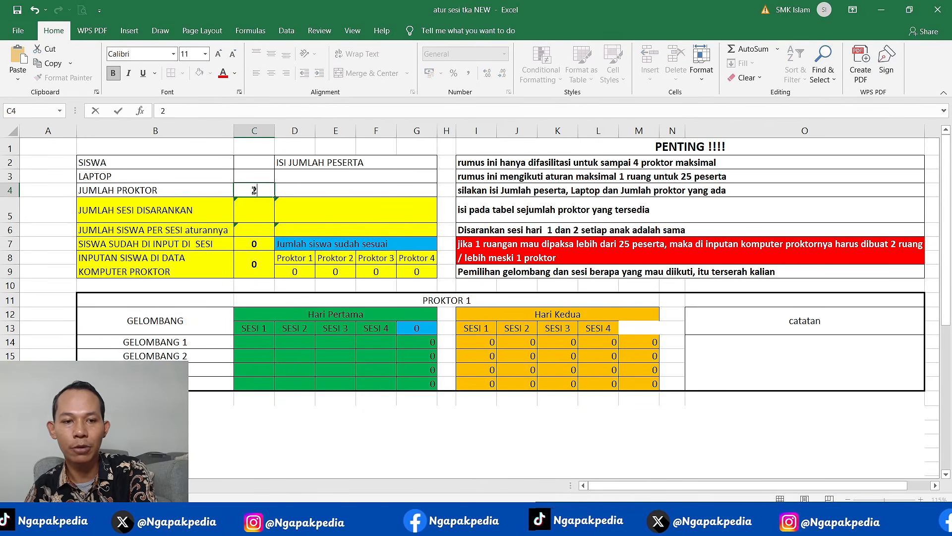
key("Return")
scroll(470, 359, "down", 1)
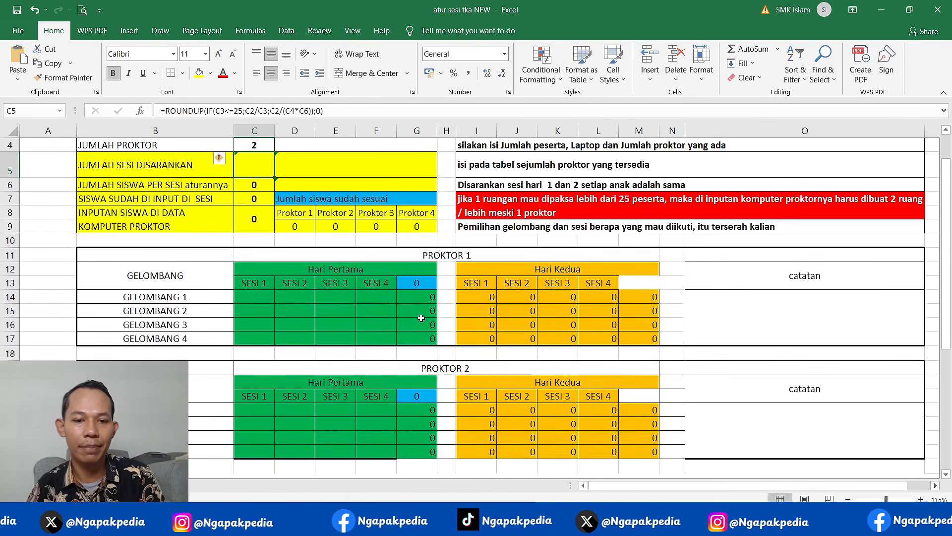
left_click(456, 366)
left_click(449, 256)
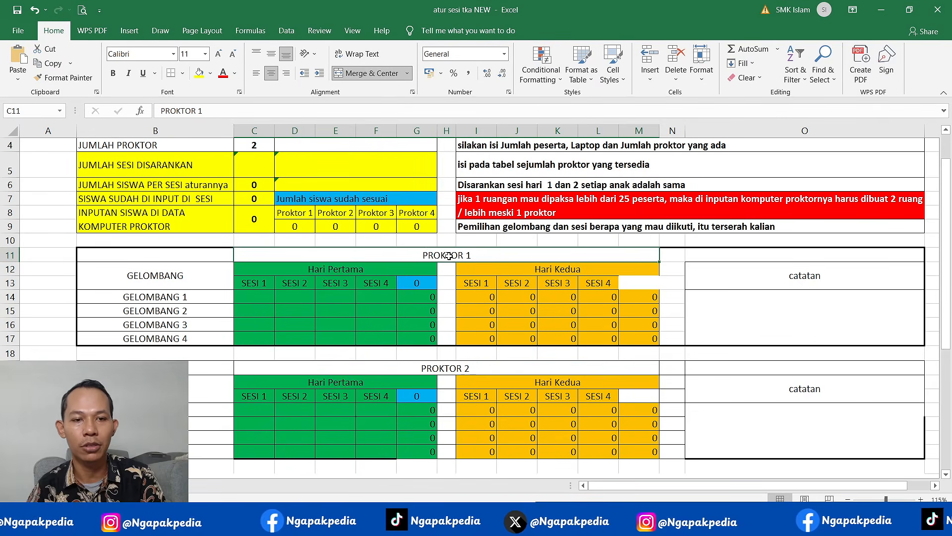
Set JUMLAH PROKTOR in C4 to 1 and review the PROKTOR 1 table with its gelombang and sesi cells.
left_click(249, 146)
type("1")
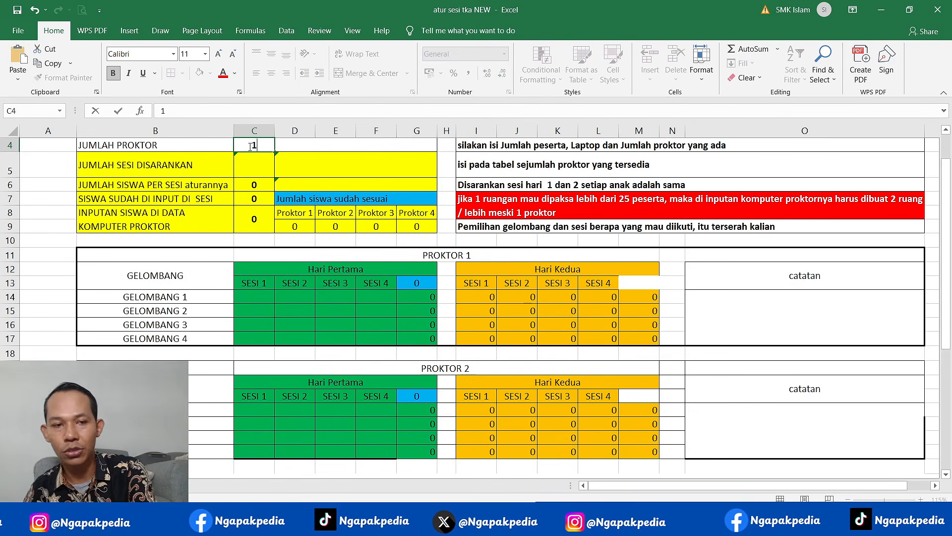
key("Return")
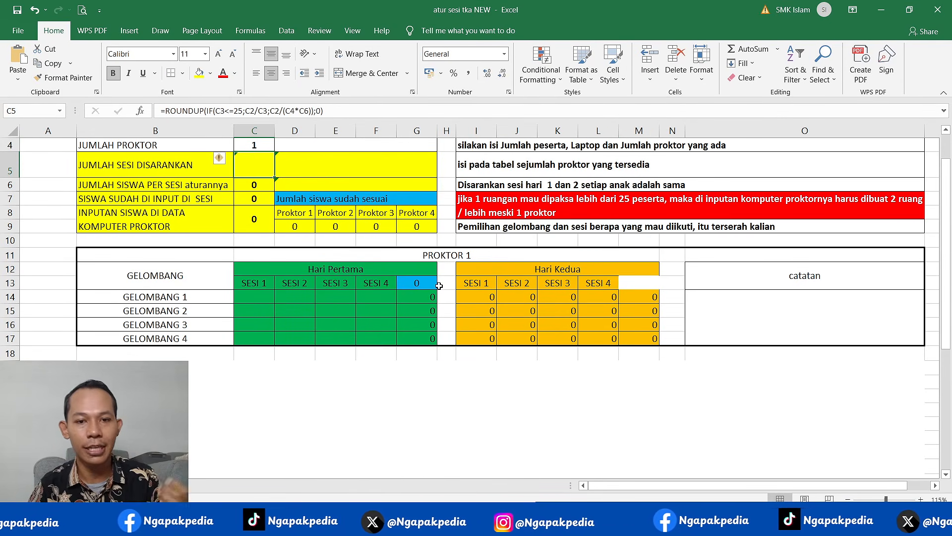
scroll(439, 286, "up", 1)
left_click_drag(314, 345, 608, 369)
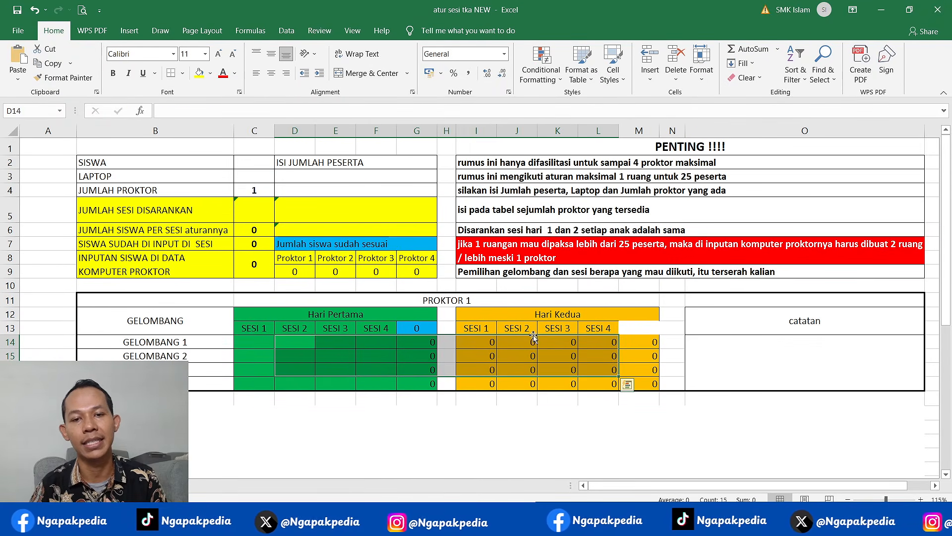
left_click(515, 268)
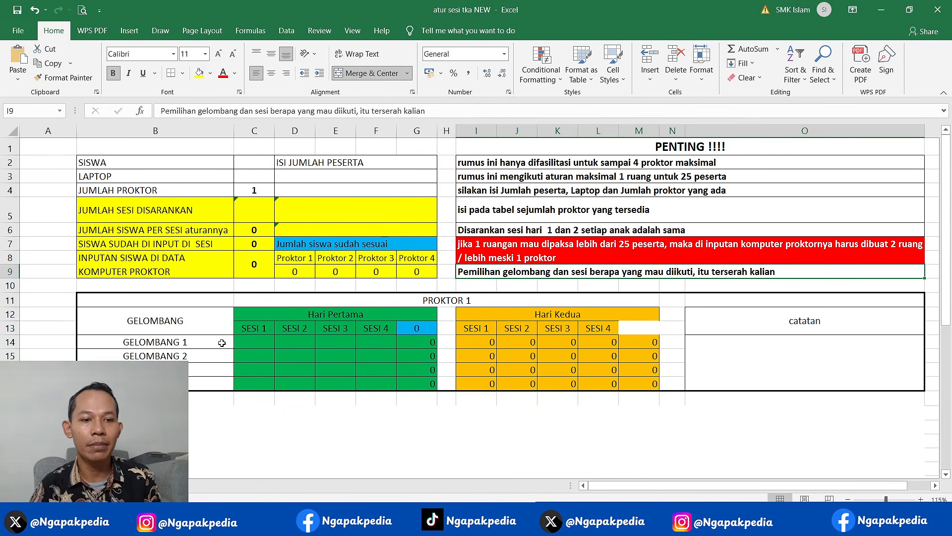
left_click(200, 355)
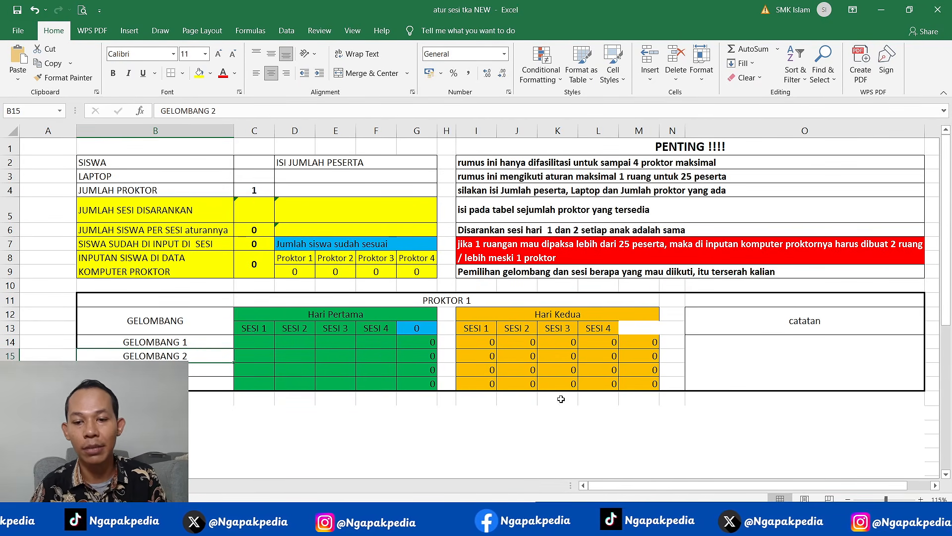
left_click(596, 523)
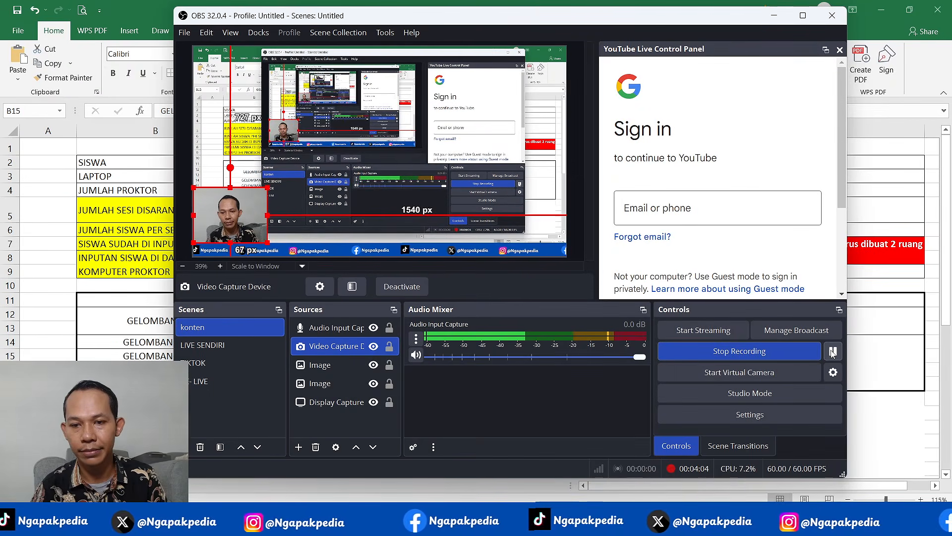
left_click(775, 16)
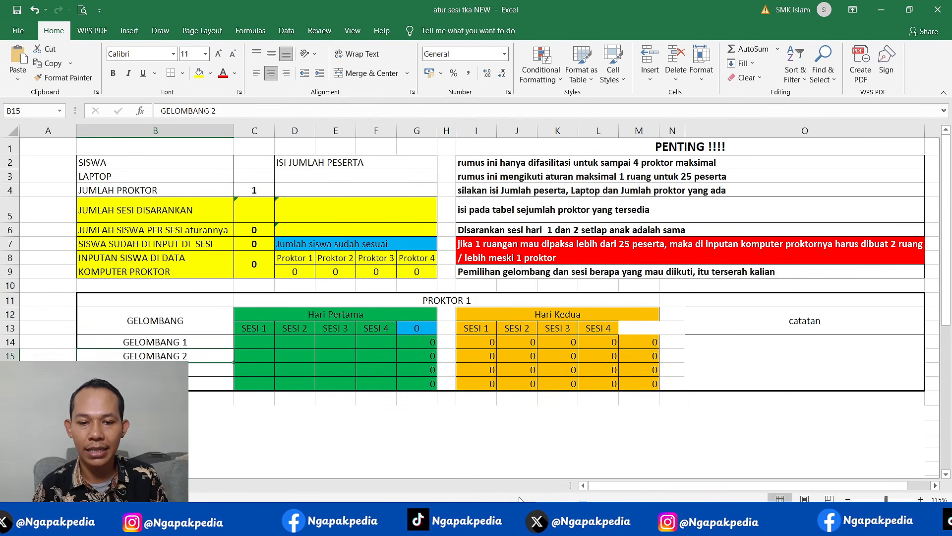
Switch to the Tes Kemampuan Akademik site in Chrome and expand Administrasi Tes to view its entries.
key("alt+Tab")
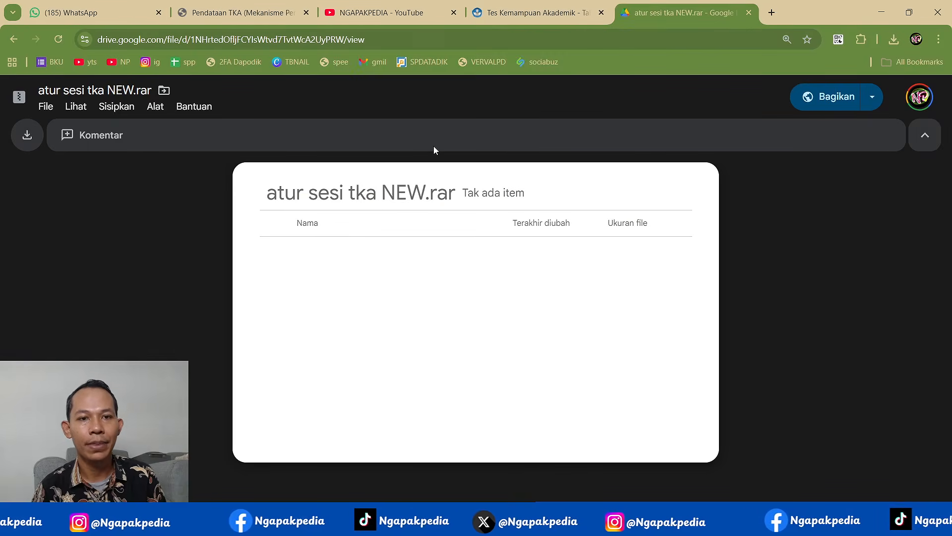
left_click(530, 14)
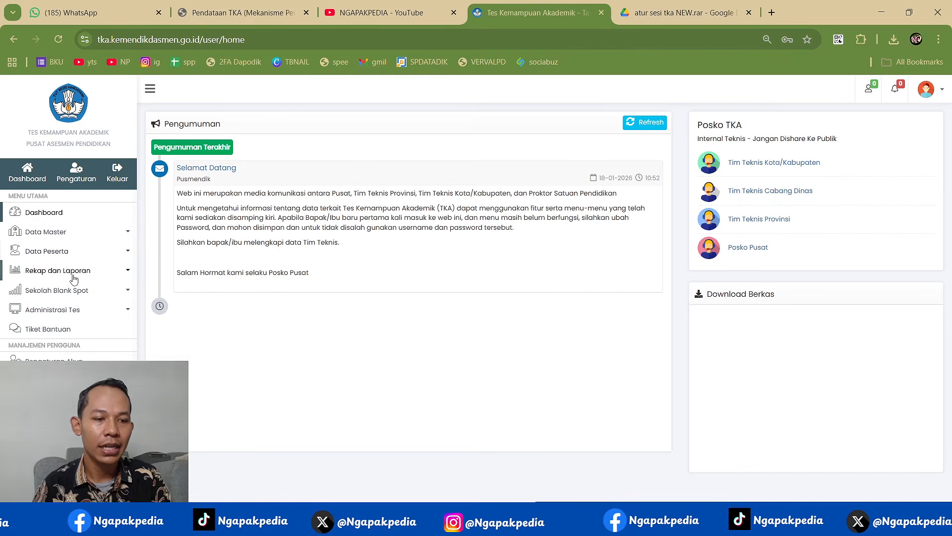
left_click(70, 312)
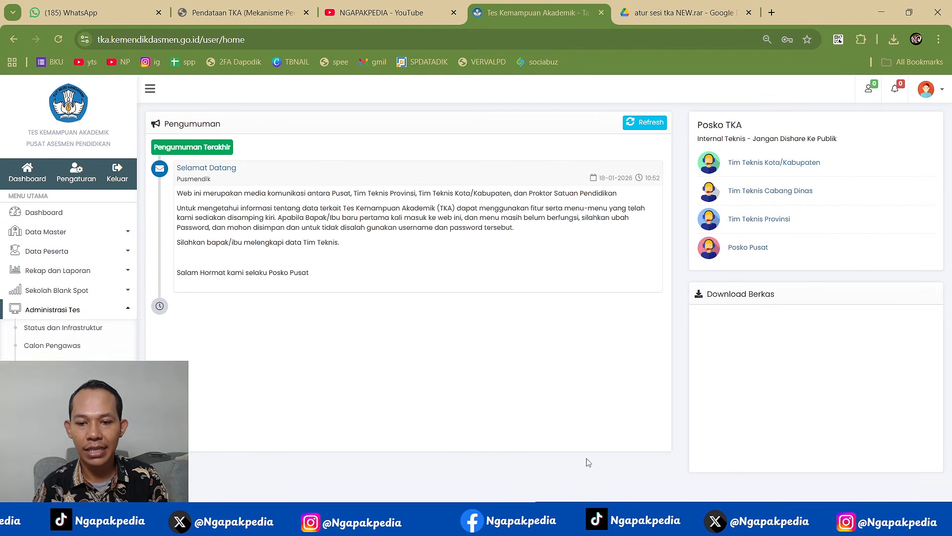
Switch to the ILUSTRASI SESI notes in Notepad and read the student and laptop numbers of illustration 1.
left_click(377, 521)
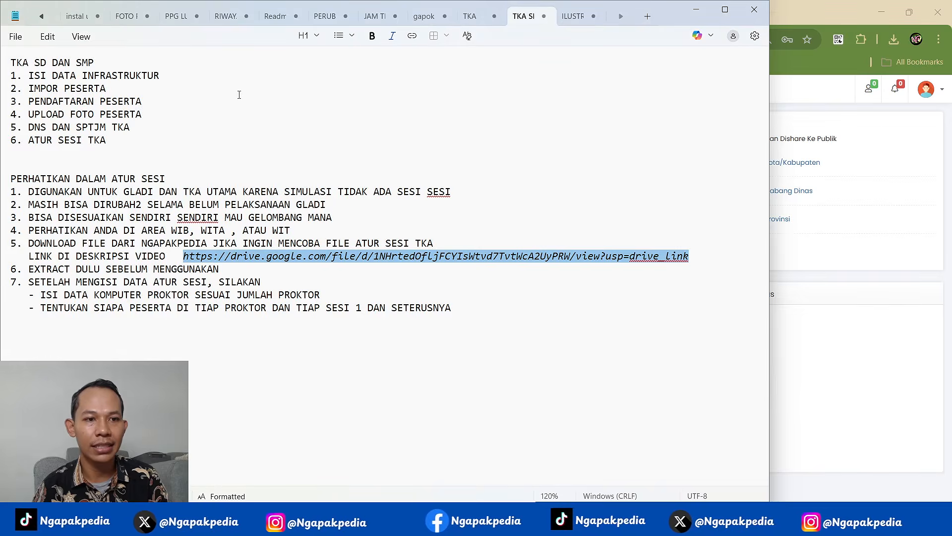
left_click(565, 19)
left_click(4, 79)
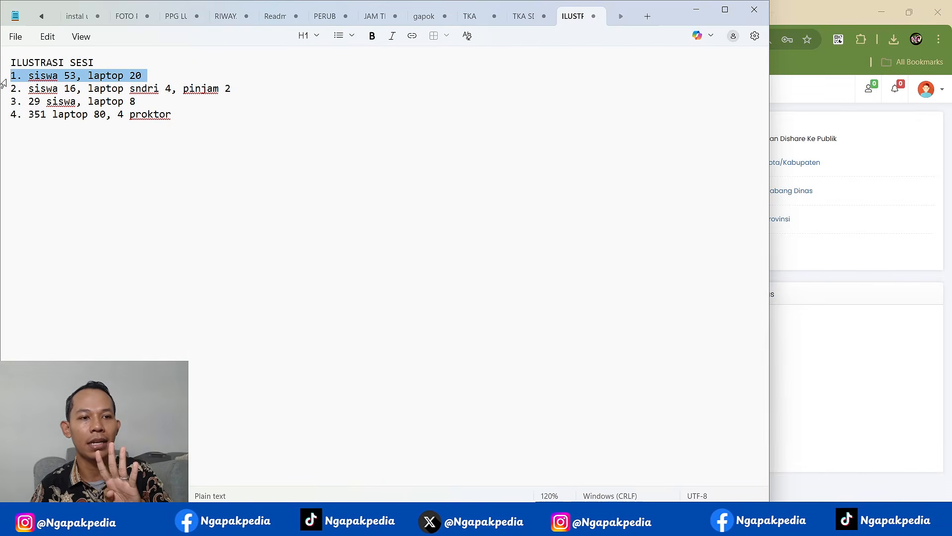
left_click(60, 78)
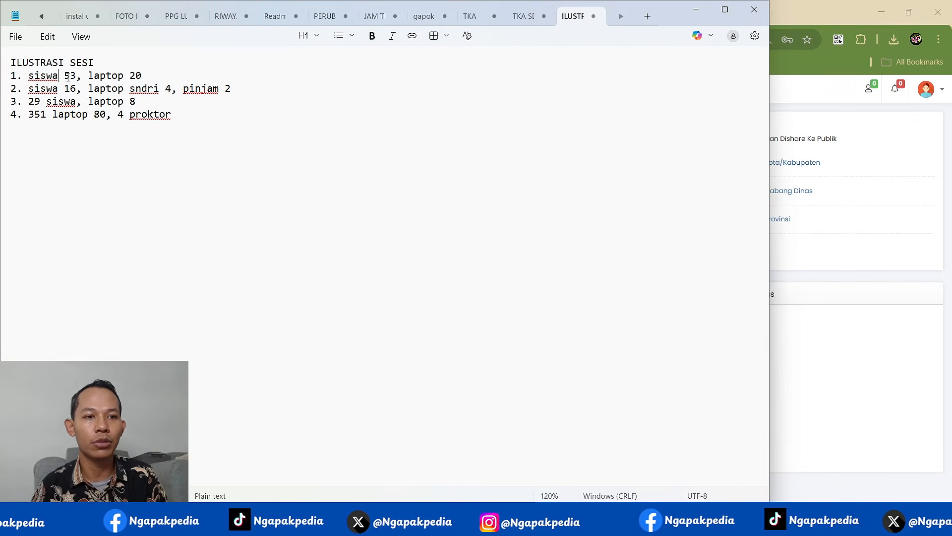
right_click(39, 88)
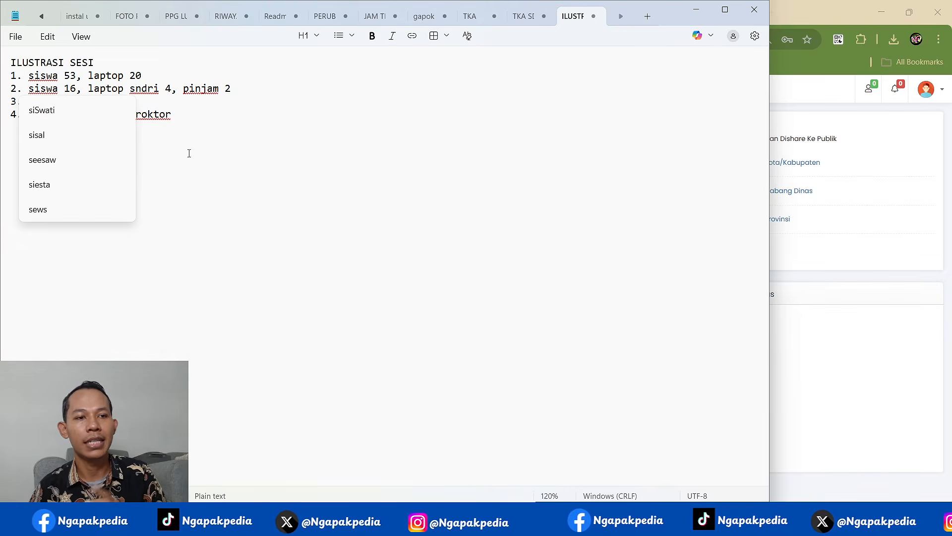
left_click(234, 212)
left_click(1, 80)
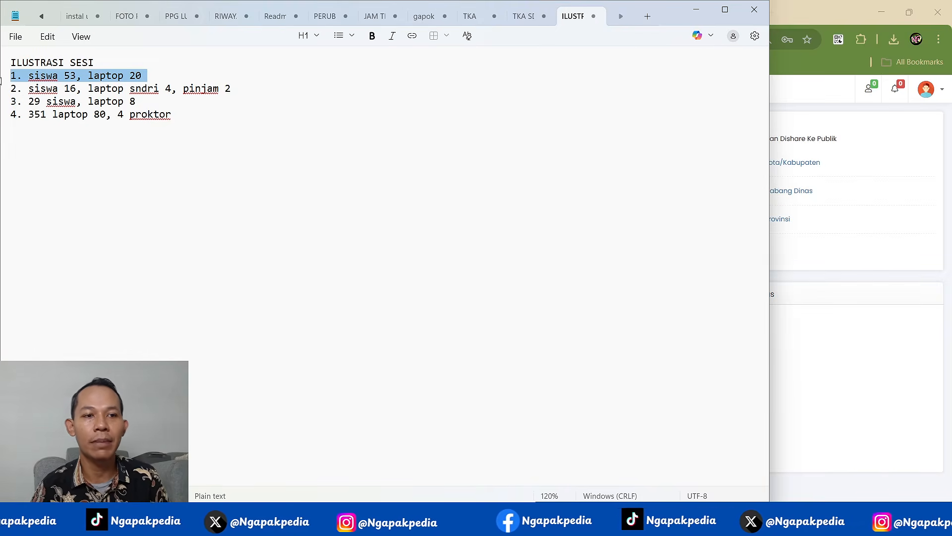
left_click(696, 10)
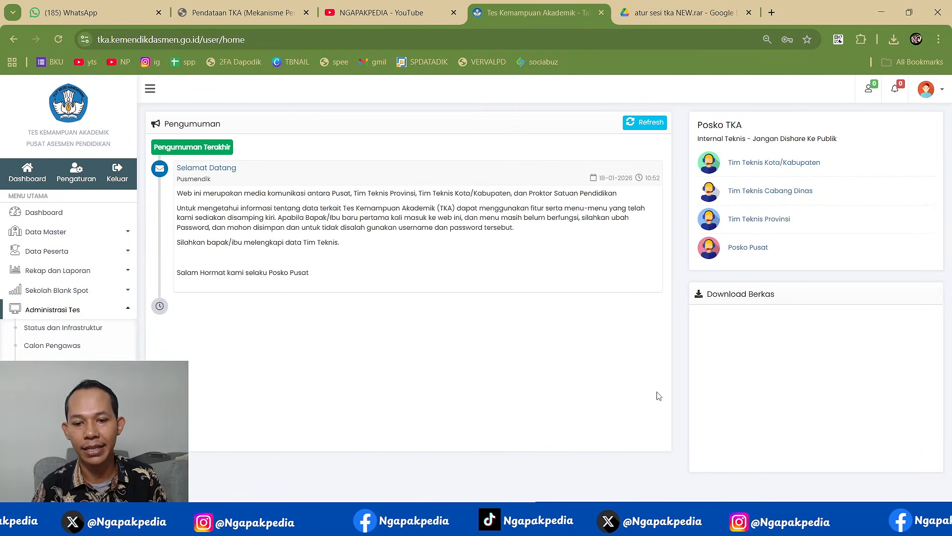
Return to the Excel workbook and enter 53 for SISWA in C2 and 20 for LAPTOP in C3.
key("alt+Tab")
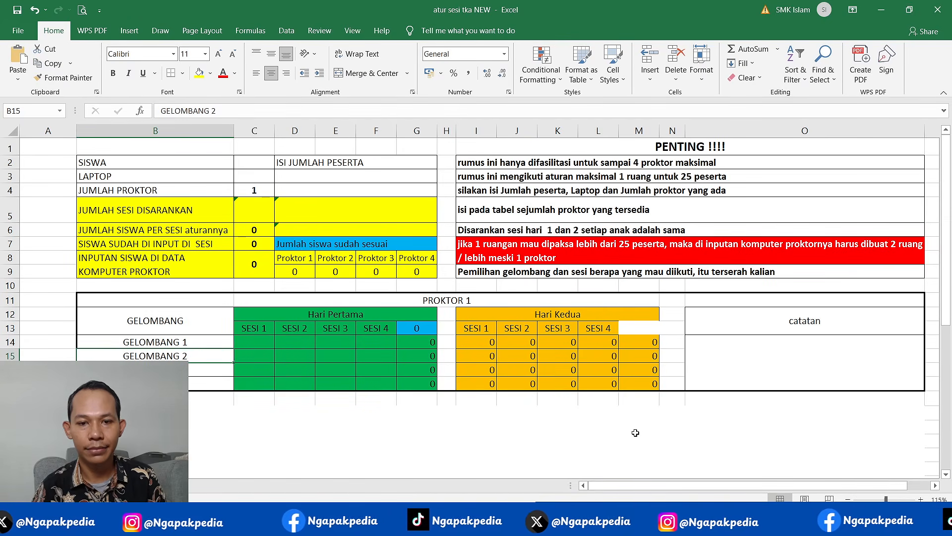
left_click(260, 165)
type("53")
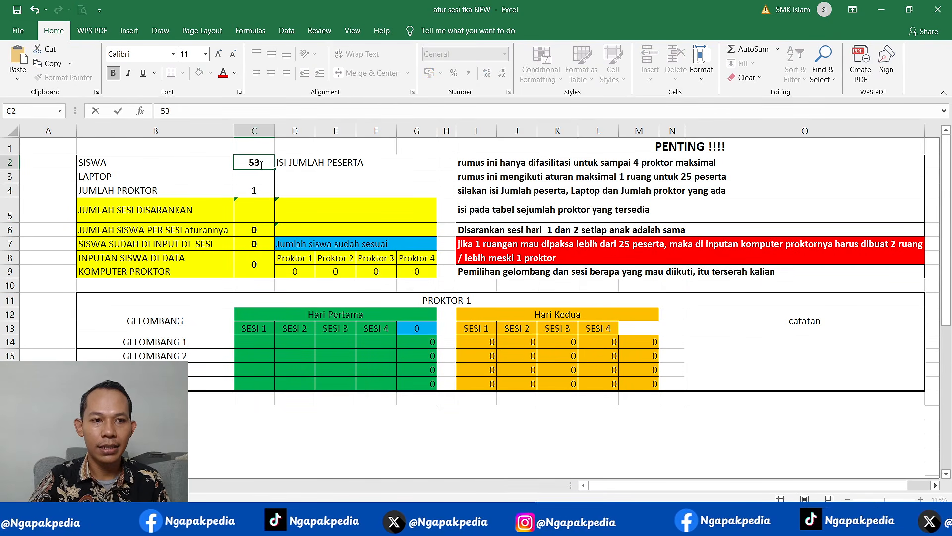
key("Return")
type("20")
key("Return")
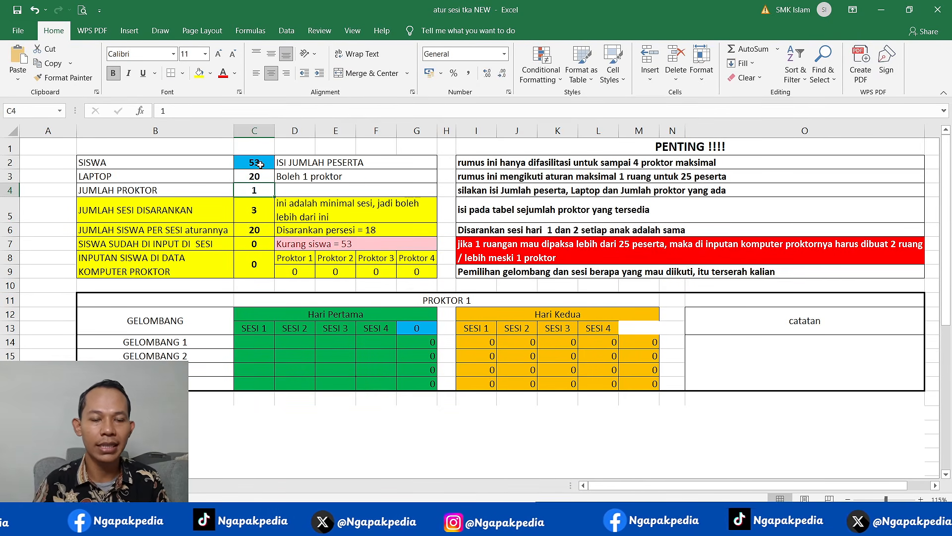
Examine the proctor advice in D3, the suggested session count in C5 and the students-per-session figures in C6 and D6.
left_click(296, 179)
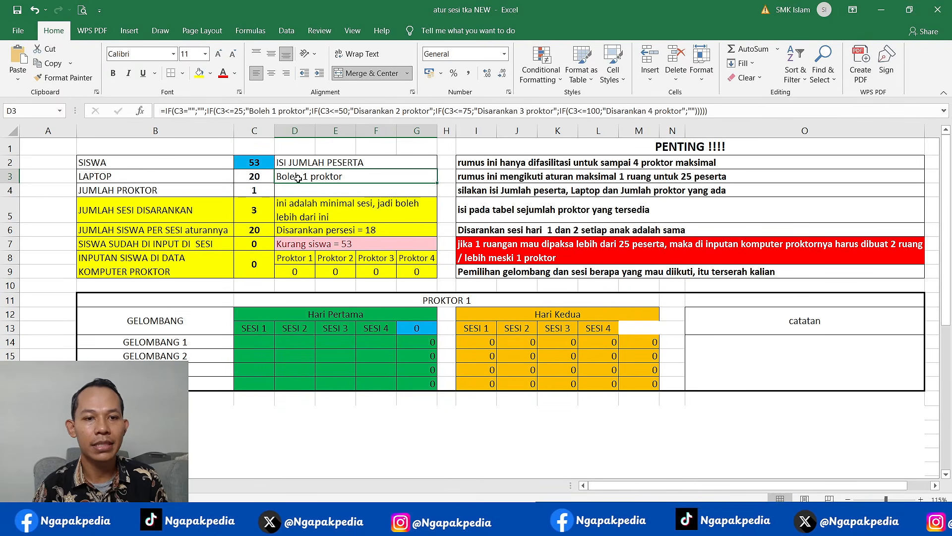
left_click(262, 189)
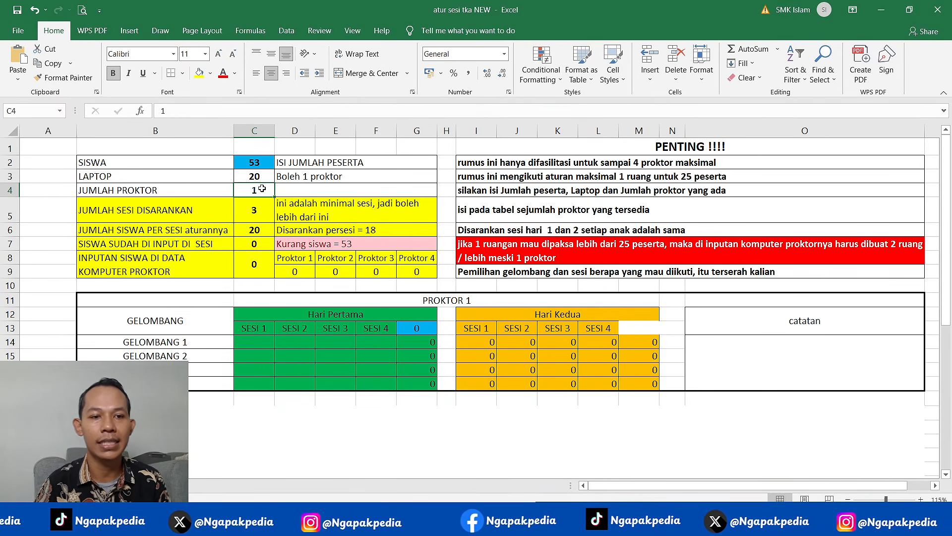
left_click(150, 212)
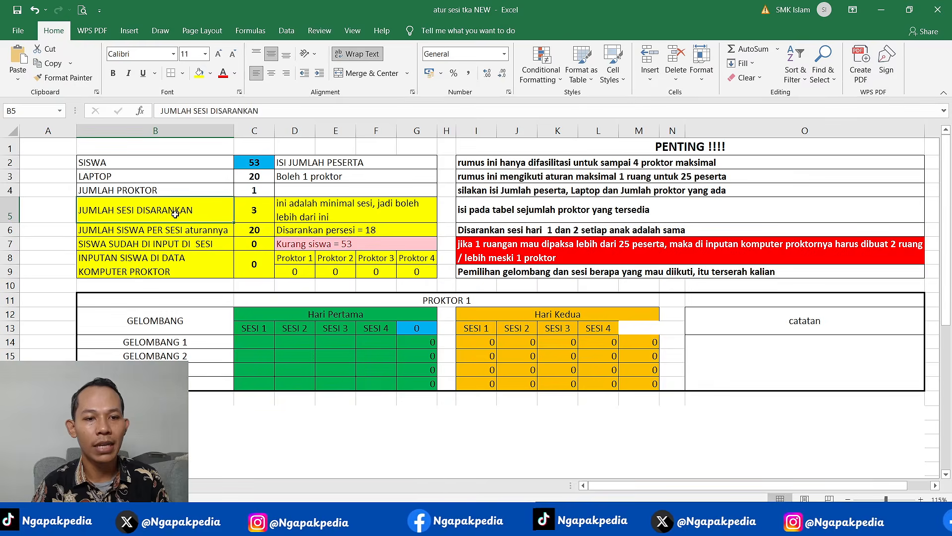
left_click(255, 213)
left_click_drag(256, 342, 330, 385)
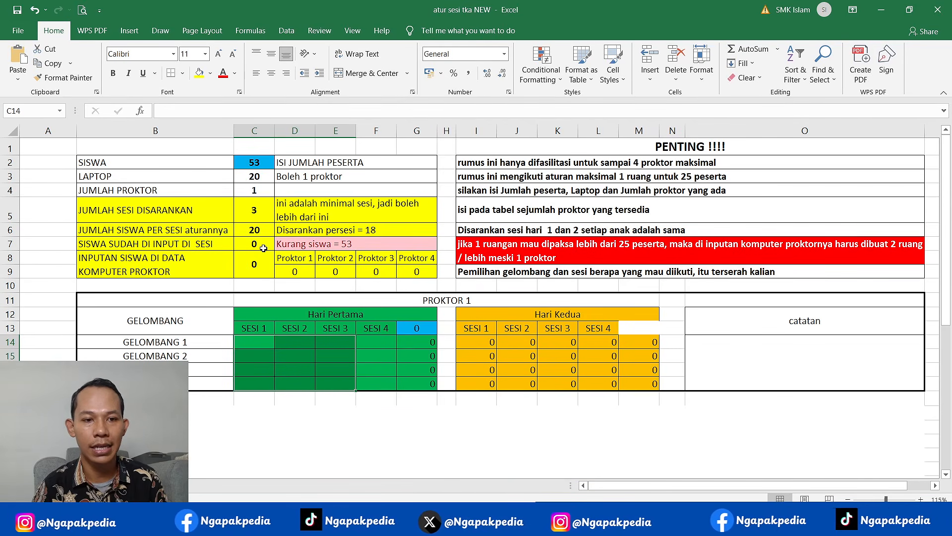
left_click(259, 211)
left_click(208, 230)
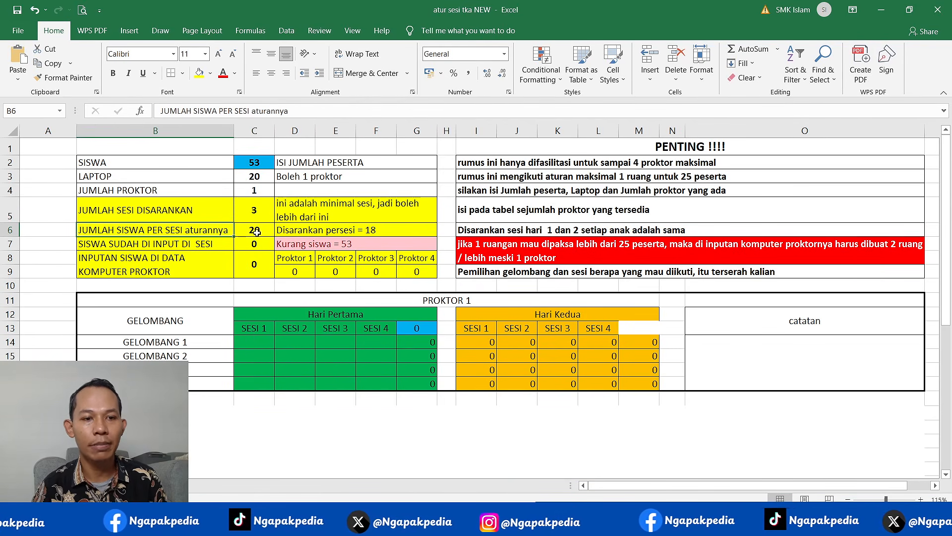
left_click(264, 230)
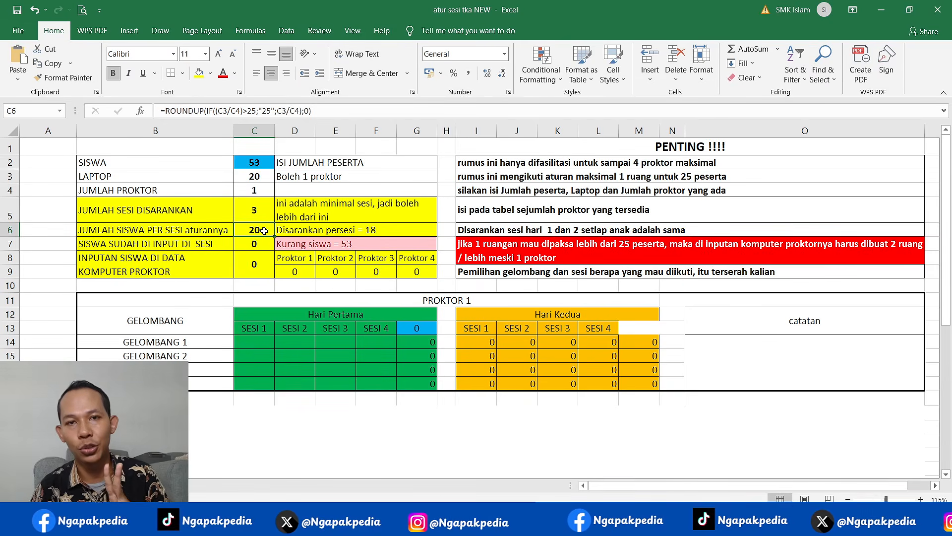
left_click(341, 231)
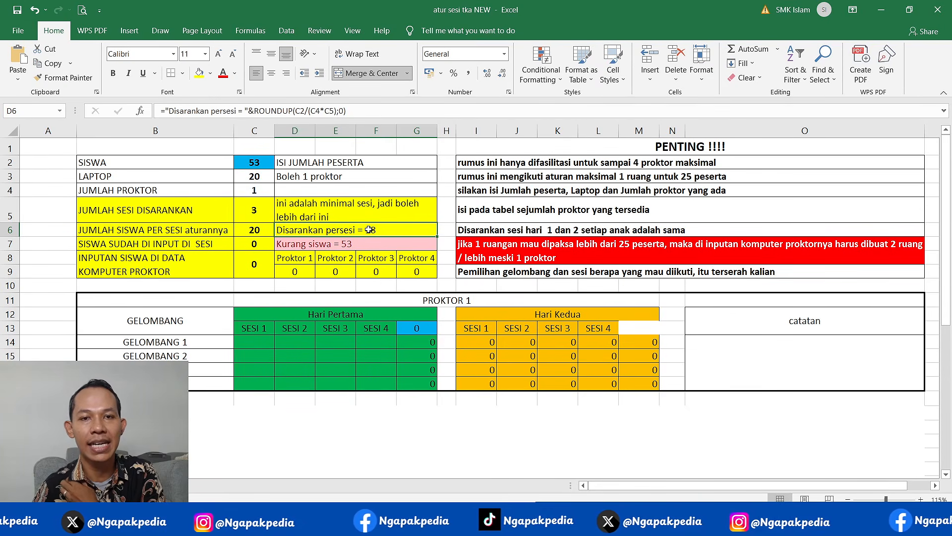
Enter 18 students each for SESI 1, SESI 2 and SESI 3 of GELOMBANG 1 under Hari Pertama for PROKTOR 1.
left_click(264, 341)
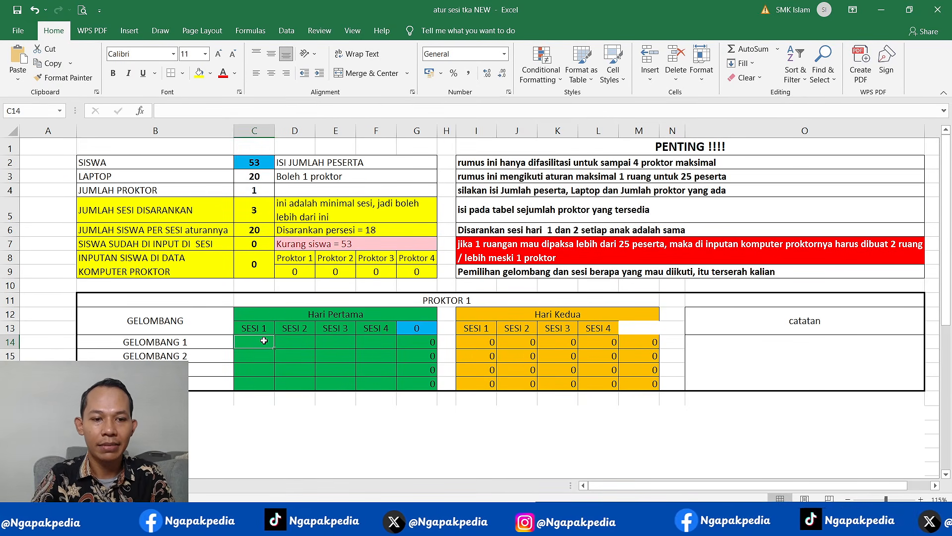
type("18")
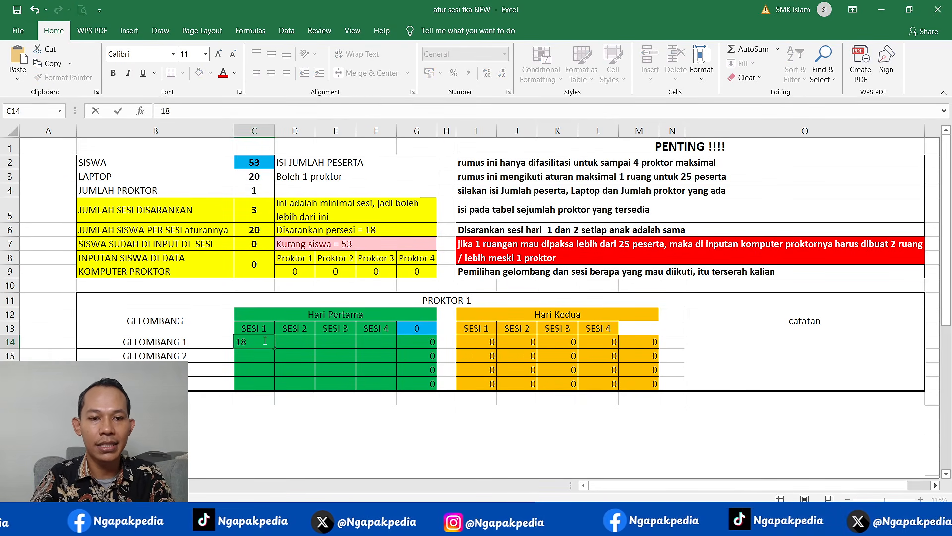
key("Tab")
type("18")
key("Tab")
type("18")
key("Tab")
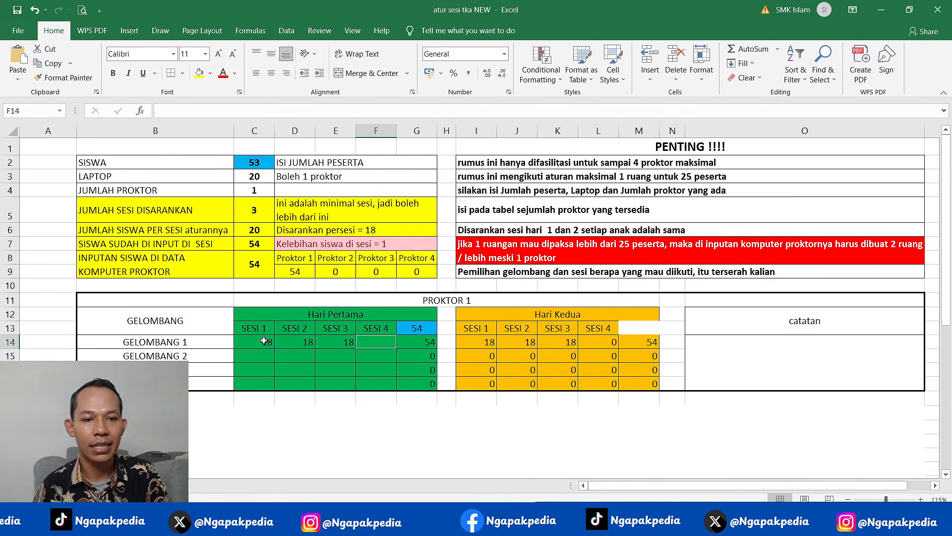
Check the student count message in D7 and set SESI 3 of GELOMBANG 1 in E14 to 17.
left_click(320, 245)
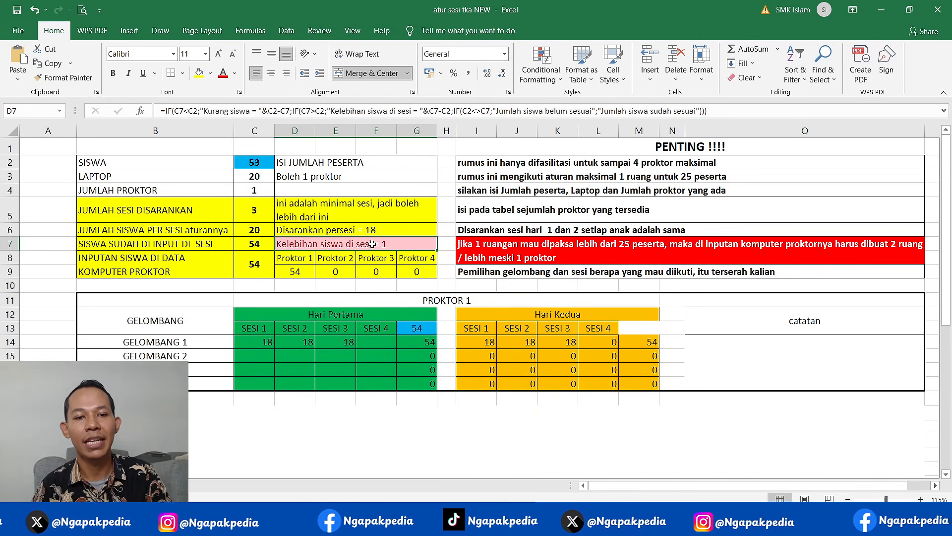
left_click(344, 341)
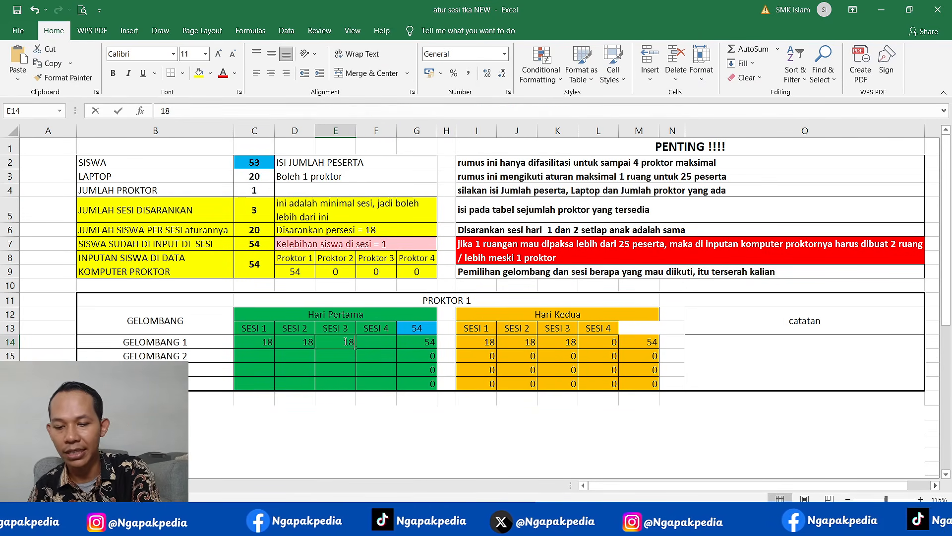
type("1")
key("Return")
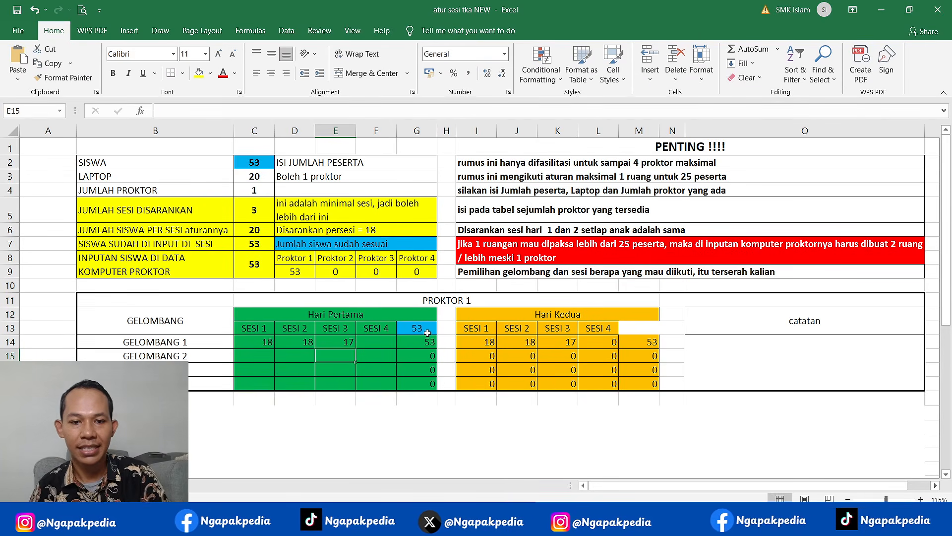
Compare the PROKTOR 1 total in G13 with the student totals in C7 and C8.
left_click(429, 329)
left_click(257, 267)
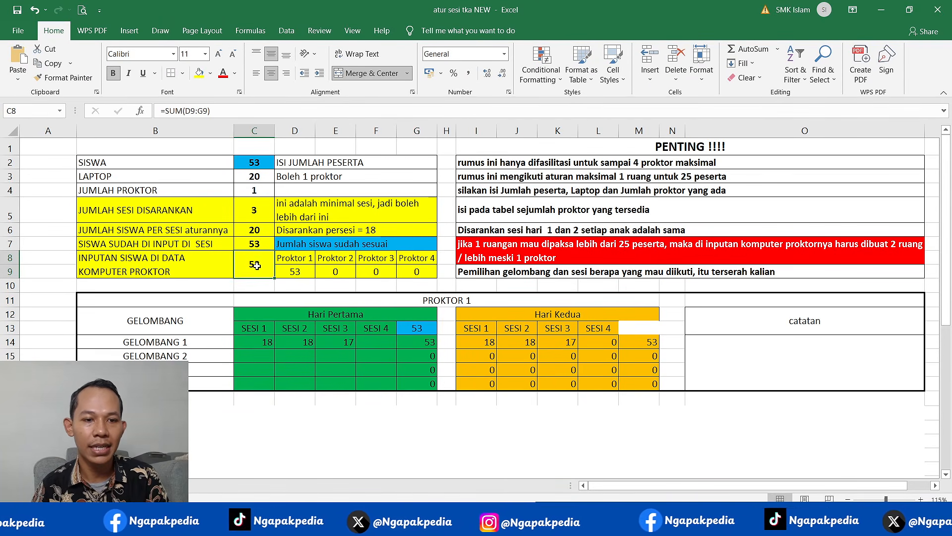
left_click(254, 244)
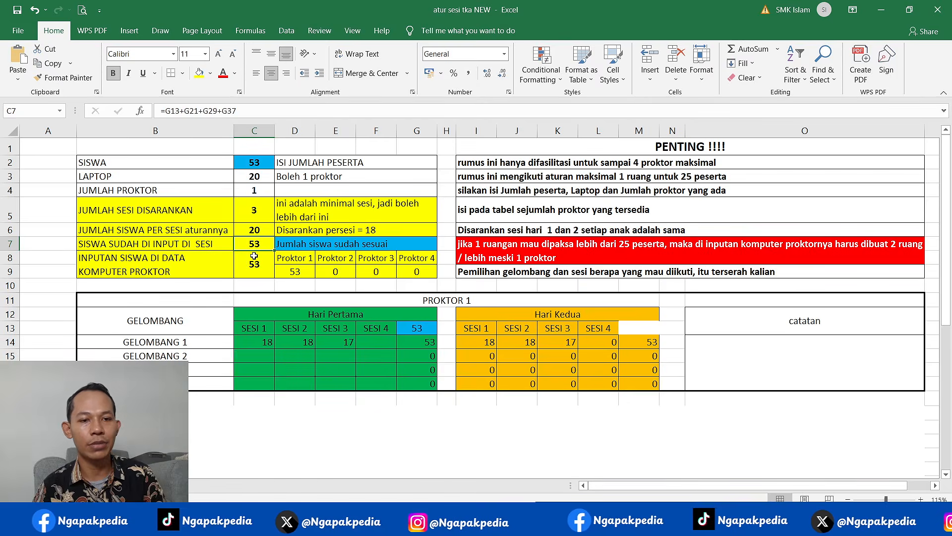
left_click(254, 261)
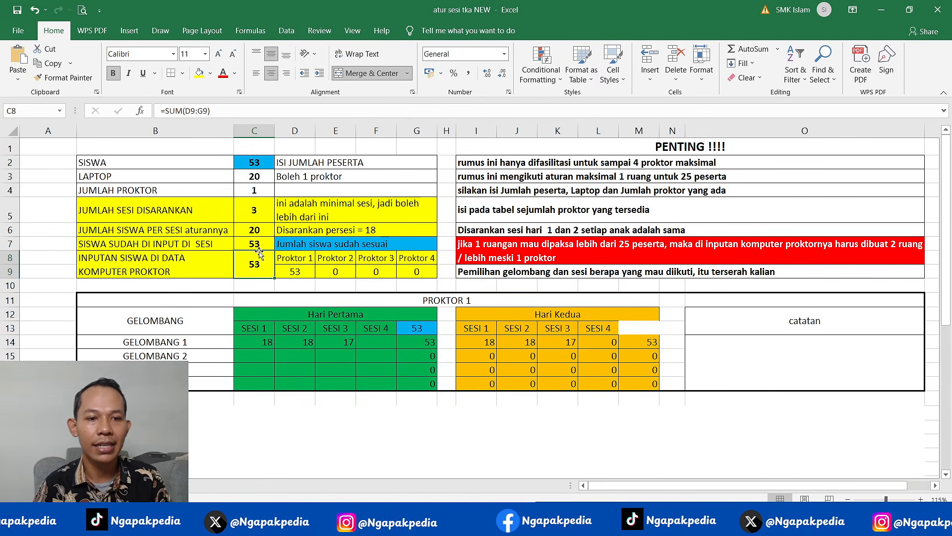
Review the student total in C2 against the GELOMBANG 1 session figures in C14:E14 for PROKTOR 1.
left_click(253, 167)
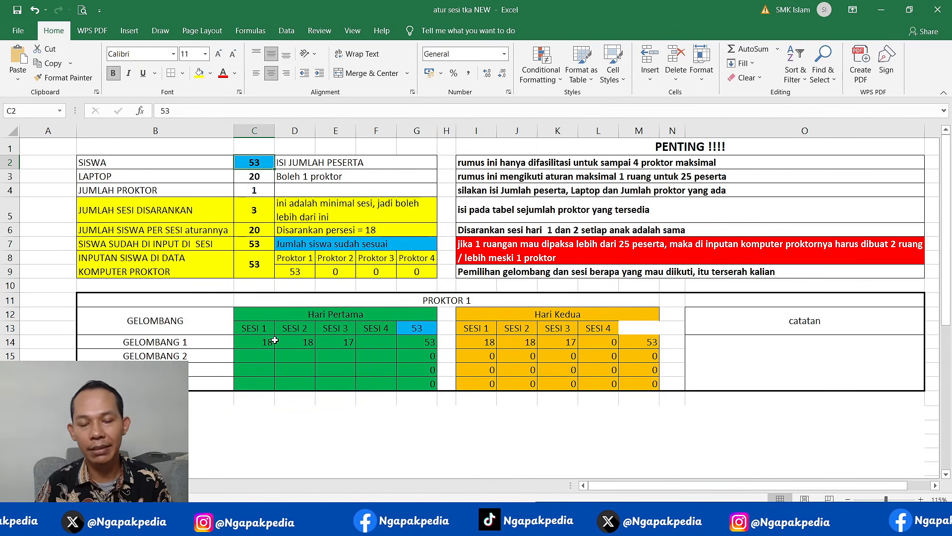
left_click(212, 341)
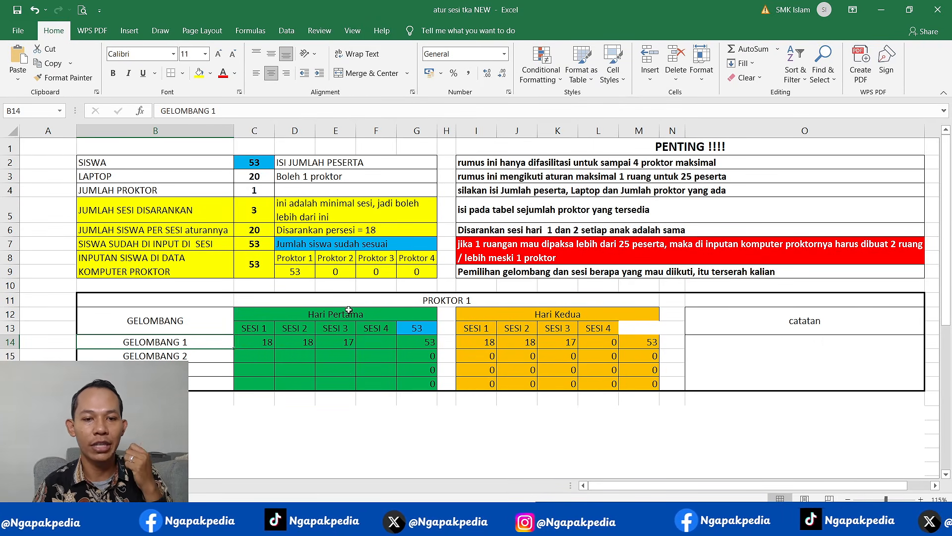
left_click(445, 302)
left_click_drag(256, 342, 339, 342)
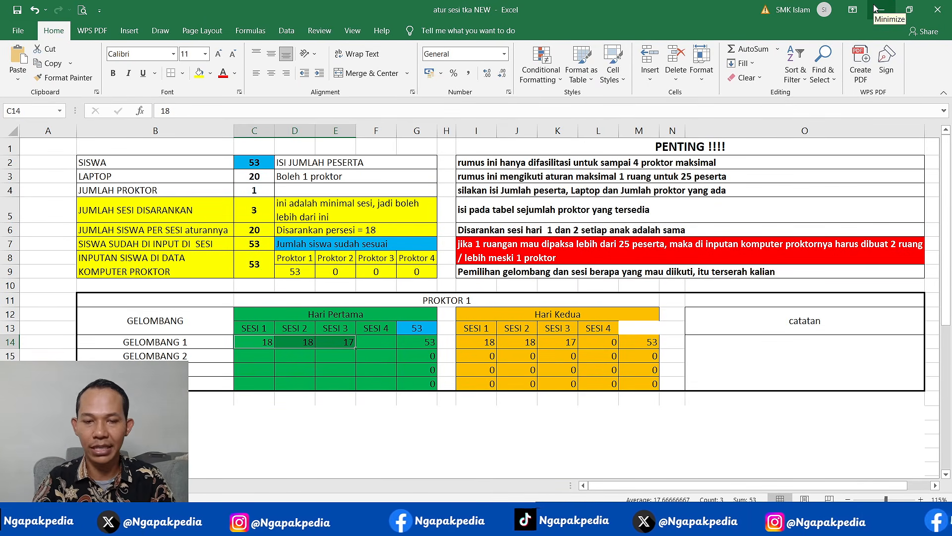
Place the workbook beside the TKA website in Chrome and open the site's Data Komputer Proktor page.
key("super+Right")
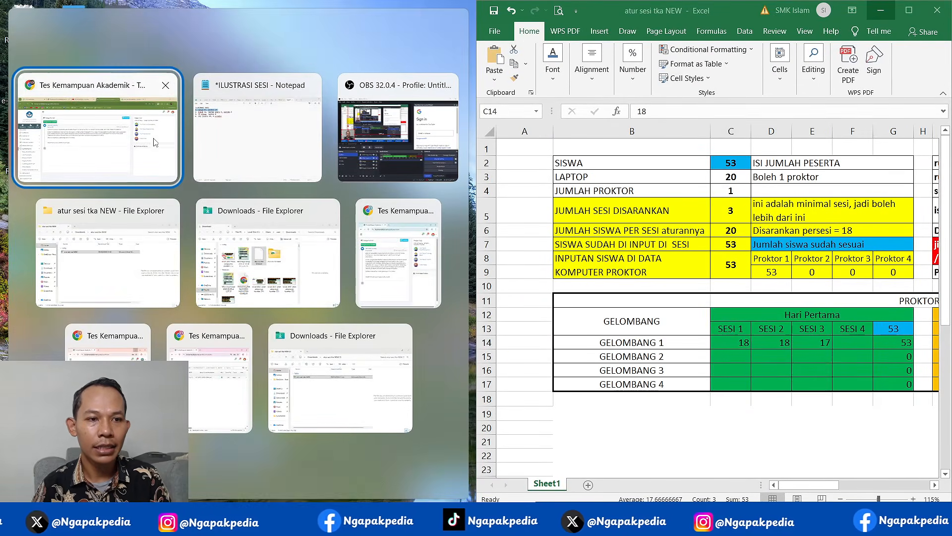
left_click(137, 141)
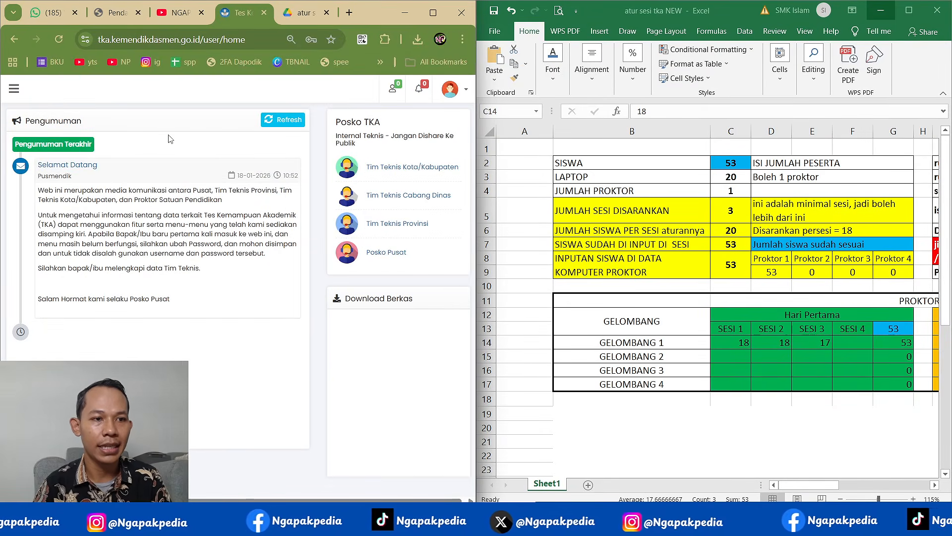
left_click(14, 89)
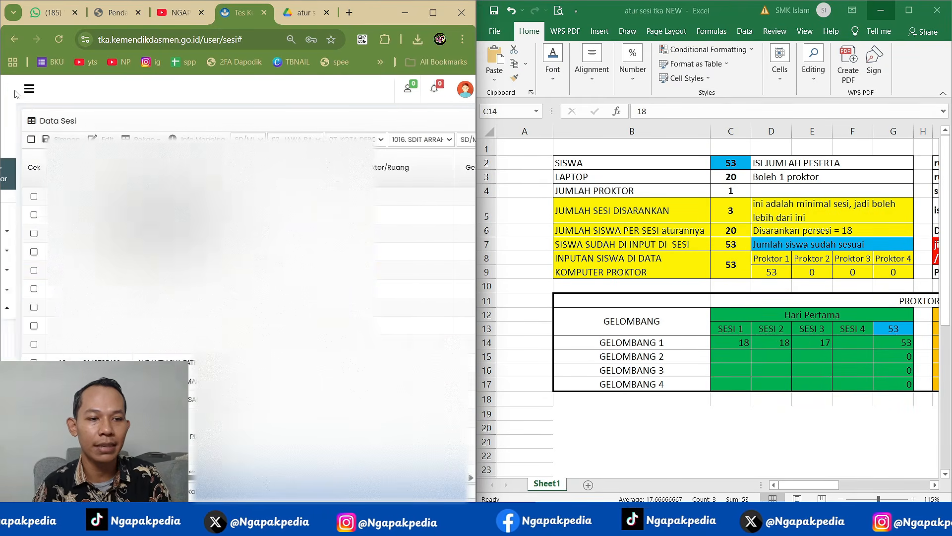
left_click(14, 89)
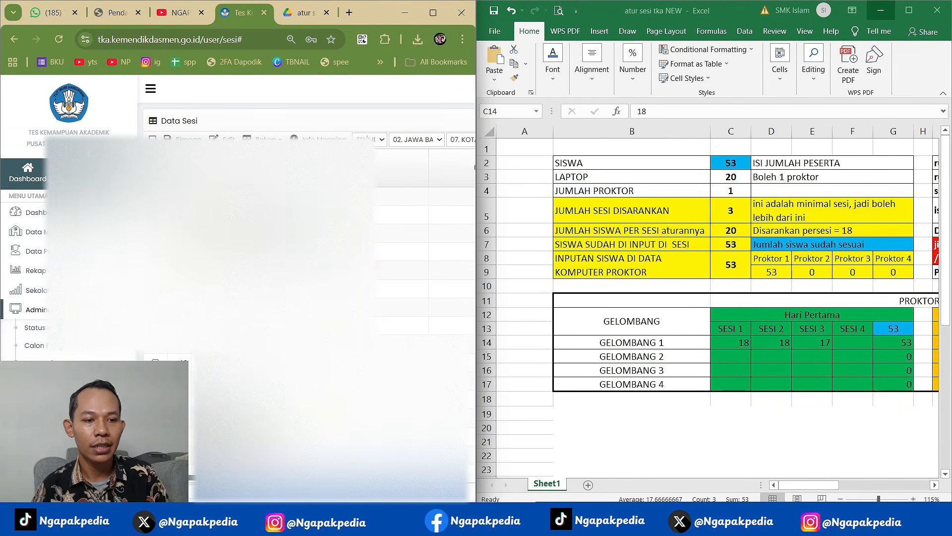
left_click(51, 361)
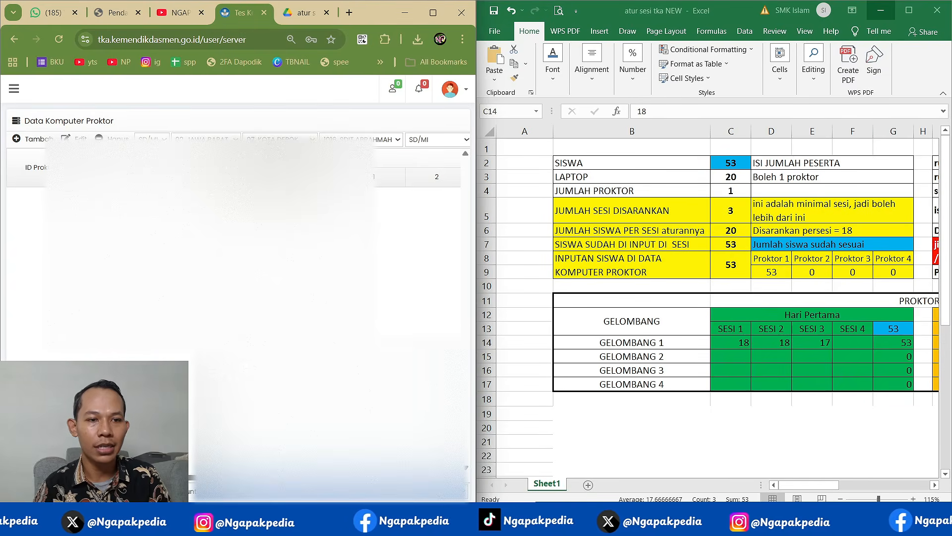
Open a new proctor computer entry and read the note about rooms with more than 25 clients.
left_click(38, 138)
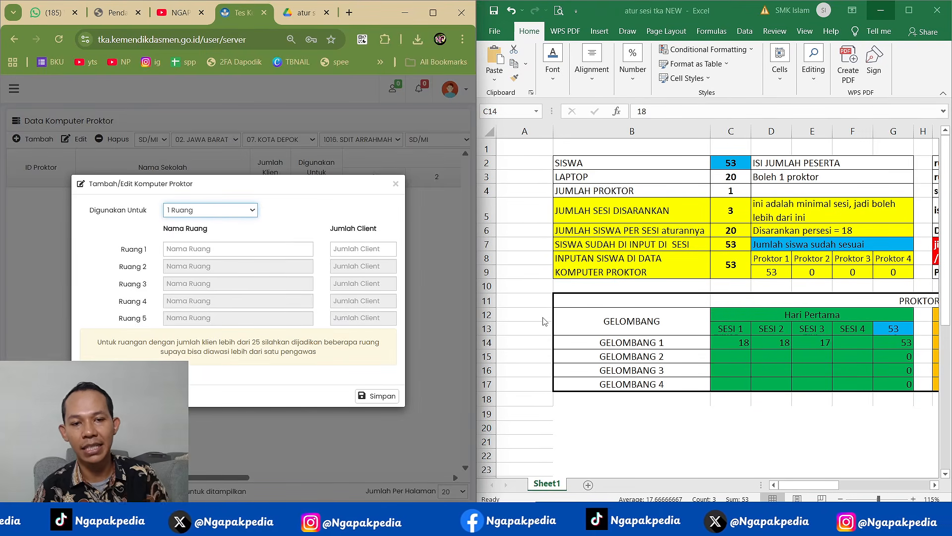
left_click_drag(115, 342, 327, 355)
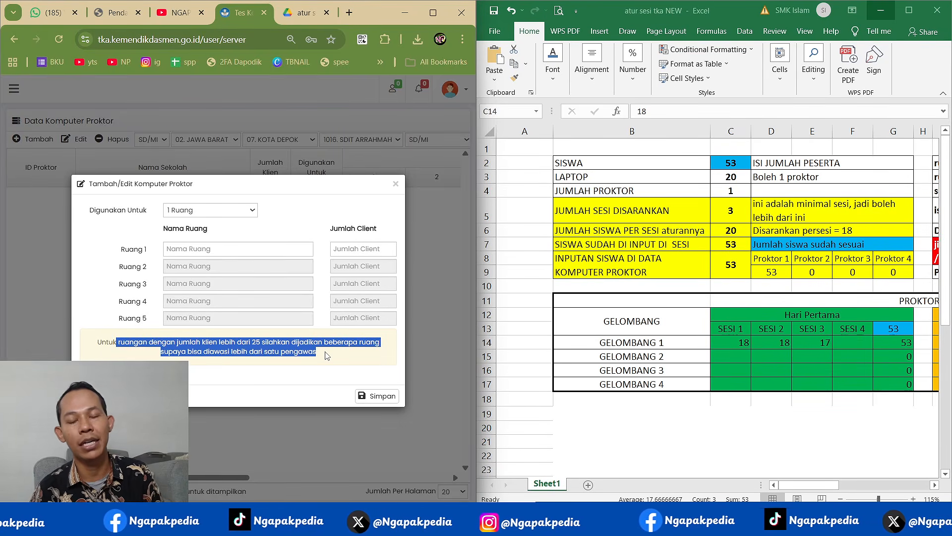
left_click(327, 355)
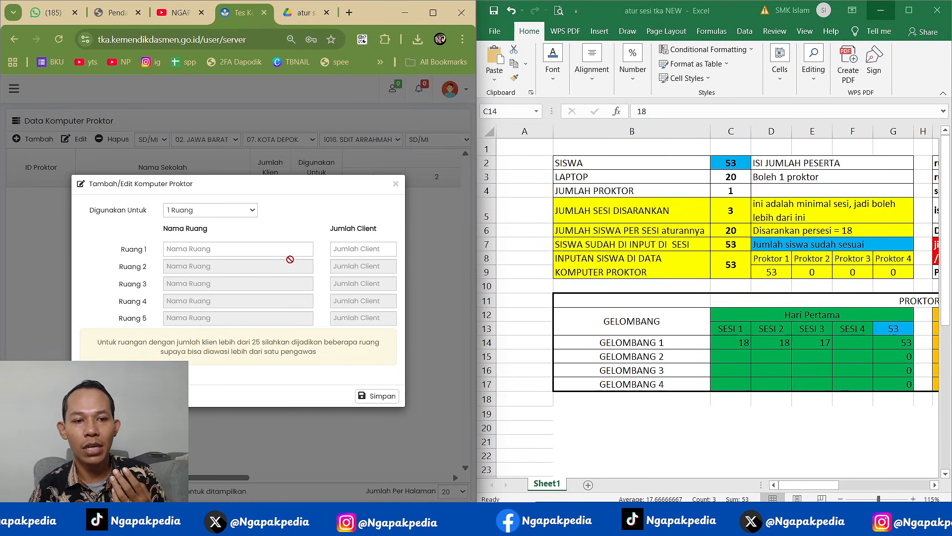
left_click(270, 250)
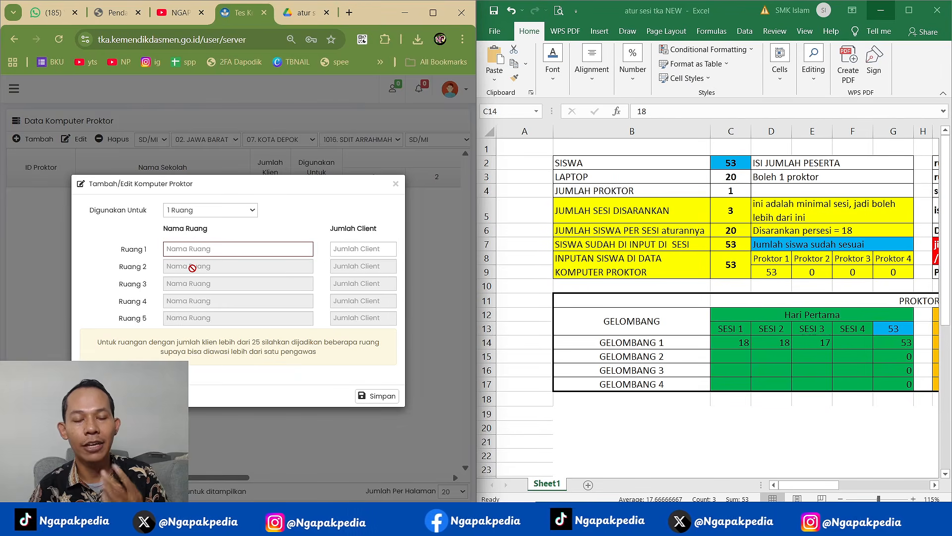
Try the 2 Ruang, 1 Ruang and Pilih options for Digunakan Untuk in the proctor computer entry.
left_click(229, 211)
left_click(230, 256)
left_click(232, 212)
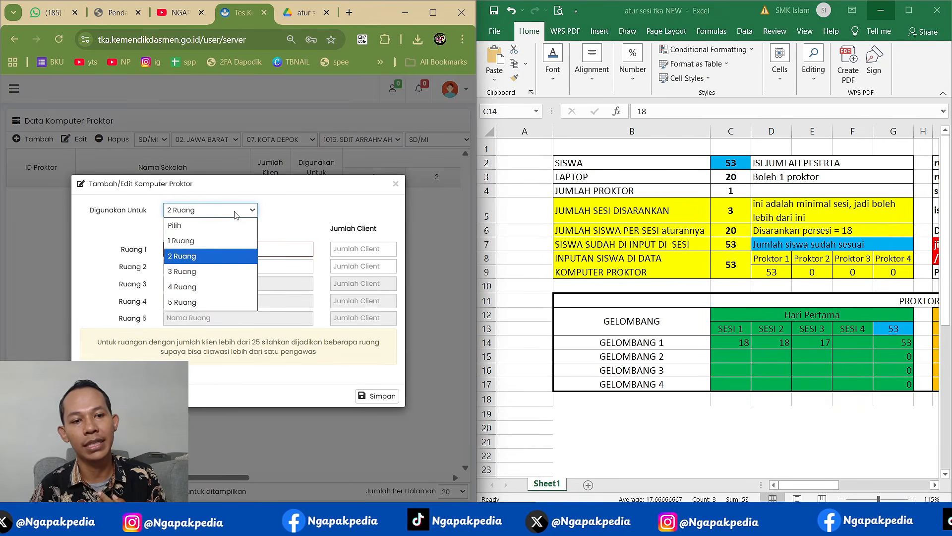
left_click(184, 240)
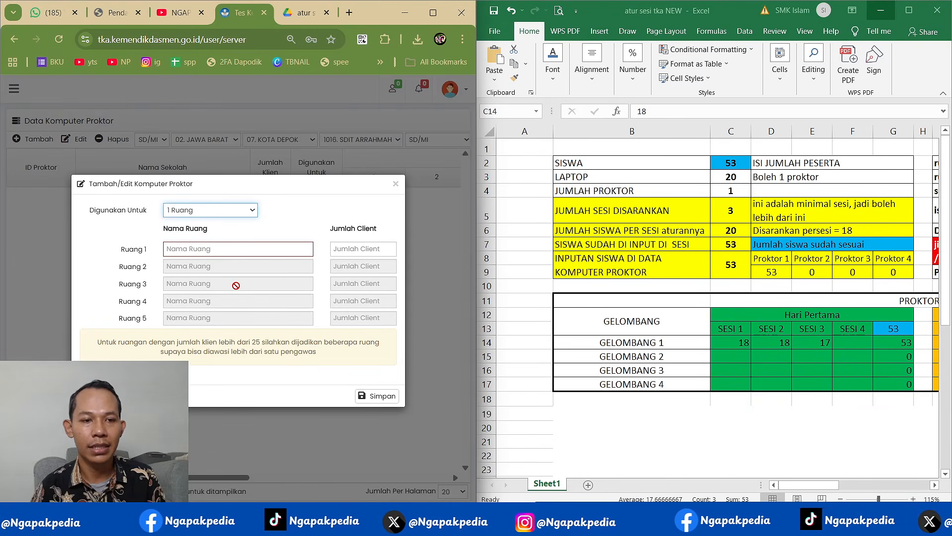
left_click(220, 213)
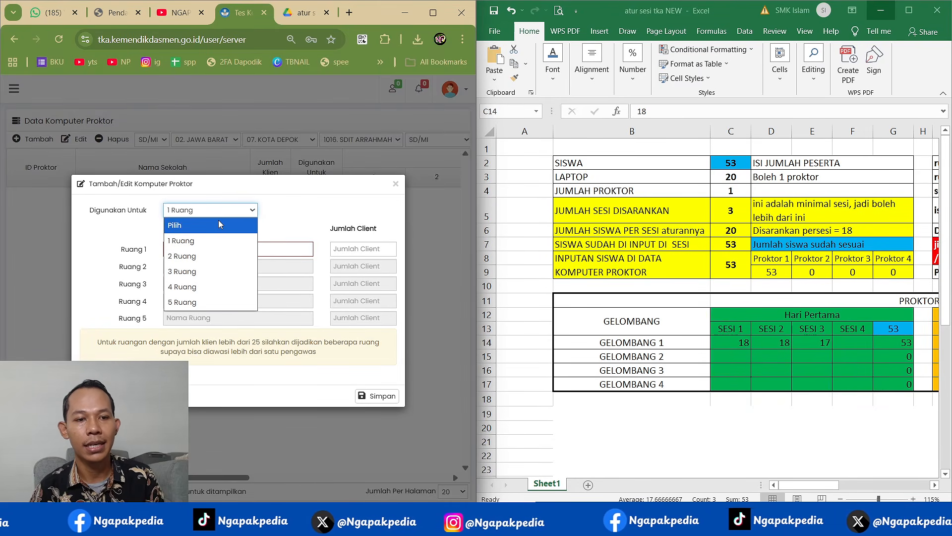
left_click(218, 223)
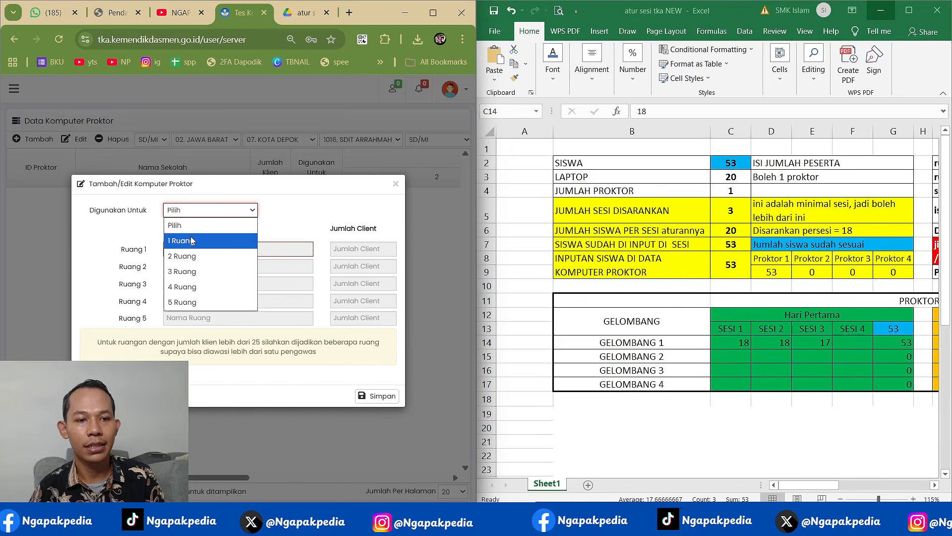
Set the proctor computer's use to 1 Ruang and name the first room RUANG TKA 1.
left_click(201, 241)
left_click(198, 249)
type("ruang")
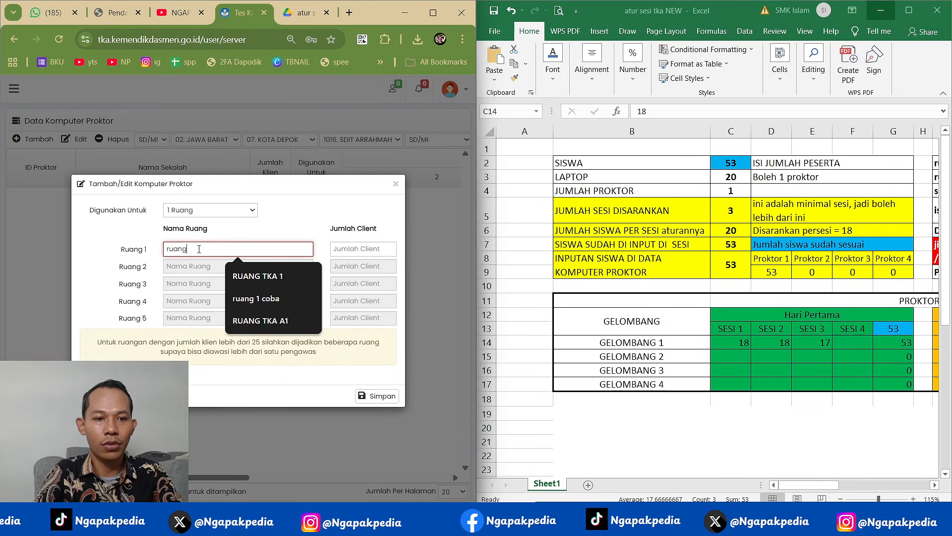
key("BackSpace")
type("RUANG TKA 1")
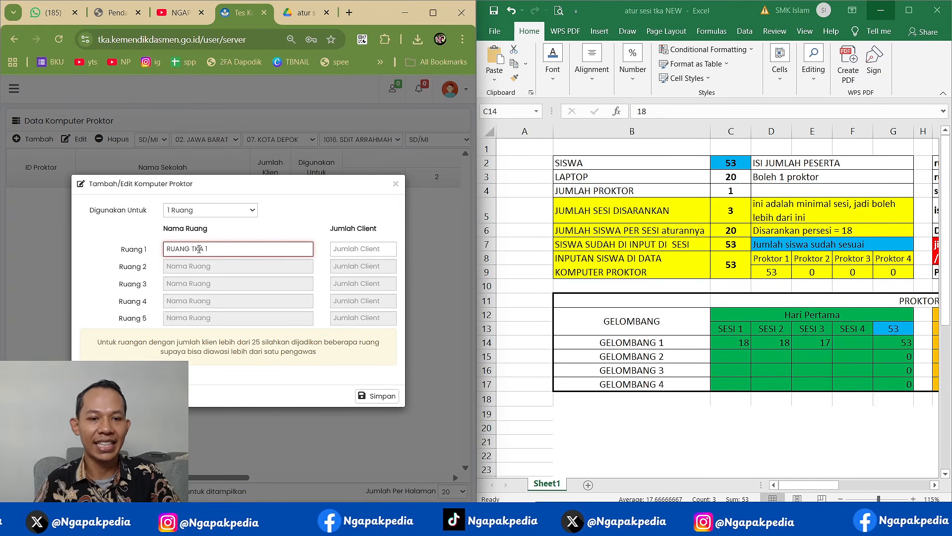
Set the client count of RUANG TKA 1 to 20 and save the proctor computer entry.
left_click(346, 250)
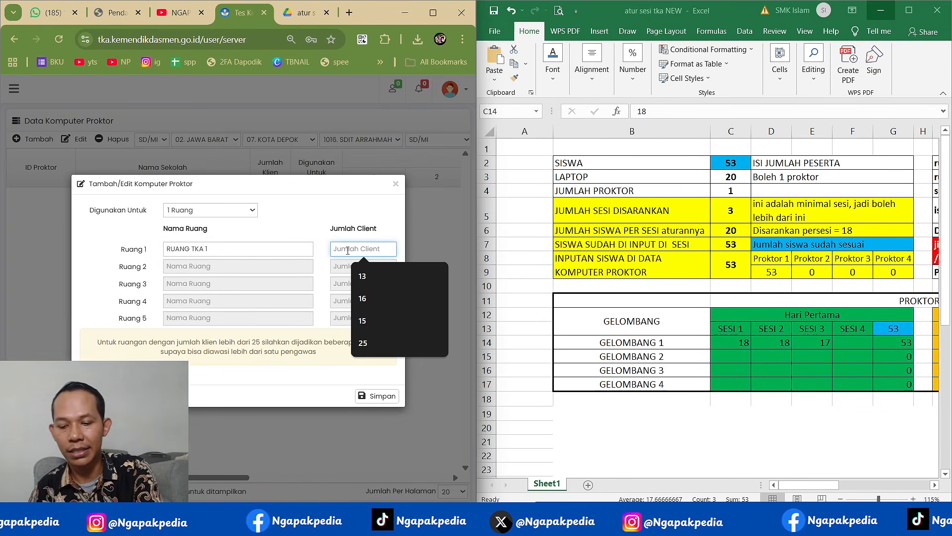
type("20")
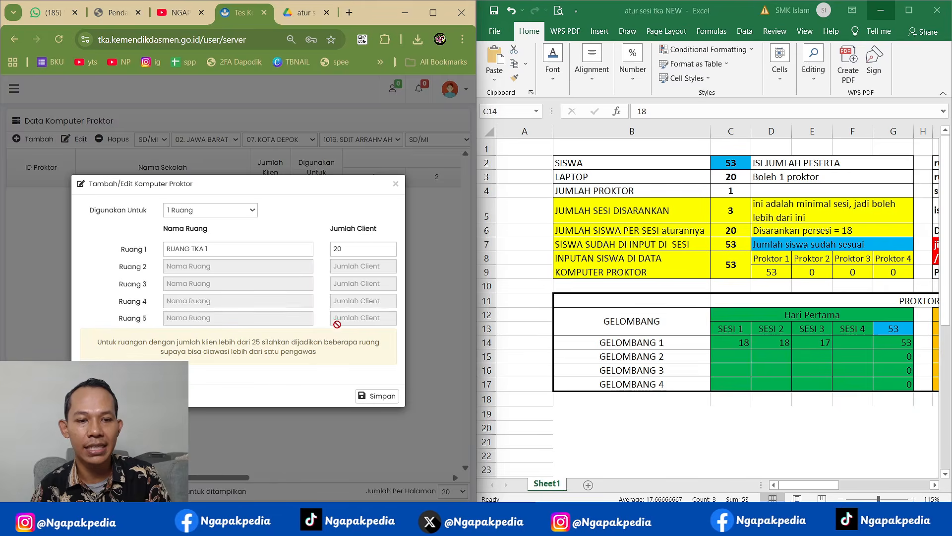
left_click(377, 397)
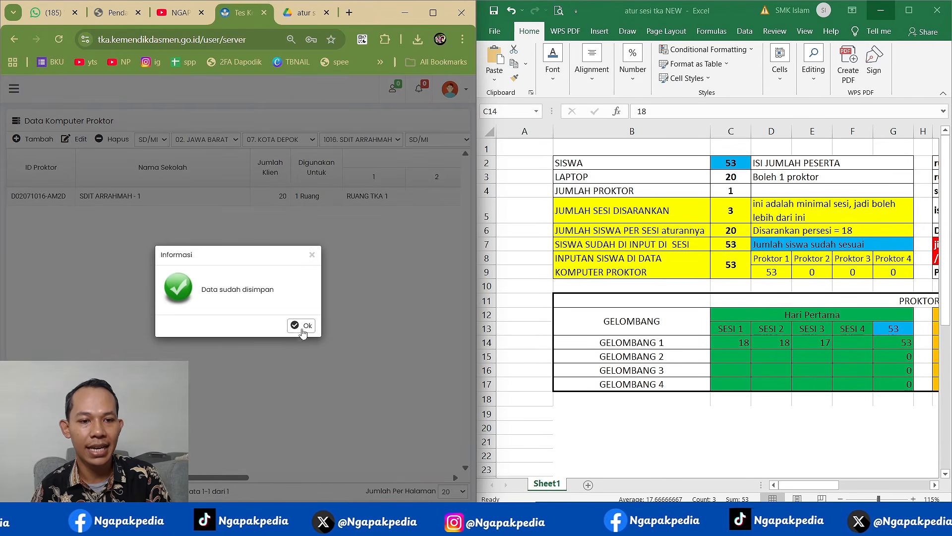
left_click(301, 328)
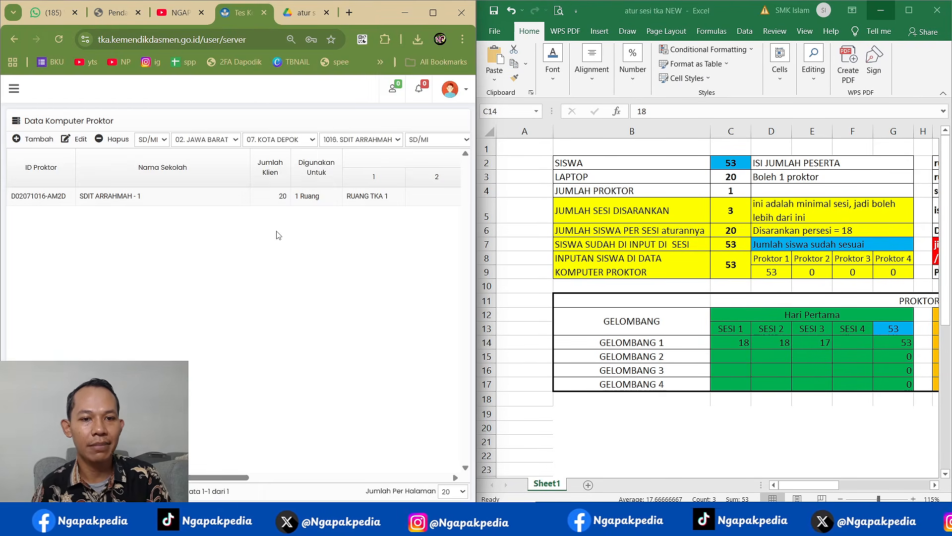
left_click(251, 200)
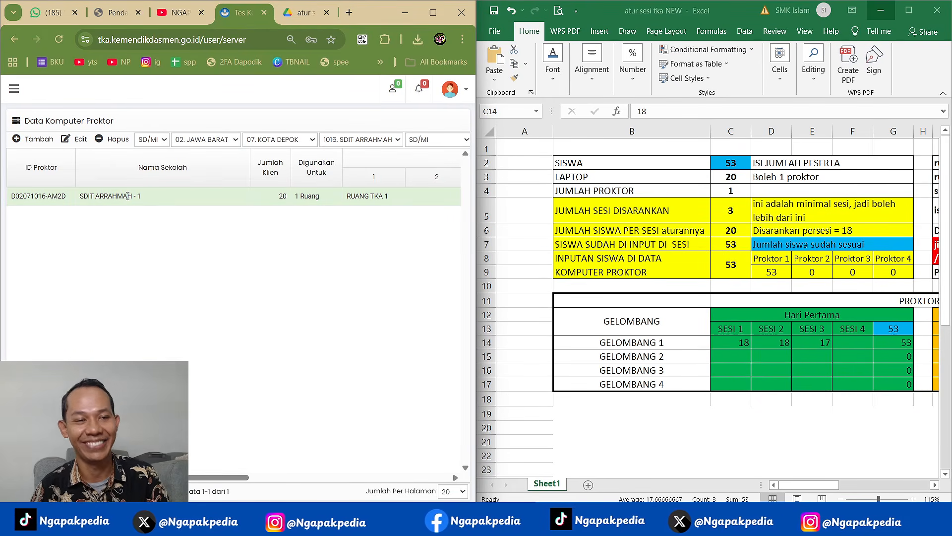
Open the website's Data Sesi page and check the GELOMBANG 1 SESI 1 figure in C14 of the workbook.
left_click(14, 90)
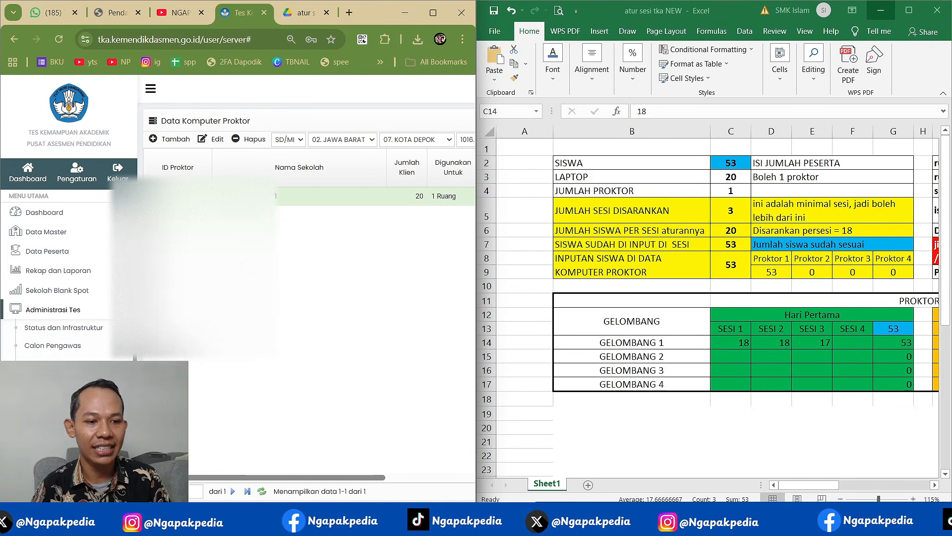
left_click(42, 381)
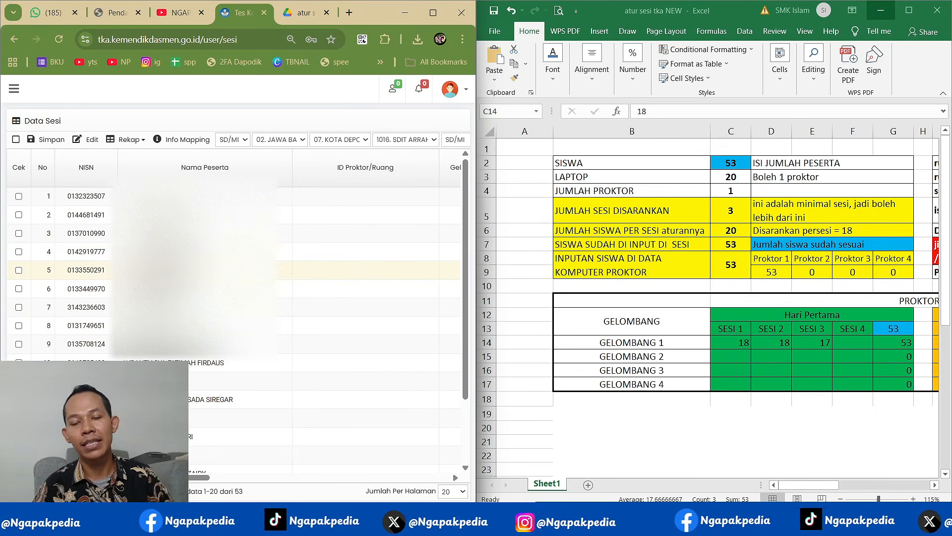
left_click(738, 342)
left_click(738, 343)
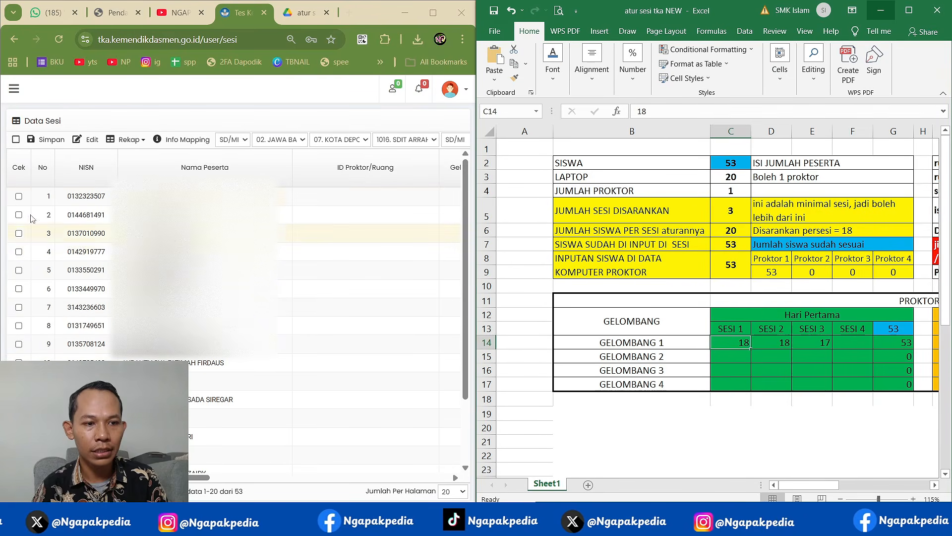
Assign the first participant in the session list to the RUANG TKA 1 proctor room and Gelombang 1.
left_click(345, 201)
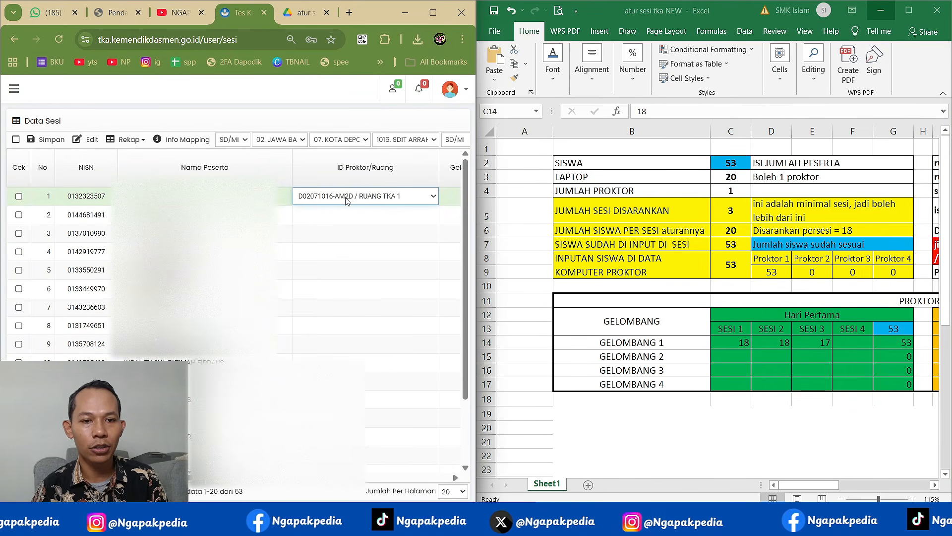
left_click(429, 201)
left_click(430, 200)
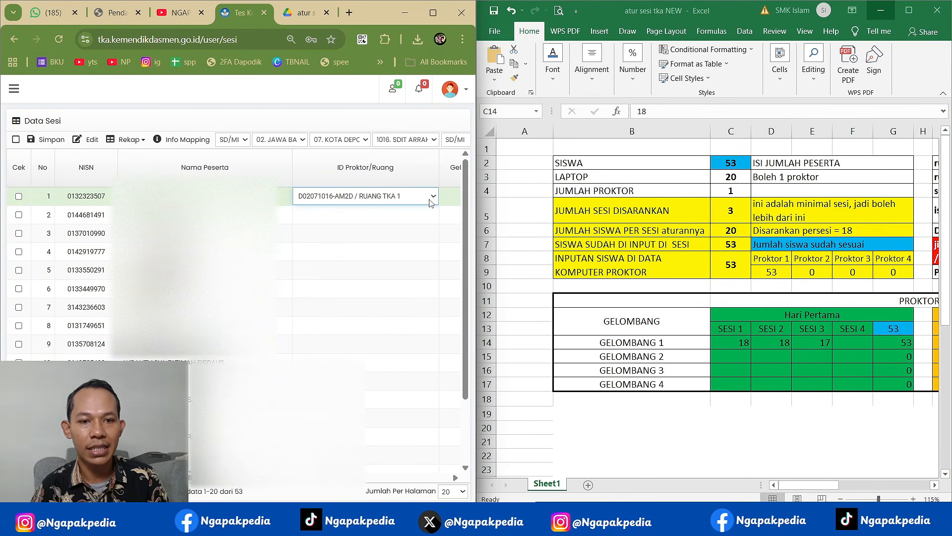
left_click(451, 204)
left_click(451, 204)
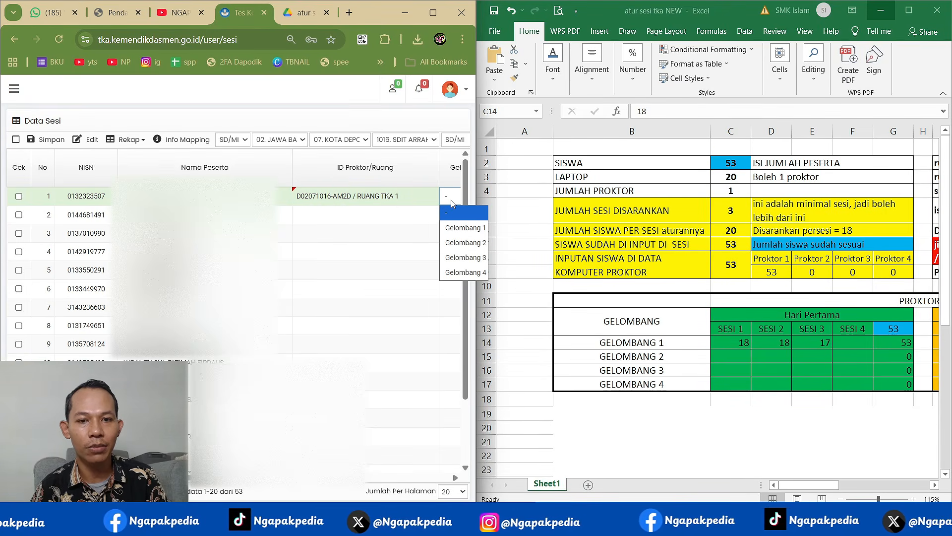
left_click(457, 228)
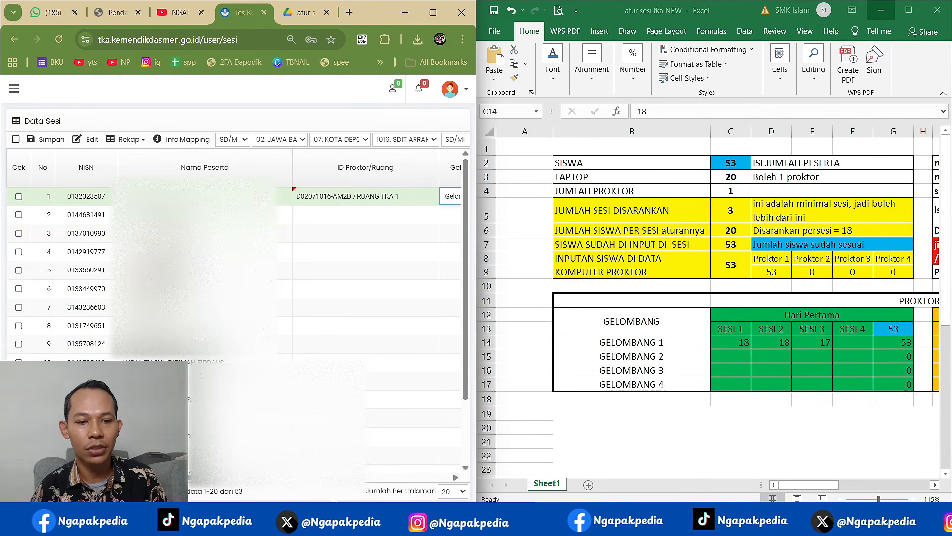
Widen the browser window and set the first participant's session to 1 for both day 1 and day 2.
key("ctrl+minus")
key("ctrl+minus")
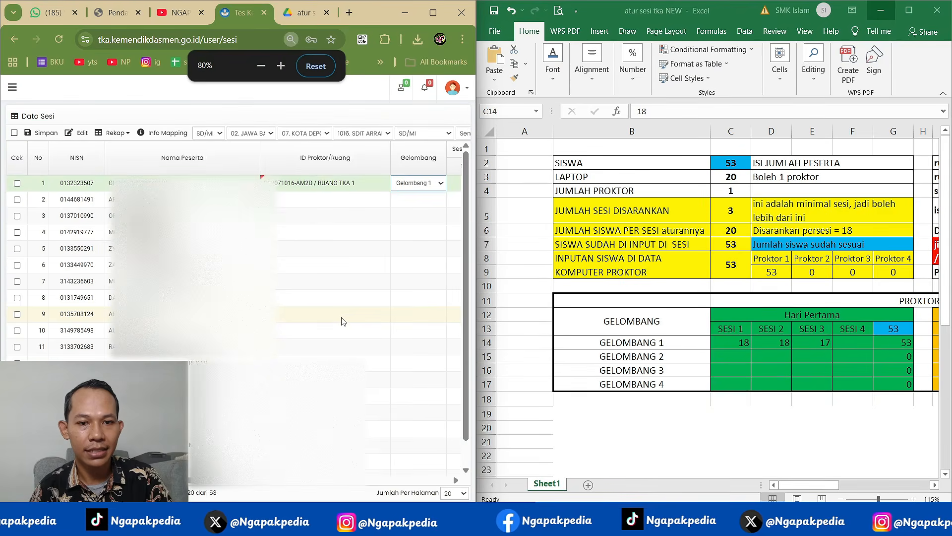
left_click_drag(476, 260, 548, 248)
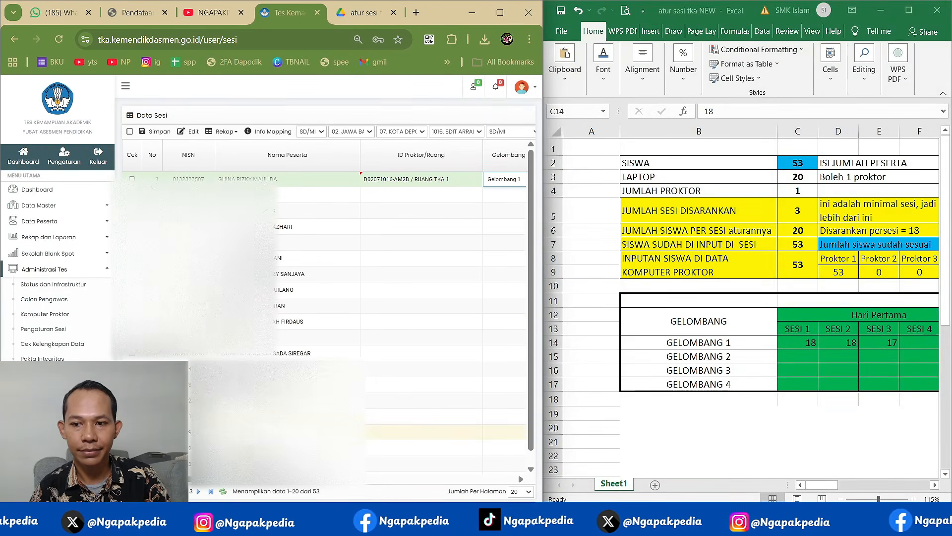
left_click_drag(266, 486, 323, 486)
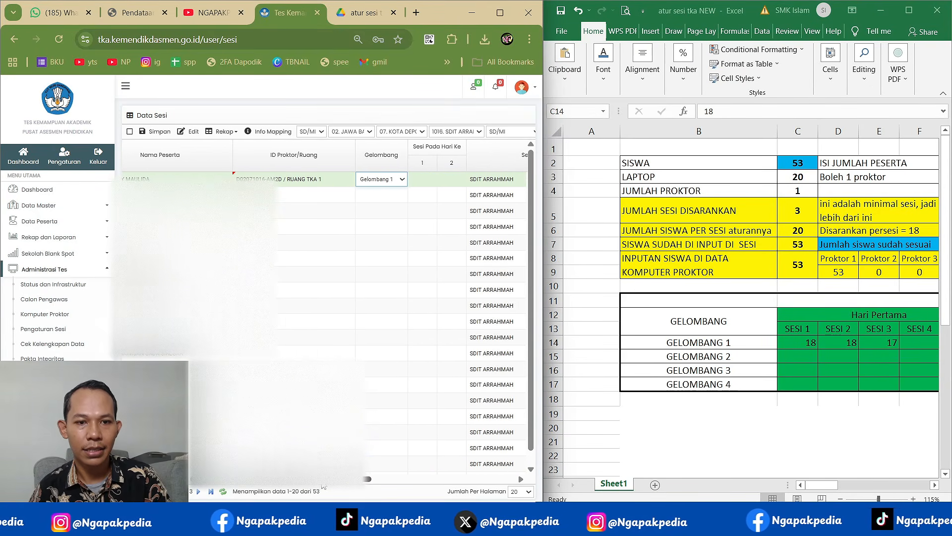
left_click(427, 180)
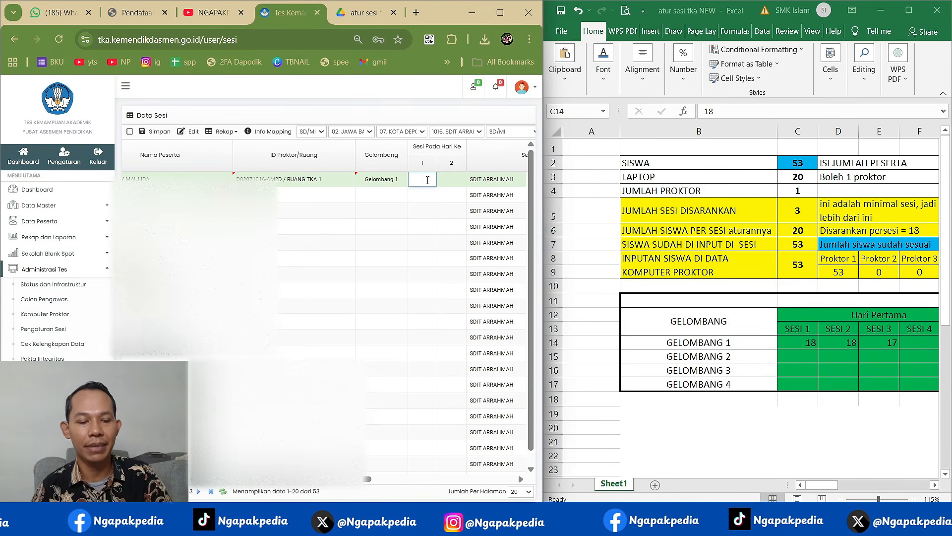
key("Tab")
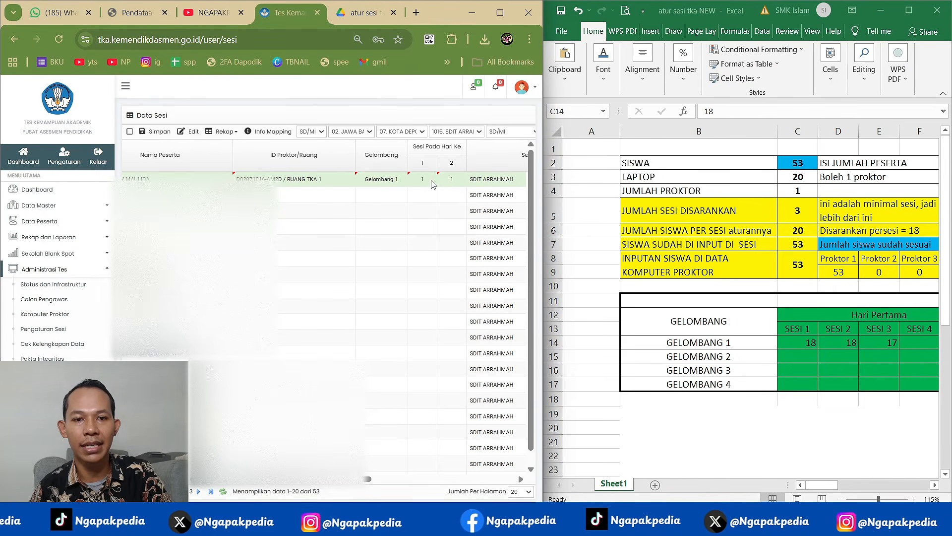
Check the first participant's session entries for day 1 and day 2 against the GELOMBANG 1 SESI 1 cell in the workbook.
left_click(428, 158)
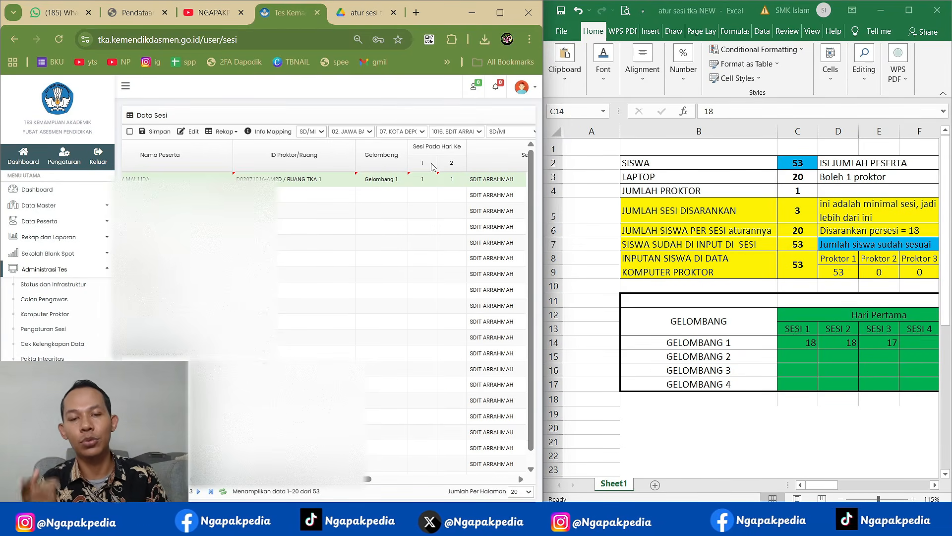
left_click(423, 179)
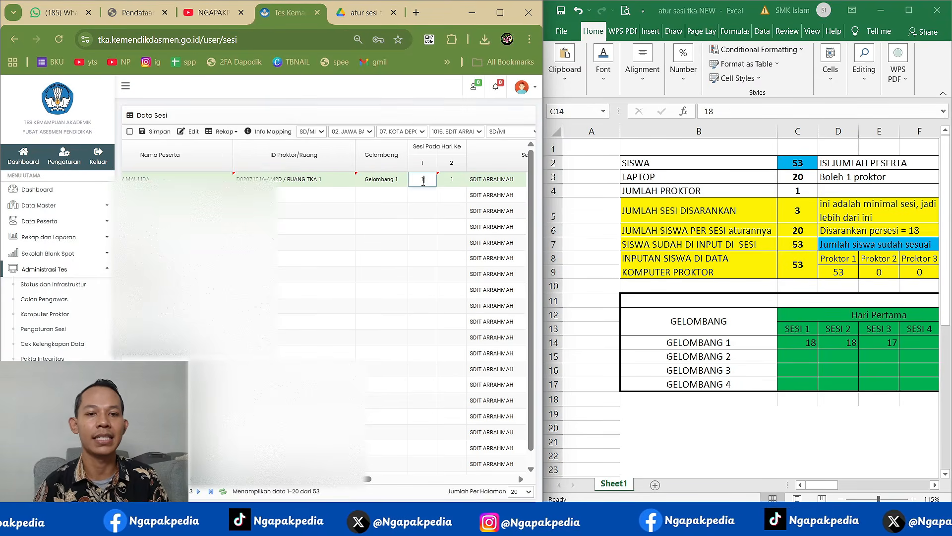
left_click(448, 182)
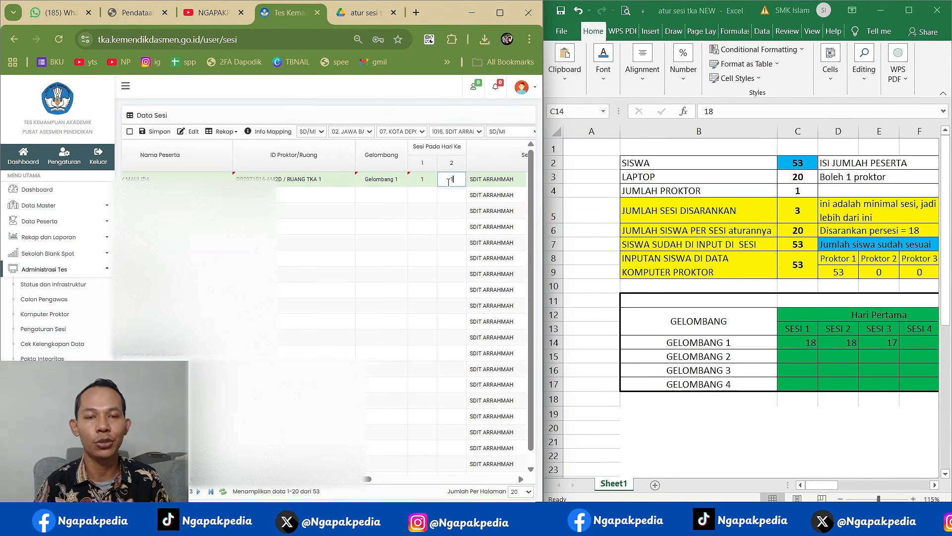
left_click(810, 342)
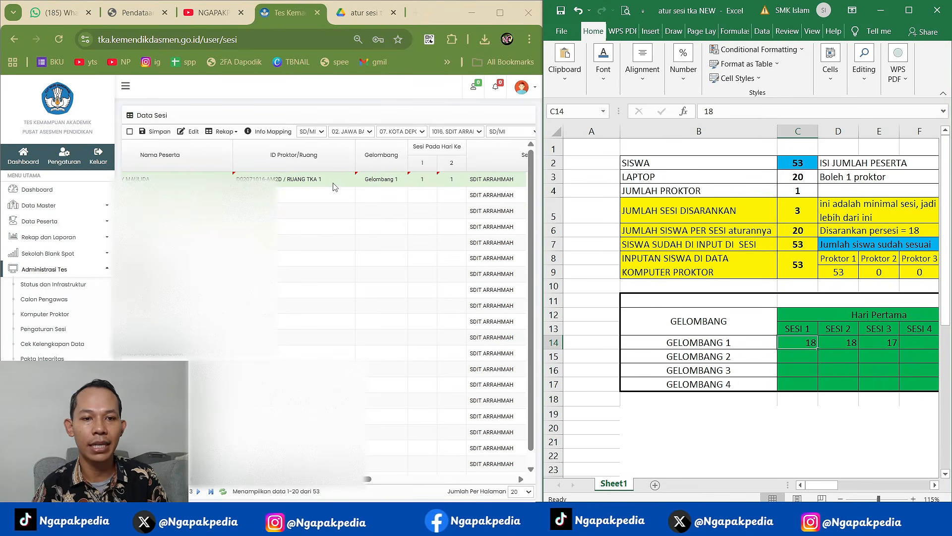
Assign the RUANG TKA 1 proctor room to the second through nineteenth participants in the session list.
left_click(316, 193)
left_click(316, 209)
left_click(308, 230)
left_click(308, 243)
left_click(306, 258)
left_click(304, 274)
left_click(301, 291)
left_click(299, 305)
left_click(297, 321)
left_click(296, 338)
left_click(294, 353)
left_click(292, 369)
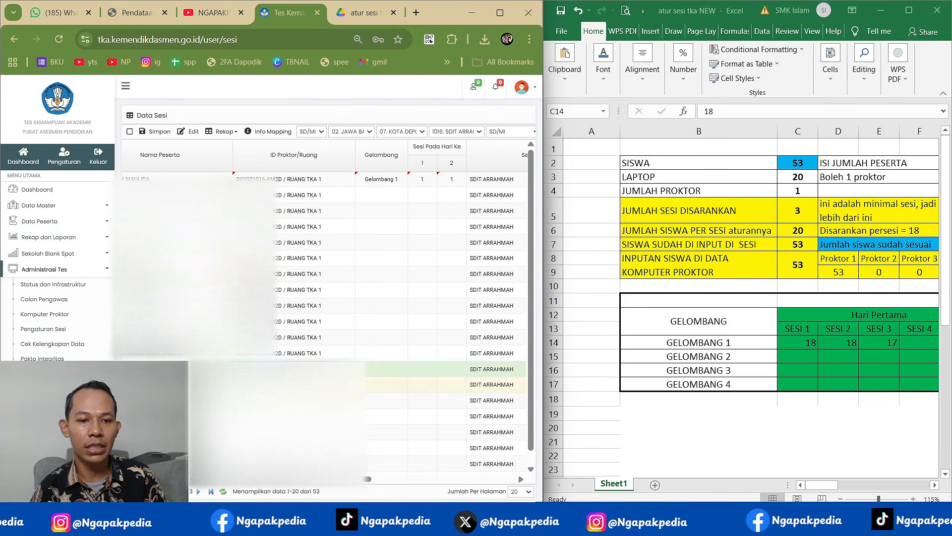
left_click(292, 385)
left_click(290, 400)
left_click(289, 416)
left_click(288, 431)
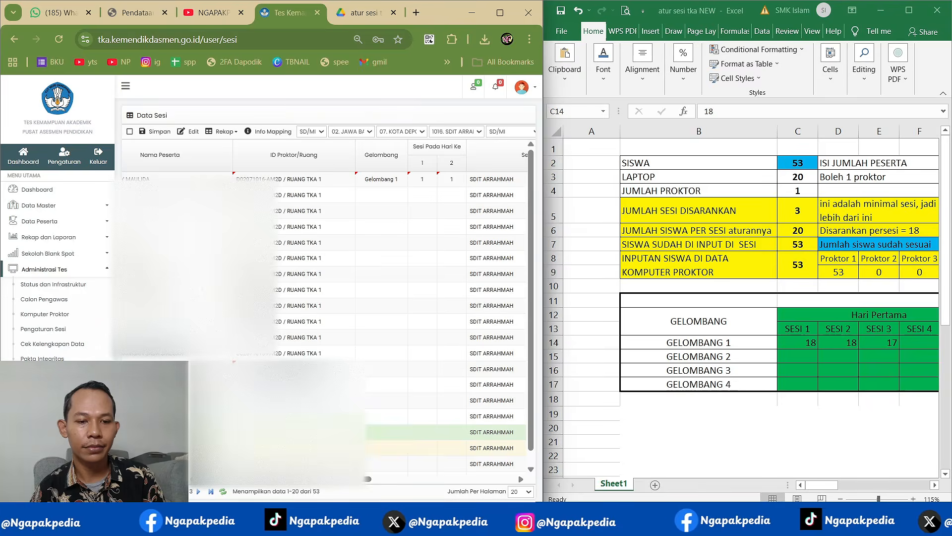
left_click(287, 447)
left_click(286, 464)
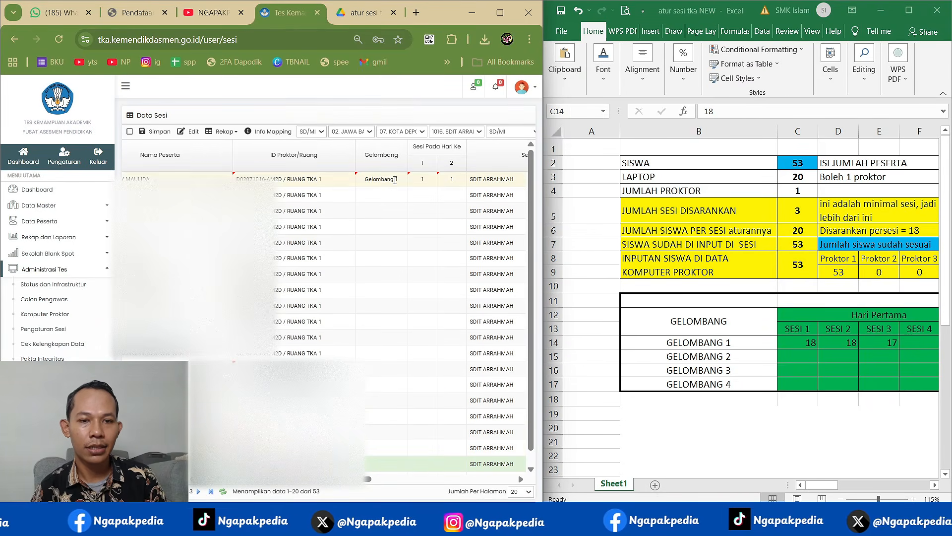
Set the wave of the second, third and fourth participants to Gelombang 1.
left_click(391, 195)
left_click(389, 195)
left_click(386, 225)
left_click(387, 211)
left_click(387, 211)
left_click(385, 241)
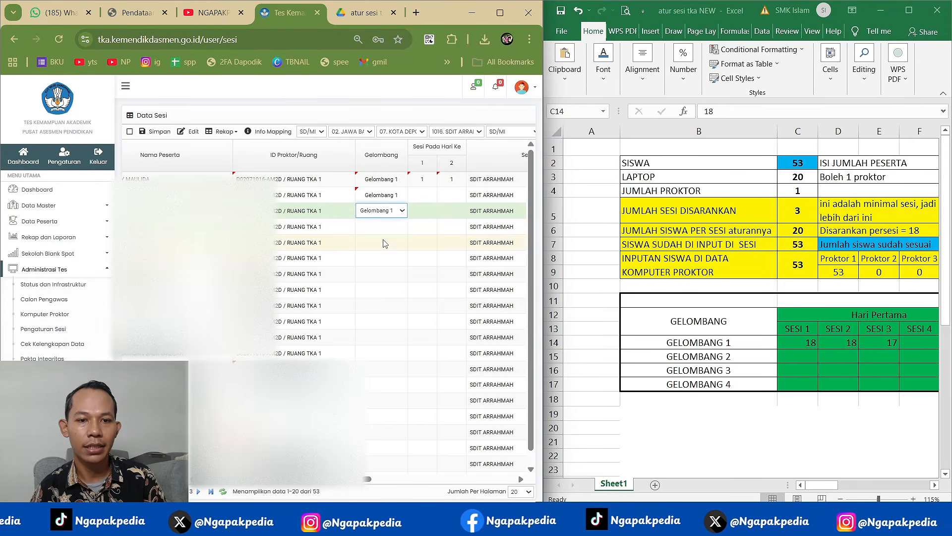
left_click(384, 228)
left_click(387, 229)
left_click(396, 247)
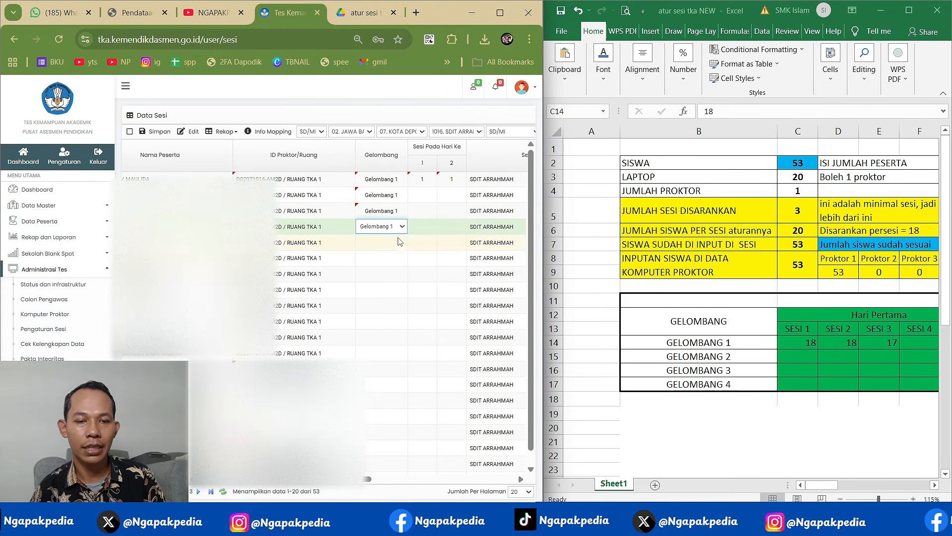
left_click(650, 519)
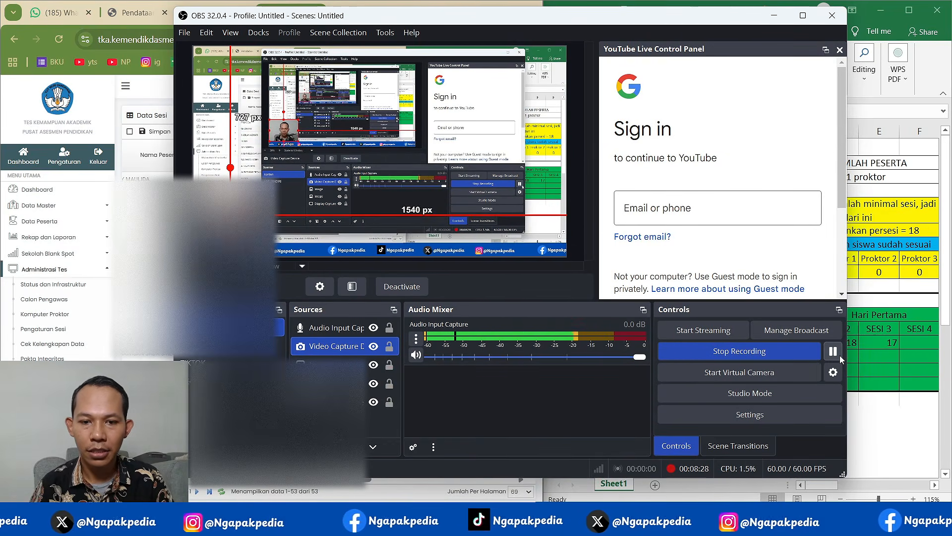
left_click(773, 16)
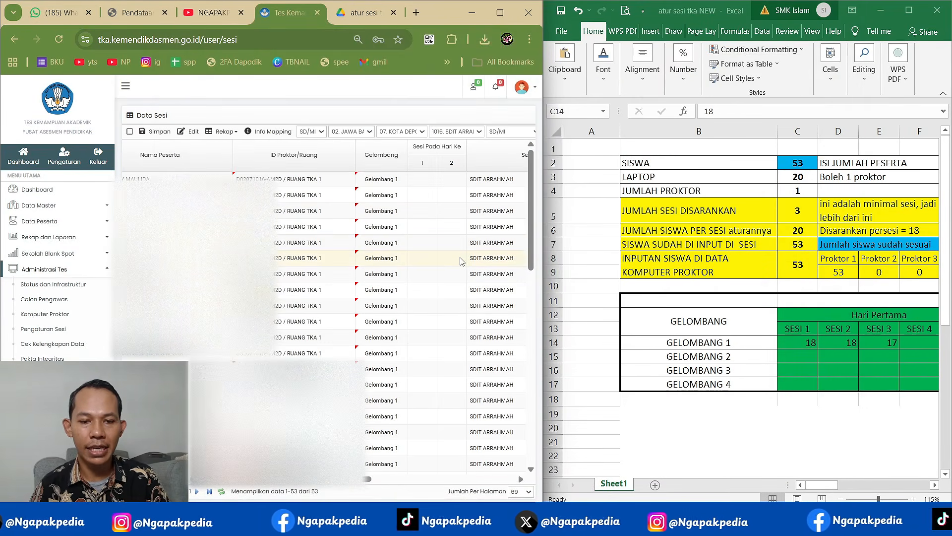
Look through the rows-per-page choices of the session list and leave the setting as it is.
left_click(521, 491)
scroll(516, 419, "up", 2)
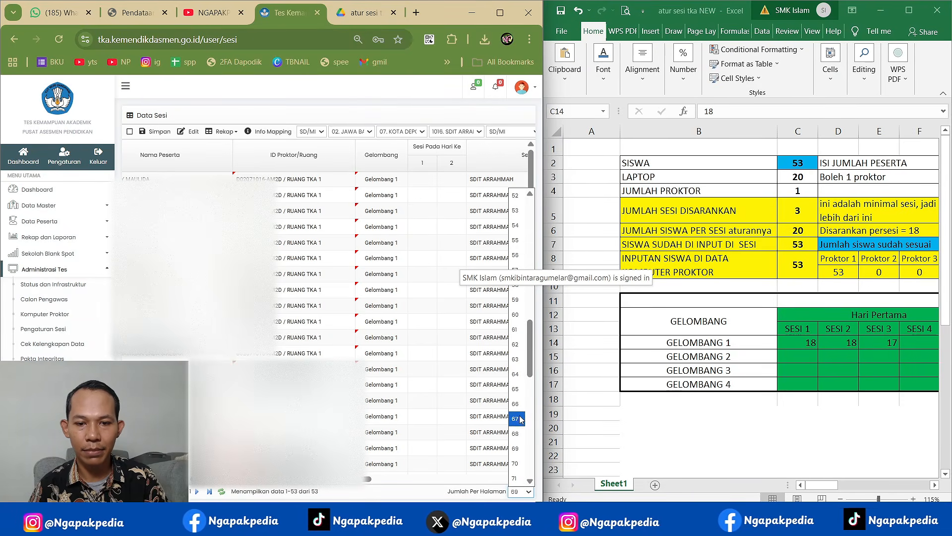
left_click(335, 494)
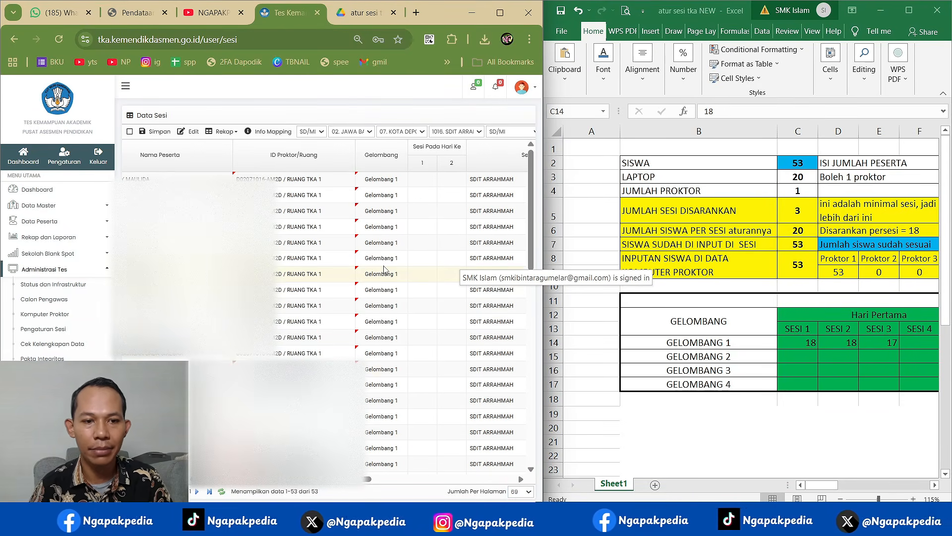
Compare the workbook's PROKTOR 1 heading and GELOMBANG 1 SESI 1 figure with the room and wave columns of the whole participant list.
left_click(682, 344)
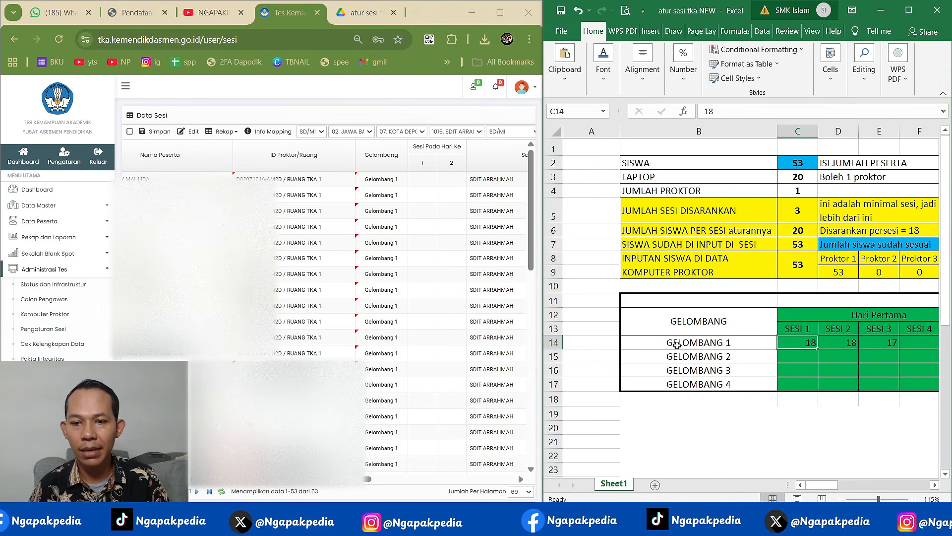
left_click(677, 345)
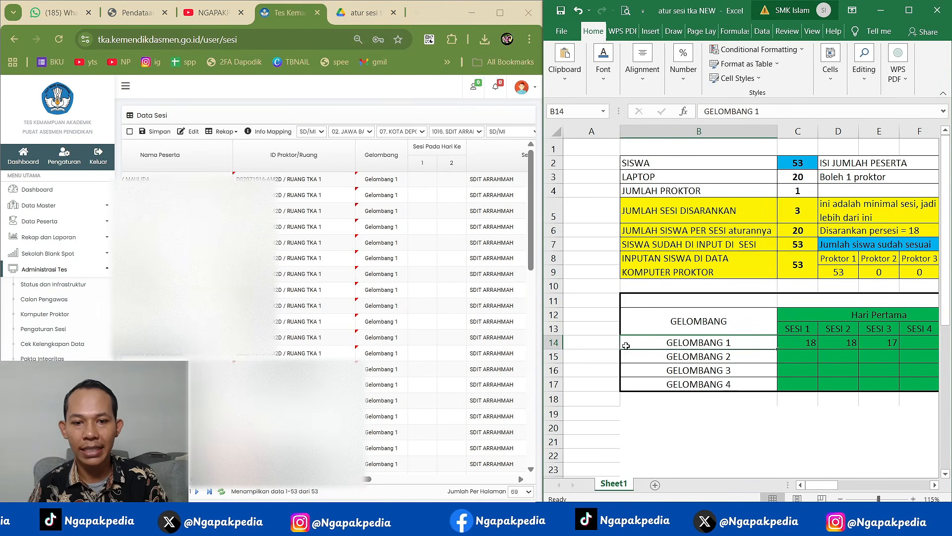
left_click(855, 296)
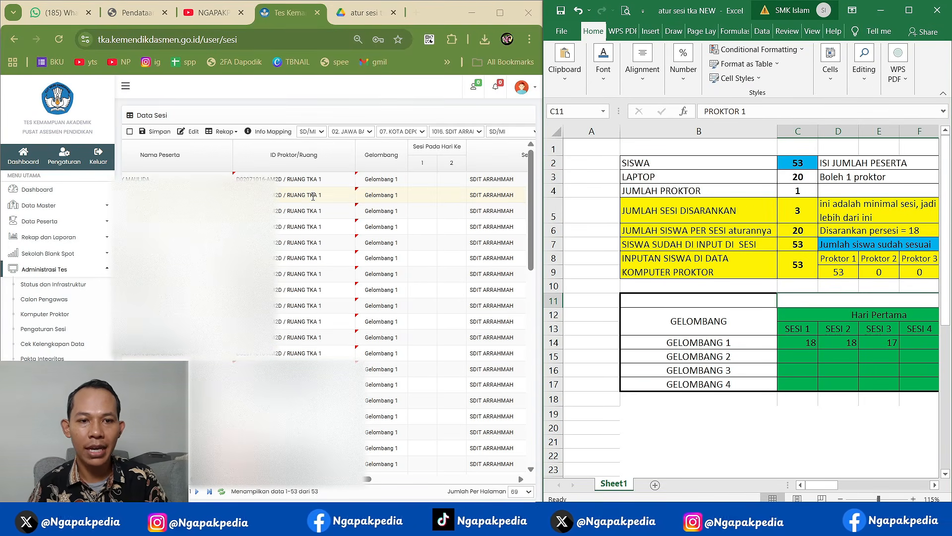
left_click(305, 178)
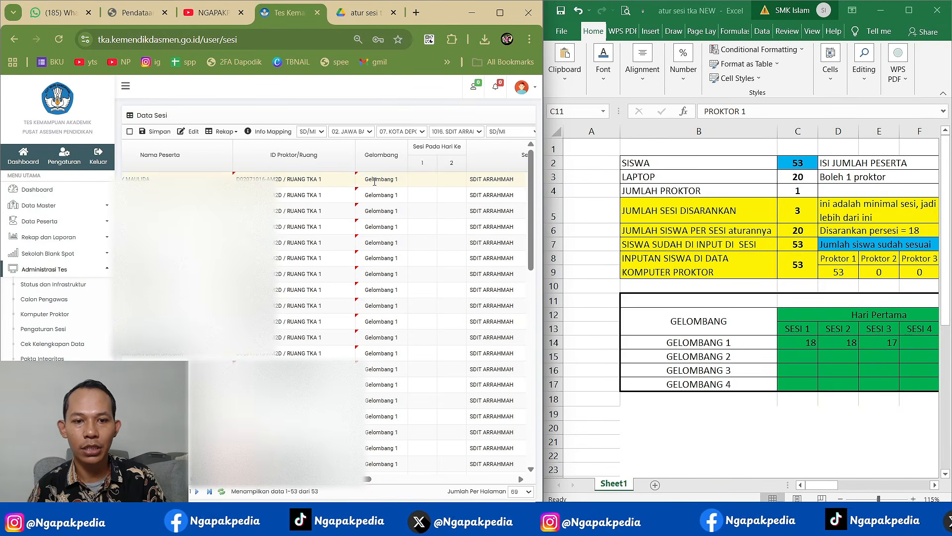
scroll(377, 198, "down", 10)
scroll(383, 207, "down", 2)
scroll(369, 355, "up", 10)
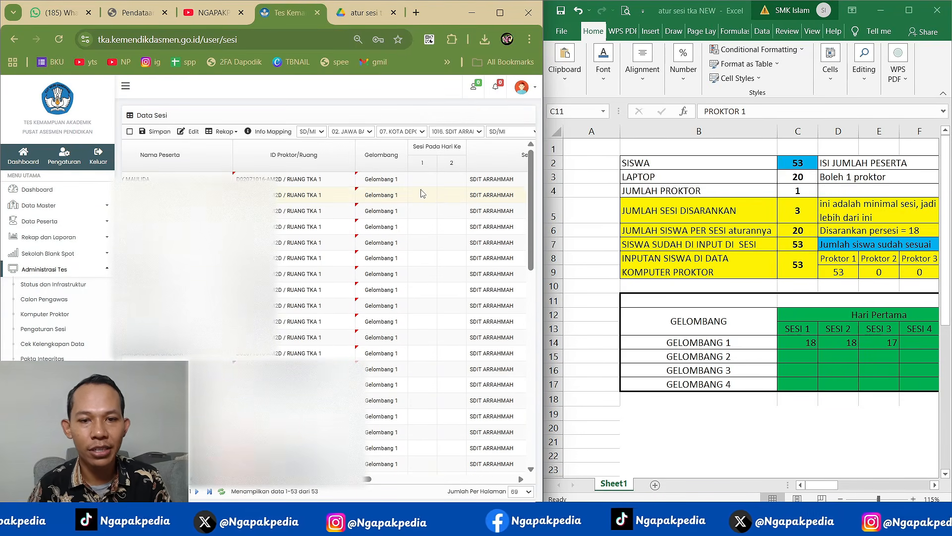
left_click(807, 346)
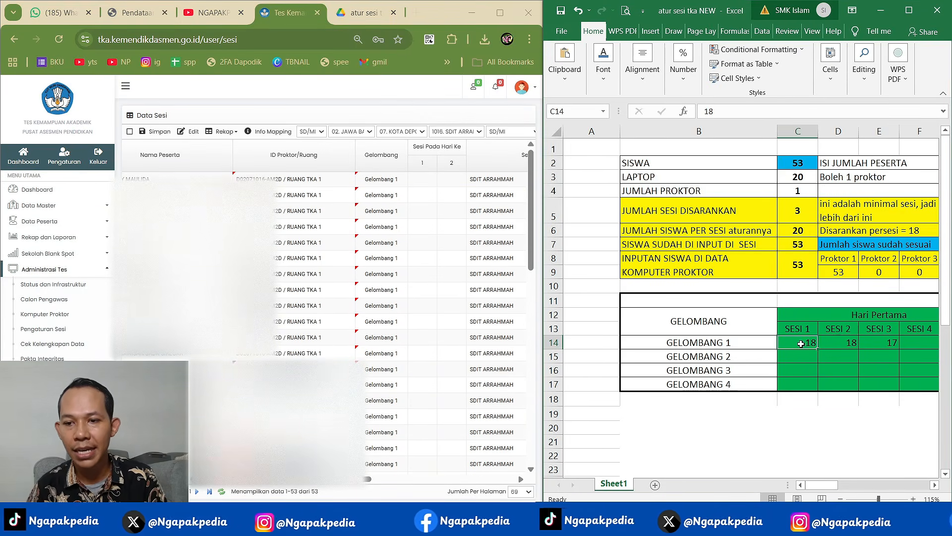
Set the session to 1 on both day 1 and day 2 for the first 18 participants in the list.
left_click(420, 180)
type("1")
key("Tab")
type("1")
left_click(423, 193)
type("1")
key("Tab")
type("1")
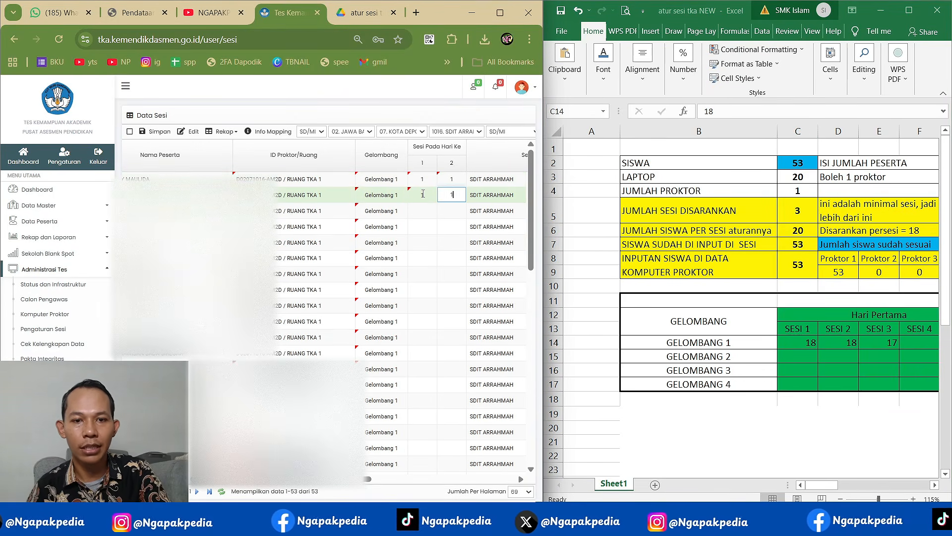
left_click(423, 211)
type("1")
key("Tab")
type("1")
left_click(423, 226)
type("1")
key("Tab")
type("1")
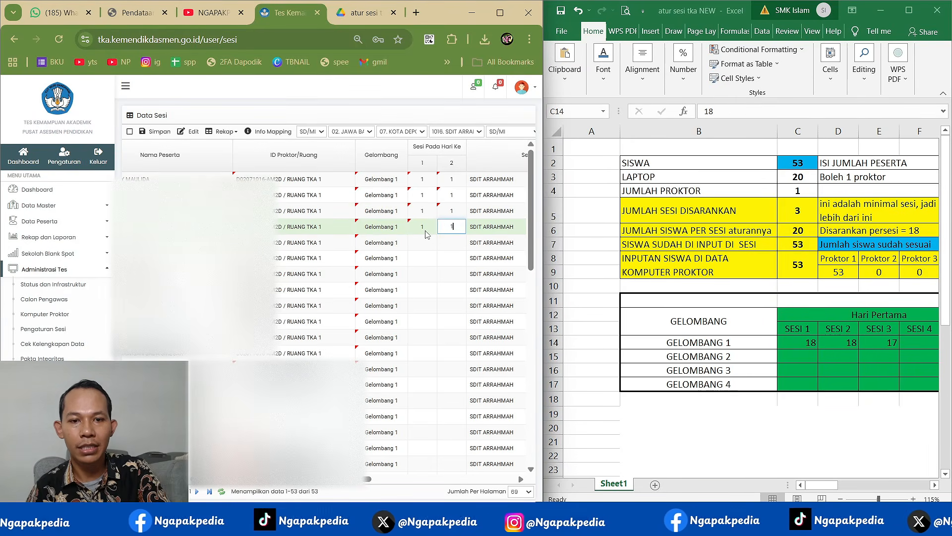
left_click(425, 242)
type("1")
left_click(425, 258)
type("1")
key("Tab")
type("1")
left_click(423, 274)
type("1")
key("Tab")
type("1")
left_click(423, 290)
type("1")
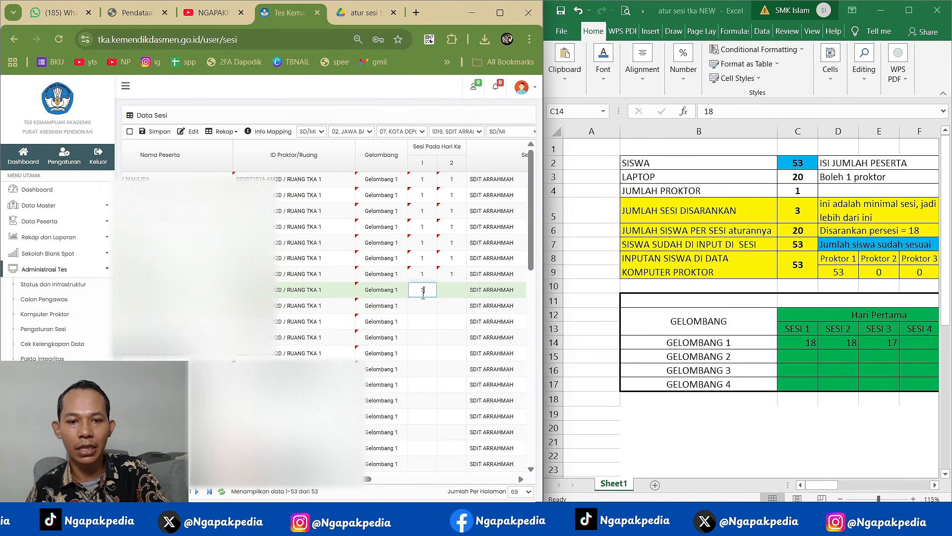
key("Tab")
type("1")
left_click(421, 310)
type("1")
key("Tab")
type("1")
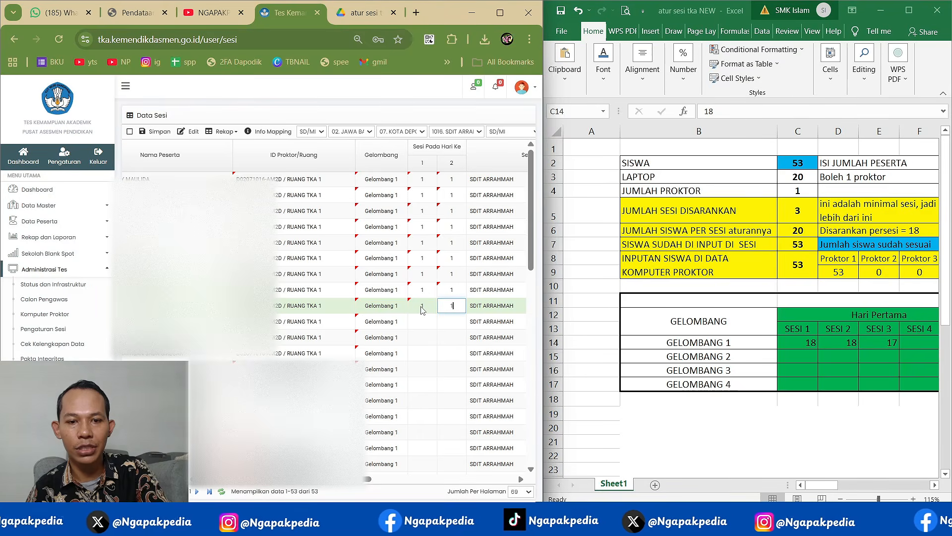
left_click(421, 321)
type("1")
key("Tab")
type("1")
left_click(424, 341)
type("1")
key("Tab")
type("1")
left_click(424, 353)
type("1")
key("Tab")
type("1")
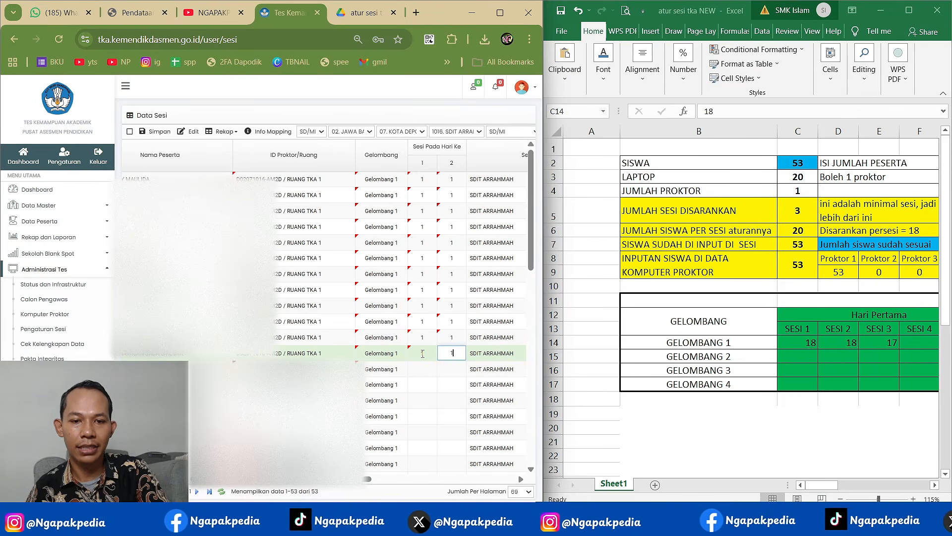
left_click(424, 370)
type("1")
key("Tab")
type("1")
left_click(423, 385)
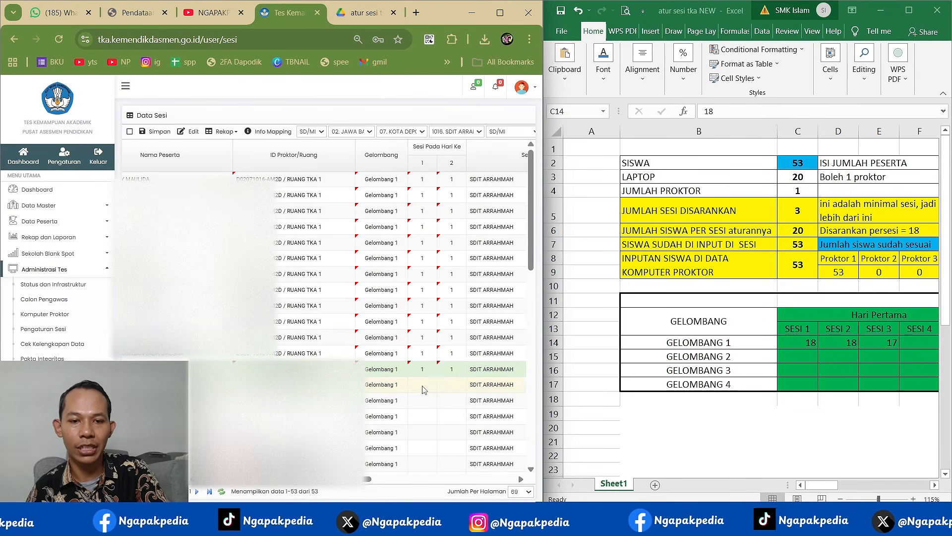
type("1")
key("Tab")
type("1")
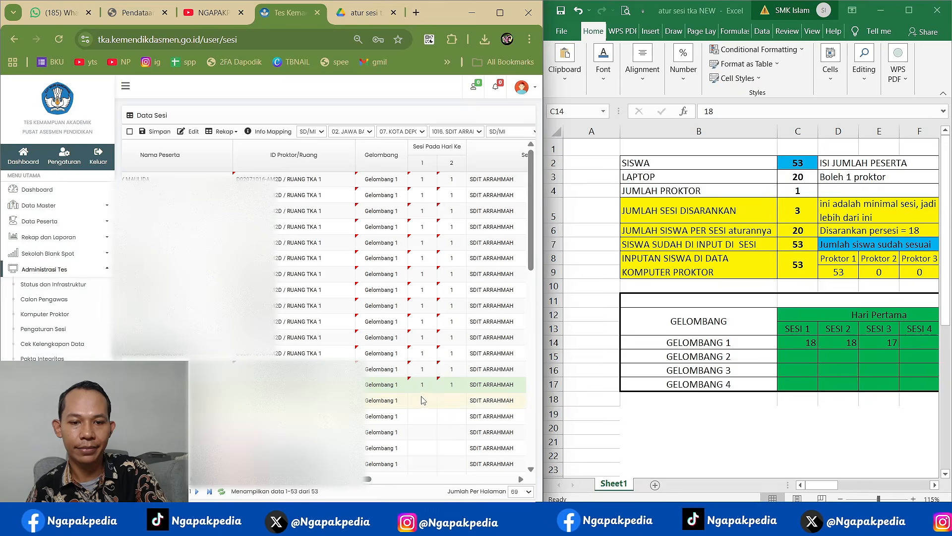
left_click(423, 399)
type("1")
key("Tab")
type("1")
left_click(422, 416)
type("1")
key("Tab")
type("1")
left_click(422, 432)
type("1")
key("Tab")
type("1")
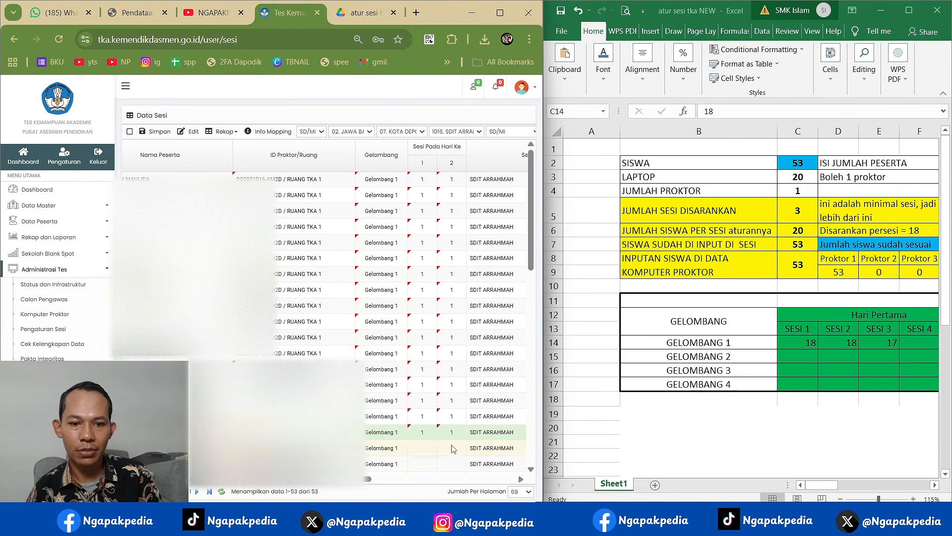
left_click(419, 449)
key("Tab")
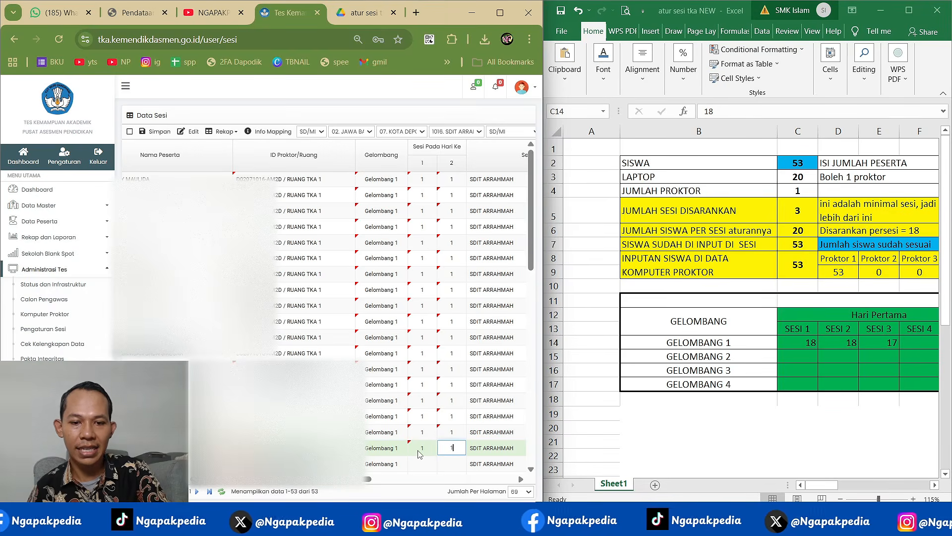
left_click(481, 447)
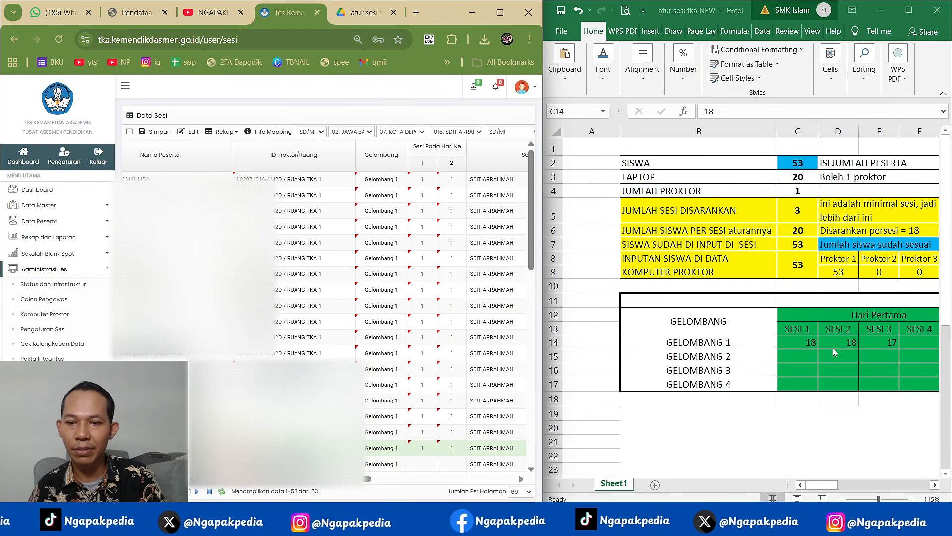
Set the session to 2 on both day 1 and day 2 for the next 18 participants in the list.
scroll(447, 387, "down", 4)
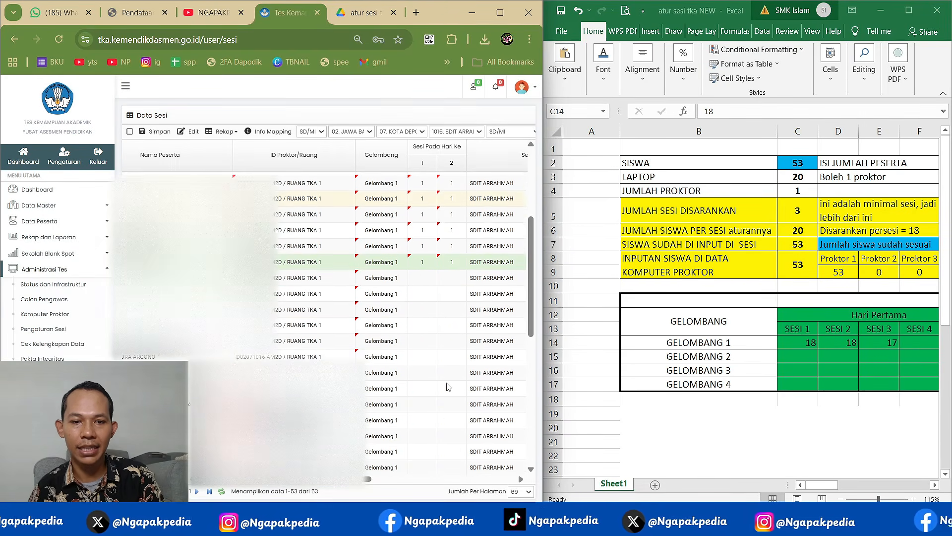
left_click(424, 215)
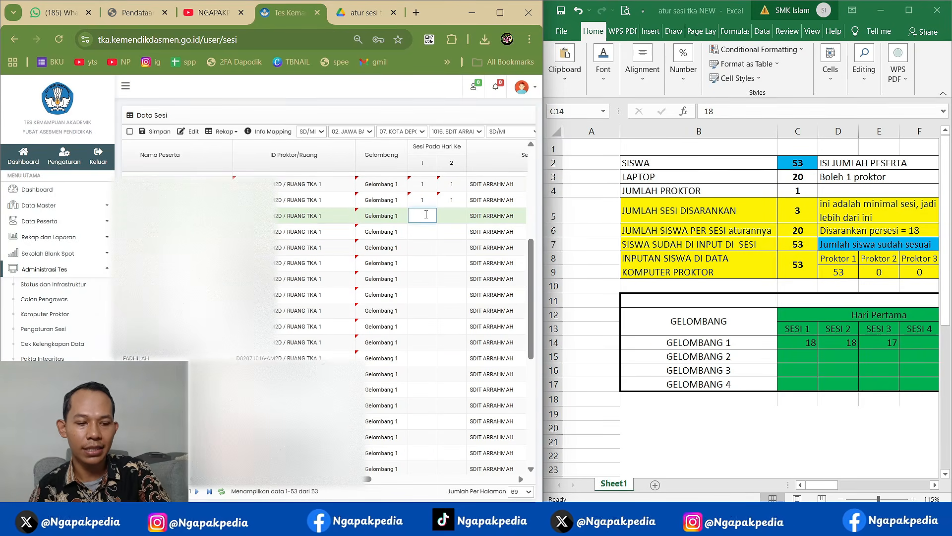
type("2")
key("Tab")
type("2")
left_click(424, 232)
type("2")
key("Tab")
type("2")
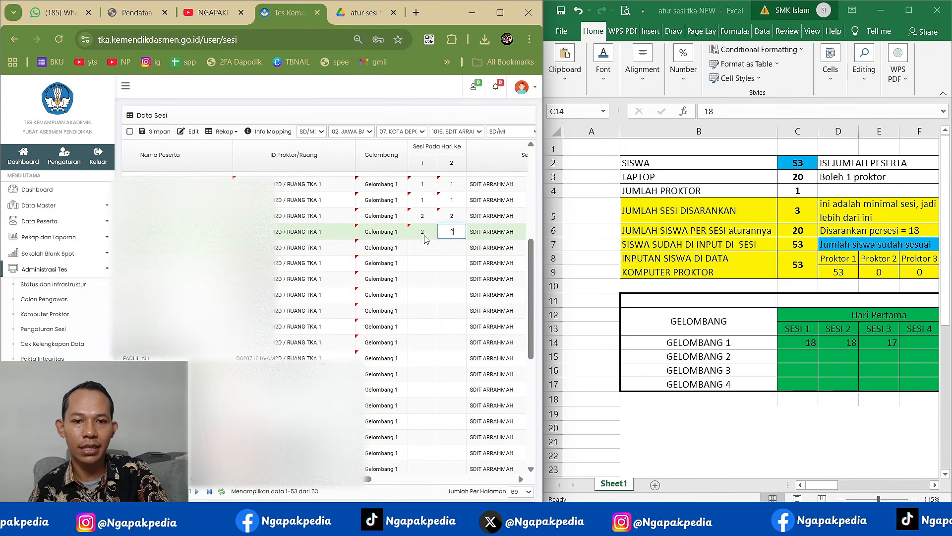
left_click(425, 252)
type("2")
key("Tab")
type("2")
left_click(425, 267)
type("2")
key("Tab")
type("2")
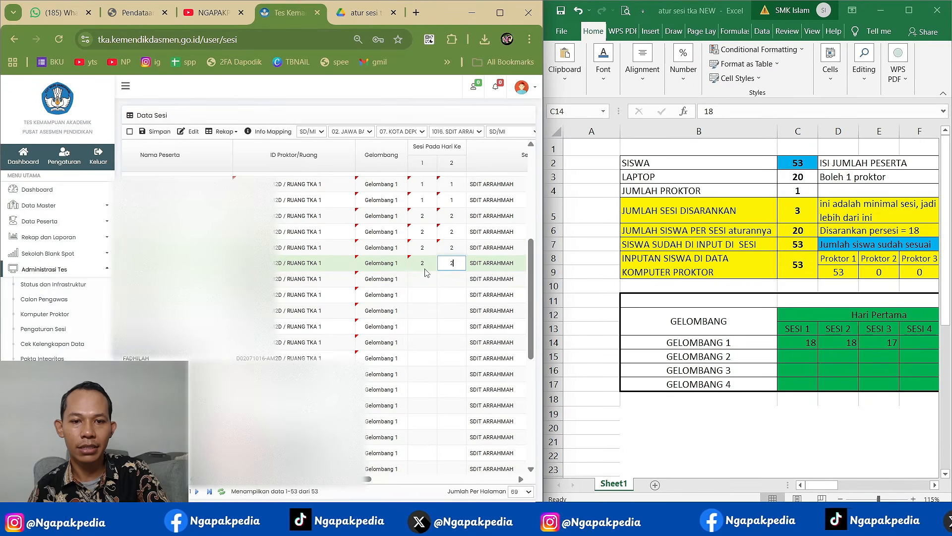
left_click(424, 279)
type("2")
key("Tab")
type("2")
left_click(423, 294)
type("2")
key("Tab")
type("2")
left_click(424, 312)
type("2")
key("Tab")
type("2")
left_click(424, 328)
type("2")
key("Tab")
type("2")
left_click(425, 344)
type("2")
key("Tab")
type("2")
left_click(422, 362)
type("2")
key("Tab")
type("2")
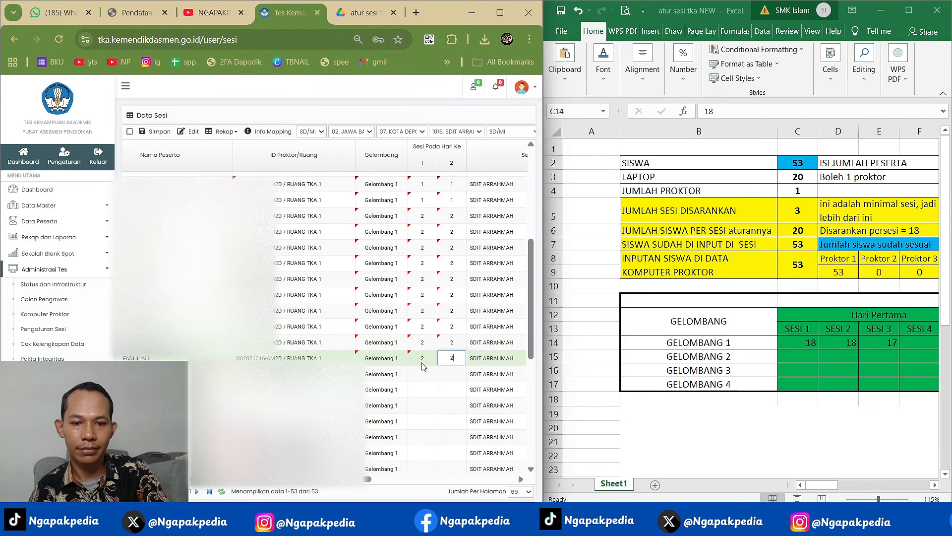
left_click(423, 376)
type("2")
key("Tab")
type("2")
left_click(423, 391)
type("2")
key("Tab")
type("2")
left_click(423, 408)
type("2")
key("Tab")
type("2")
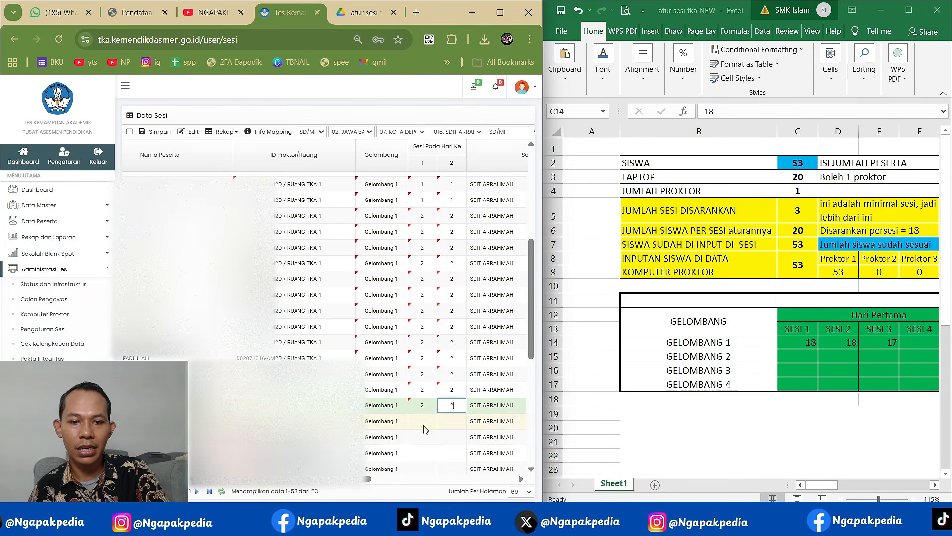
left_click(424, 422)
type("2")
key("Tab")
type("2")
left_click(426, 436)
type("2")
key("Tab")
type("2")
left_click(425, 453)
type("2")
key("Tab")
type("2")
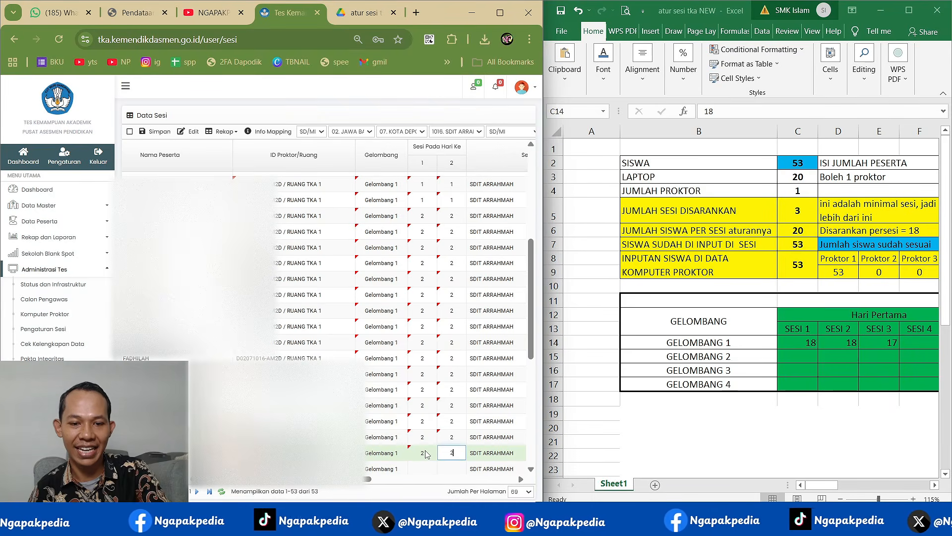
left_click(424, 468)
type("2")
key("Tab")
key("Return")
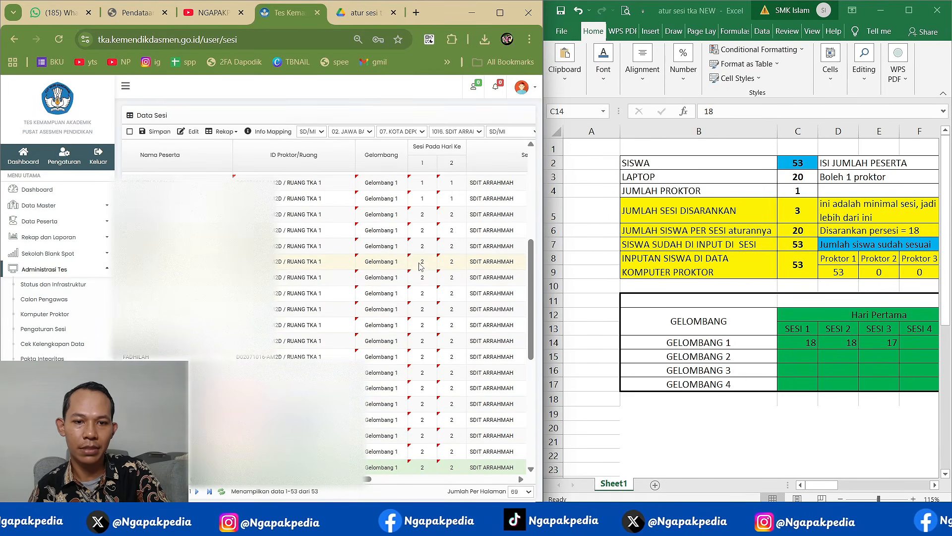
scroll(444, 372, "down", 1)
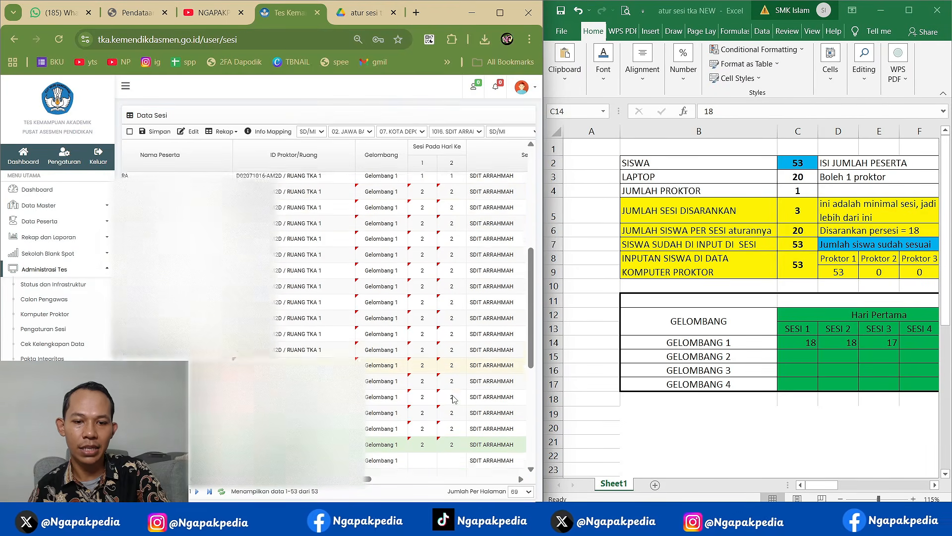
left_click(423, 421)
key("Tab")
type("2")
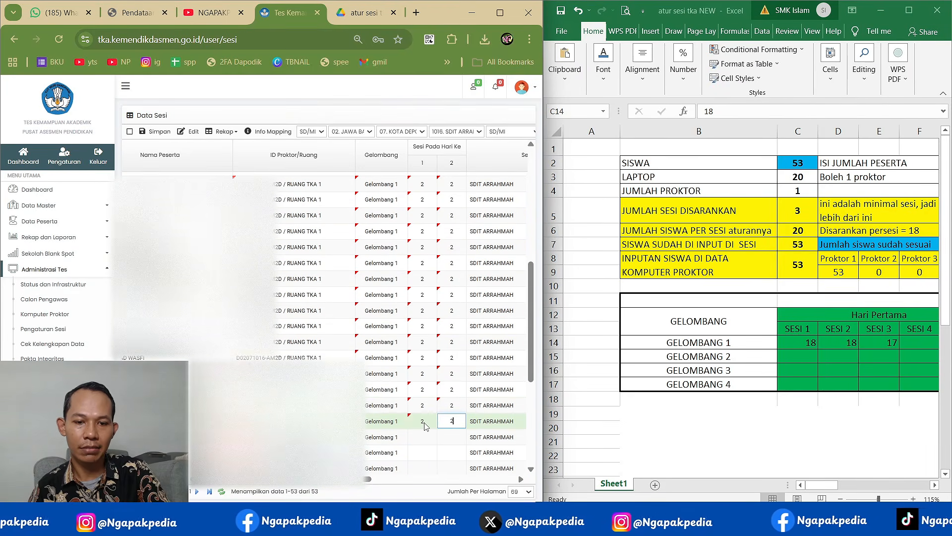
Set the session to 3 on both day 1 and day 2 for the last 17 participants in the list.
left_click(427, 437)
type("3")
key("Tab")
type("3")
left_click(428, 453)
type("3")
key("Tab")
type("3")
left_click(428, 469)
type("3")
key("Tab")
type("3")
scroll(427, 465, "down", 1)
left_click(428, 420)
type("3")
key("Tab")
type("3")
left_click(429, 436)
type("3")
key("Tab")
type("3")
left_click(428, 452)
type("3")
key("Tab")
type("3")
left_click(424, 468)
type("3")
key("Tab")
type("3")
scroll(426, 469, "down", 3)
left_click(428, 324)
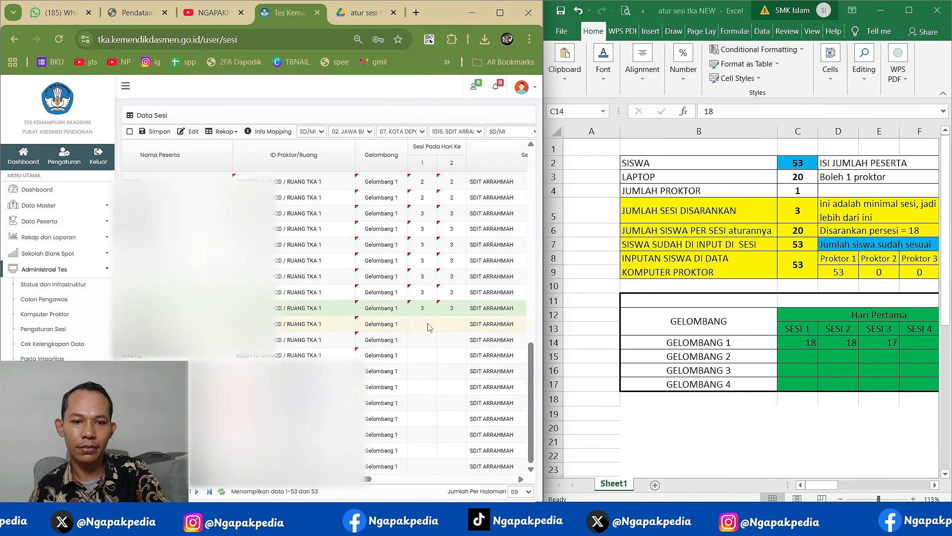
type("3")
key("Tab")
left_click(427, 340)
type("3")
key("Tab")
type("3")
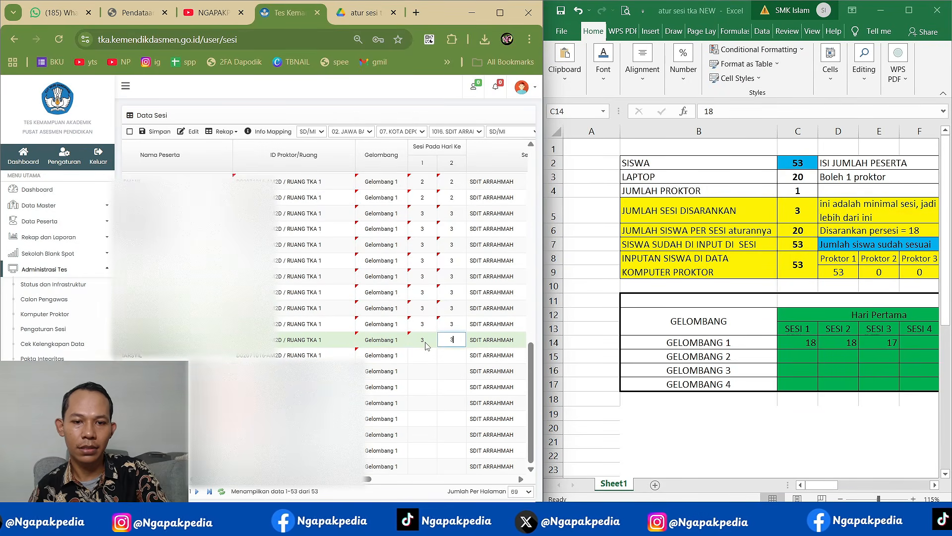
left_click(425, 357)
type("3")
key("Tab")
type("3")
left_click(425, 372)
key("Tab")
type("3")
left_click(425, 371)
type("3")
left_click(425, 388)
type("3")
key("Tab")
type("3")
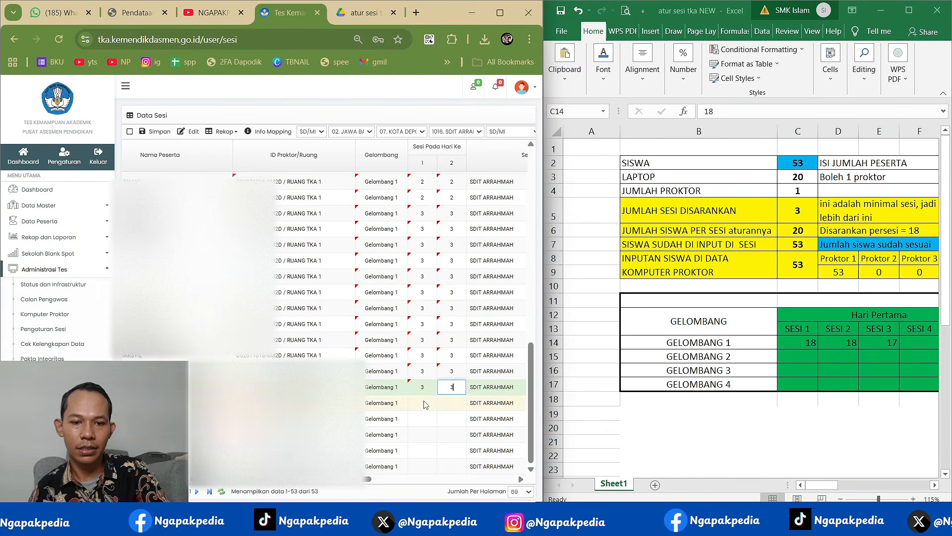
left_click(425, 404)
type("3")
key("Tab")
type("3")
left_click(425, 420)
type("3")
key("Tab")
type("3")
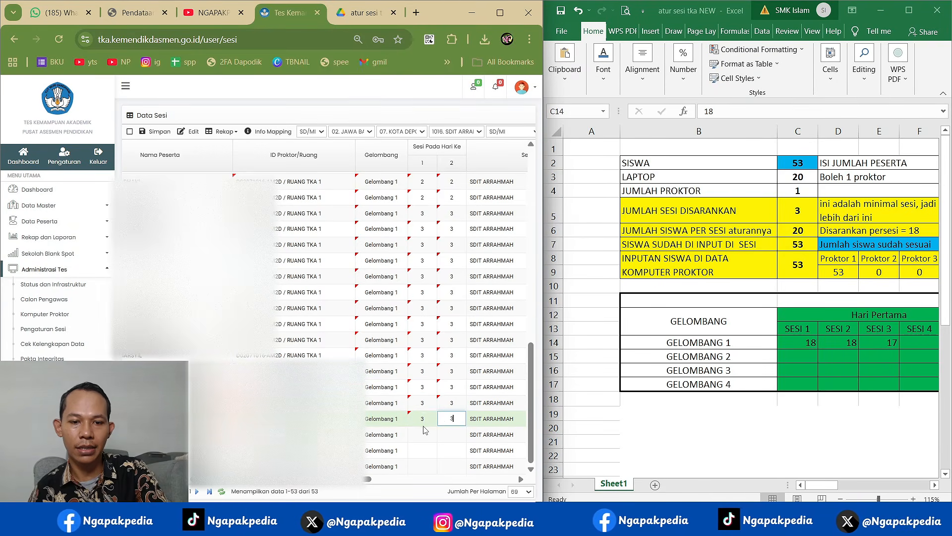
left_click(425, 434)
type("3")
key("Tab")
type("3")
left_click(424, 450)
type("3")
key("Tab")
type("3")
left_click(425, 467)
type("3")
key("Tab")
type("3")
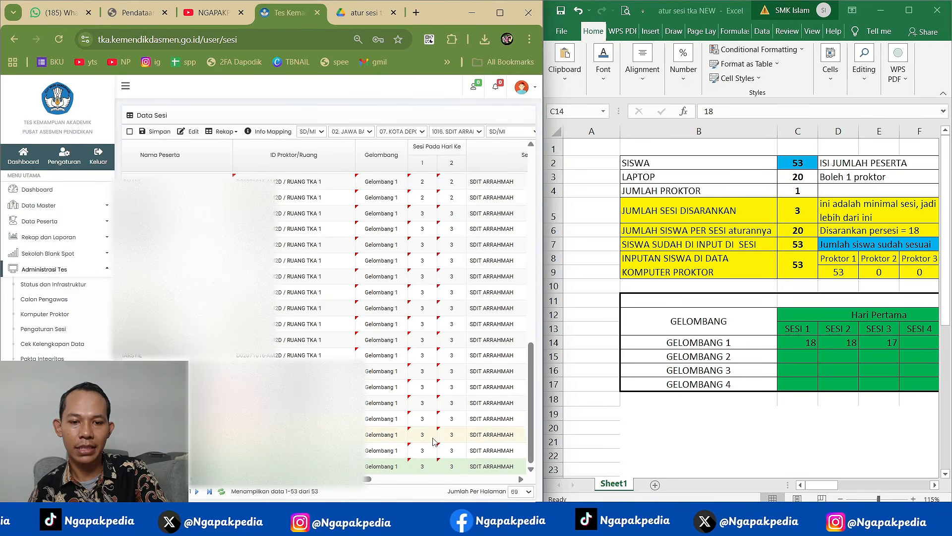
Save the session assignments of all participants and acknowledge the save message.
scroll(431, 427, "up", 10)
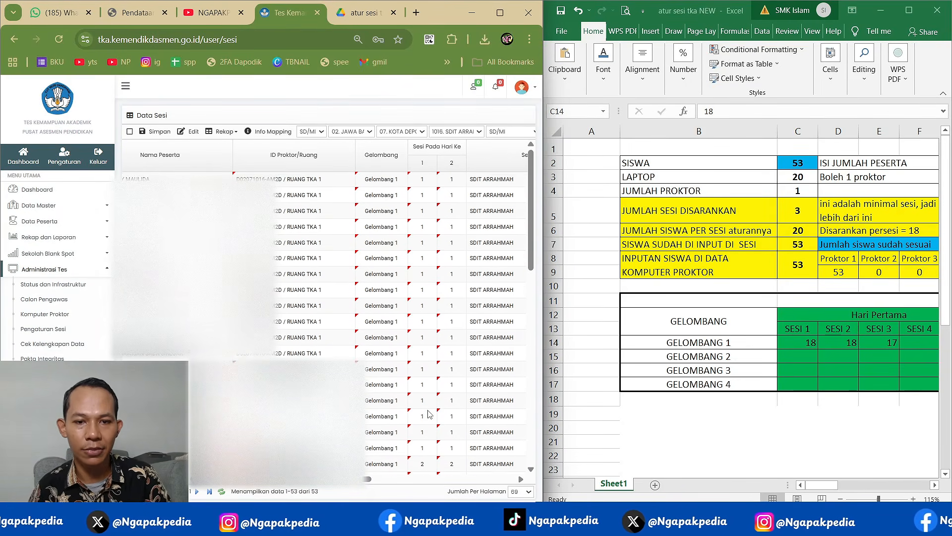
left_click(162, 132)
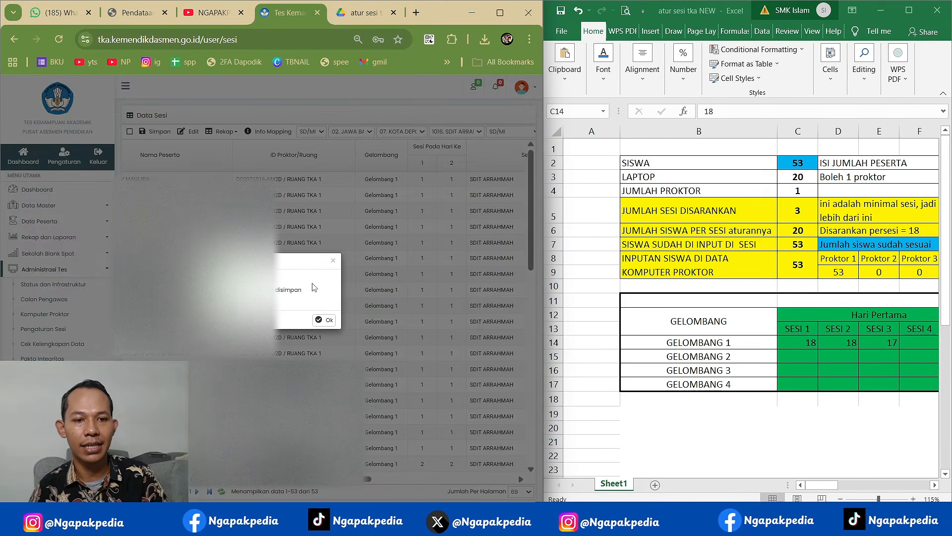
left_click(322, 320)
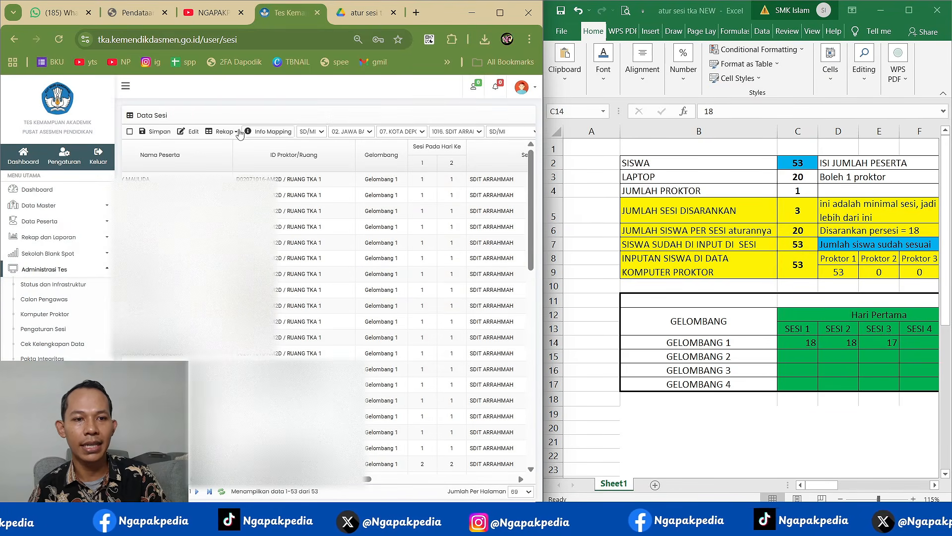
Open the session recap and compare its Gelombang 1 counts per session on both days with the workbook's GELOMBANG 1 row.
left_click(222, 132)
left_click(235, 159)
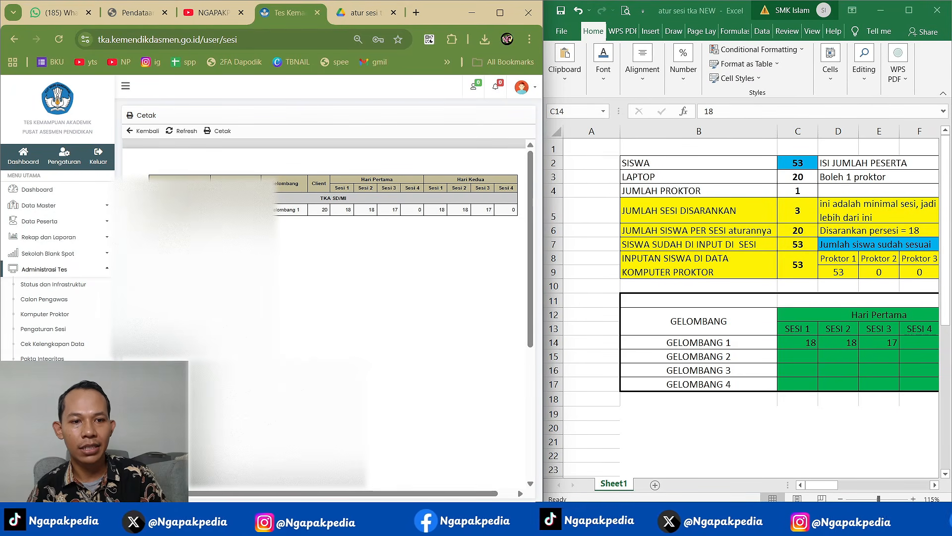
left_click_drag(228, 210, 309, 208)
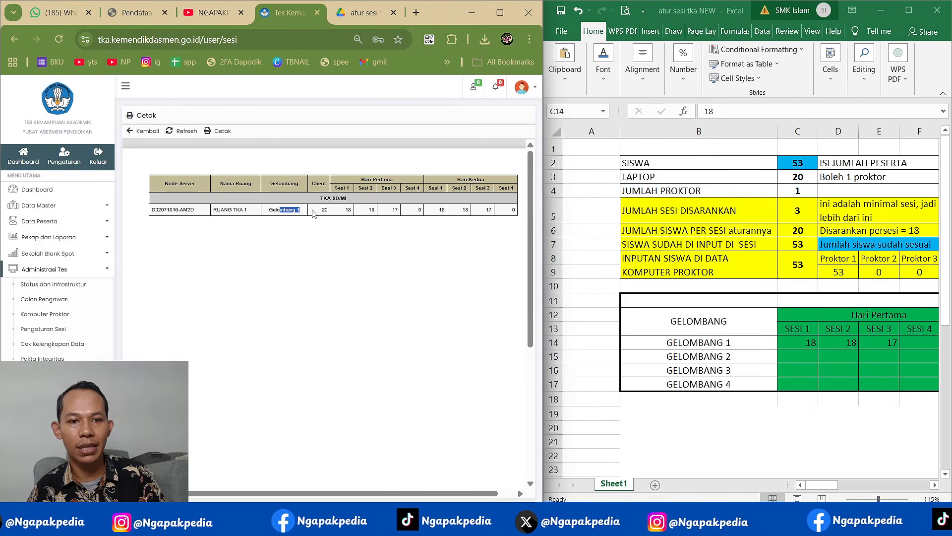
left_click(323, 209)
double_click(348, 209)
left_click_drag(377, 214, 400, 209)
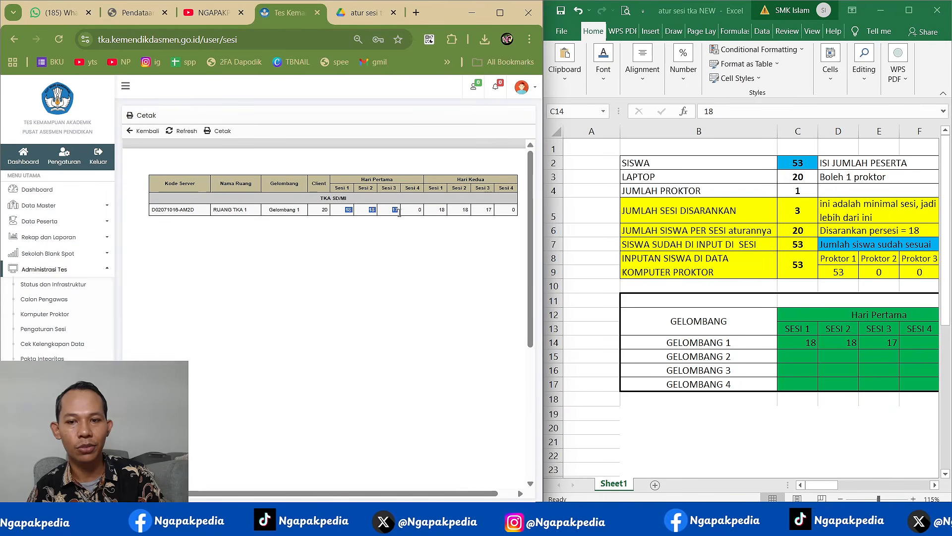
left_click(816, 346)
left_click(854, 343)
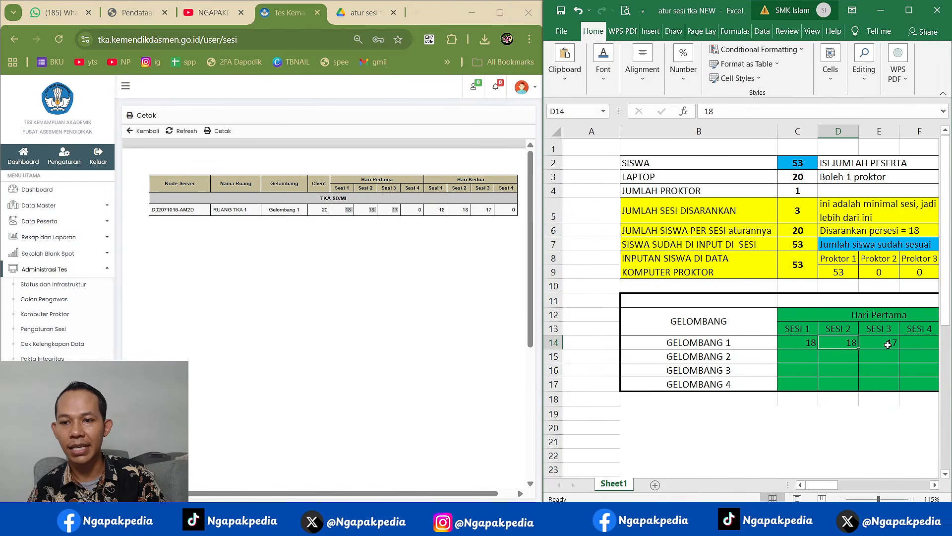
left_click(900, 344)
left_click(885, 343)
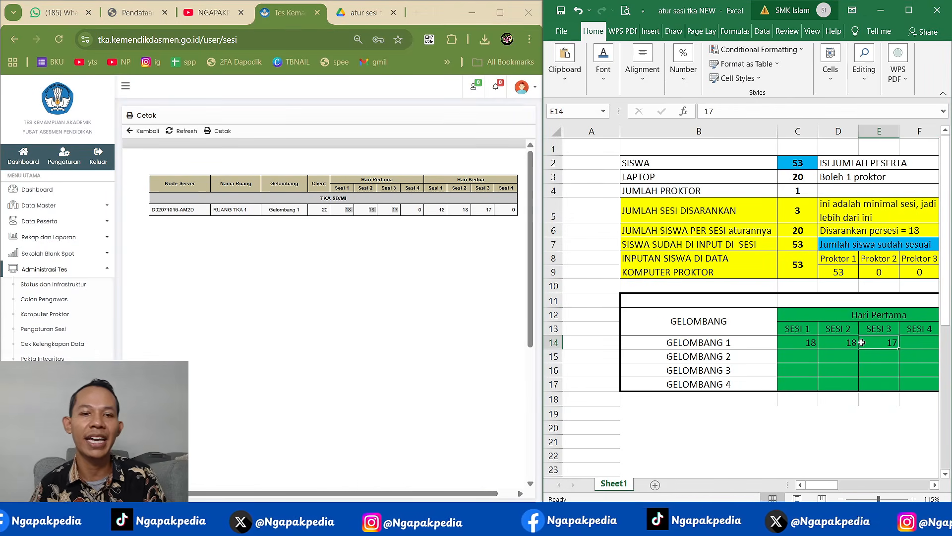
left_click(469, 213)
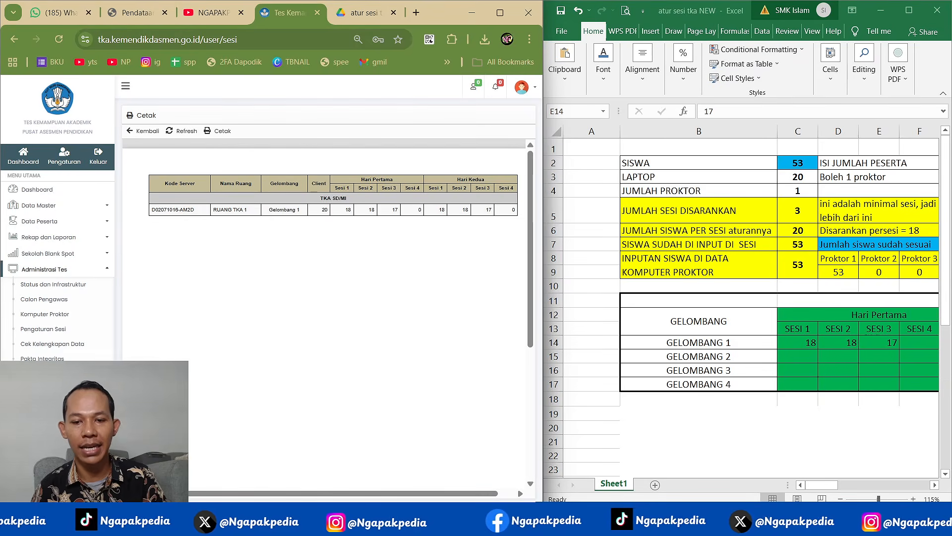
Switch to the ILUSTRASI SESI notes in Notepad, highlight the second scenario for 16 students, and return to the Excel workbook.
left_click(575, 520)
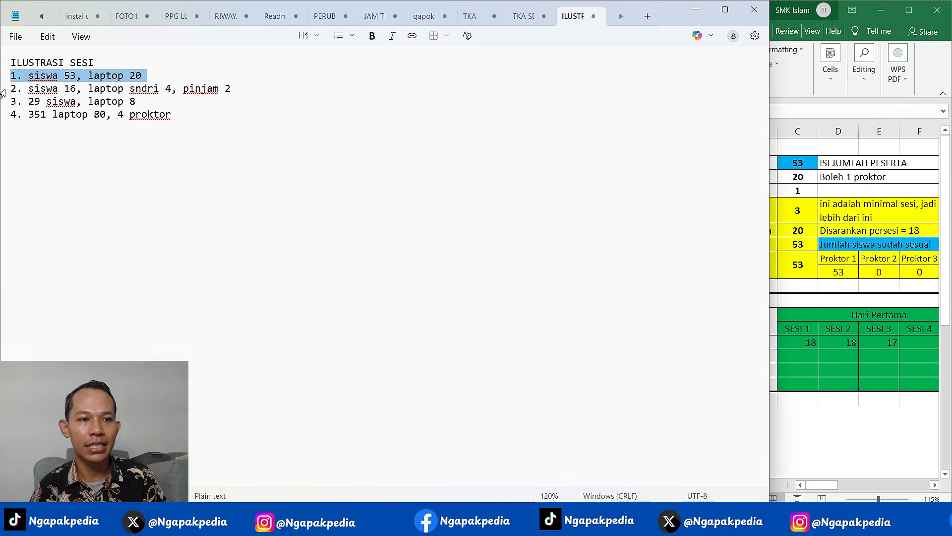
left_click(2, 90)
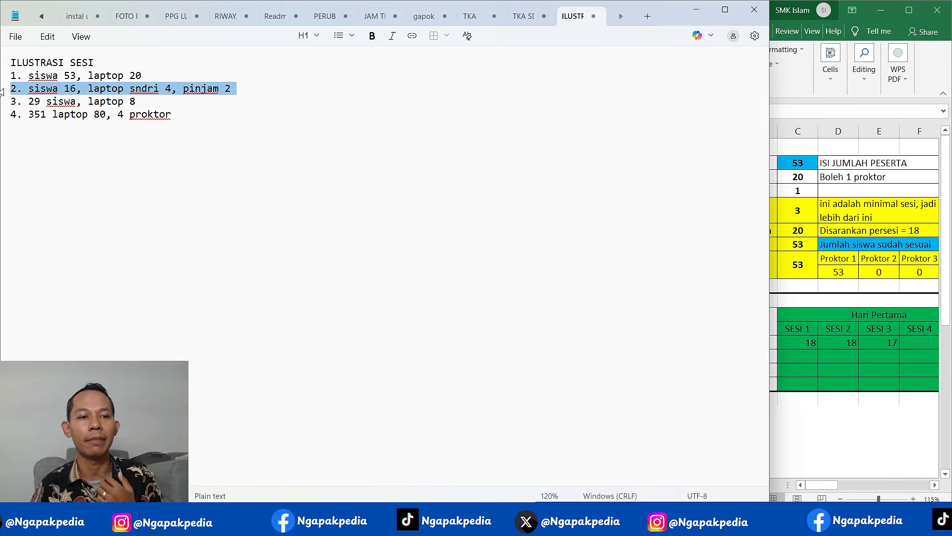
left_click(803, 190)
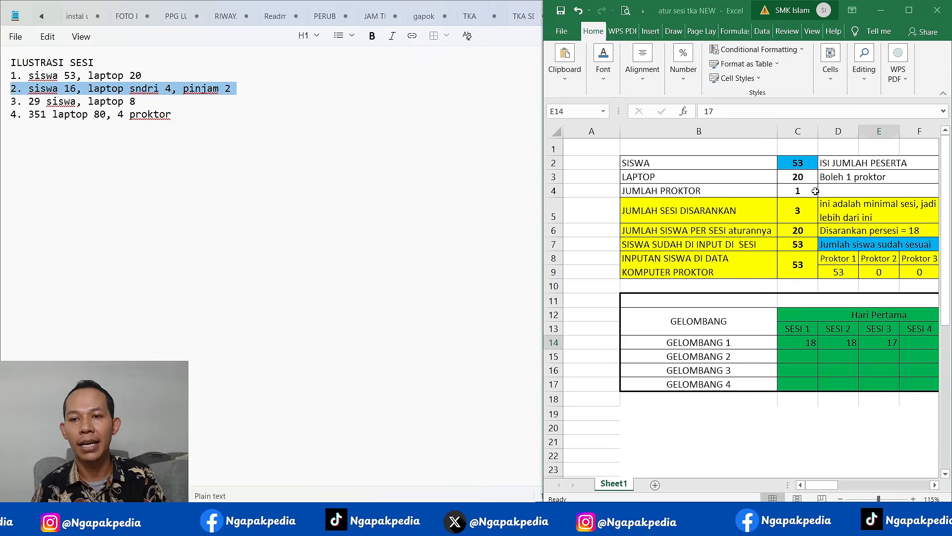
Clear the GELOMBANG 1 session counts in the workbook and set SISWA to 16 and LAPTOP to 6.
left_click_drag(810, 341, 888, 342)
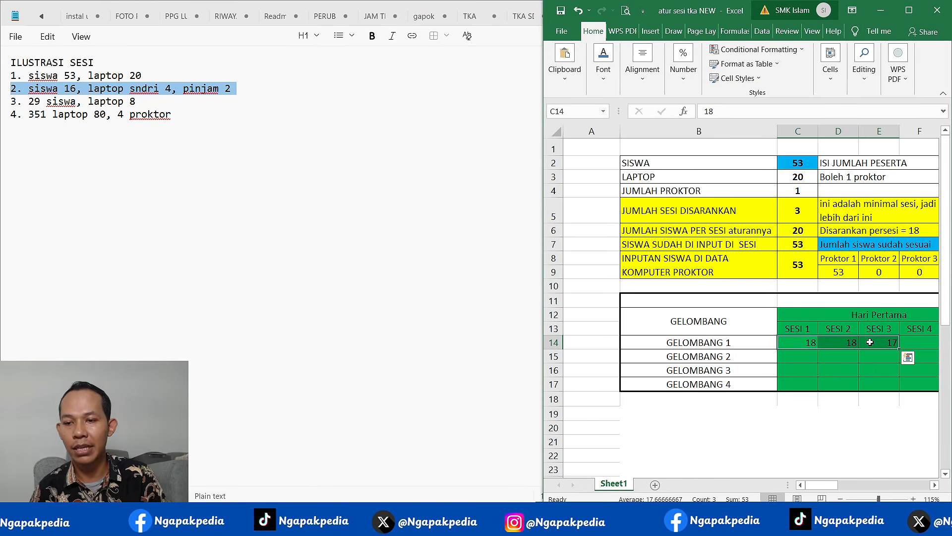
key("Delete")
left_click(802, 163)
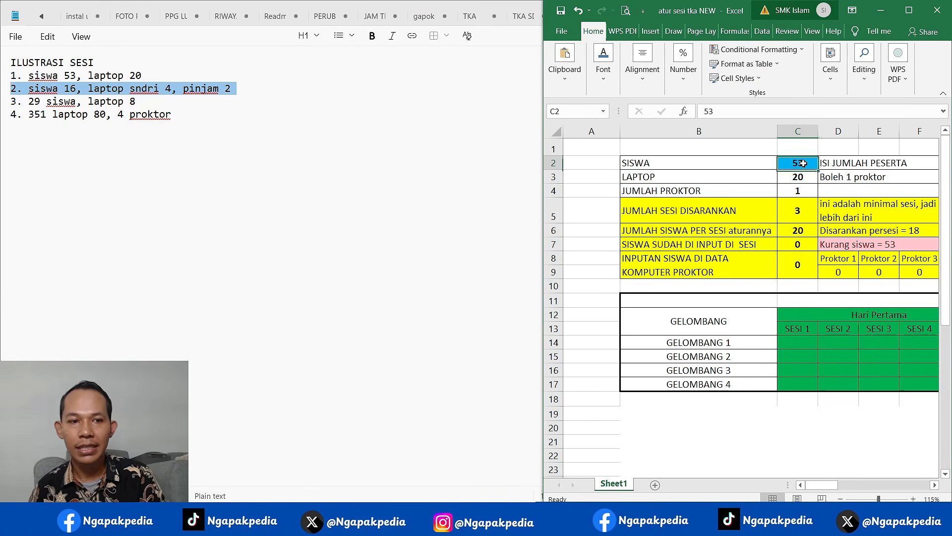
type("1")
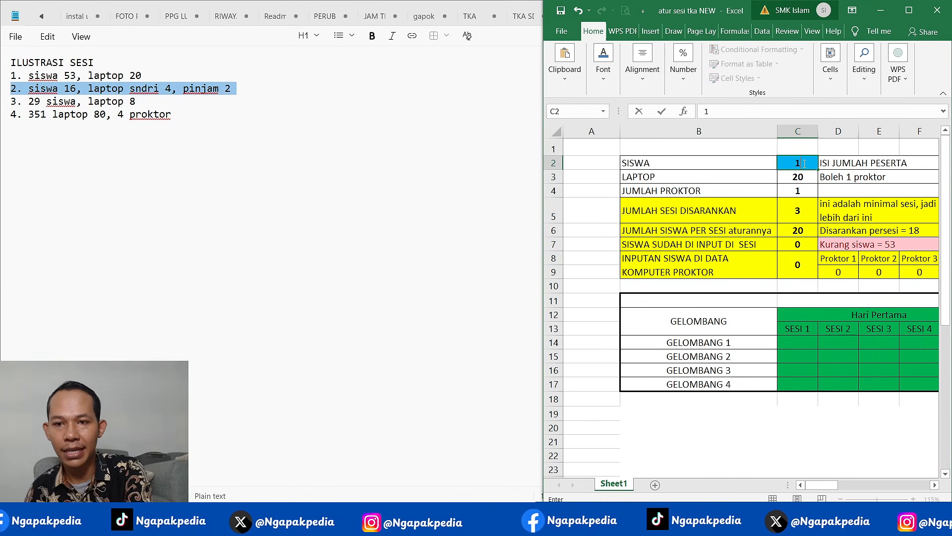
type("6")
key("Return")
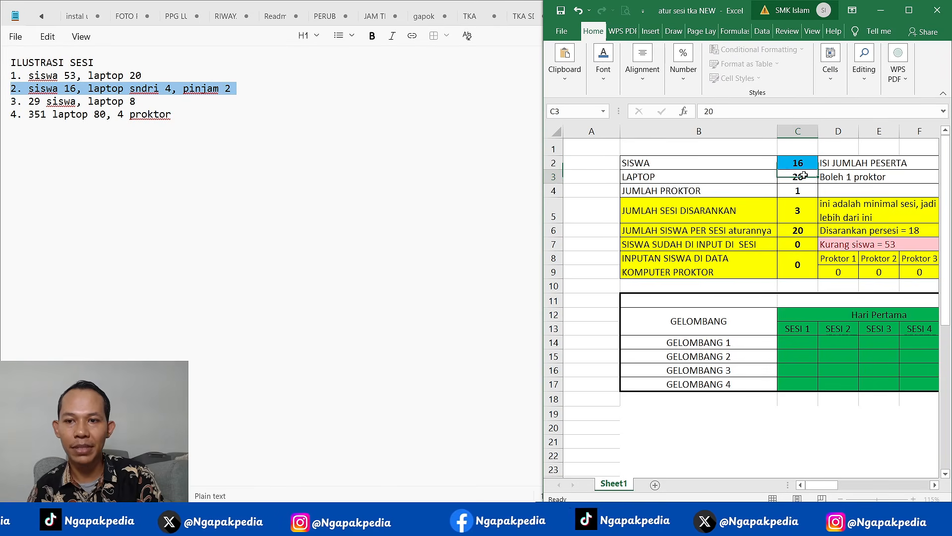
type("6")
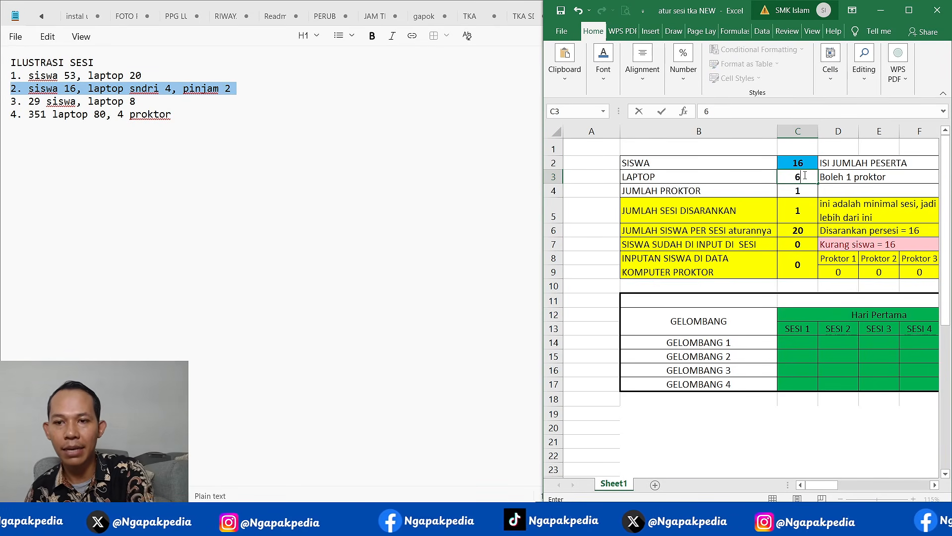
key("ctrl+Return")
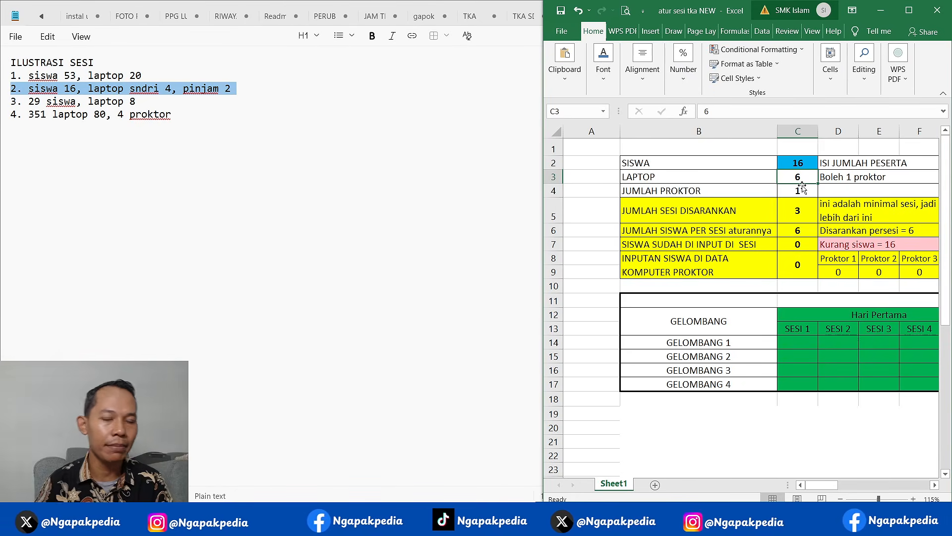
Check the suggested session values and fill GELOMBANG 1 on Hari Pertama with 6, 6 and 4 students for SESI 1 to 3.
left_click(802, 190)
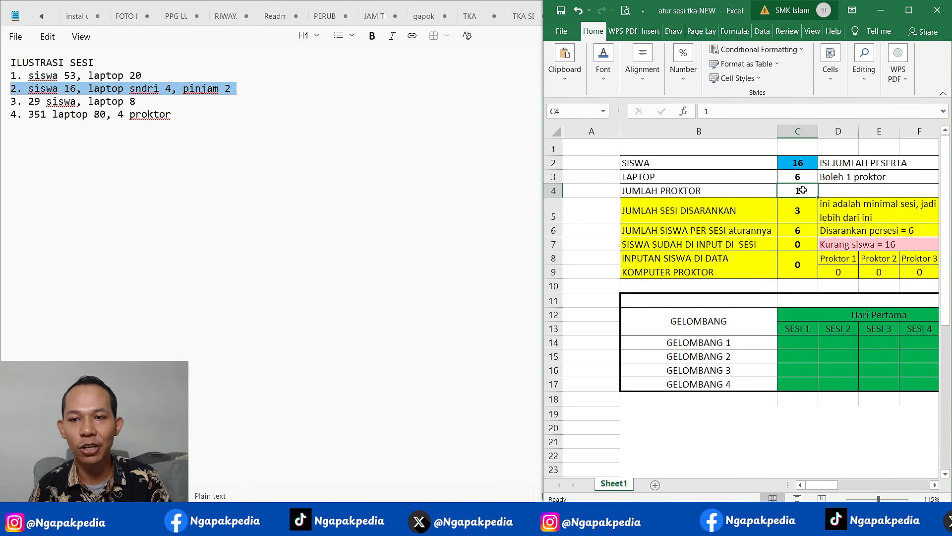
left_click(803, 208)
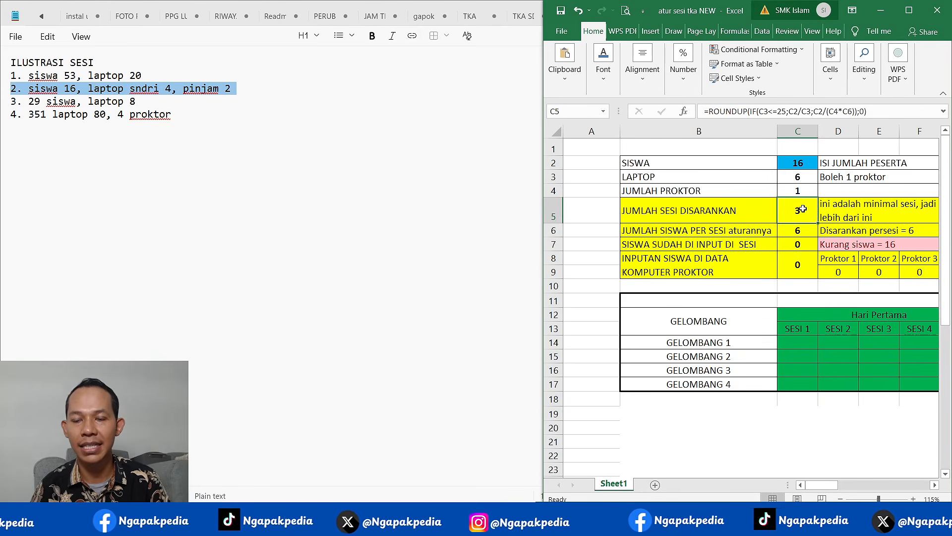
left_click(806, 229)
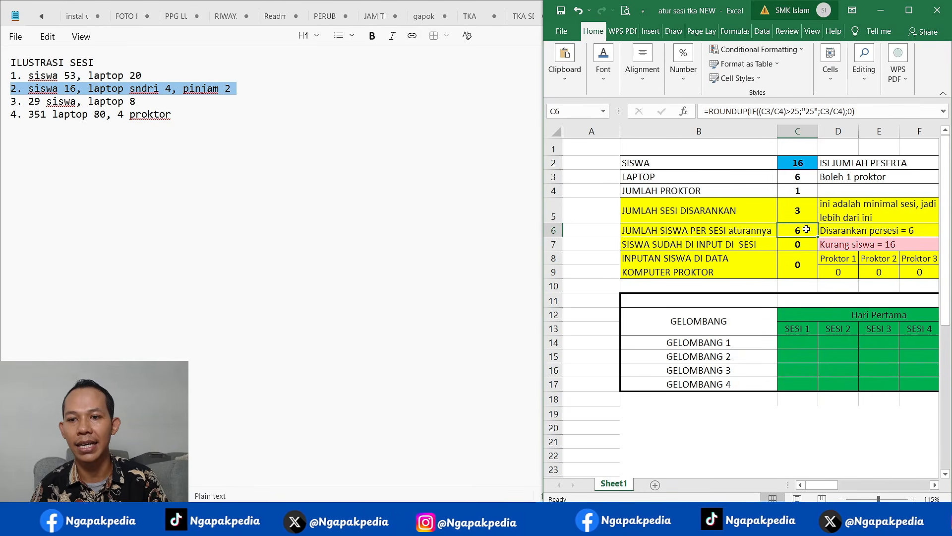
left_click(856, 230)
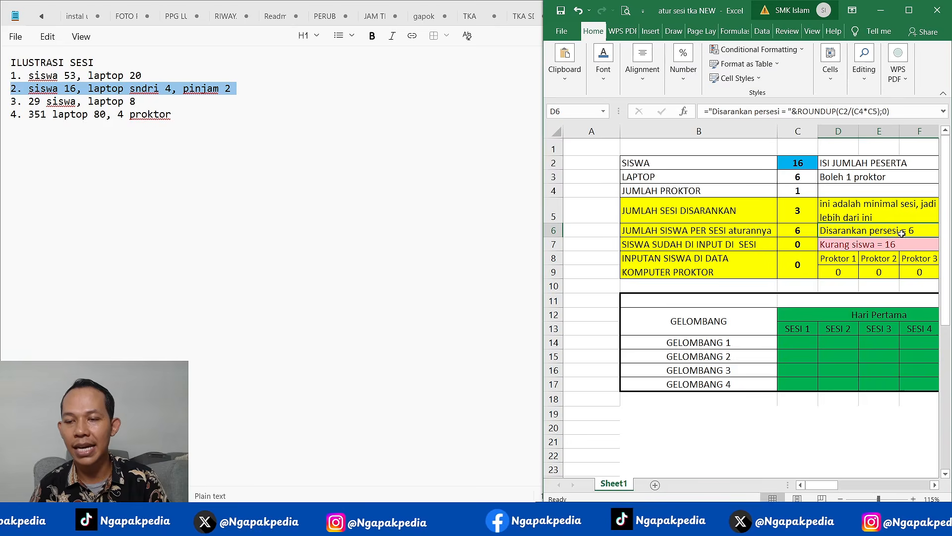
left_click(811, 341)
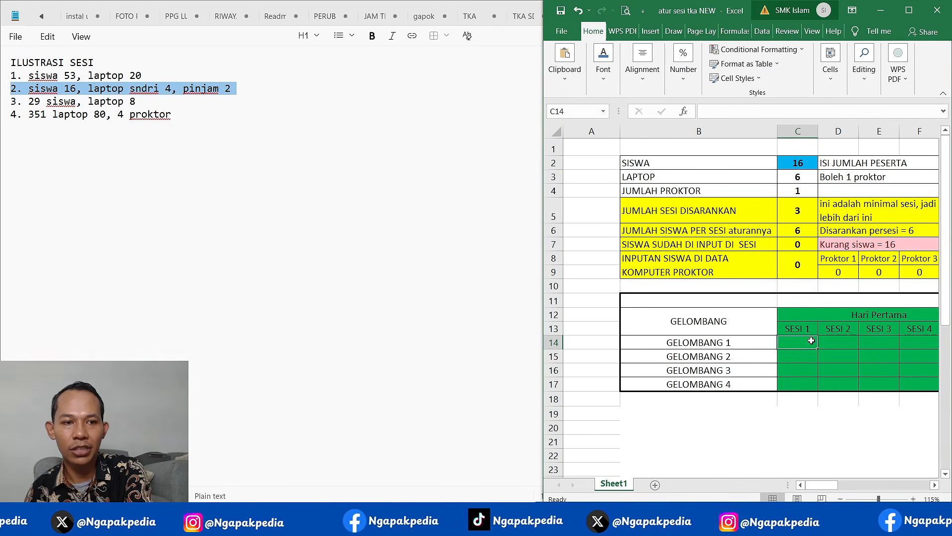
type("6")
key("Tab")
type("6")
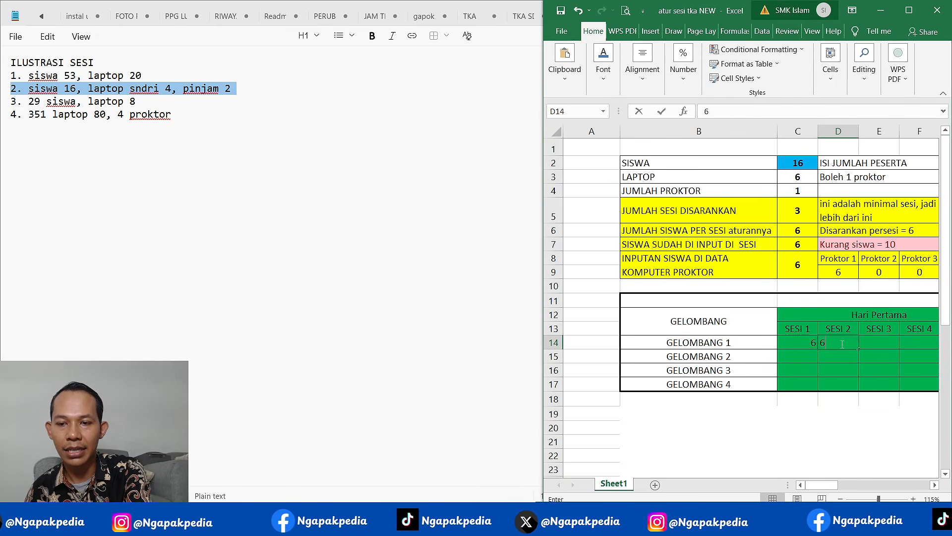
key("Tab")
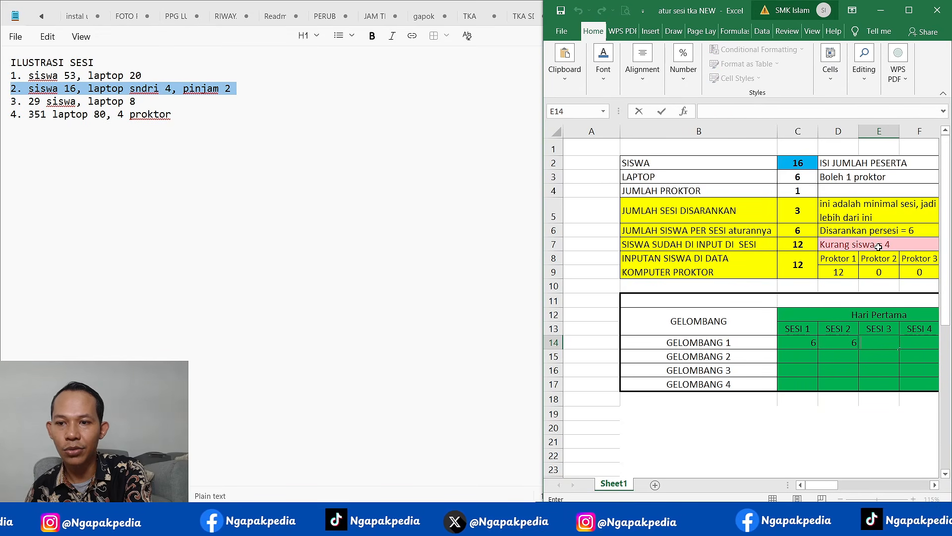
left_click(876, 357)
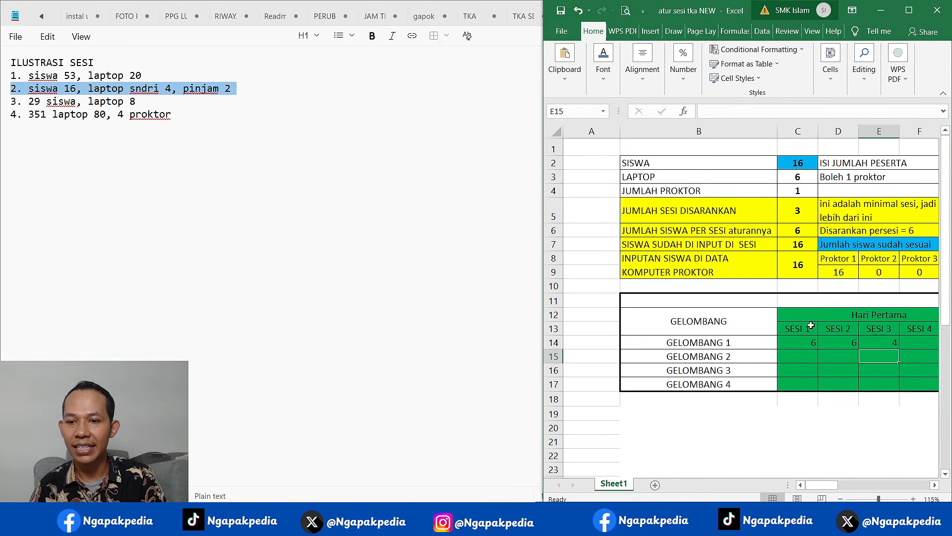
Review the GELOMBANG 1 session counts against the SISWA and LAPTOP values.
left_click_drag(808, 340, 861, 341)
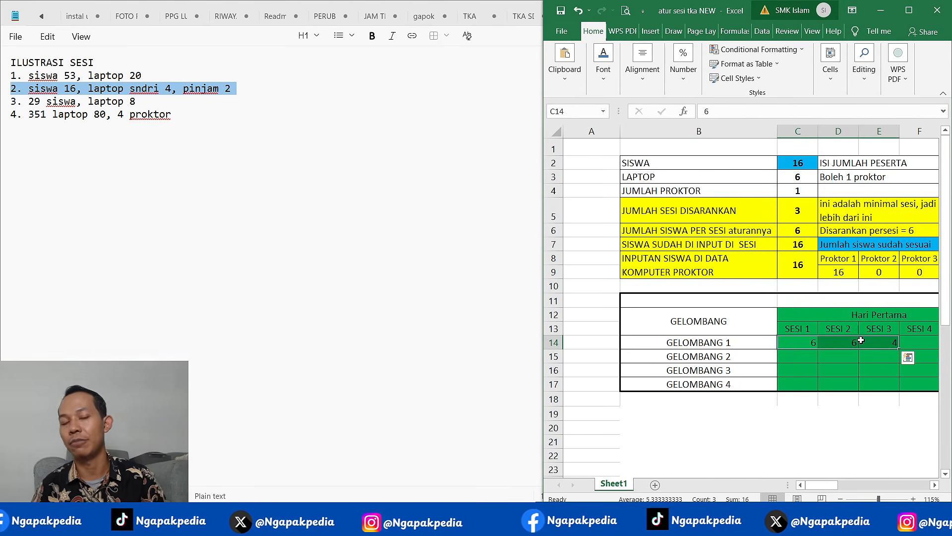
left_click(795, 165)
left_click(798, 176)
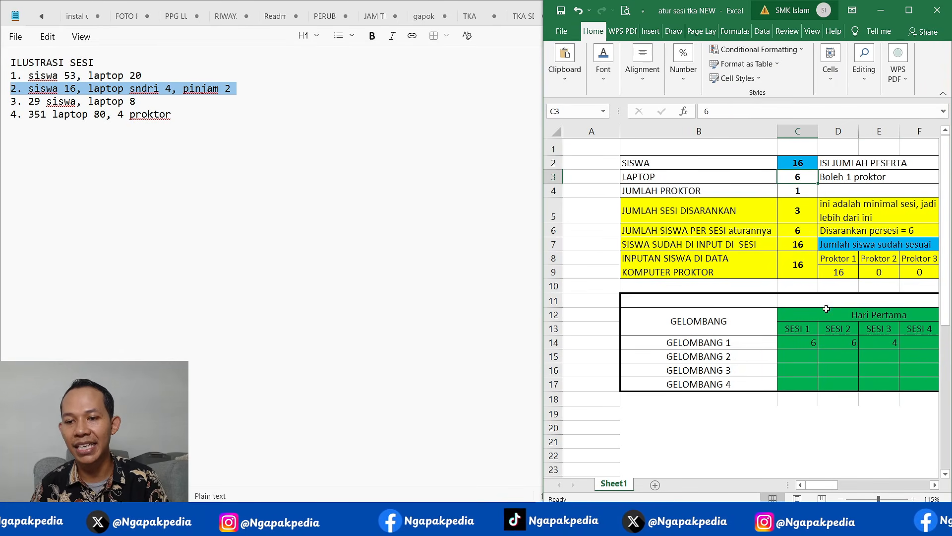
left_click_drag(816, 342, 867, 343)
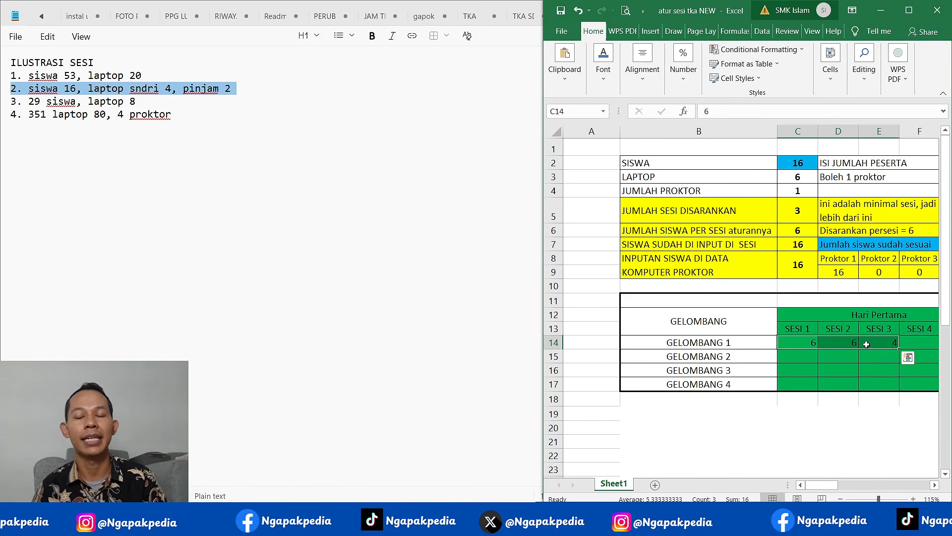
left_click_drag(799, 329, 881, 342)
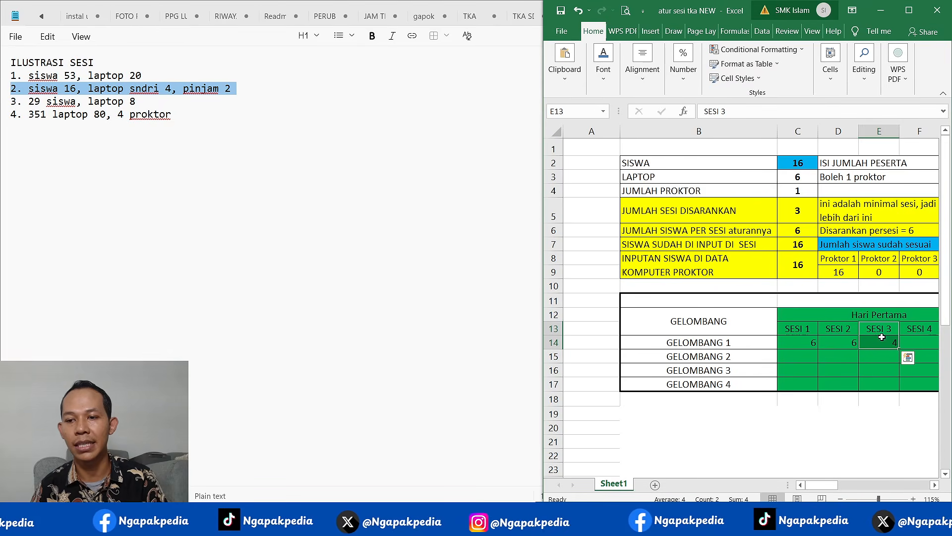
Switch to the Tes Kemampuan Akademik site in Chrome, maximize it and open the Komputer Proktor data.
left_click(689, 521)
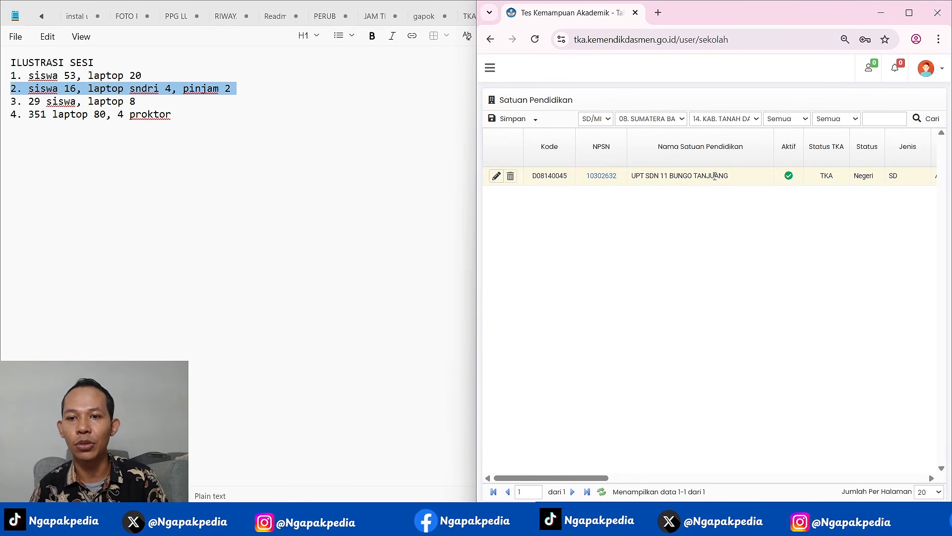
left_click(909, 13)
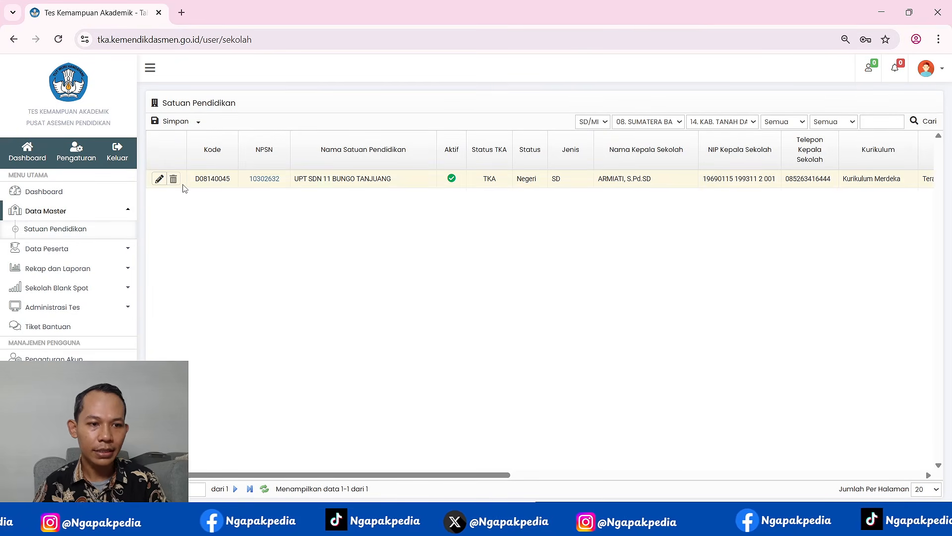
left_click(76, 306)
left_click(53, 342)
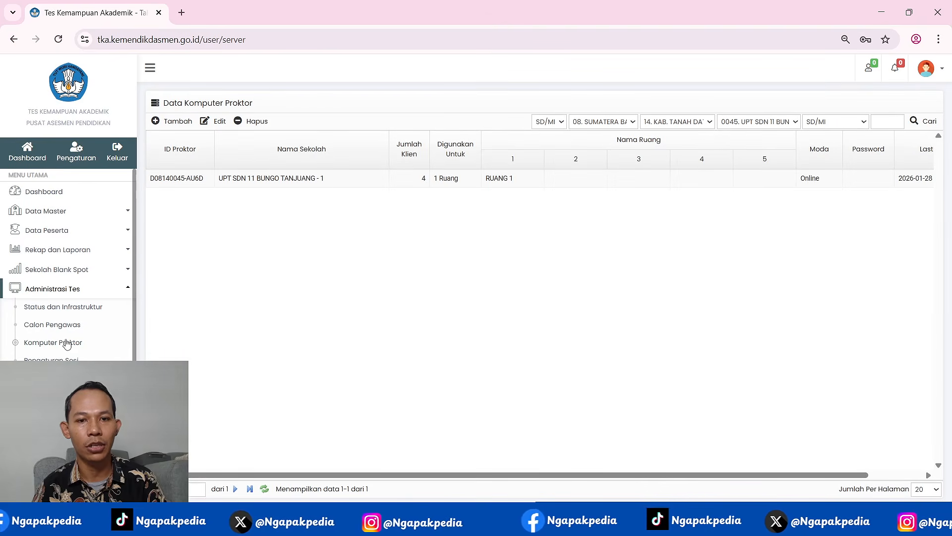
Edit the school's proctor computer to give RUANG 1 a client count of 6, then save and acknowledge the message.
left_click(424, 184)
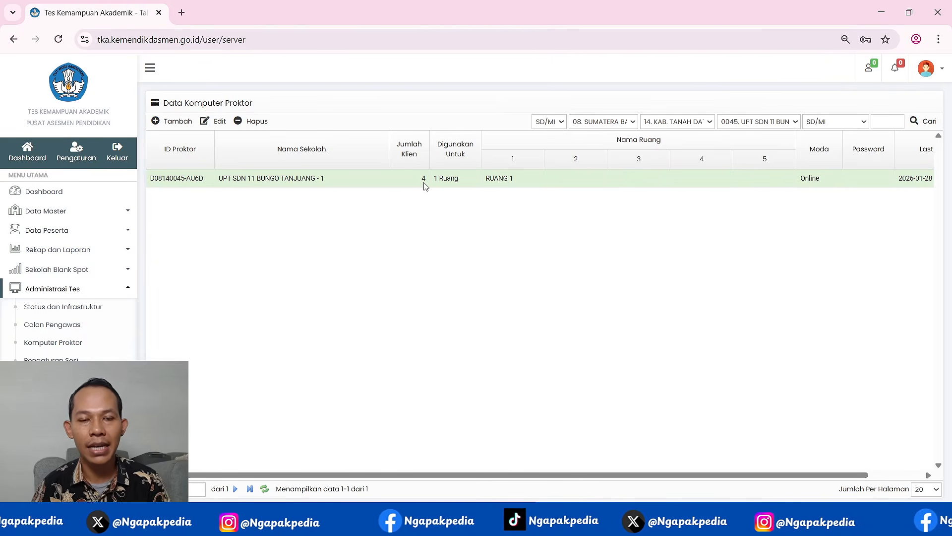
left_click(218, 122)
double_click(590, 237)
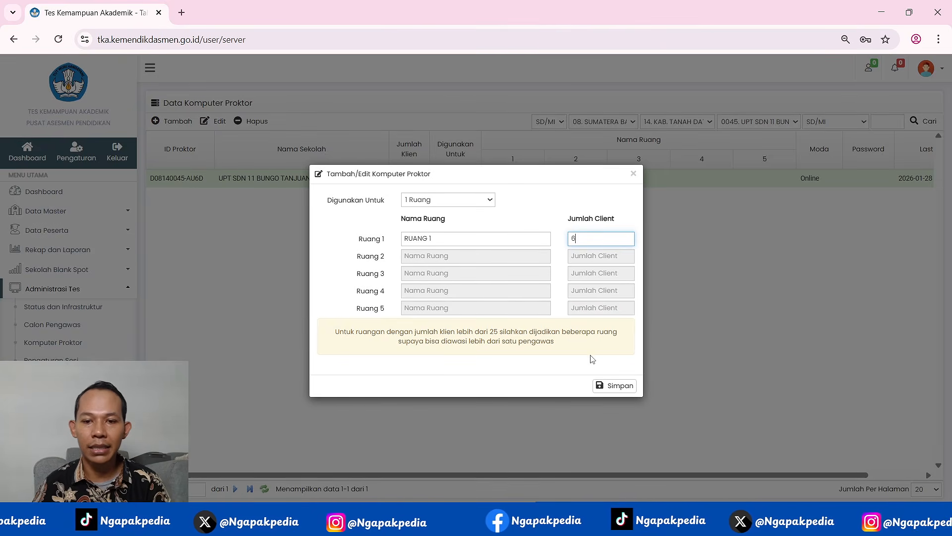
left_click(612, 386)
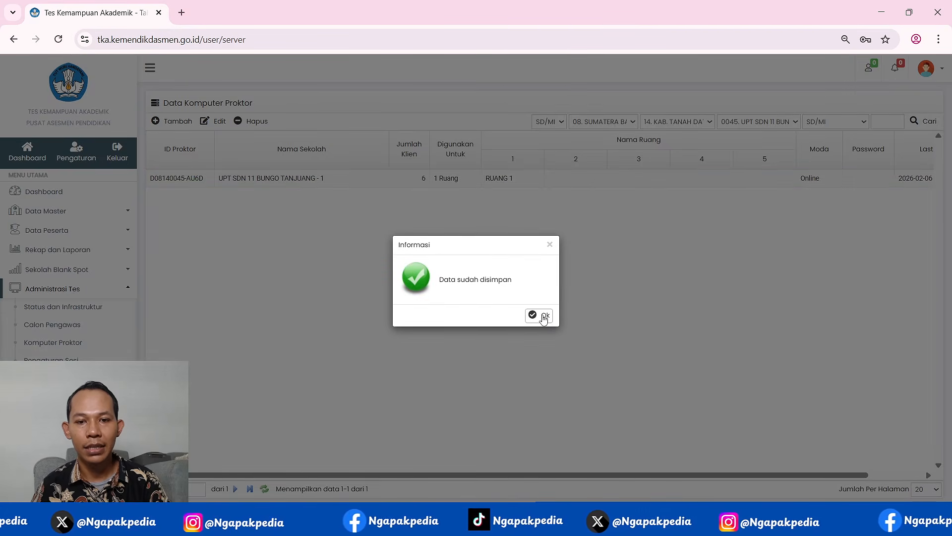
left_click(544, 316)
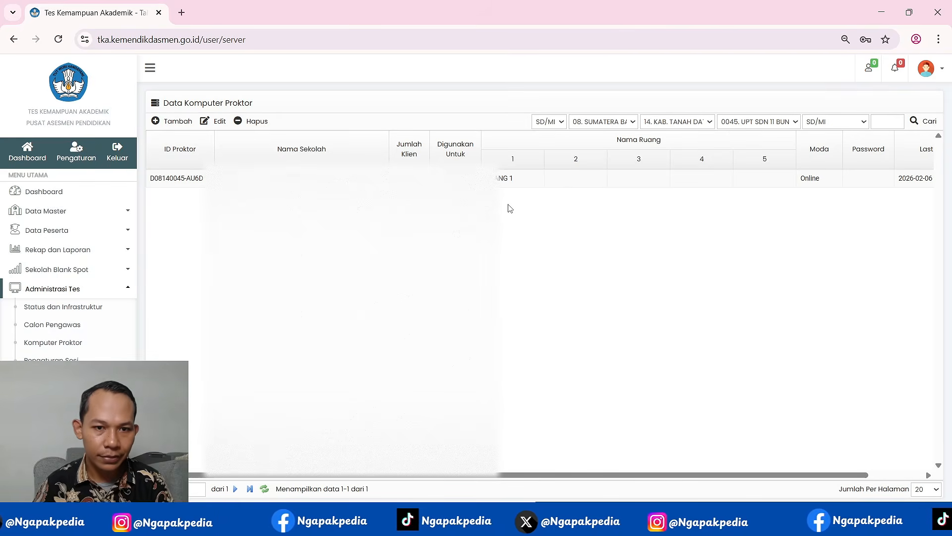
Open the session settings and show 16 participants per page.
left_click(67, 359)
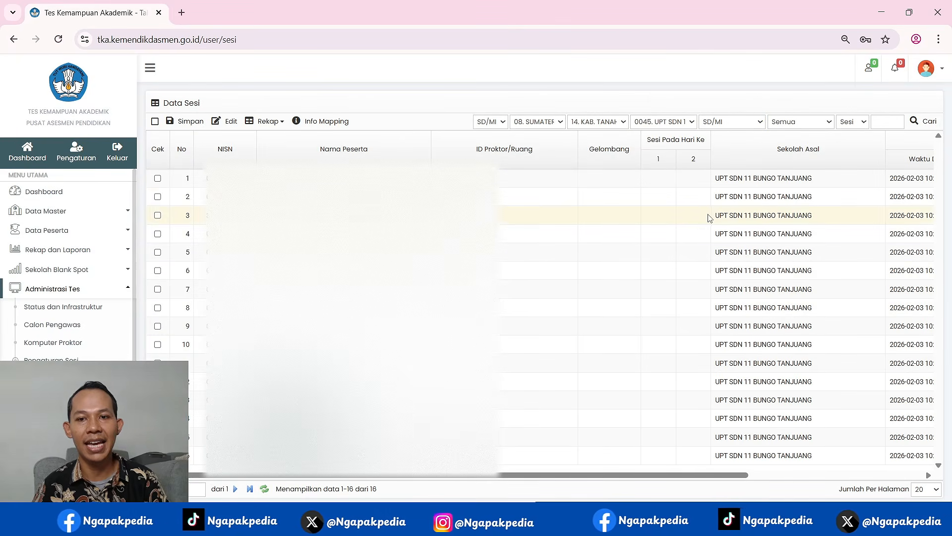
left_click(939, 490)
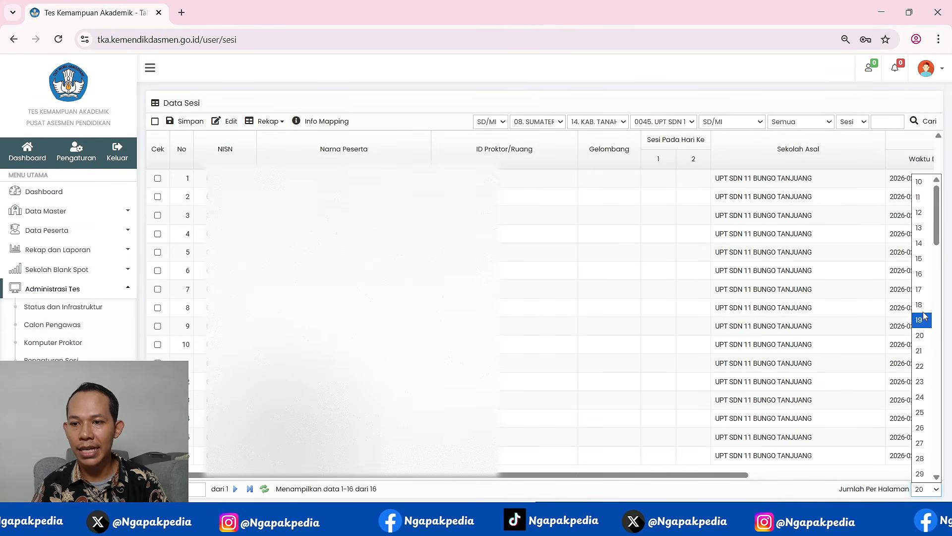
left_click(922, 274)
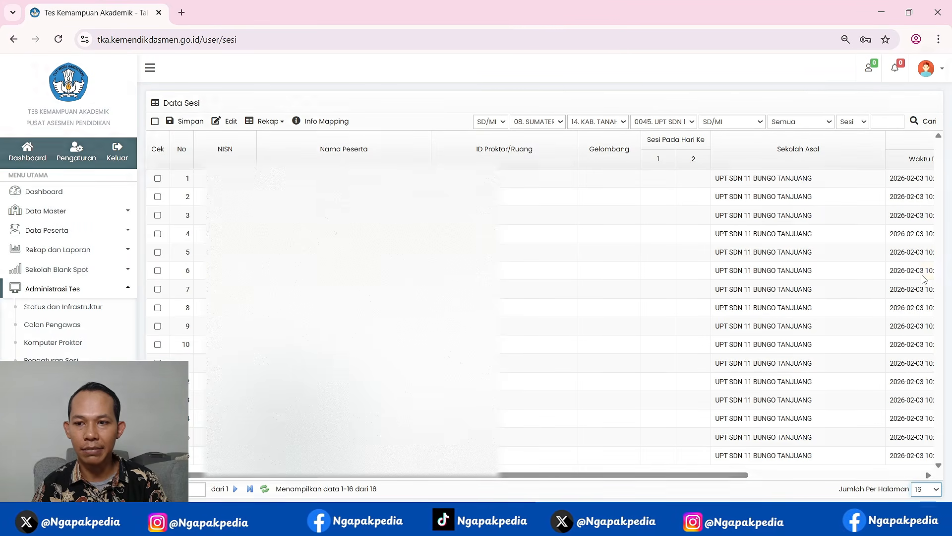
Assign the RUANG 1 proctor room to all 16 participants in the session list.
left_click(500, 183)
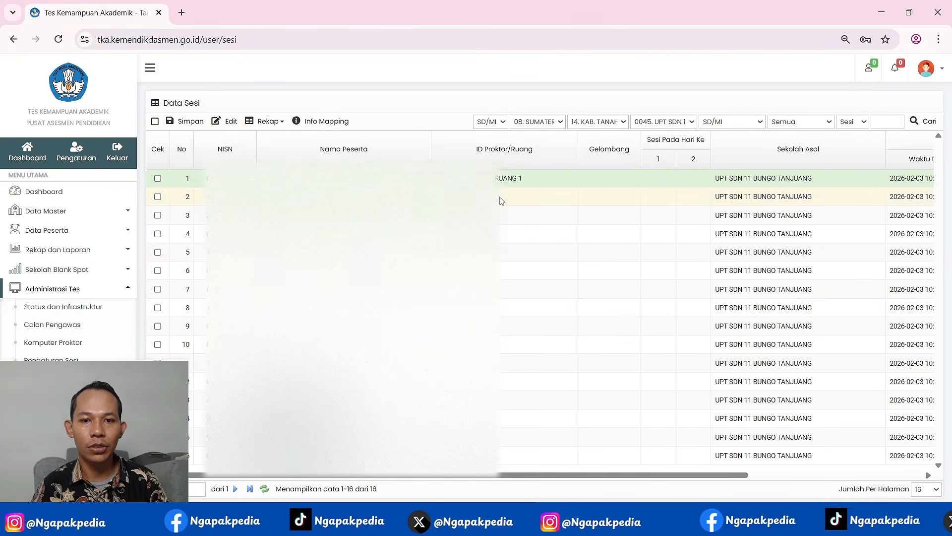
left_click(501, 198)
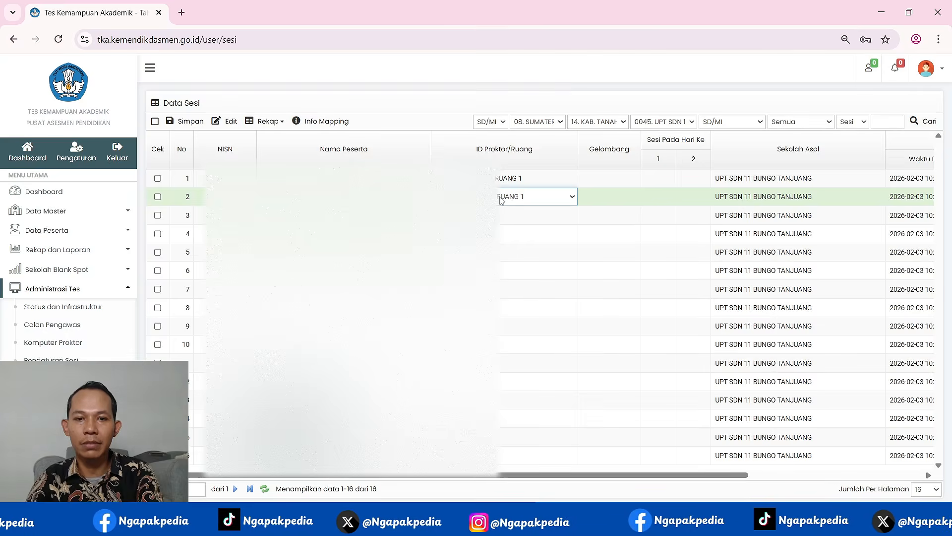
key("Return")
key("Return")
key("Return")
key("Return")
key("Return")
key("Return")
key("Return")
key("Return")
key("Return")
key("Return")
key("Return")
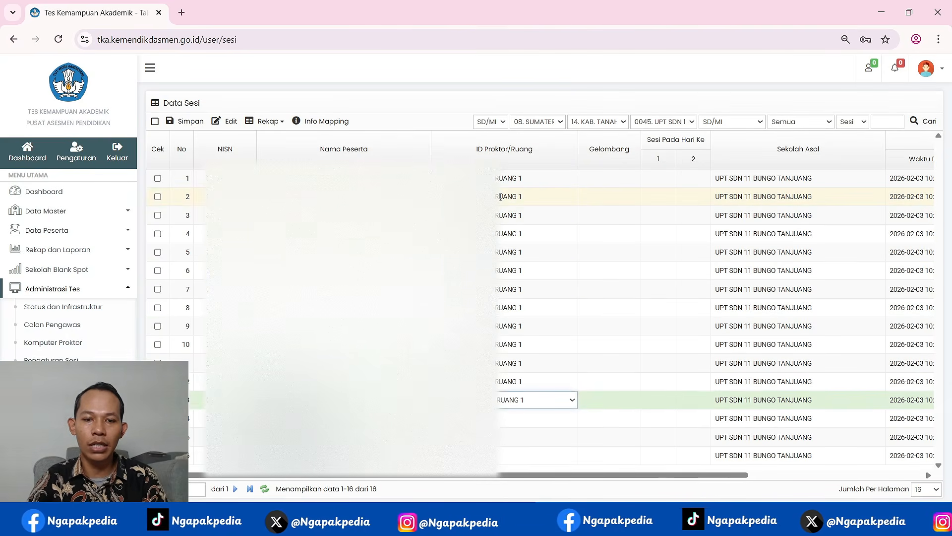
key("Return")
key("Return")
key("Return")
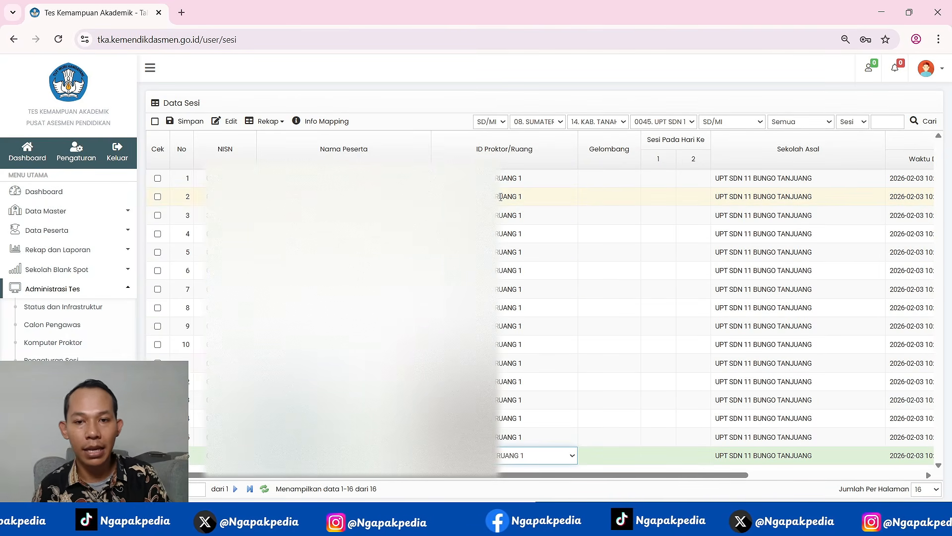
Assign Gelombang 1 to all 16 participants in the session list.
left_click(594, 185)
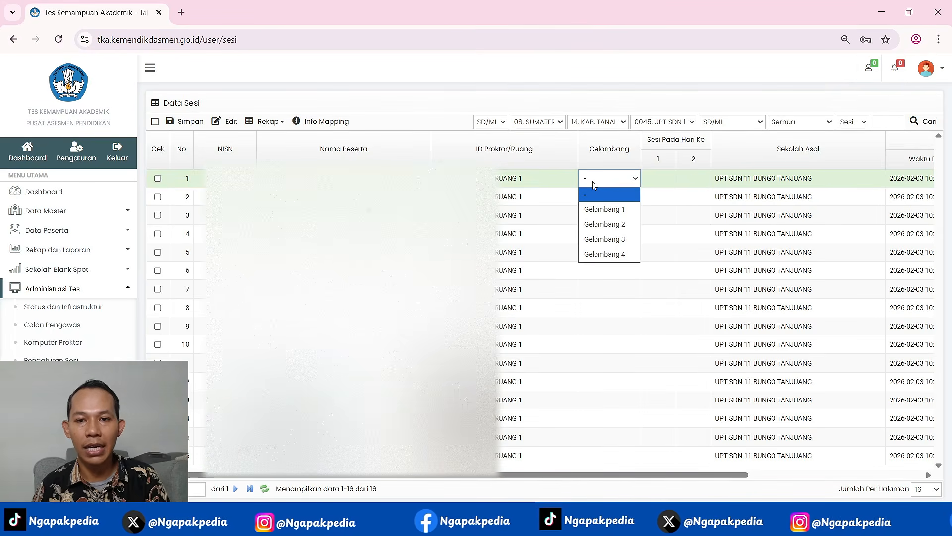
left_click(603, 210)
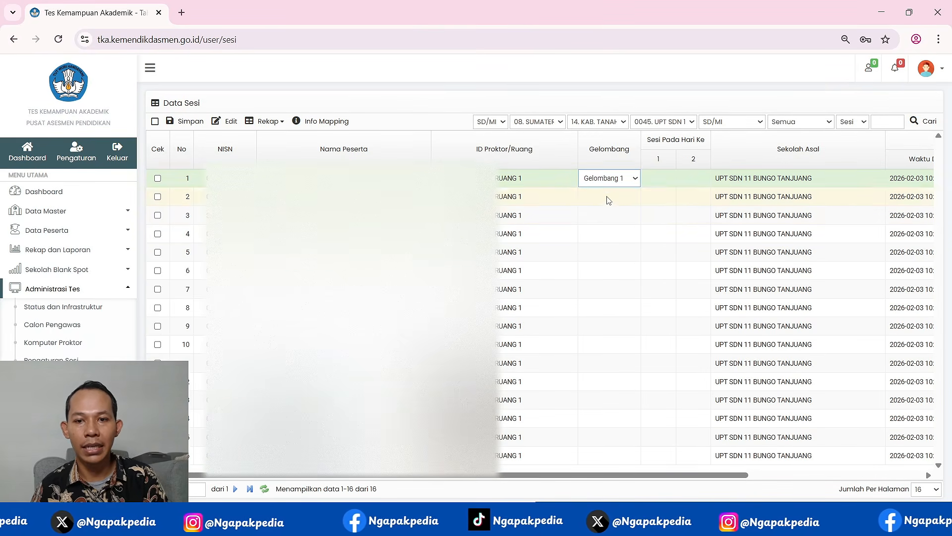
key("Return")
left_click(613, 203)
left_click(613, 227)
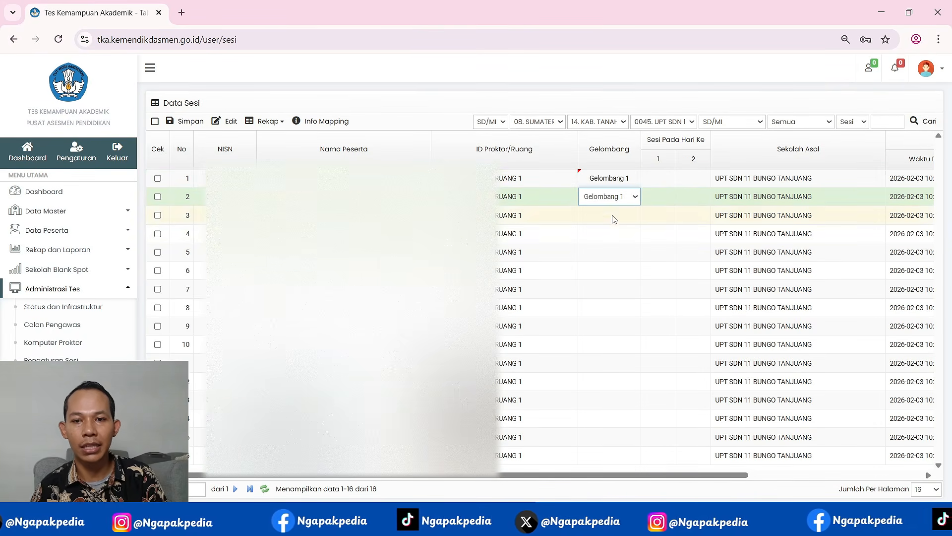
left_click(613, 215)
left_click(614, 215)
left_click(614, 246)
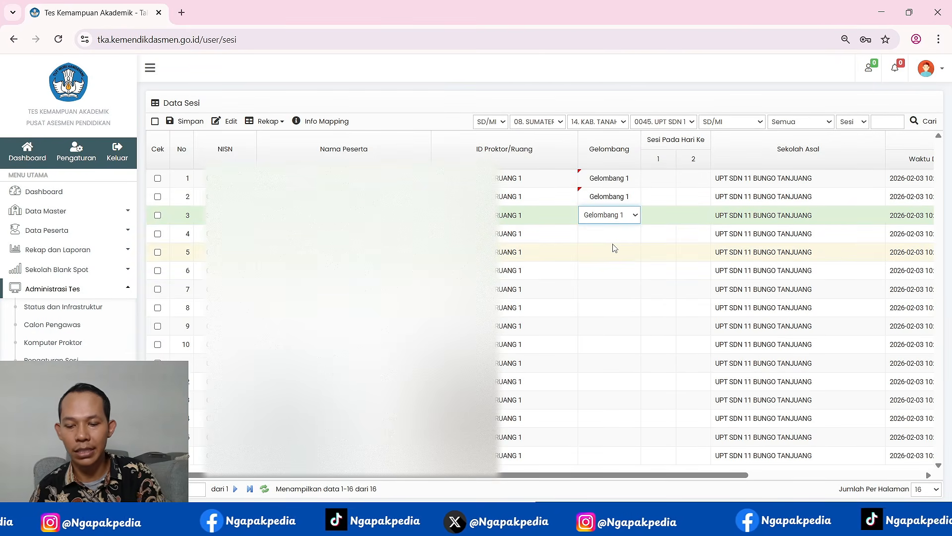
key("Return")
key("space")
key("Down")
key("Return")
key("Return")
key("space")
key("Down")
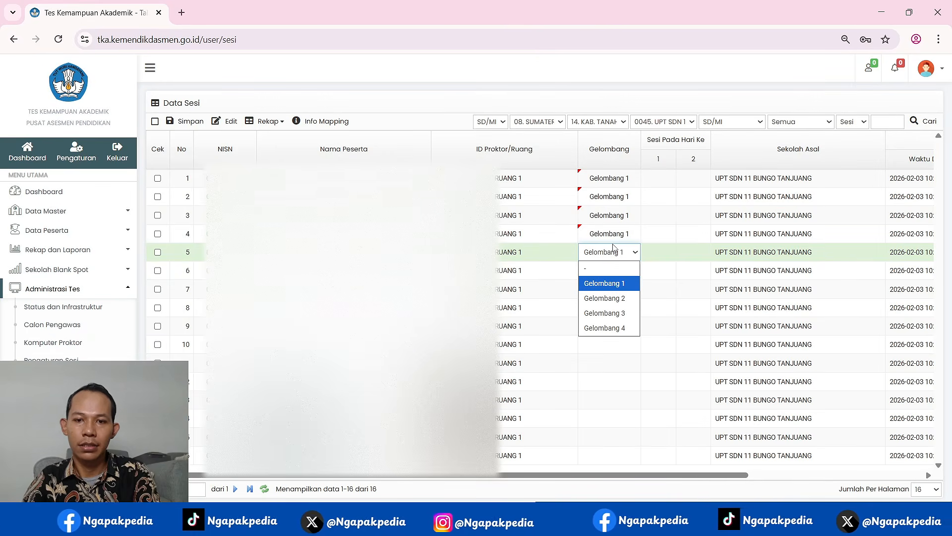
key("Return")
key("Return")
key("space")
key("Down")
key("Return")
key("Return")
key("space")
key("Down")
key("Return")
key("Return")
key("Down")
key("Return")
key("Return")
key("space")
key("Down")
key("Return")
key("Return")
key("space")
key("Down")
key("Return")
key("Return")
key("space")
key("Down")
key("Return")
key("Return")
key("space")
key("Down")
key("Return")
key("Return")
key("space")
key("Down")
key("Return")
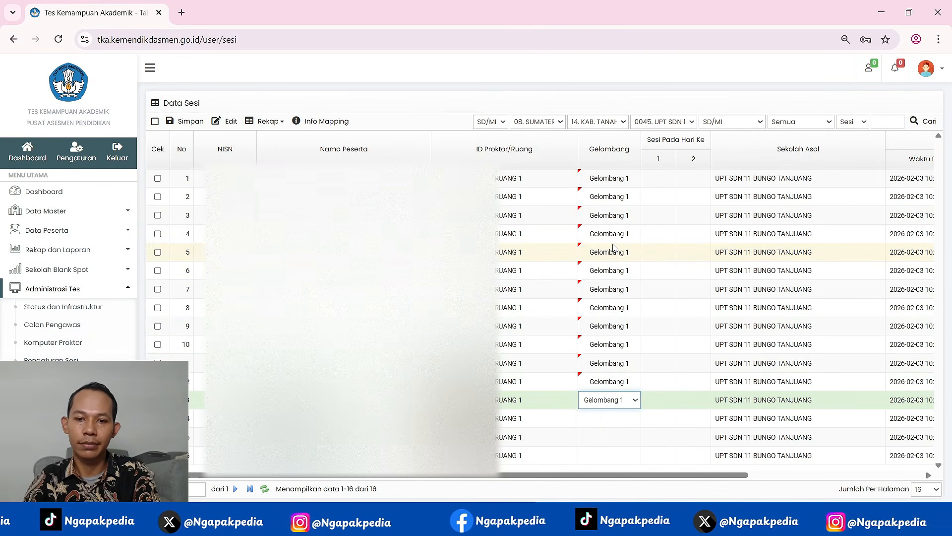
key("Return")
key("space")
key("Down")
key("Return")
key("Return")
key("space")
key("Down")
key("Return")
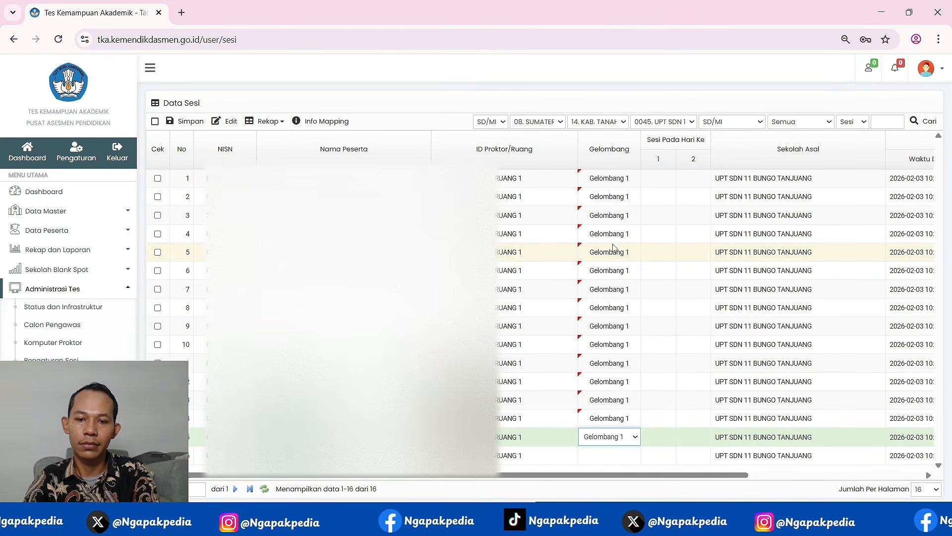
key("Return")
key("space")
key("Down")
key("Return")
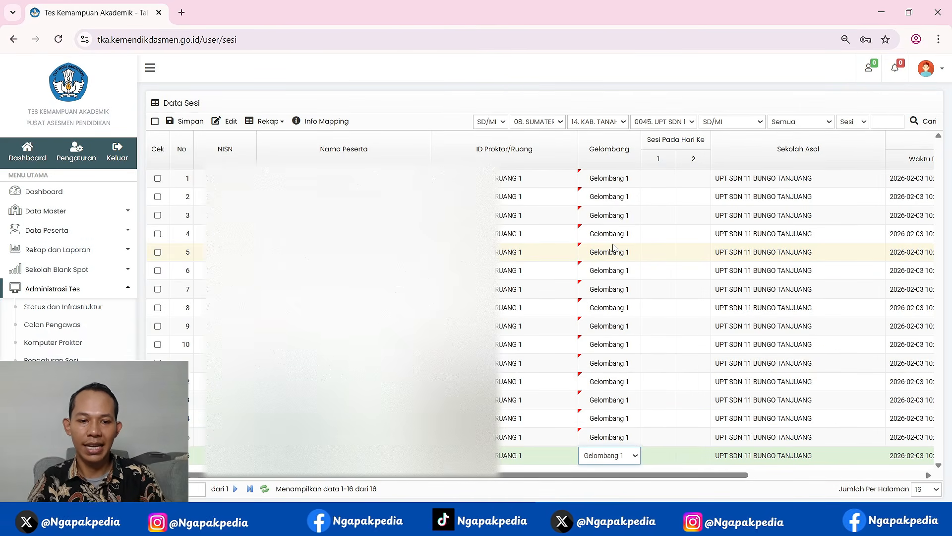
Check the session plan in the Excel workbook and, back on the TKA site, set session 1 on both days for participants 1 to 6.
double_click(658, 184)
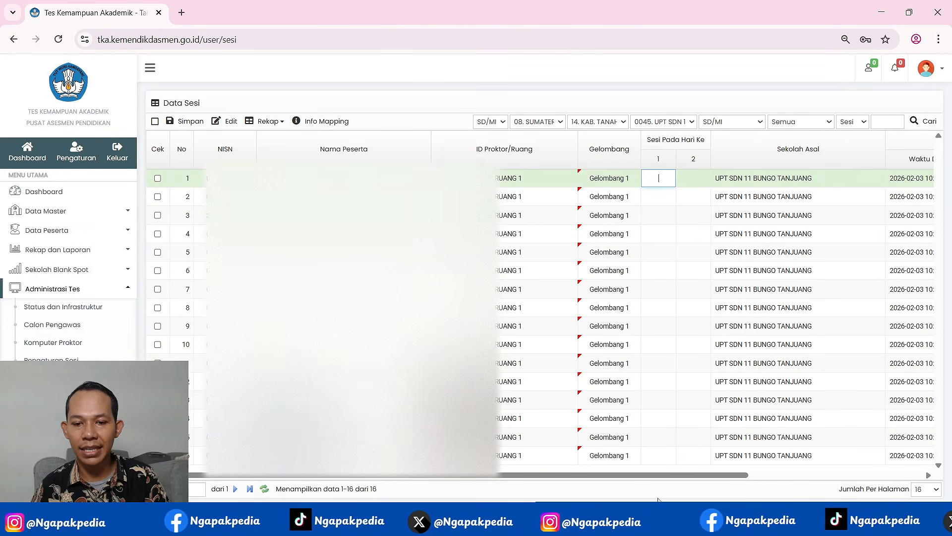
left_click(511, 466)
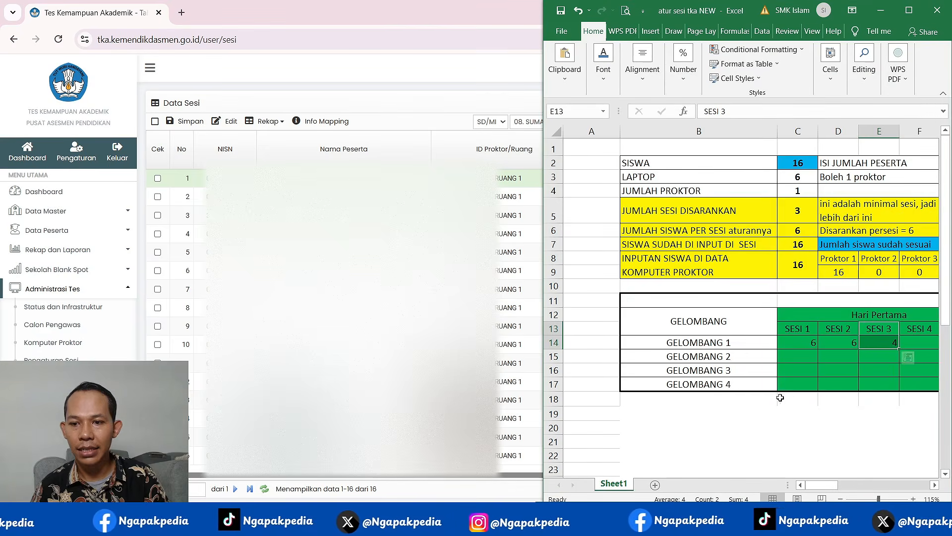
left_click(530, 290)
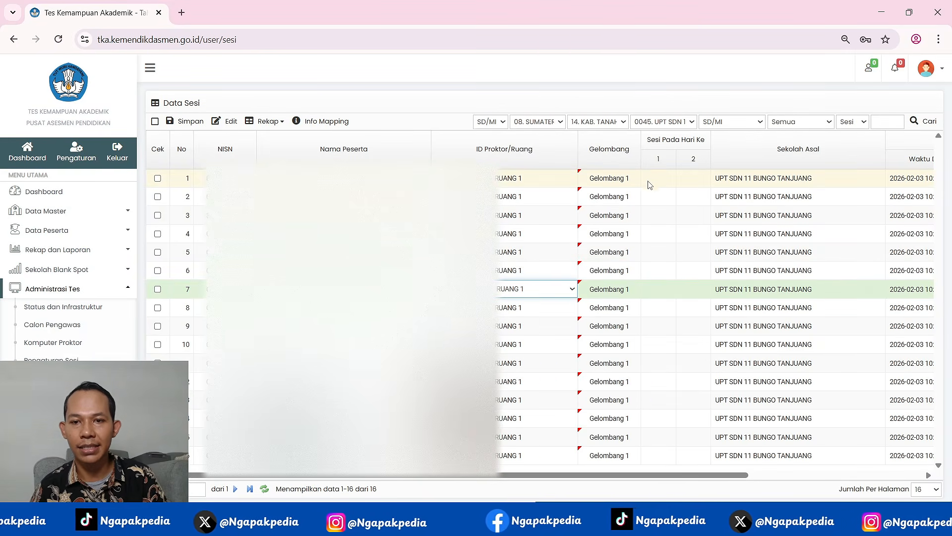
left_click(661, 177)
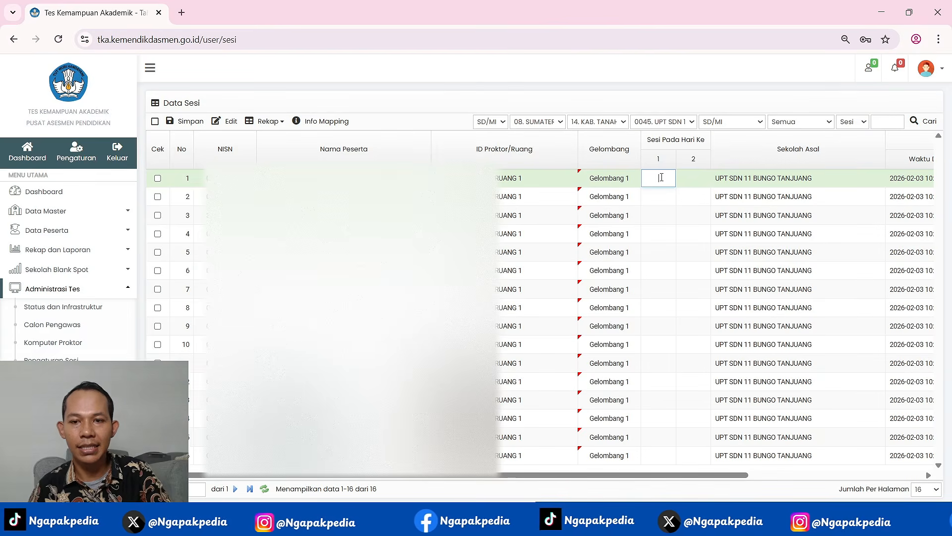
type("1")
key("Tab")
type("1")
left_click(664, 198)
type("1")
key("Tab")
type("1")
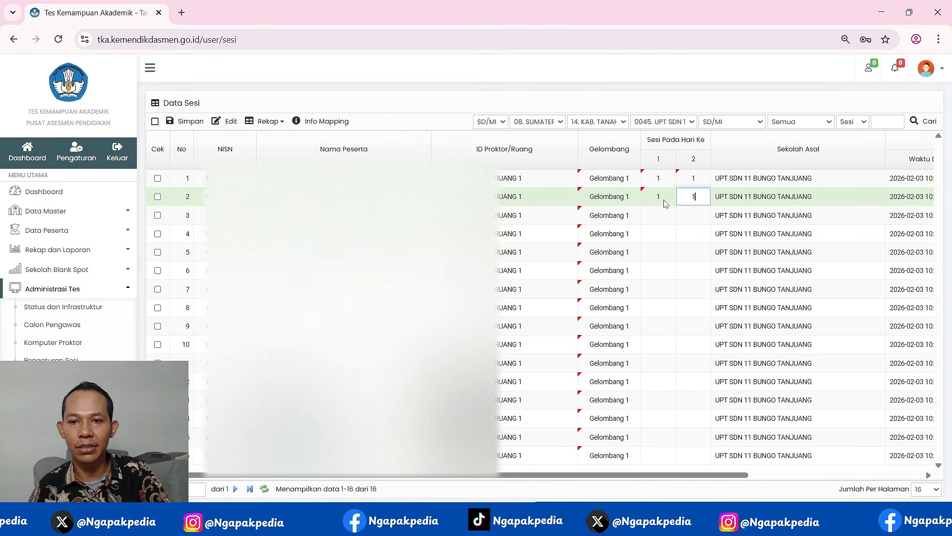
left_click(662, 215)
type("1")
left_click(691, 217)
type("1")
left_click(660, 234)
type("1")
key("Tab")
type("1")
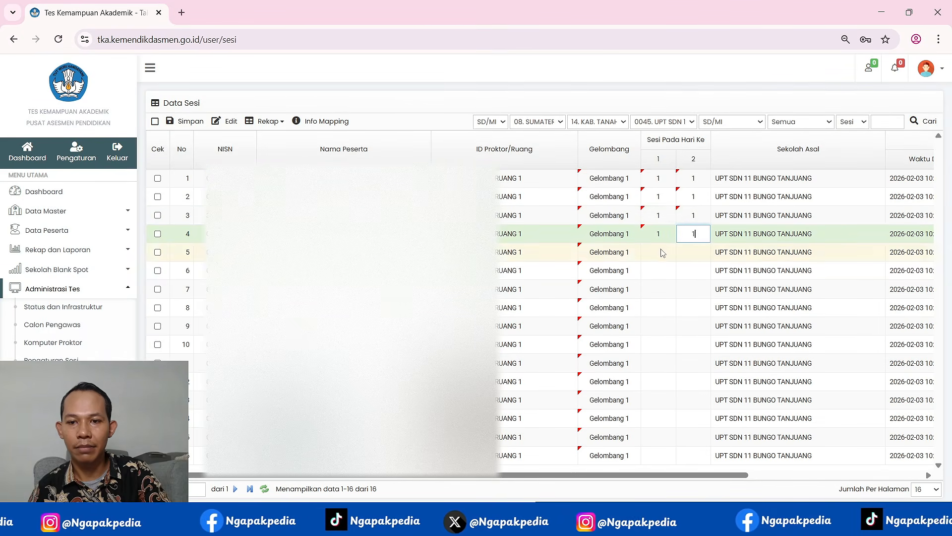
left_click(662, 252)
type("1")
key("Tab")
type("1")
left_click(660, 271)
type("1")
key("Tab")
type("1")
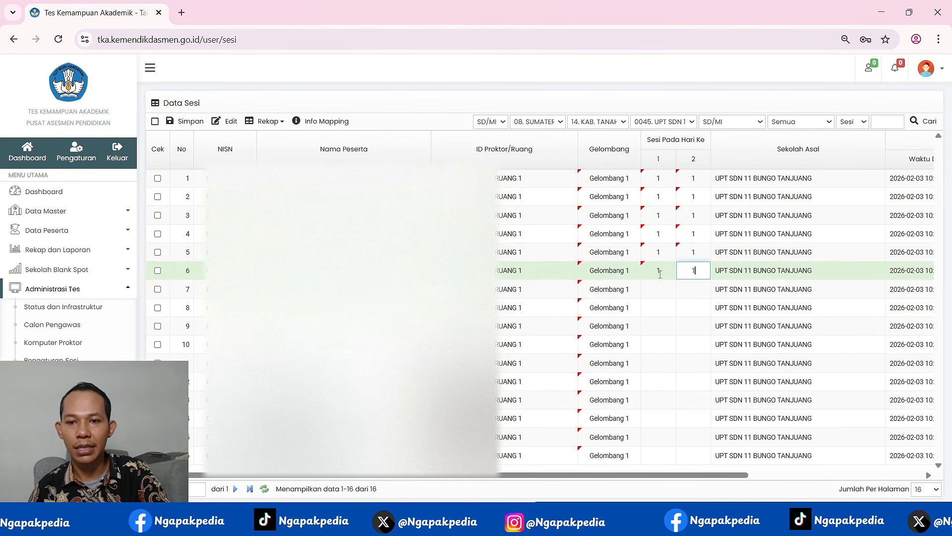
Enter session 1 on both days for participants 7 to 10.
left_click(665, 289)
type("1")
key("Tab")
type("1")
left_click(661, 308)
type("1")
key("Tab")
type("1")
left_click(662, 326)
type("1")
key("Tab")
type("1")
left_click(658, 344)
type("1")
key("Tab")
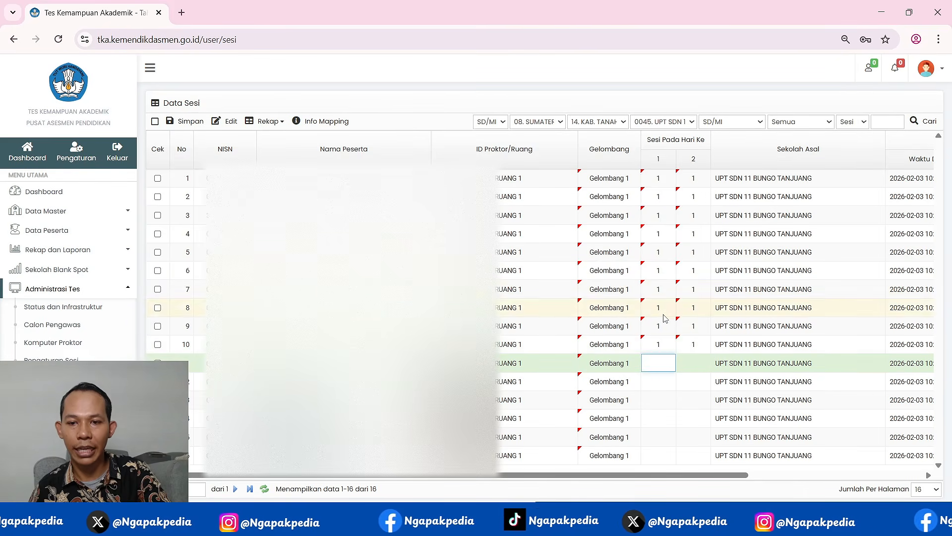
Set session 2 on both days for participants 7 to 12.
left_click(664, 274)
left_click(665, 289)
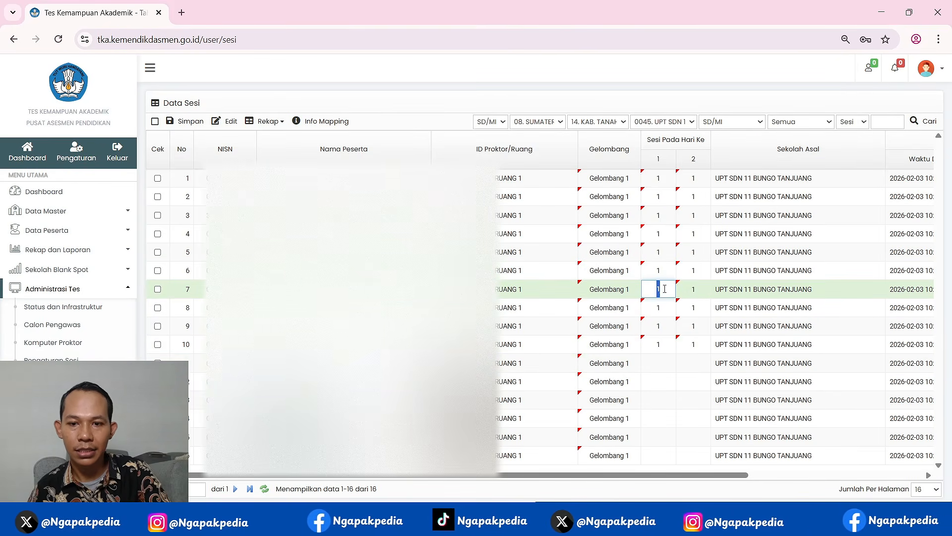
type("2")
key("Tab")
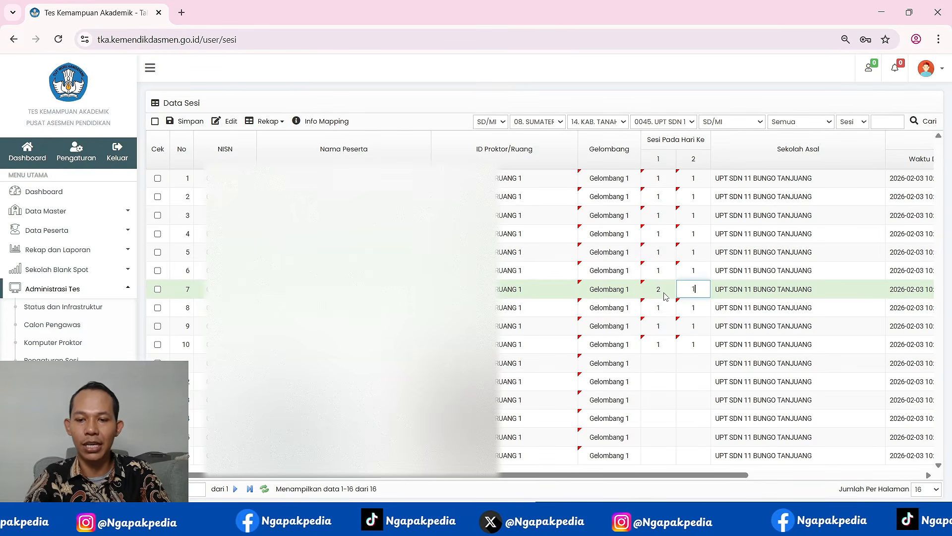
type("2")
key("Return")
left_click(659, 309)
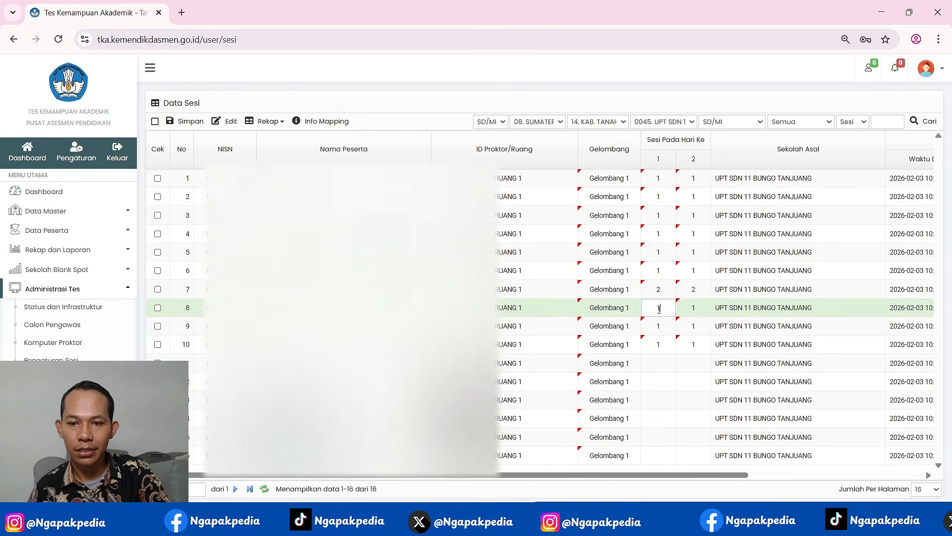
type("2")
key("Tab")
type("2")
left_click(655, 325)
type("2")
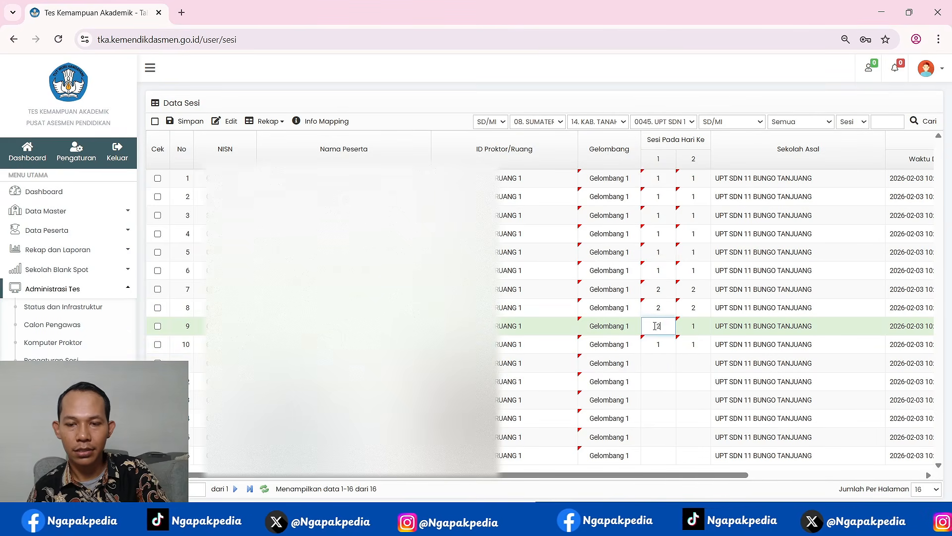
key("Tab")
type("2")
left_click(666, 346)
type("2")
left_click(693, 345)
type("2")
left_click(659, 364)
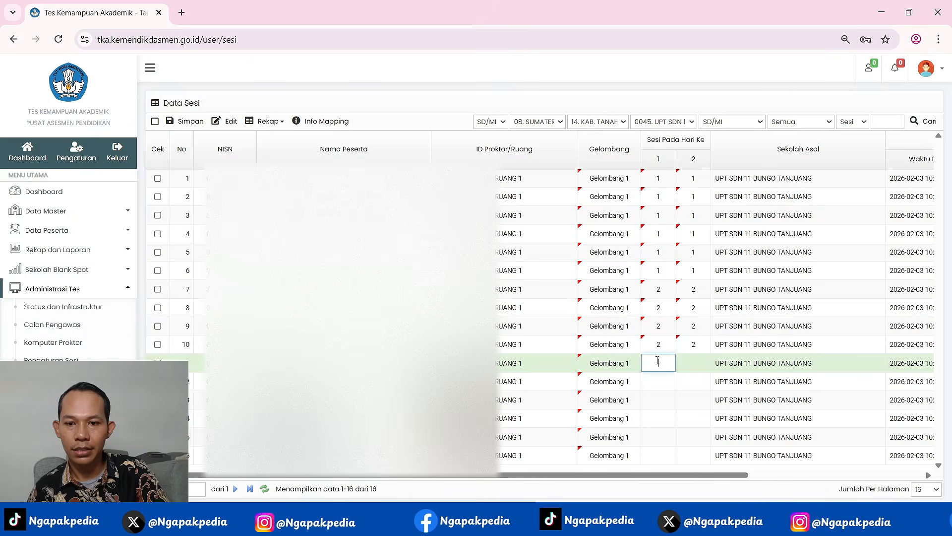
type("2")
key("Tab")
type("2")
left_click(658, 381)
type("2")
key("Tab")
type("2")
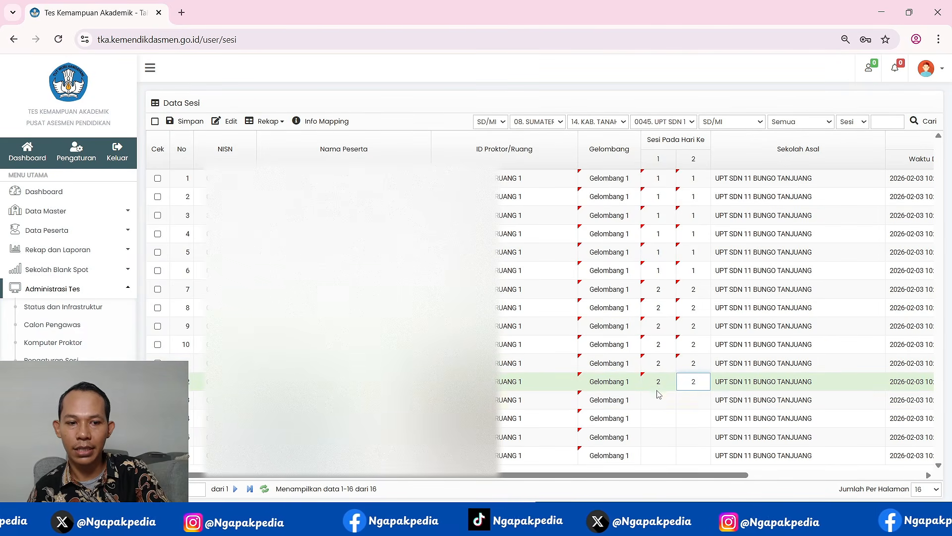
Set session 3 on both days for participants 13 to 16.
left_click(660, 403)
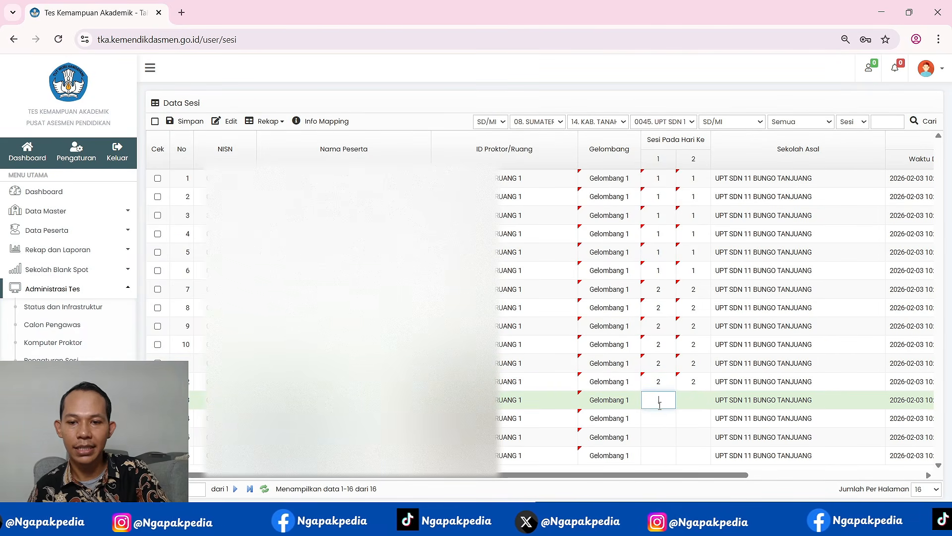
type("3")
key("Tab")
type("3")
left_click(660, 419)
type("3")
key("Tab")
type("3")
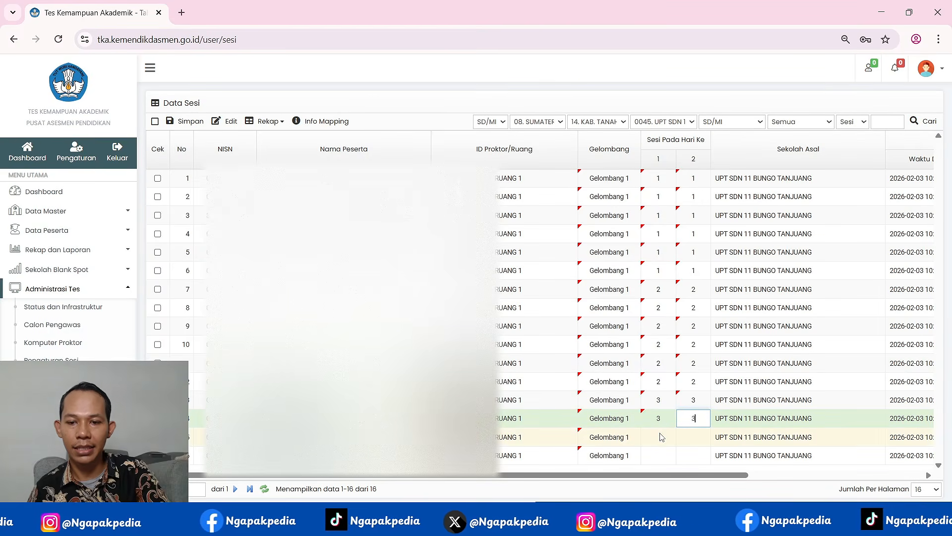
left_click(660, 436)
type("3")
key("Tab")
type("3")
left_click(660, 454)
type("3")
key("Tab")
type("3")
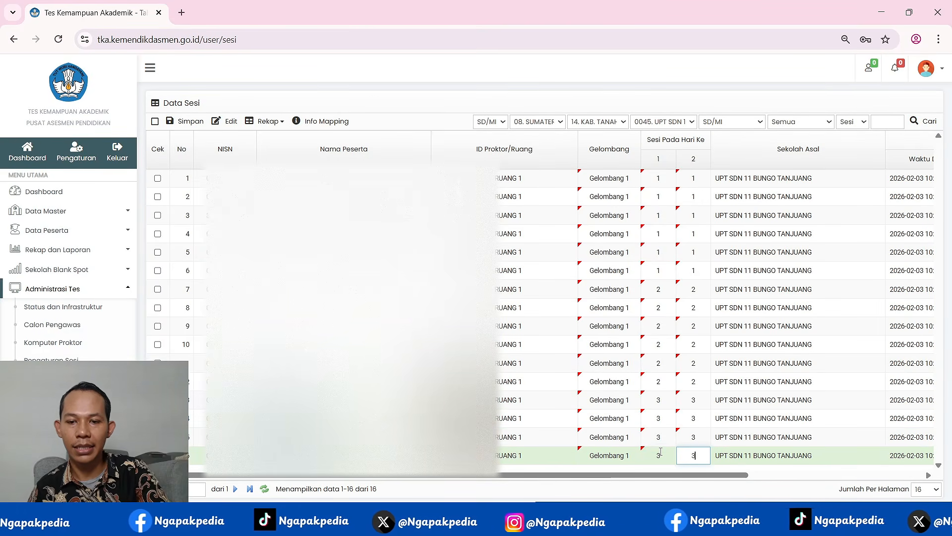
Save the participants' wave and session assignments and acknowledge the message.
left_click(664, 418)
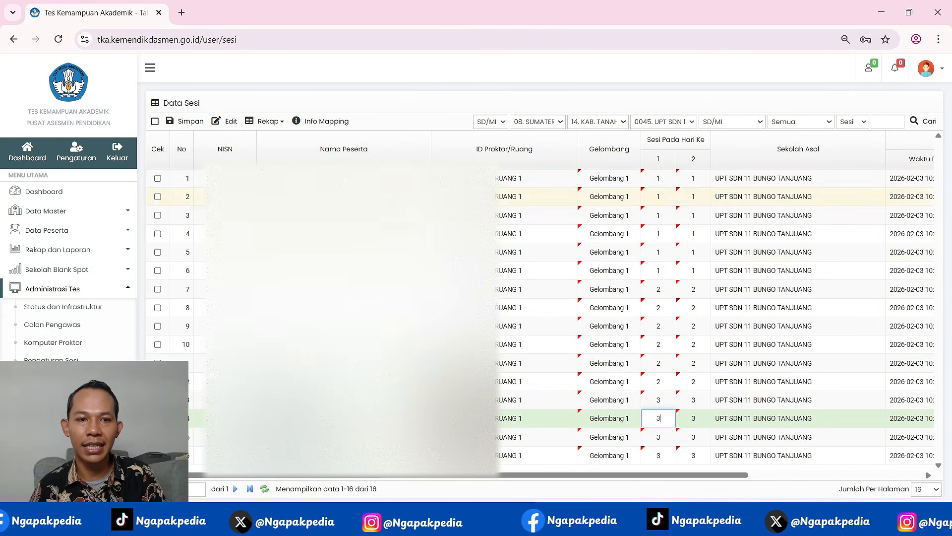
left_click(196, 124)
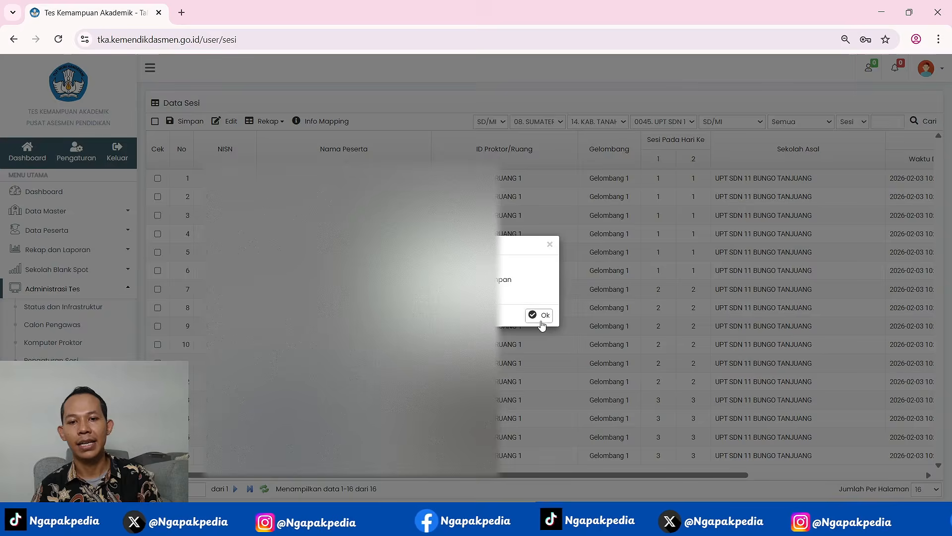
left_click(542, 322)
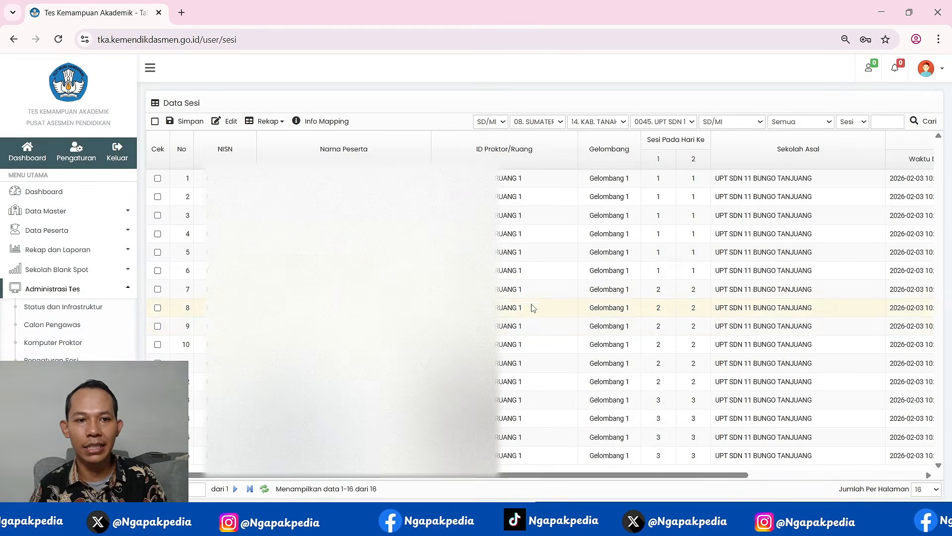
View the session recap and compare its Gelombang 1 counts per session with the plan in the Excel workbook.
left_click(264, 123)
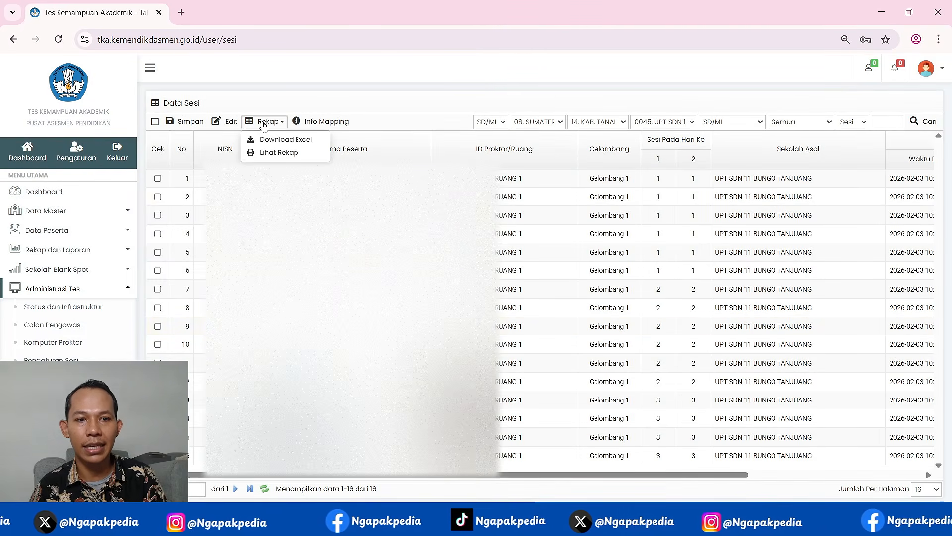
left_click(275, 153)
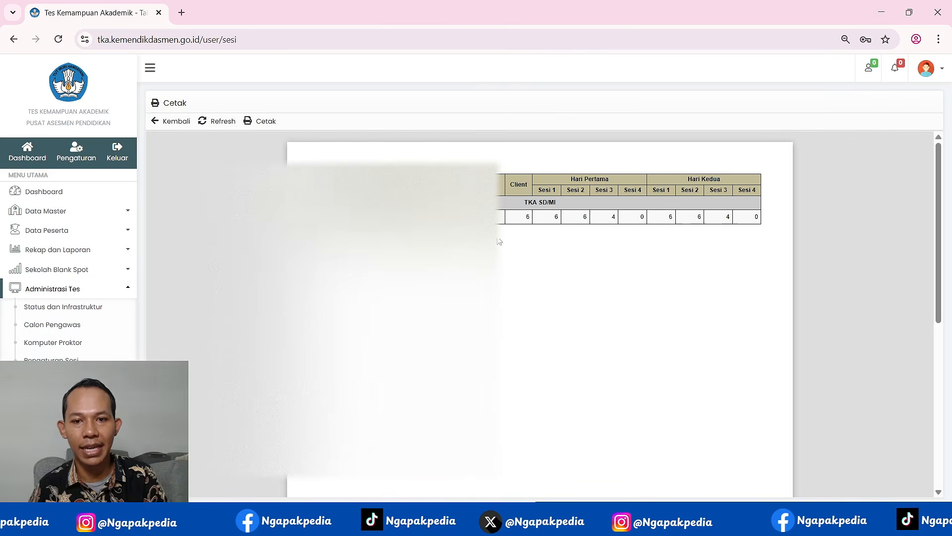
left_click_drag(472, 217, 487, 217)
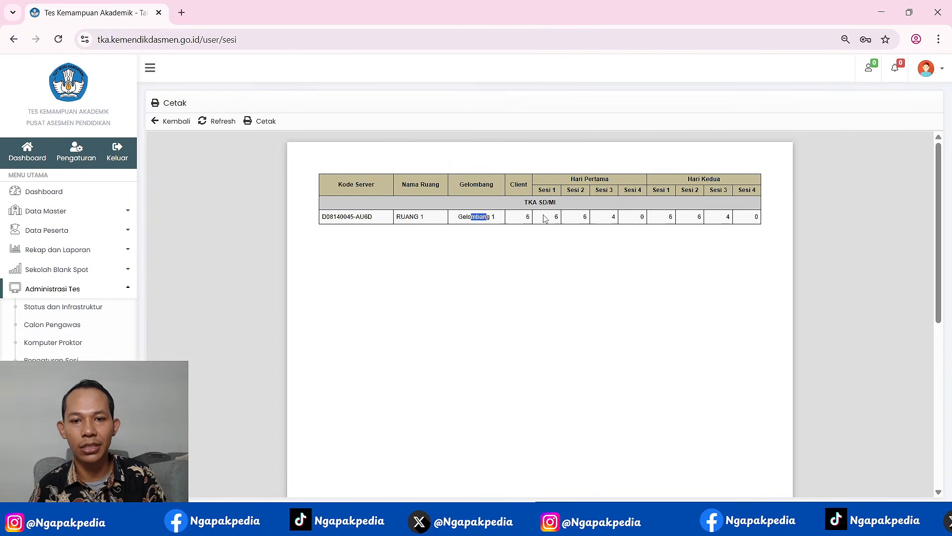
left_click_drag(554, 217, 560, 218)
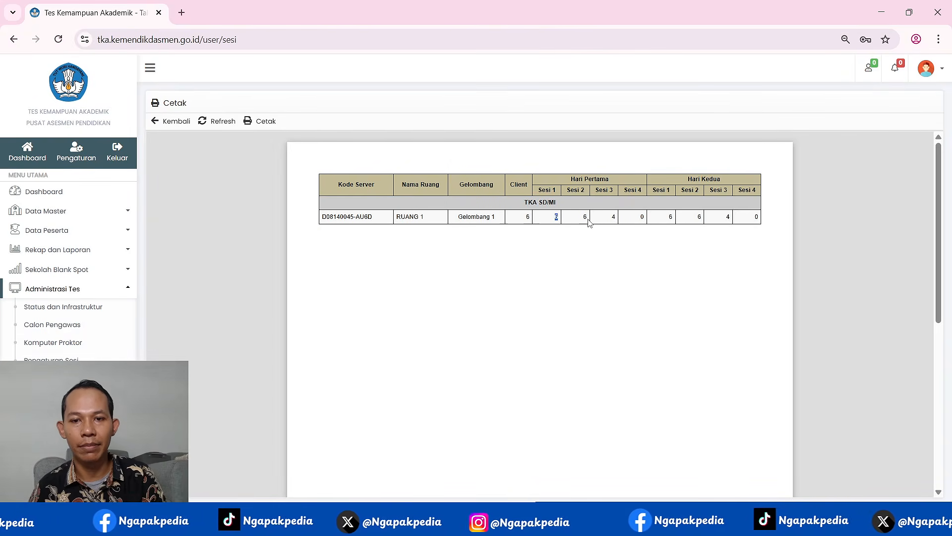
key("alt+Tab")
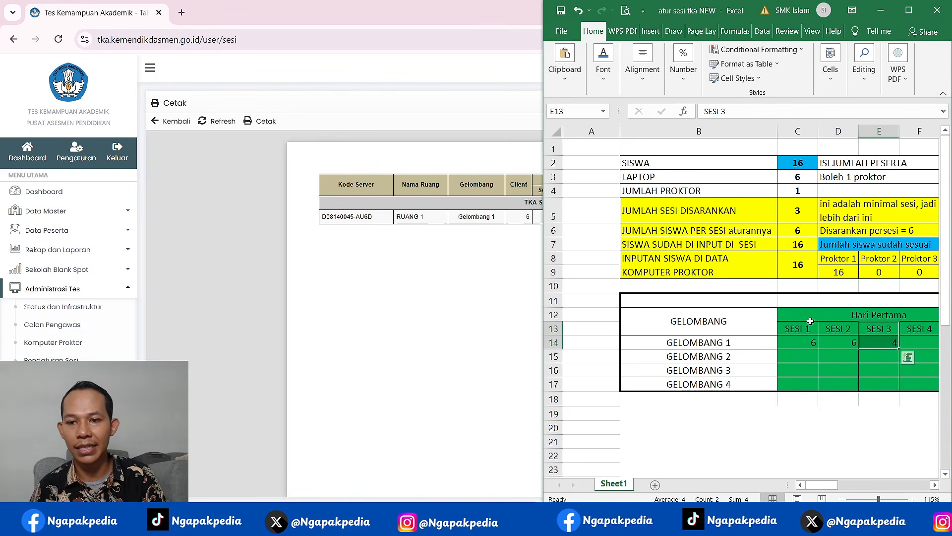
left_click(814, 341)
left_click(840, 343)
left_click(877, 342)
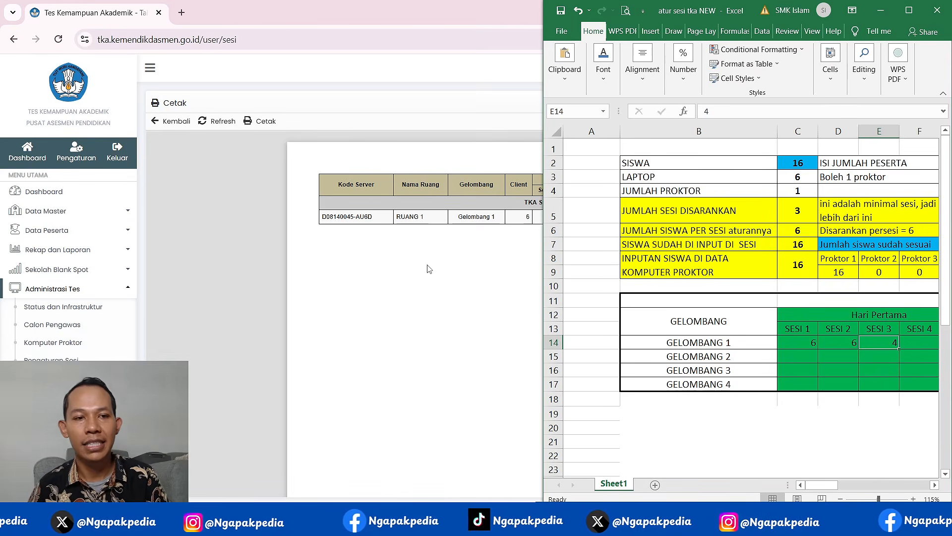
left_click(724, 342)
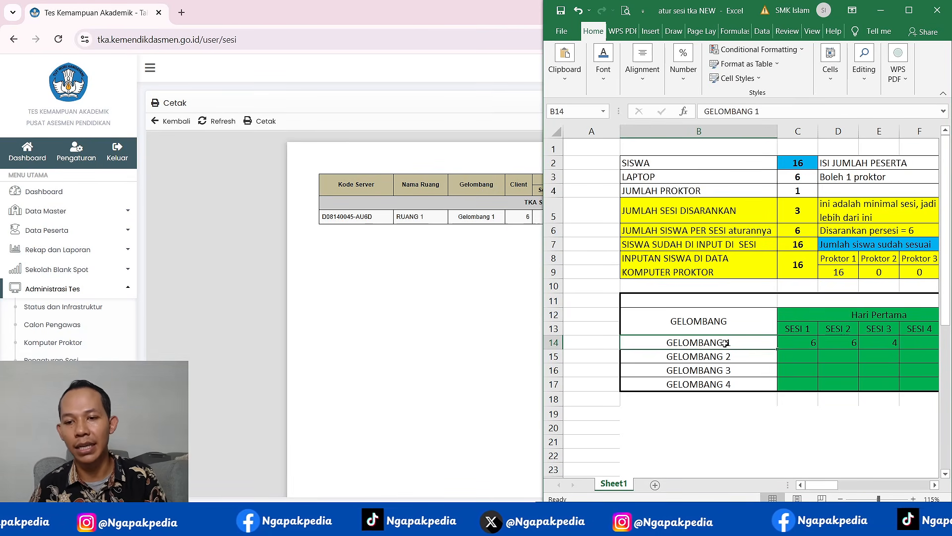
Review the planned Gelombang 1 student counts for sessions 1 to 3 in the workbook.
left_click(800, 342)
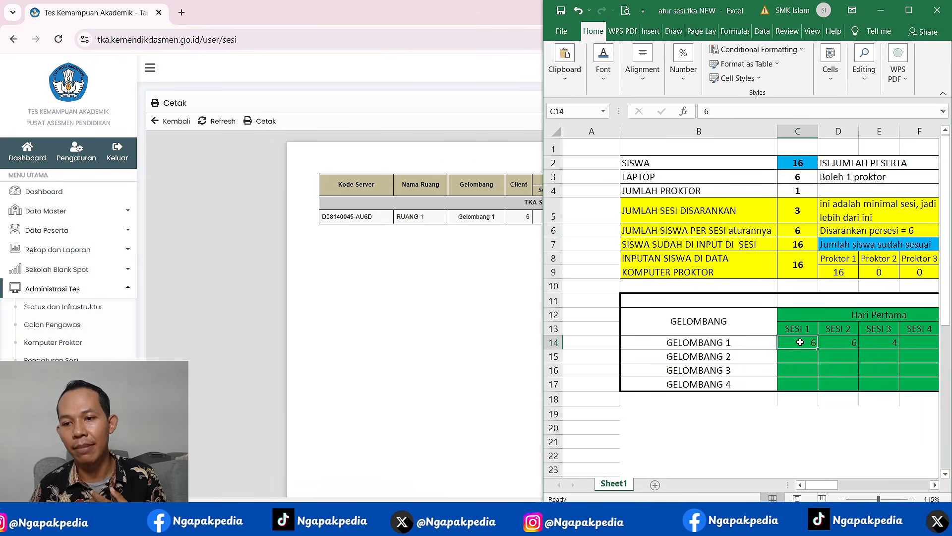
left_click(843, 342)
left_click(896, 342)
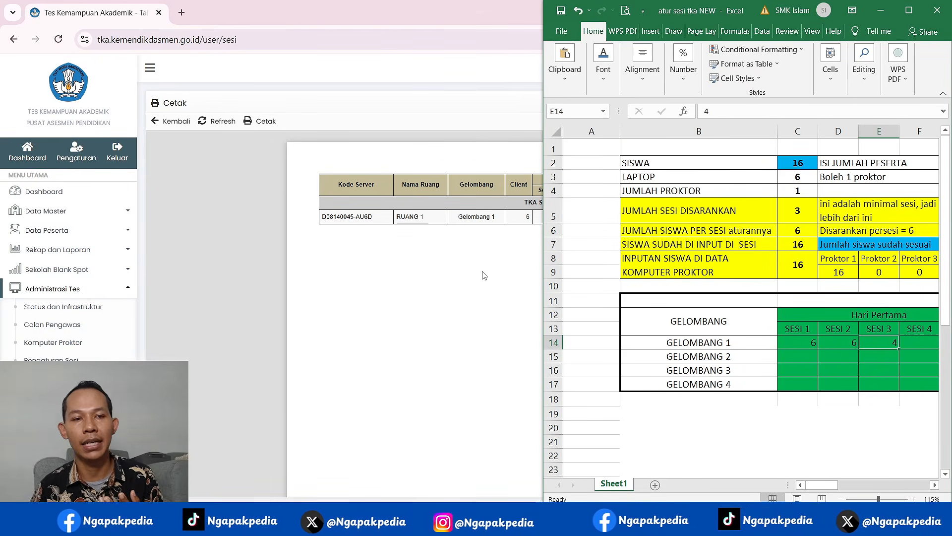
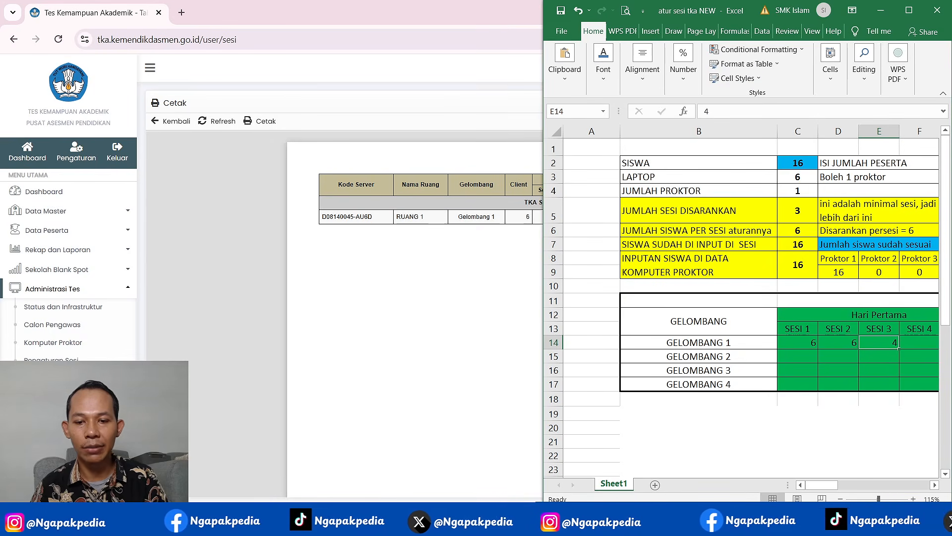
Highlight the third scenario, "29 siswa, laptop 8", in the notes and bring up the TKA site's dashboard window maximized.
key("alt+Tab")
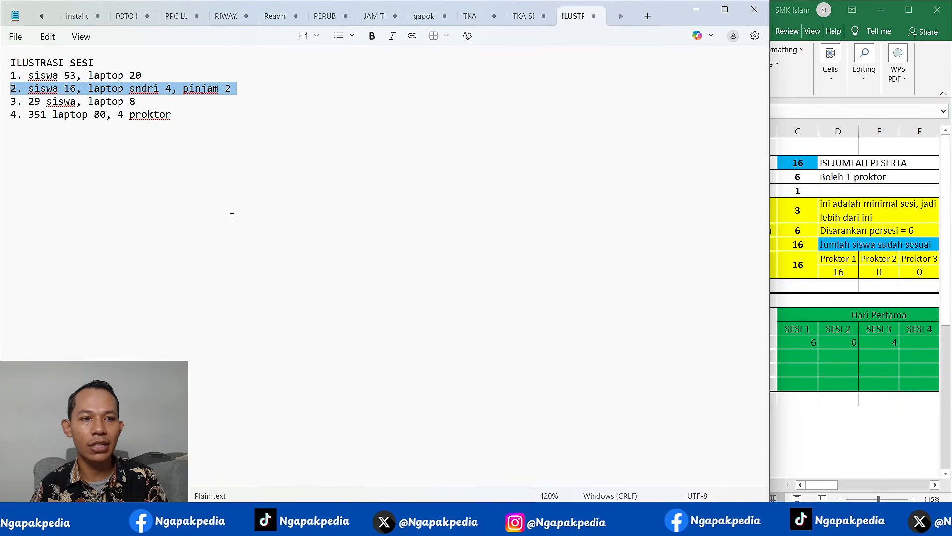
left_click(2, 103)
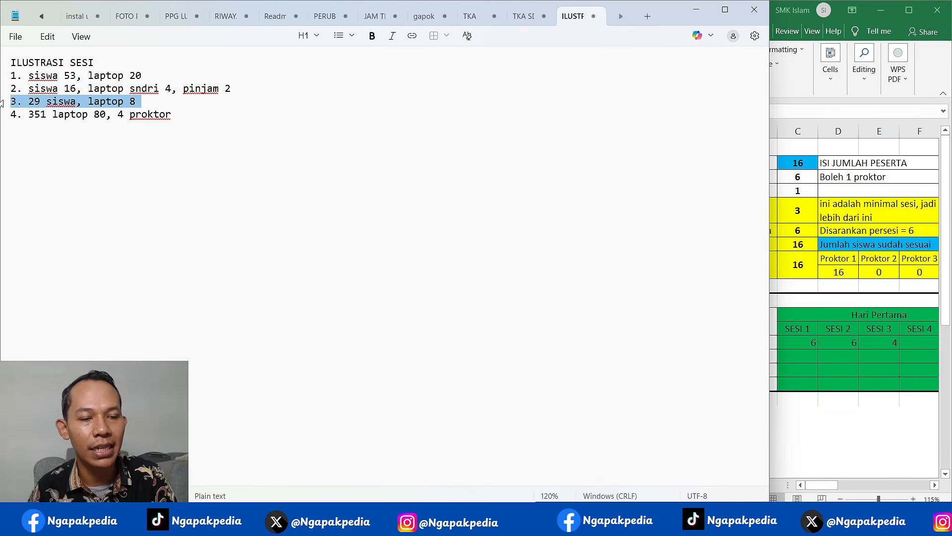
key("alt+Tab")
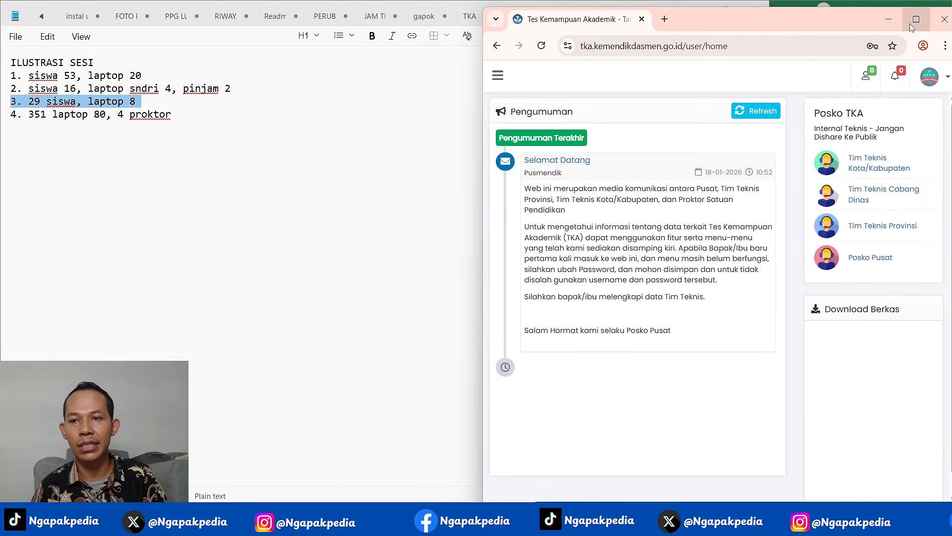
left_click(916, 18)
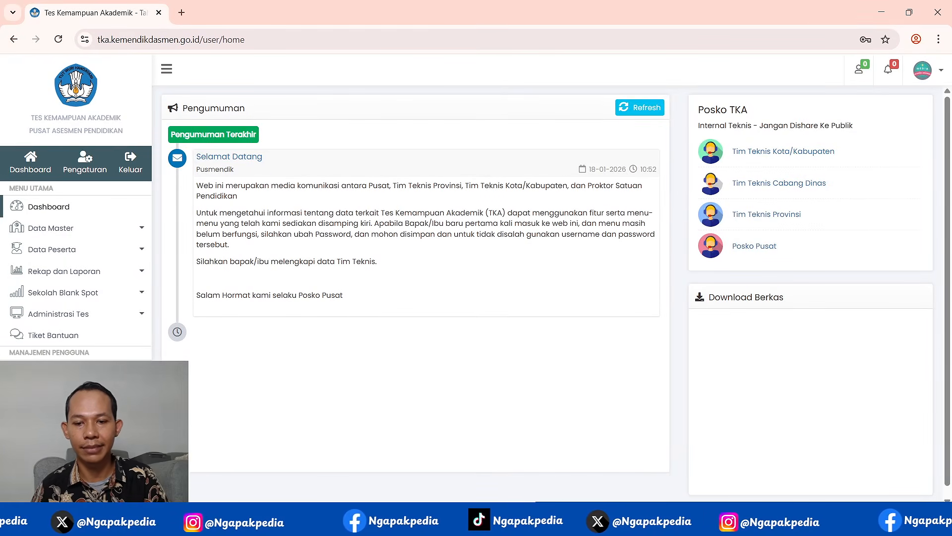
In the Excel workbook, clear the Gelombang 1 counts for sessions 1 to 3 and set SISWA to 29 and LAPTOP to 8.
key("alt+Tab")
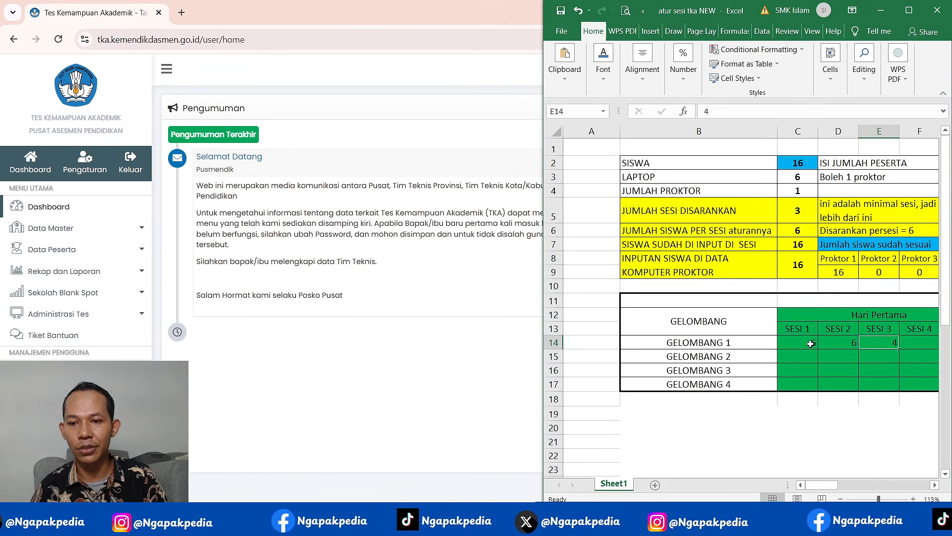
left_click_drag(813, 342, 872, 344)
key("Delete")
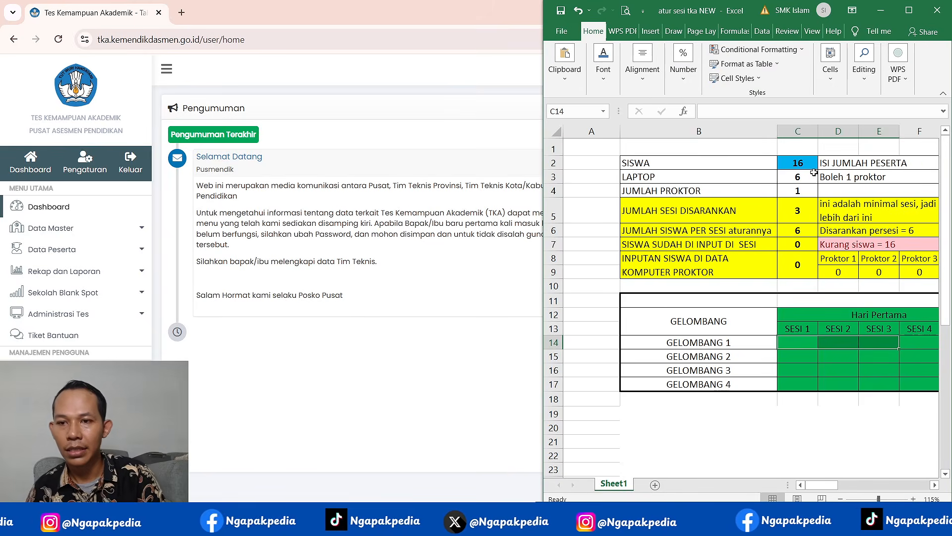
left_click(806, 164)
type("29")
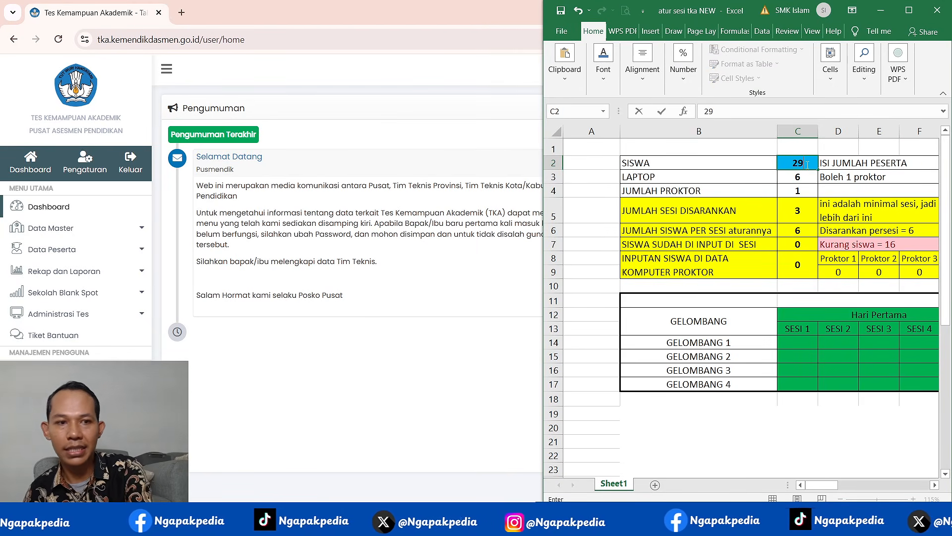
key("Return")
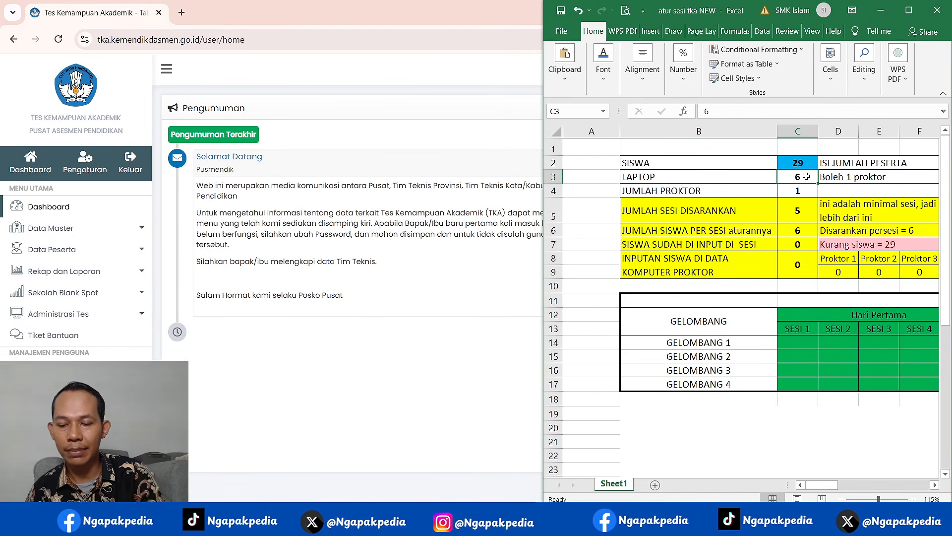
type("8")
key("Return")
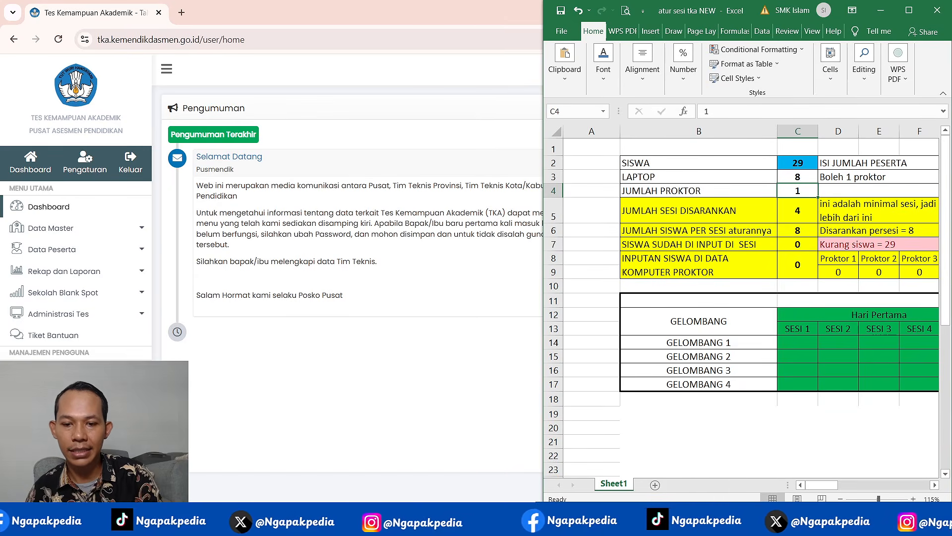
Compare the notes' third scenario with the workbook's student and laptop inputs, suggested session count and students per session.
key("alt+Tab")
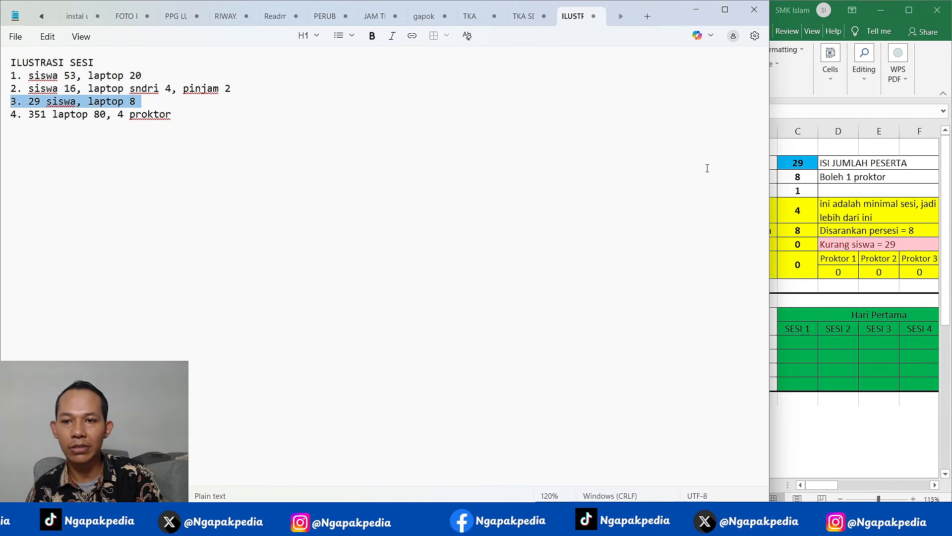
left_click(802, 178)
left_click(799, 212)
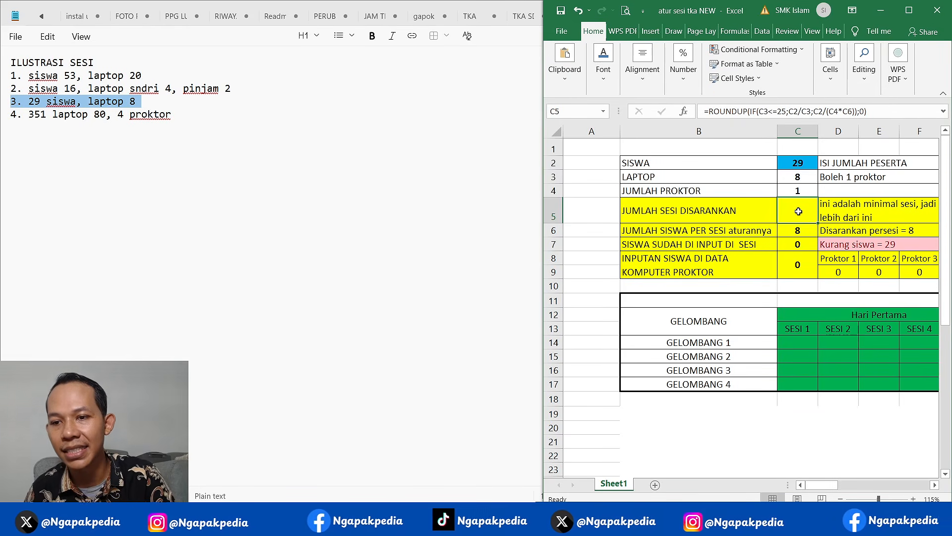
left_click(803, 232)
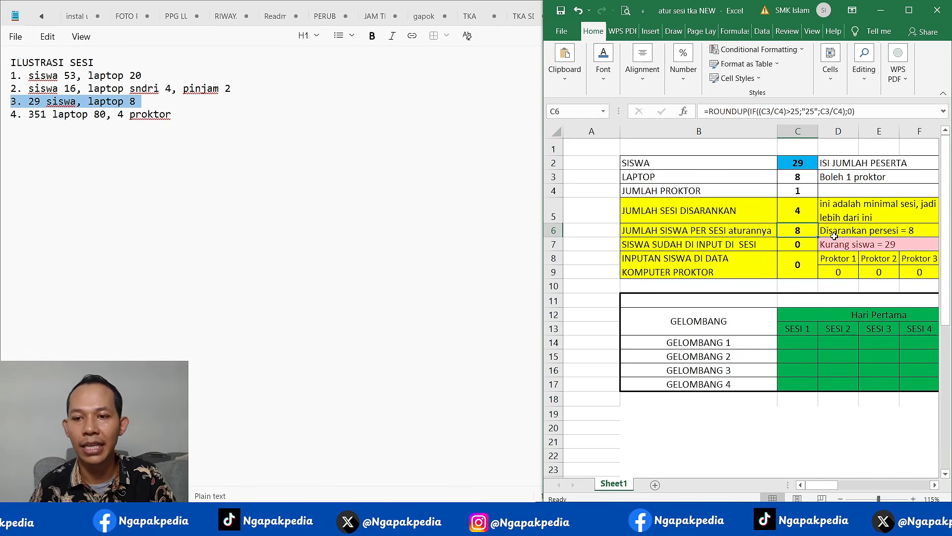
left_click(796, 164)
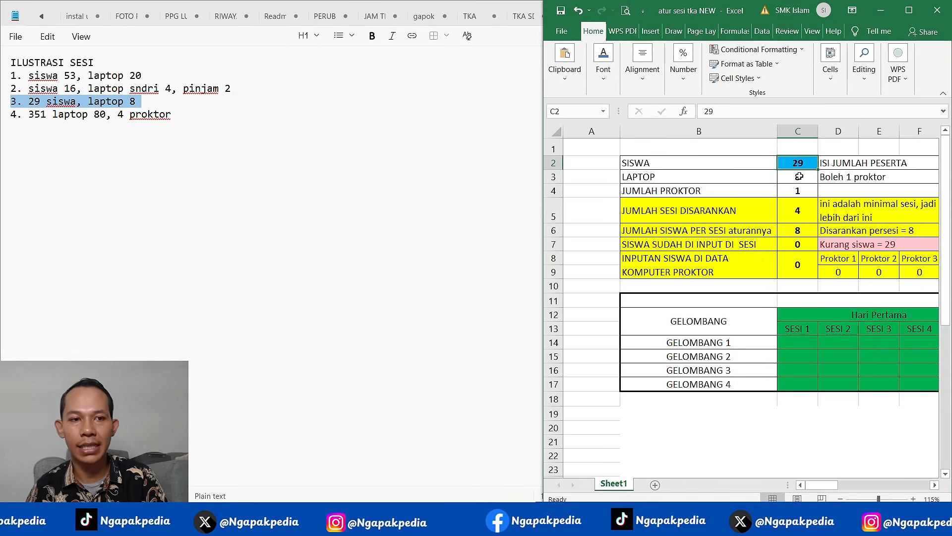
left_click(799, 176)
Enter 8, 8, 8 and 5 students for sessions 1 to 4 in the GELOMBANG 2 row.
left_click(808, 343)
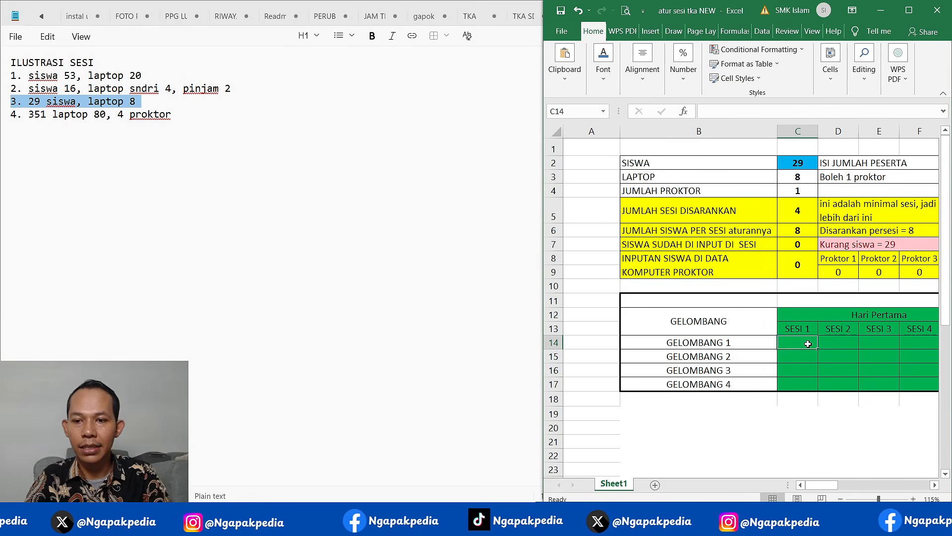
key("Return")
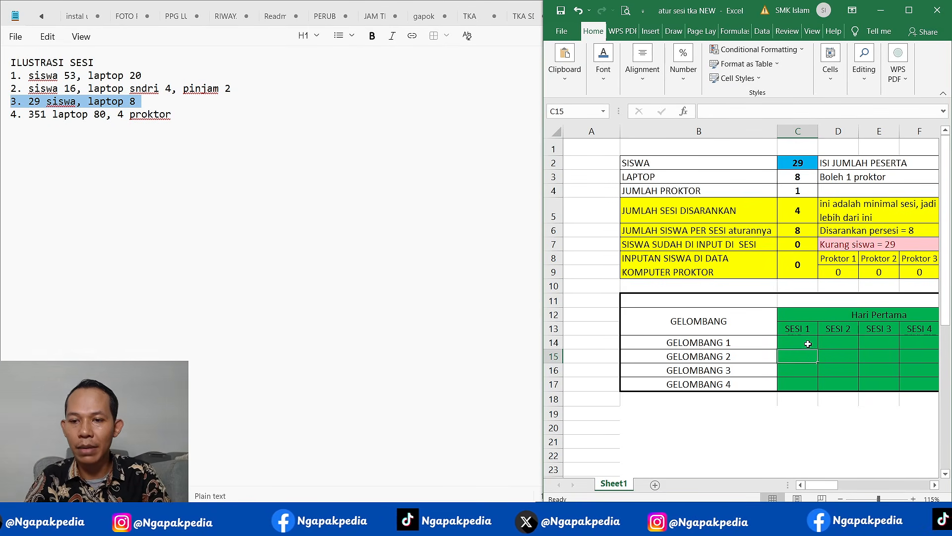
type("8")
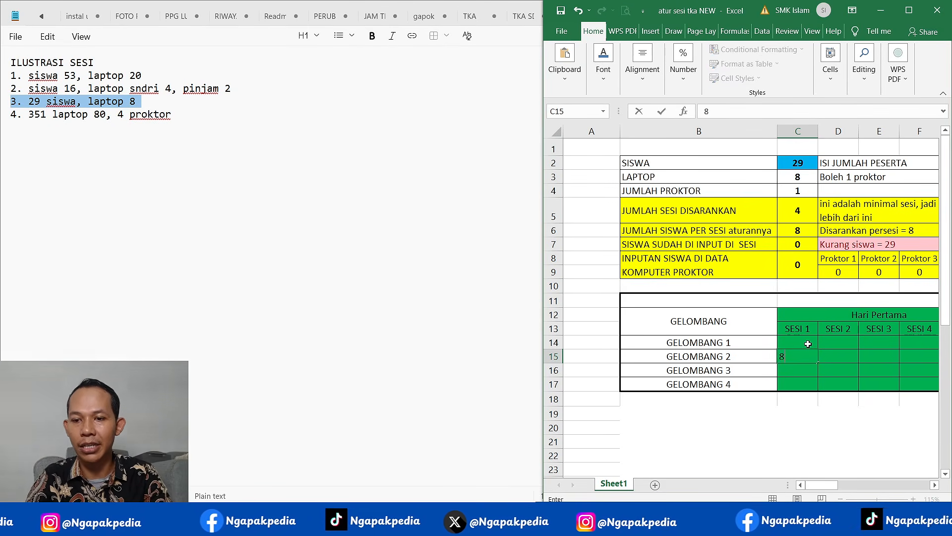
key("Tab")
type("8")
key("Tab")
type("8")
key("Tab")
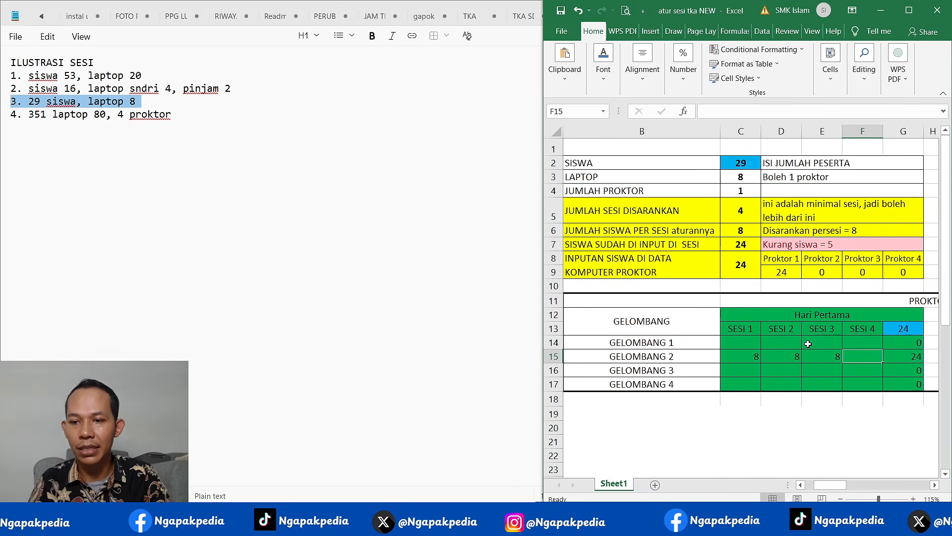
type("5")
key("Return")
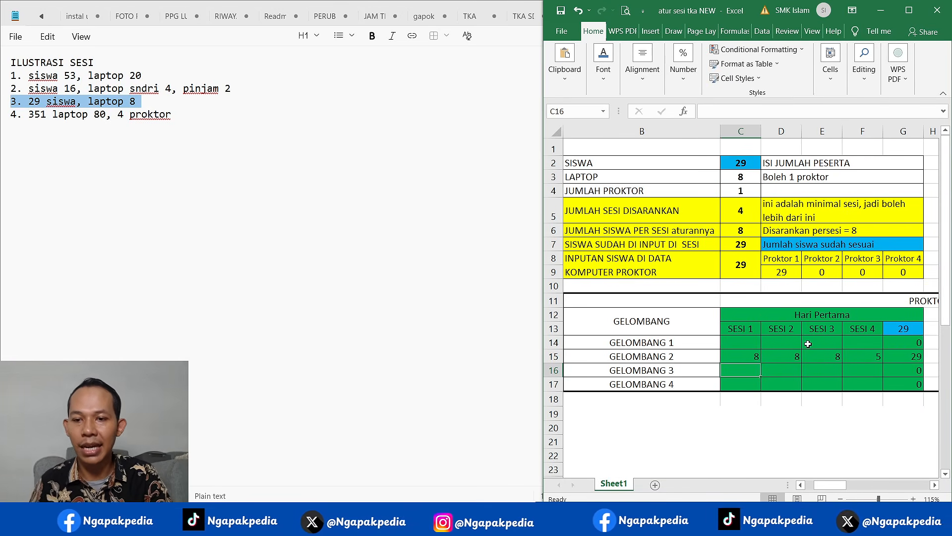
Set GELOMBANG 2 to 7 students in sessions 1, 2 and 4, and check the total number of students entered.
left_click(759, 356)
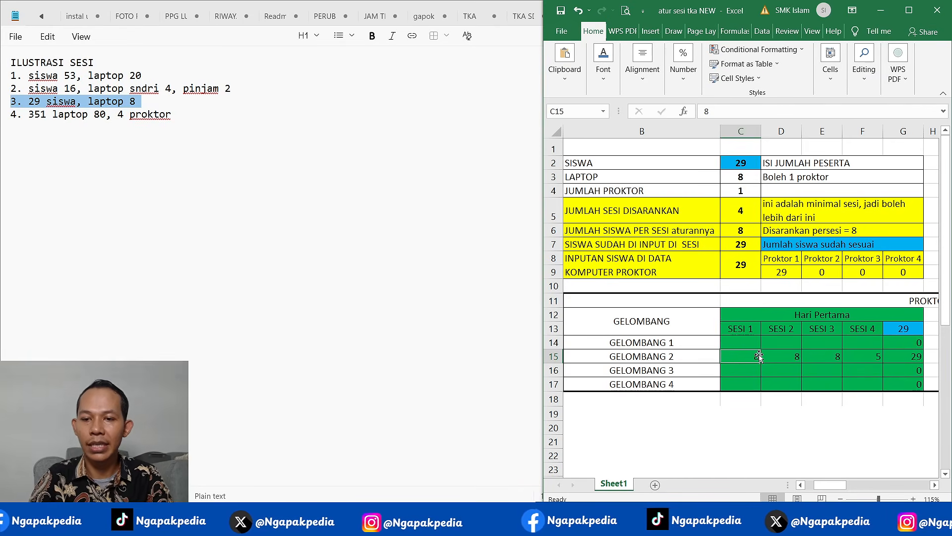
type("7")
key("Tab")
type("7")
key("Tab")
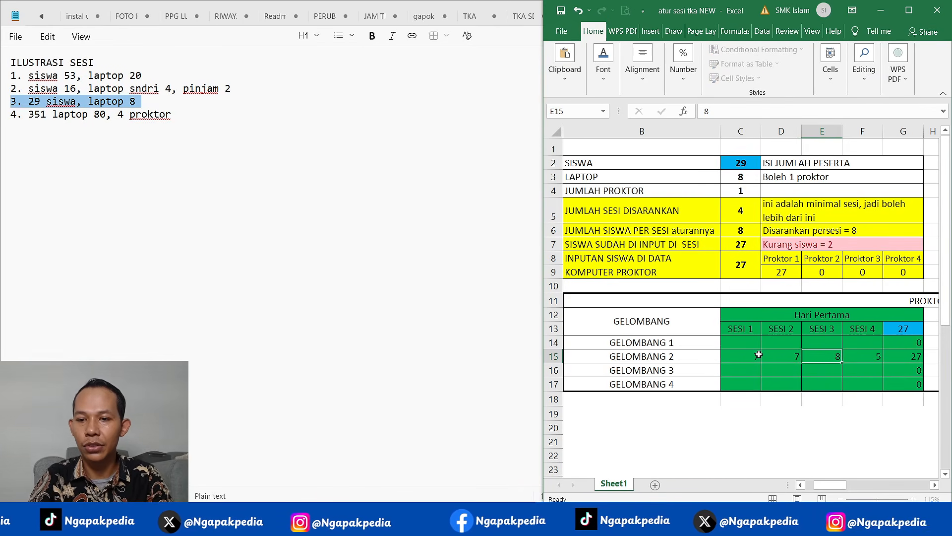
key("Tab")
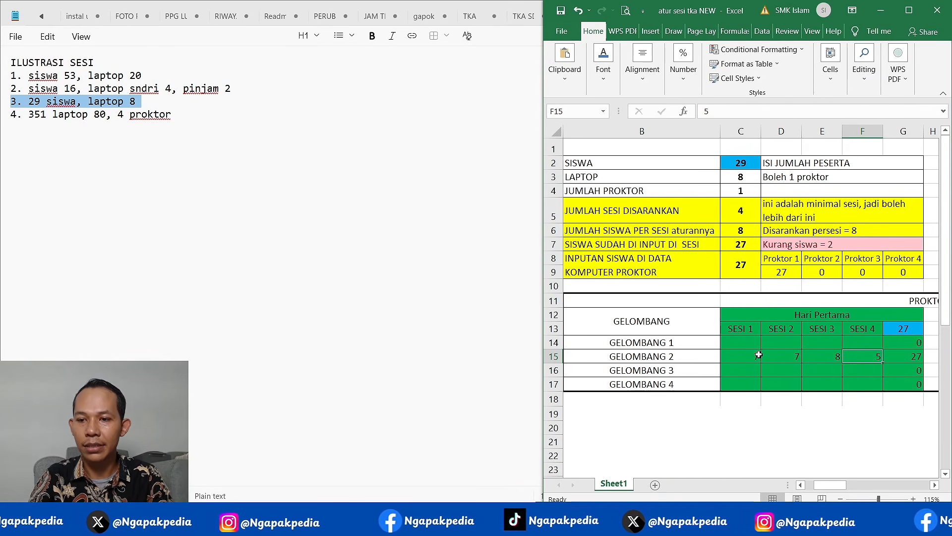
type("7")
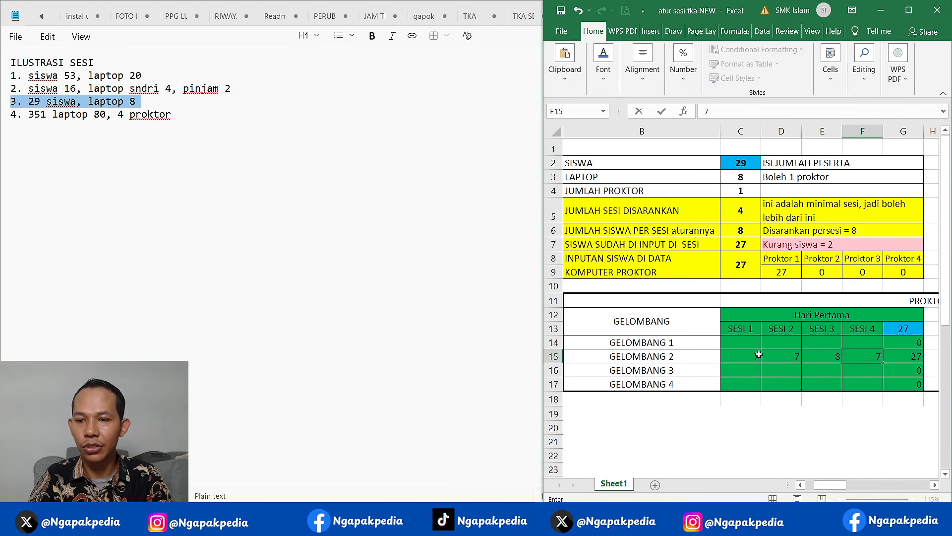
key("Tab")
left_click(740, 244)
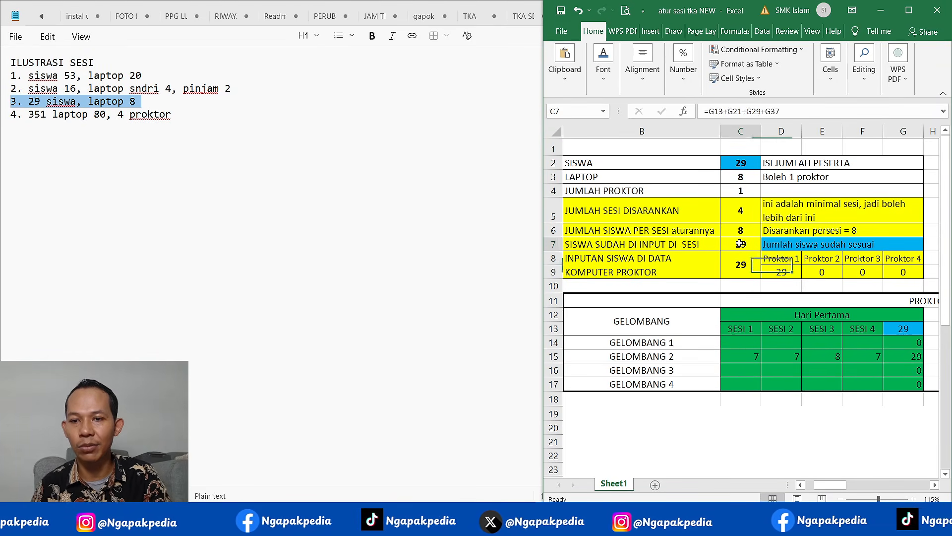
Change GELOMBANG 2 to 8 students in session 1 and 7 students in session 3.
left_click(754, 356)
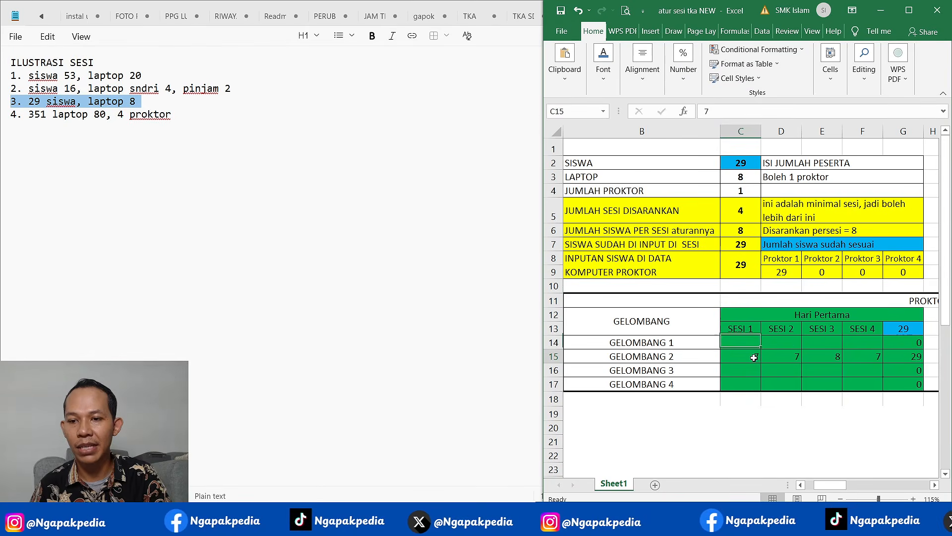
type("8")
key("Tab")
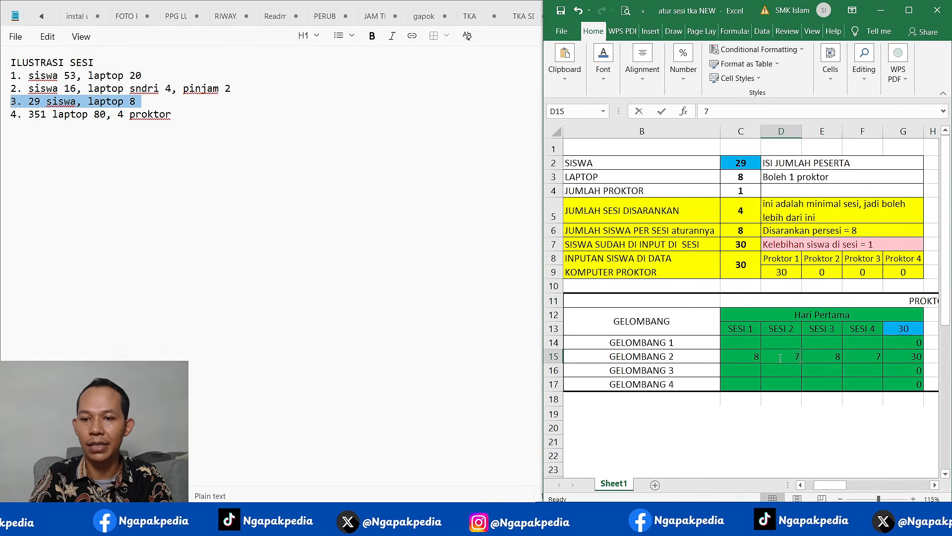
key("Tab")
type("7")
key("Tab")
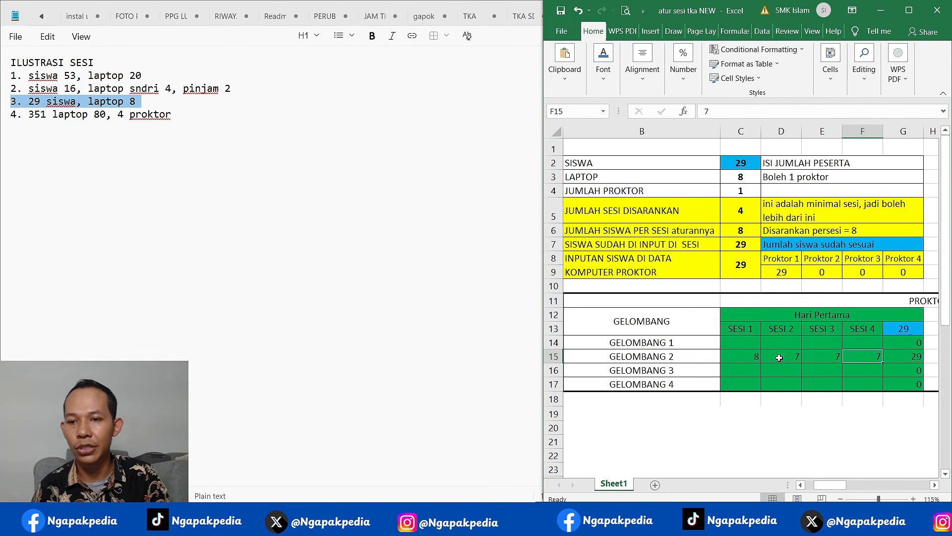
Copy the four session counts from GELOMBANG 2 to GELOMBANG 1 and clear them from the GELOMBANG 2 row.
left_click_drag(757, 357, 856, 355)
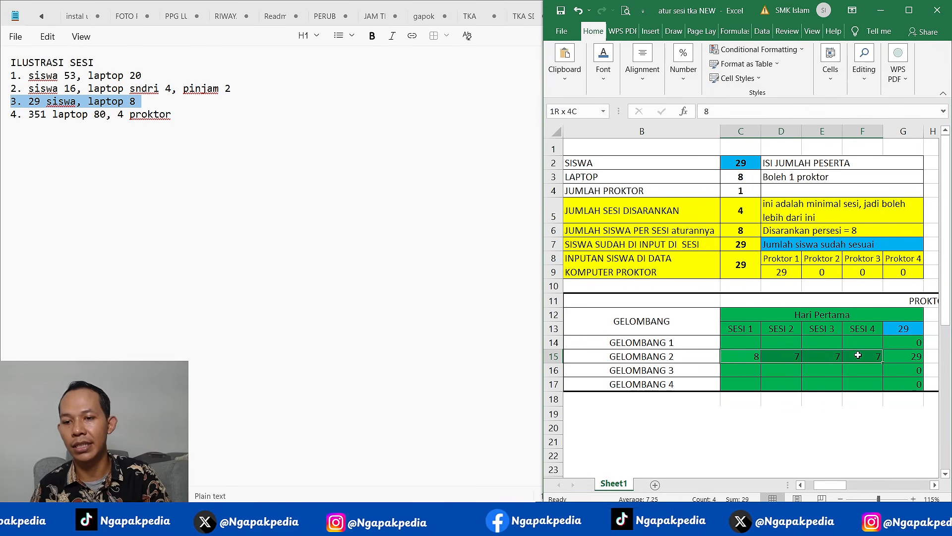
key("ctrl+c")
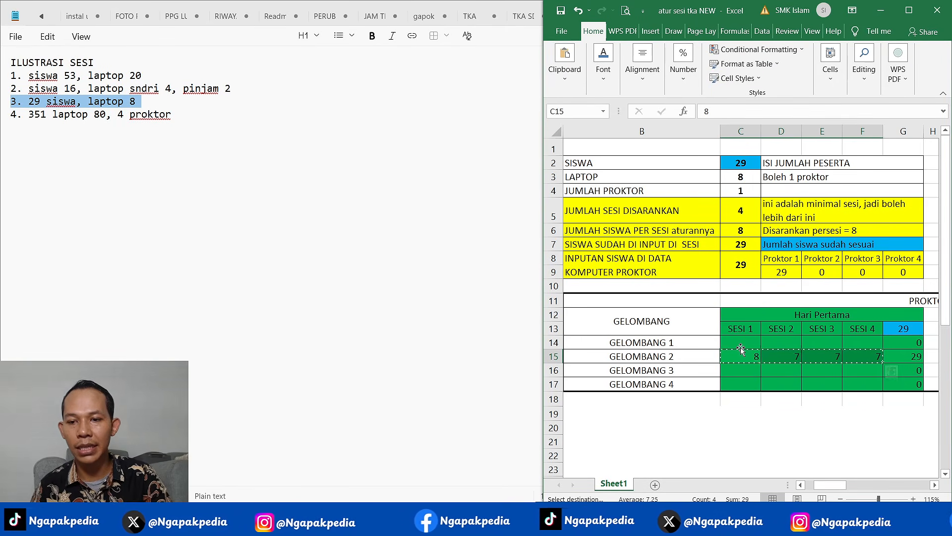
left_click(740, 345)
key("ctrl+v")
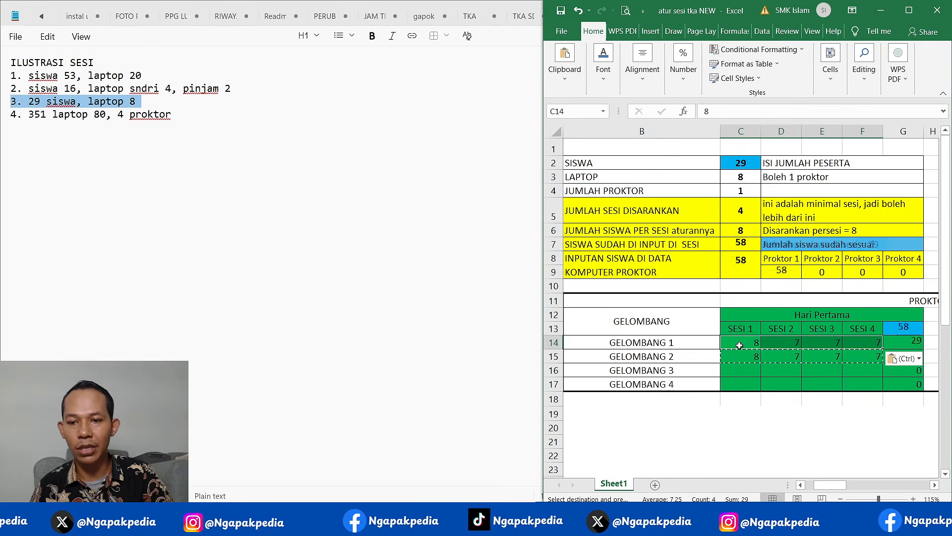
left_click_drag(749, 355, 856, 356)
key("Delete")
Review the GELOMBANG 1 student count of each session from 1 to 4.
left_click(756, 346)
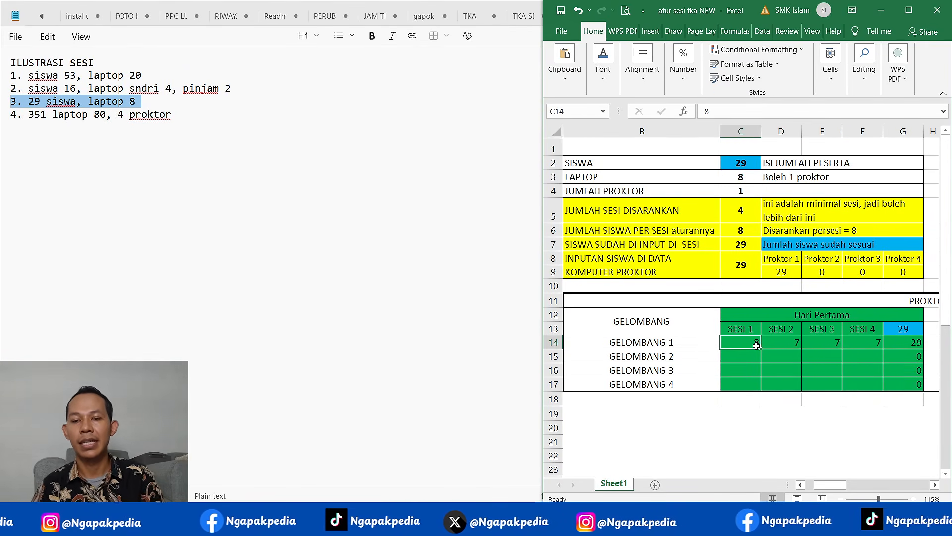
left_click(791, 344)
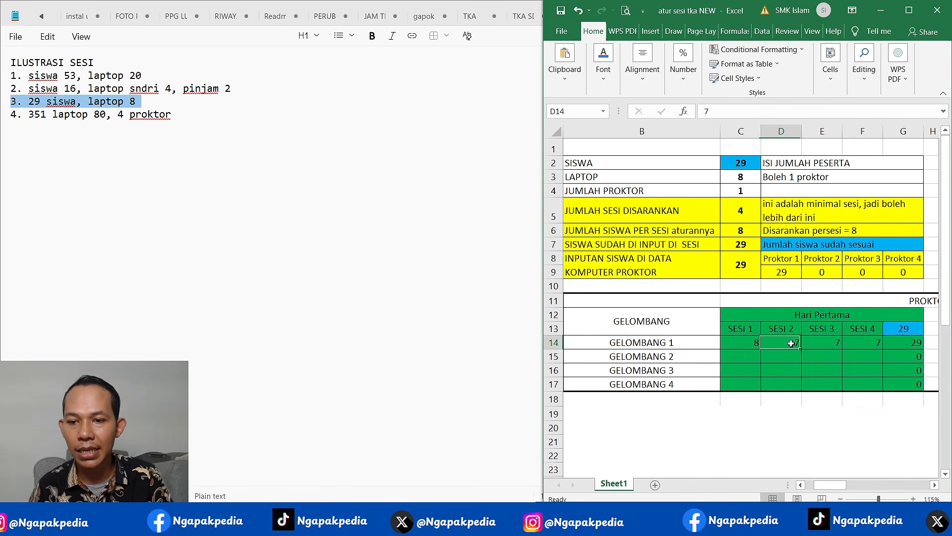
left_click(826, 343)
left_click(866, 343)
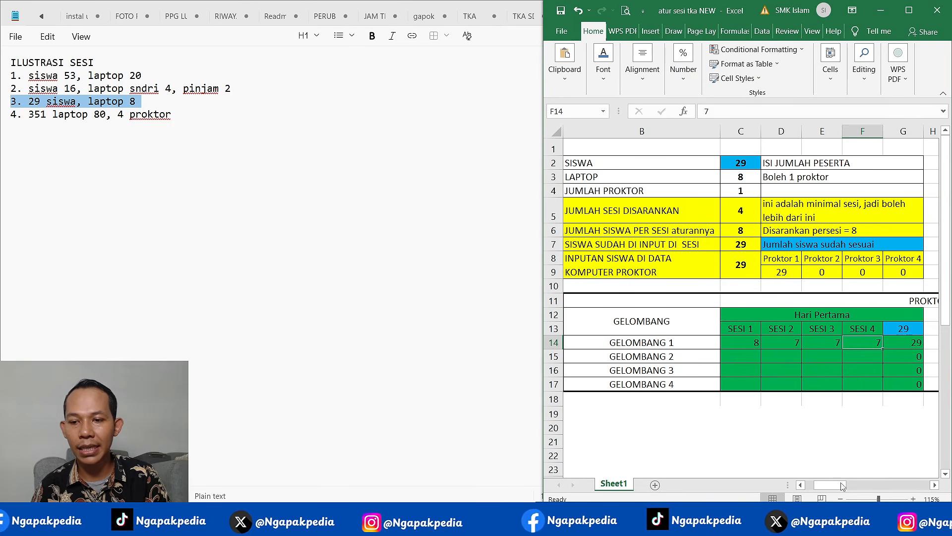
Check the Hari Kedua session counts and the catatan note beside the PROKTOR 1 table.
scroll(935, 485, "right", 6)
left_click(882, 370)
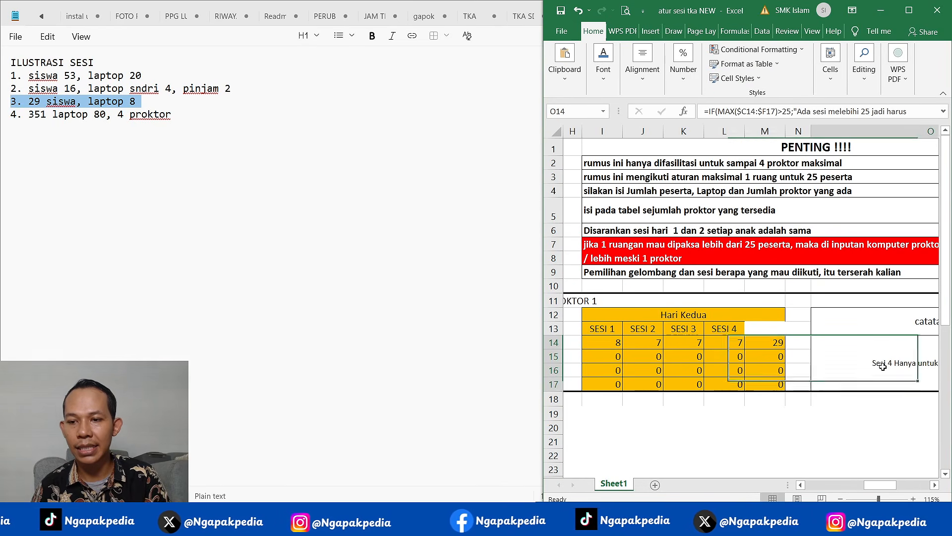
scroll(931, 489, "right", 3)
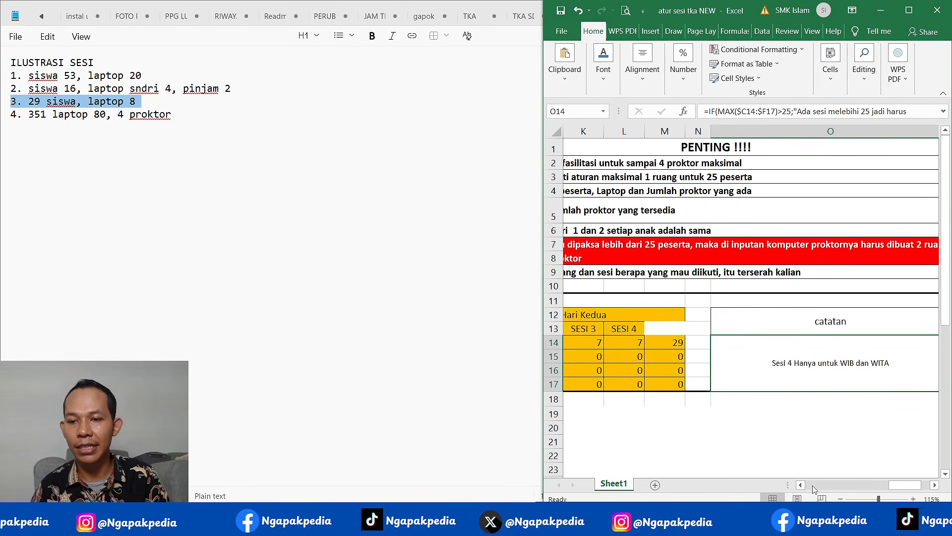
scroll(814, 490, "left", 5)
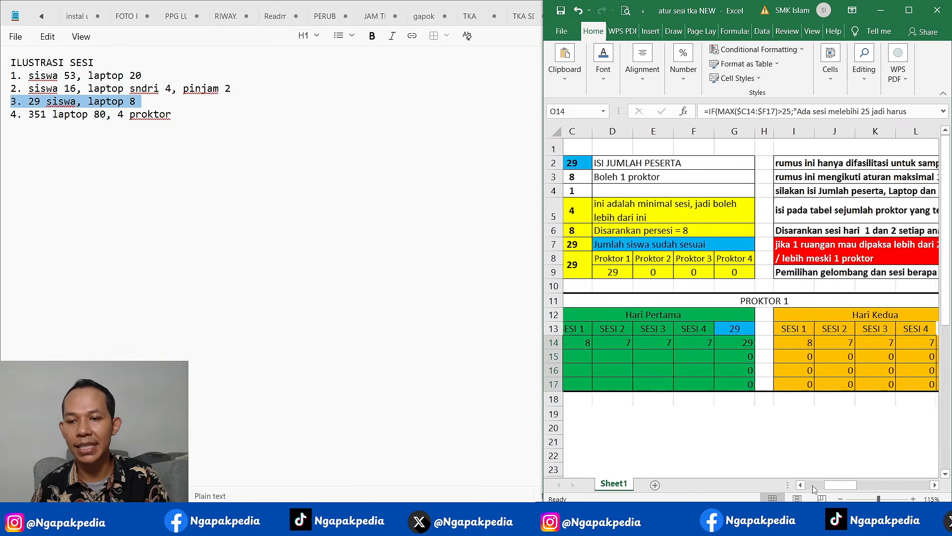
left_click(804, 486)
left_click(804, 485)
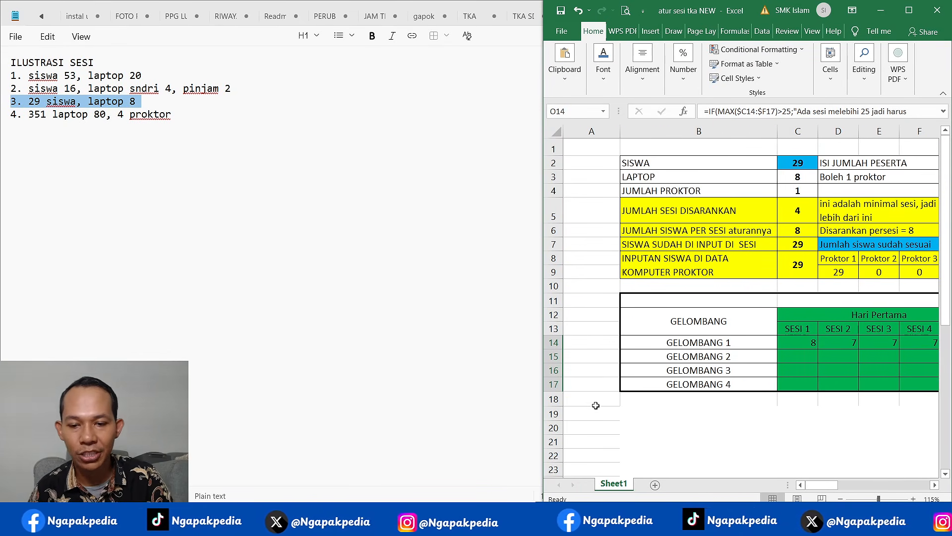
Switch to the TKA site in the browser and check the client count in Data Komputer Proktor for SD NEGERI 1 TEGALSARI.
key("alt+Tab")
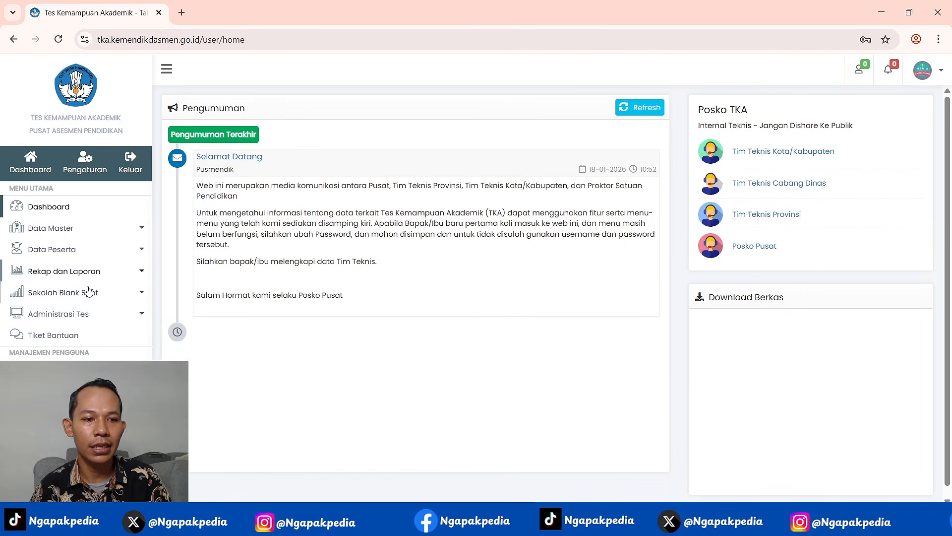
left_click(71, 310)
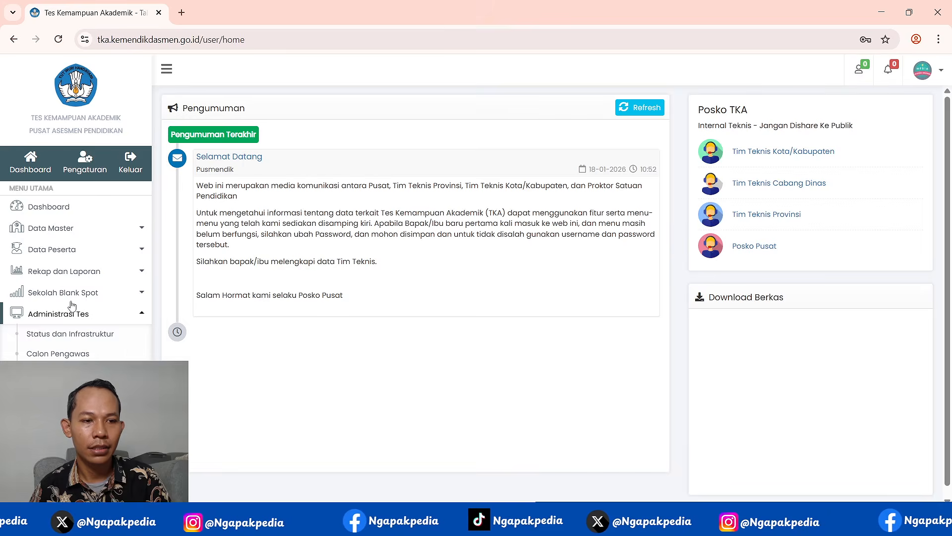
left_click(56, 228)
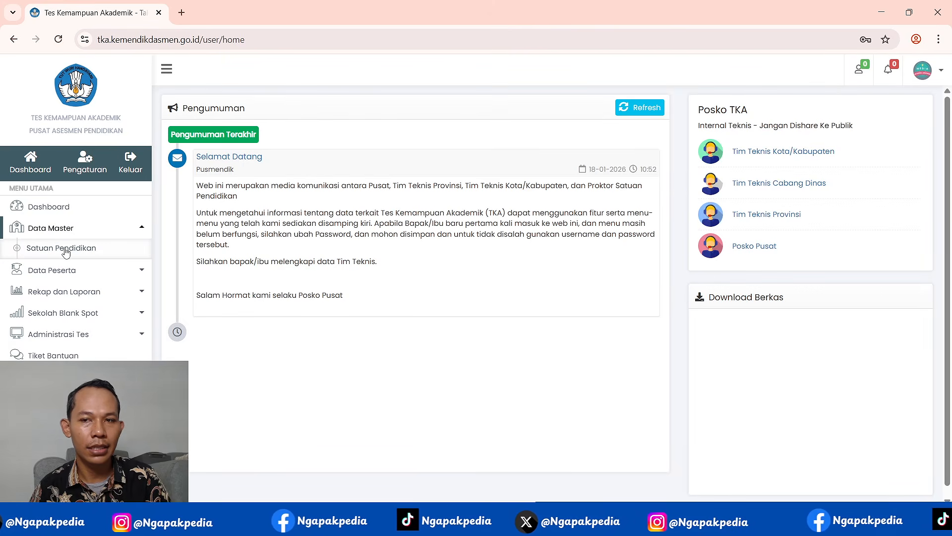
left_click(926, 73)
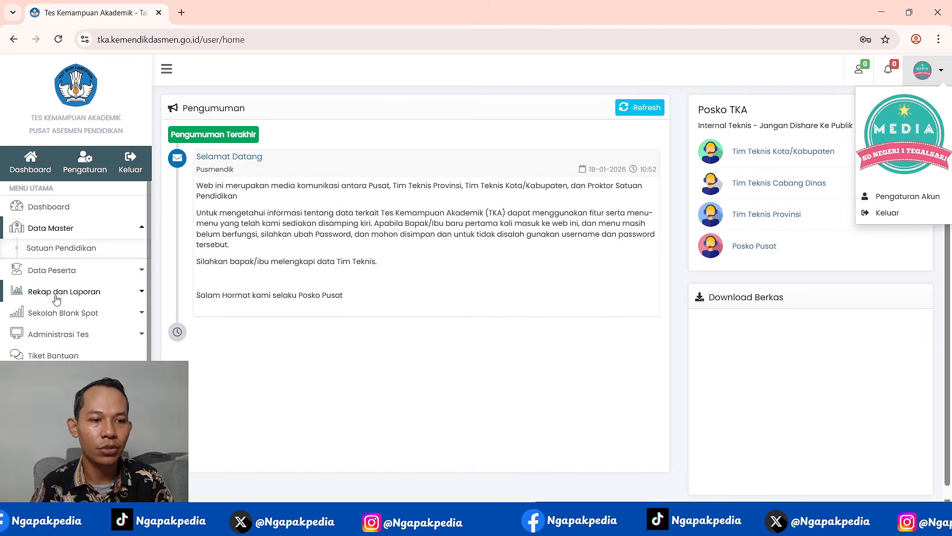
left_click(78, 339)
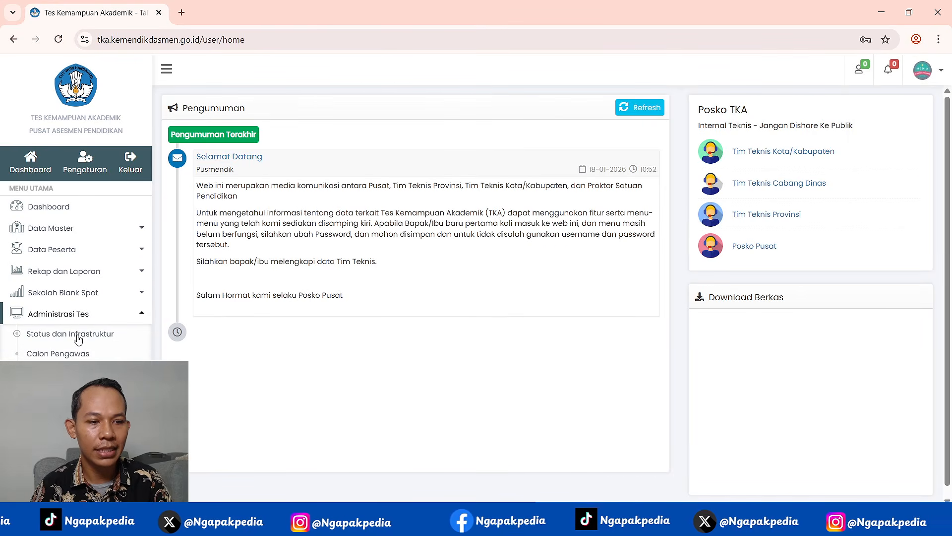
left_click(63, 374)
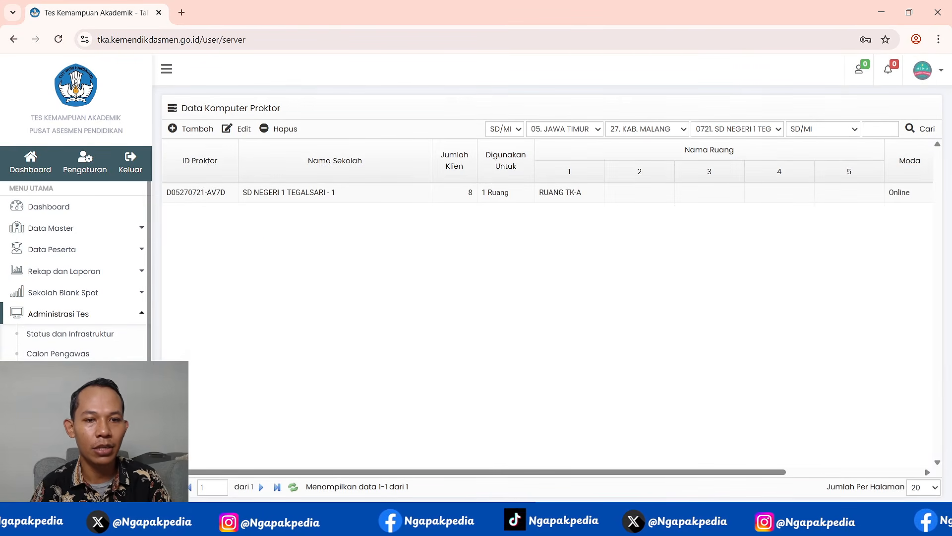
left_click(447, 192)
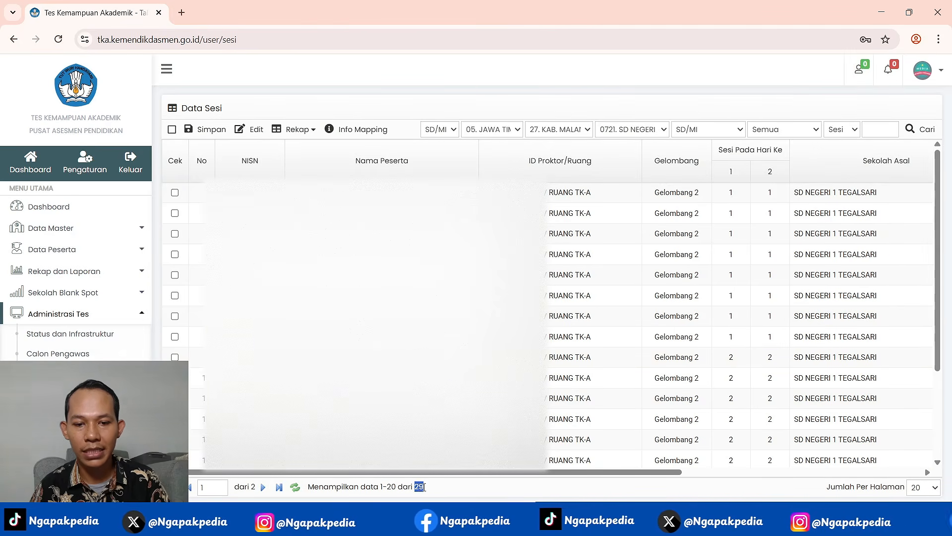
Show 29 participants per page in Data Sesi and open the first participant's Gelombang for editing.
left_click(934, 489)
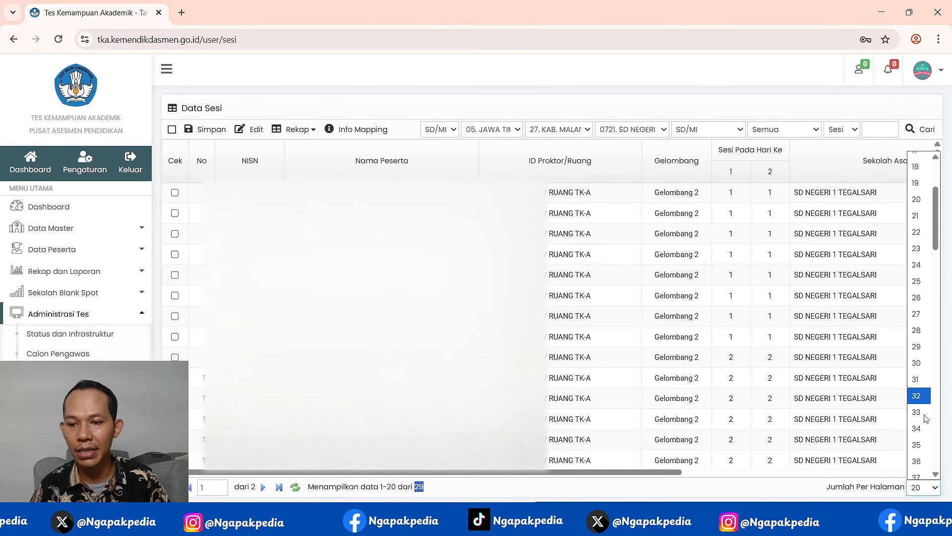
left_click(916, 346)
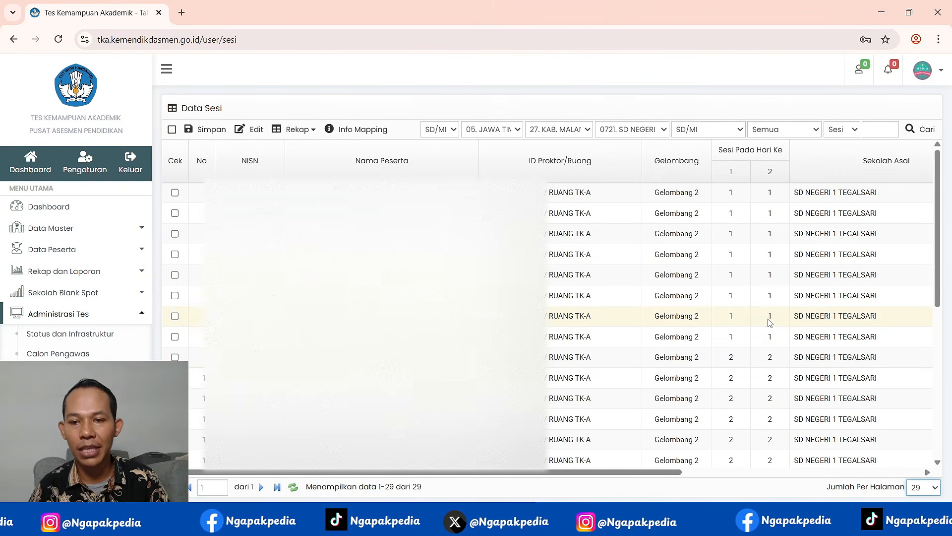
left_click(687, 189)
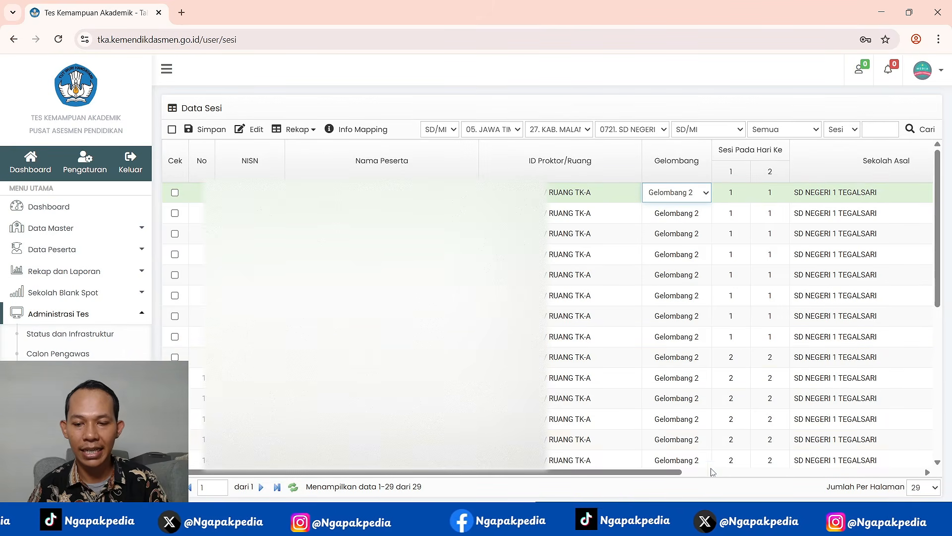
Switch to the Excel workbook and copy the Gelombang 1 counts for Sesi 1 to Sesi 4 into the Gelombang 2 row.
key("alt+Tab")
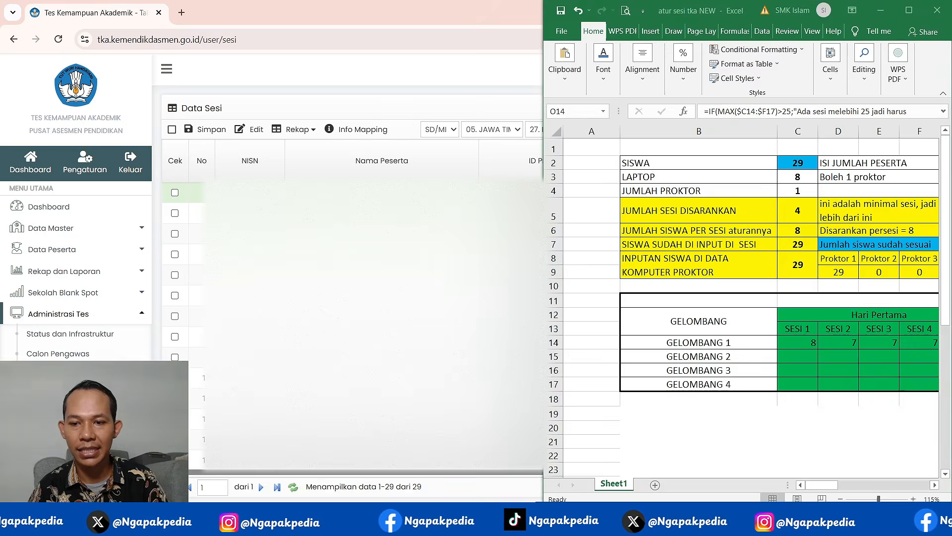
left_click_drag(812, 342, 905, 340)
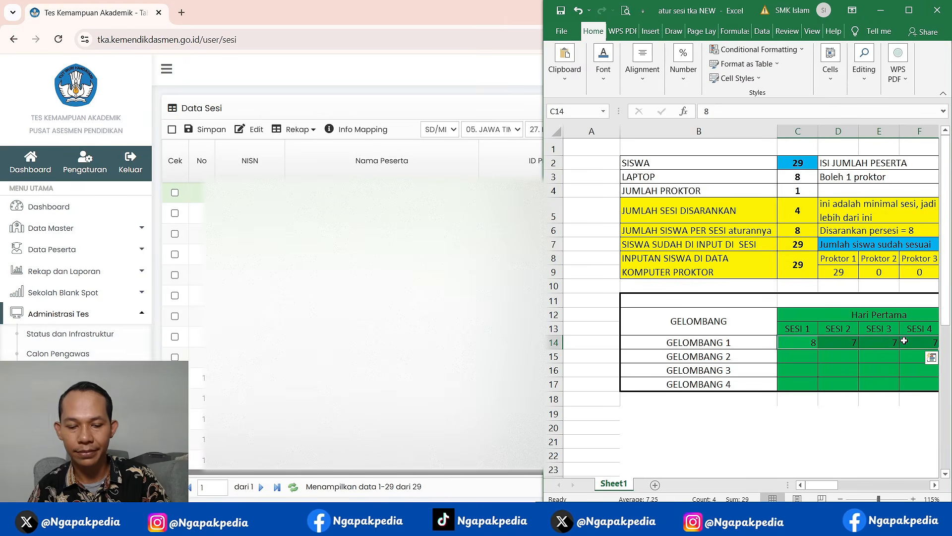
key("ctrl+c")
left_click(793, 354)
key("ctrl+v")
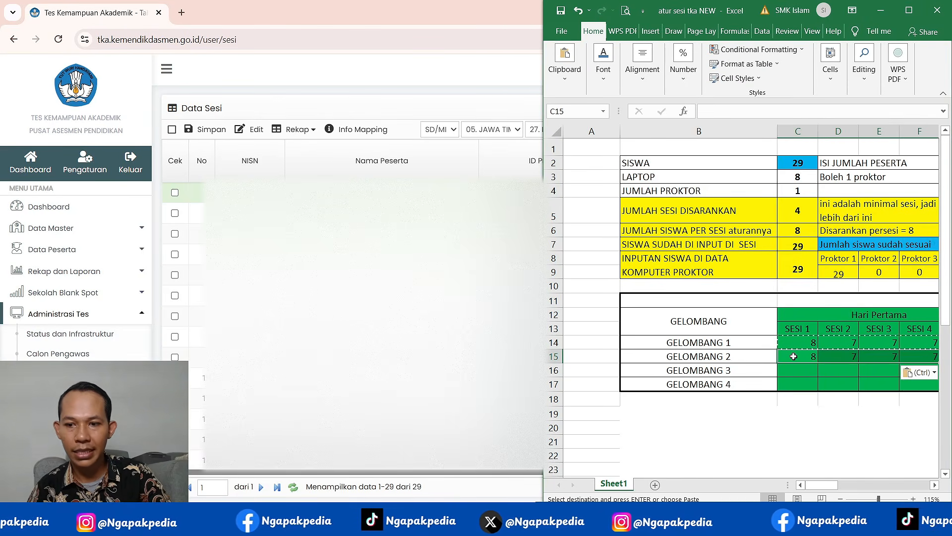
Clear the Sesi 1 to Sesi 4 counts in the Gelombang 1 row.
left_click(798, 343)
key("Delete")
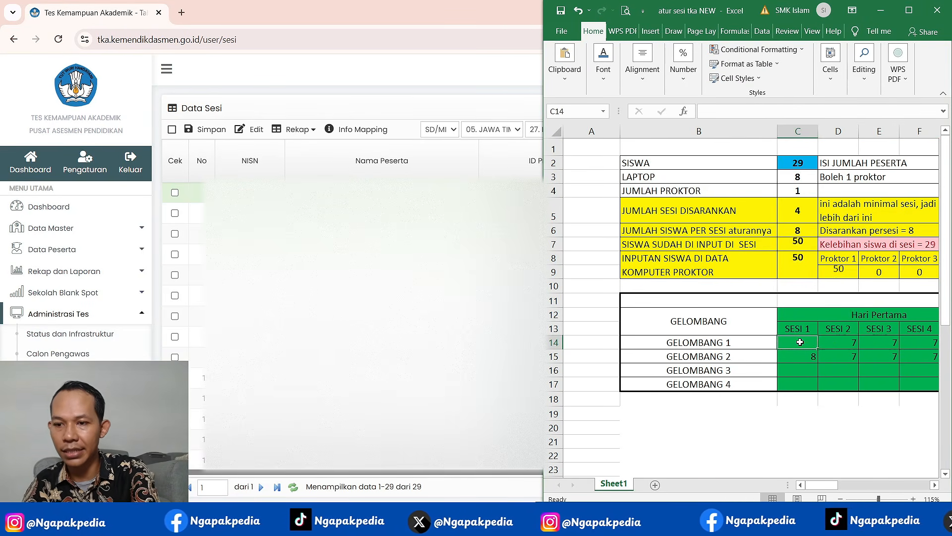
key("Right")
key("Delete")
key("Right")
key("Delete")
key("Right")
key("Delete")
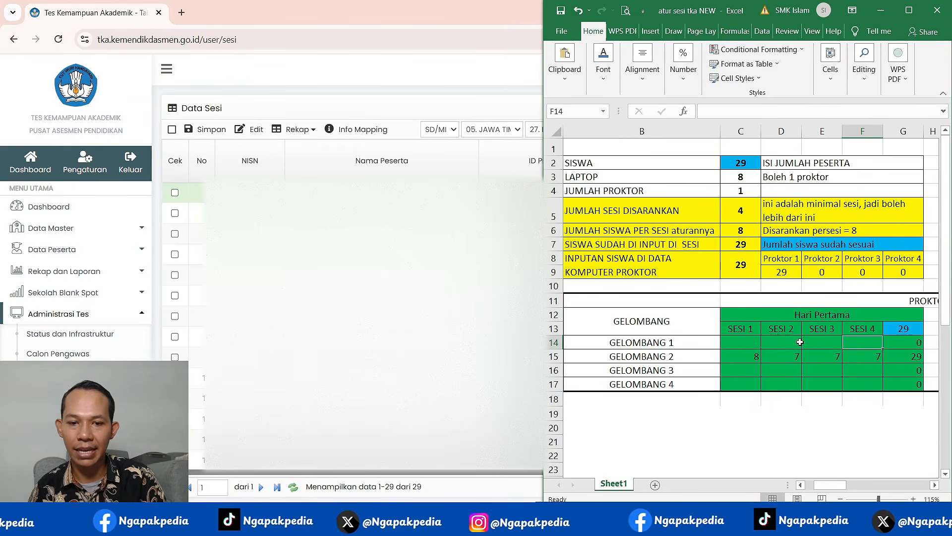
Switch to the browser and review each participant's wave and daily session assignment in the Data Sesi table.
left_click(521, 338)
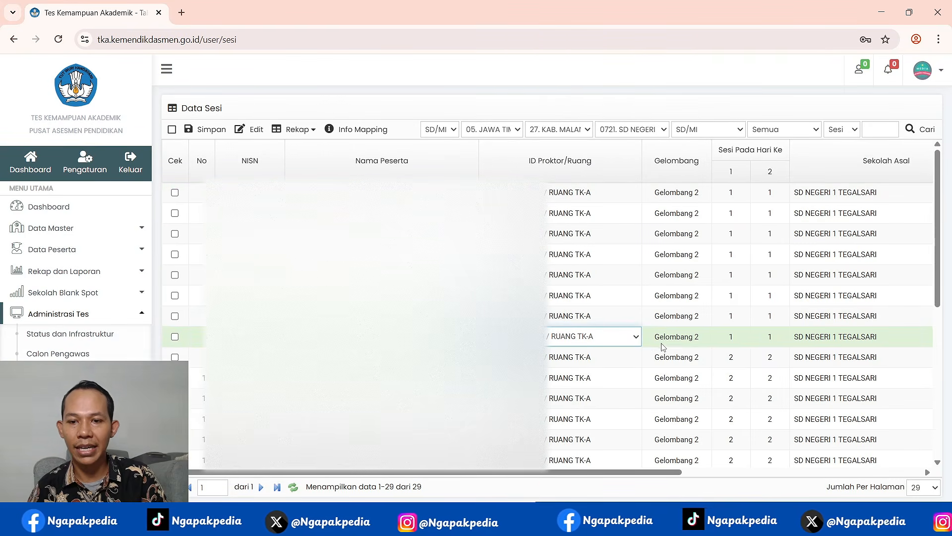
left_click(730, 342)
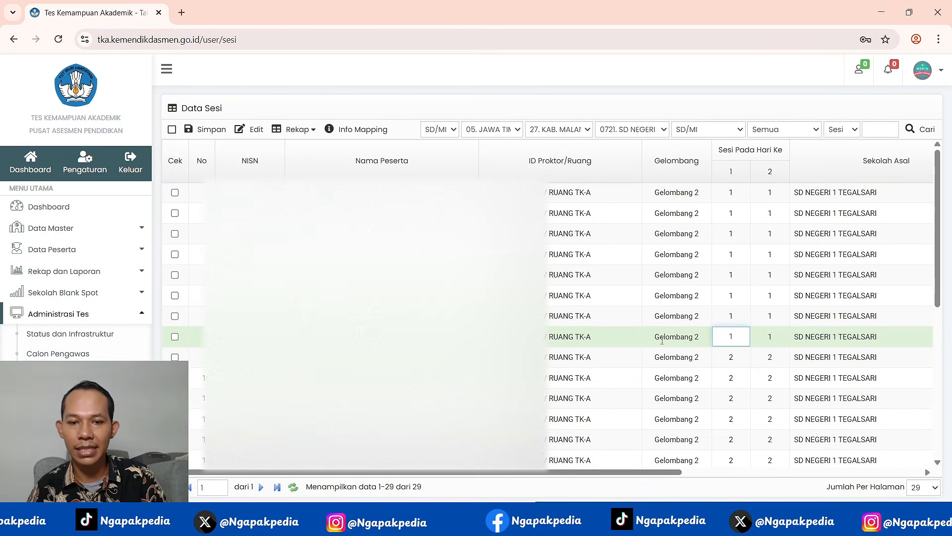
scroll(703, 369, "down", 3)
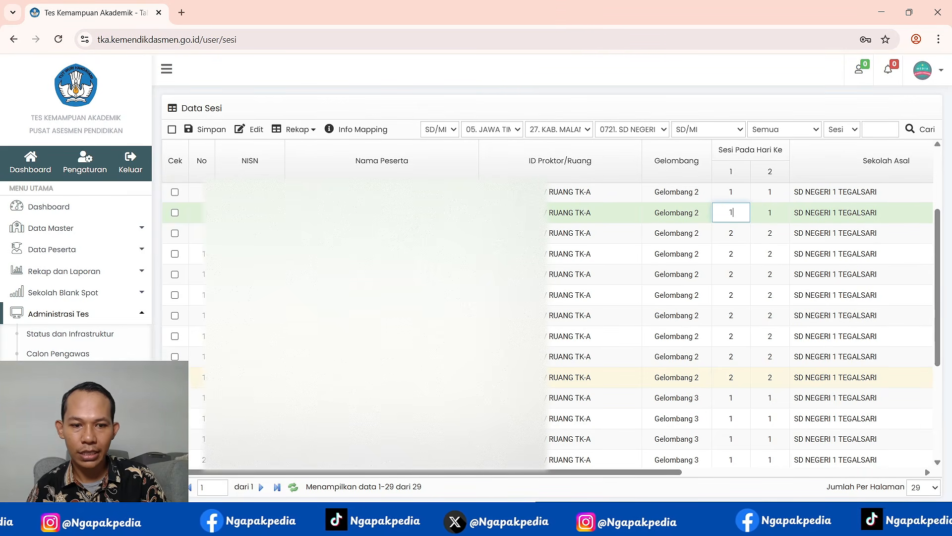
scroll(709, 417, "down", 3)
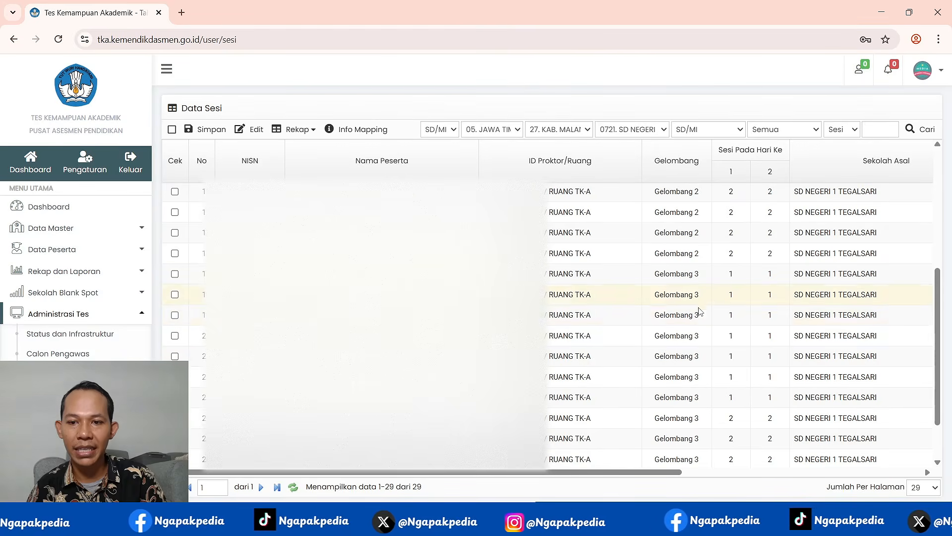
scroll(702, 326, "down", 2)
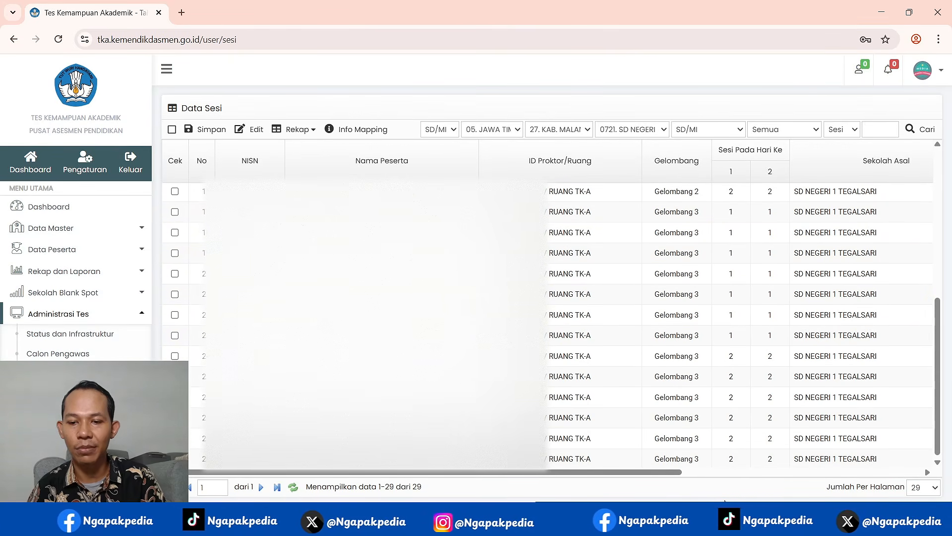
Back in Excel, clear Gelombang 2's Sesi 3 and Sesi 4 counts and set its Sesi 2 count to 8.
key("alt+Tab")
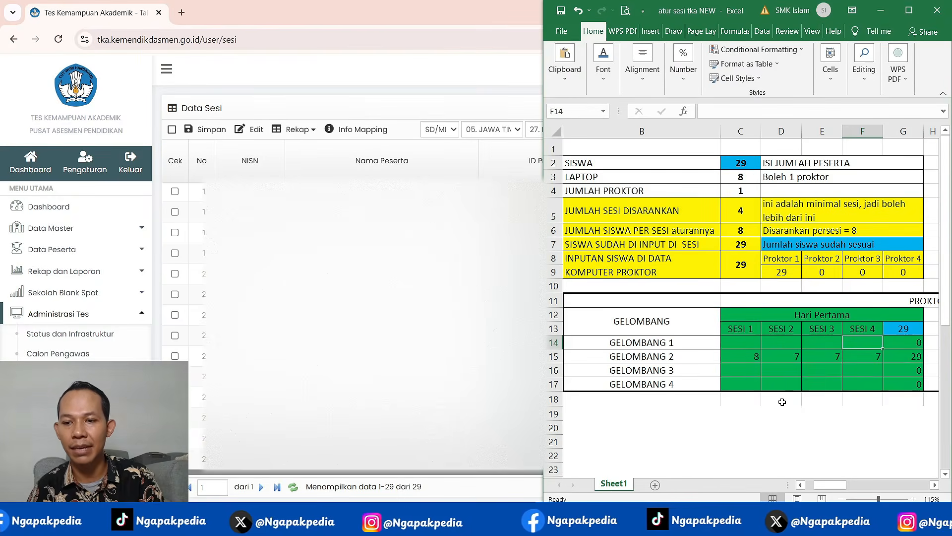
left_click_drag(826, 354, 859, 355)
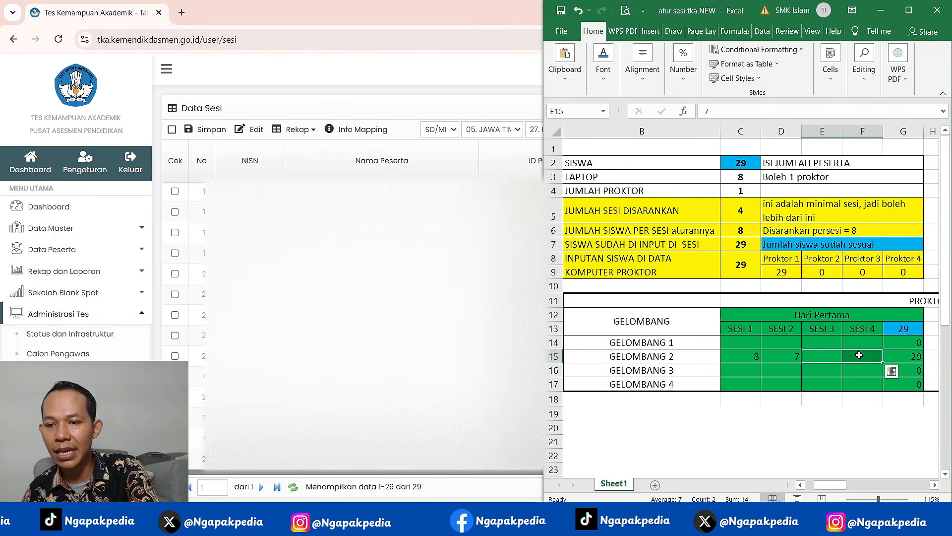
key("Delete")
left_click(781, 357)
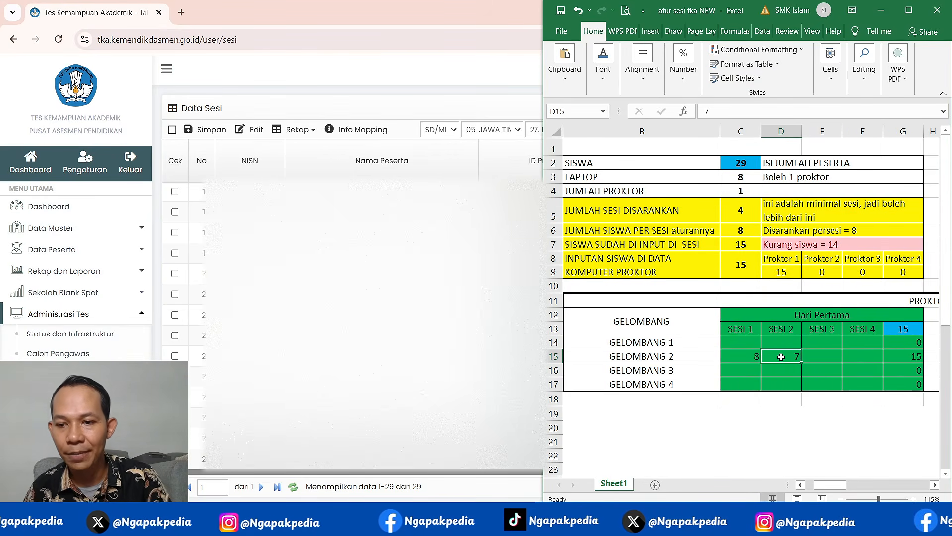
type("8")
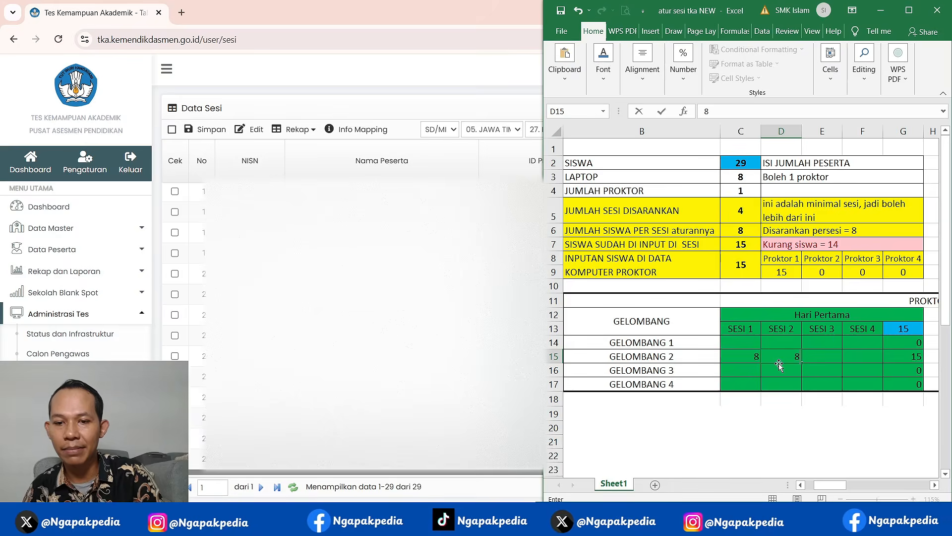
key("Return")
Enter 7 students for both Sesi 1 and Sesi 2 in the Gelombang 3 row.
left_click(744, 370)
type("7")
key("Tab")
type("7")
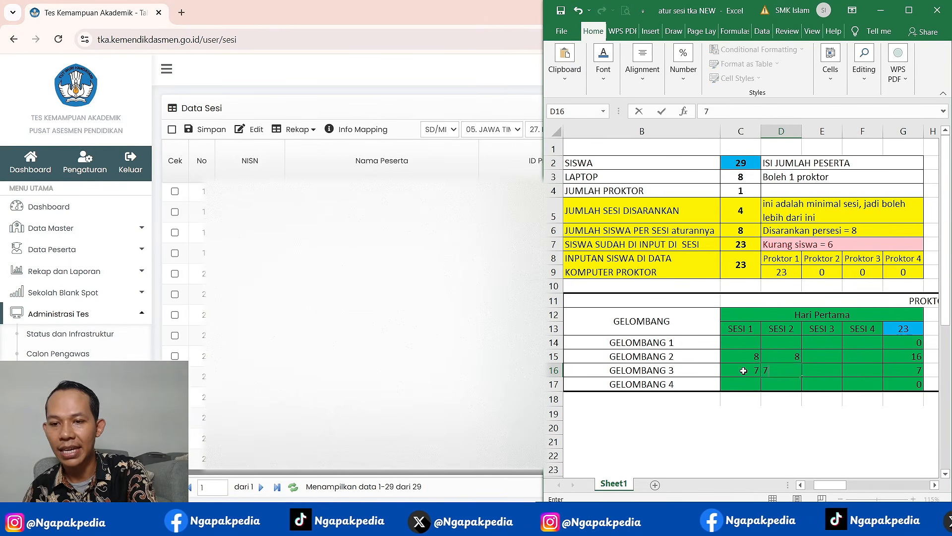
key("Return")
Check the recommended number of sessions against the Gelombang 2 and Gelombang 3 session counts and their row totals.
left_click(744, 212)
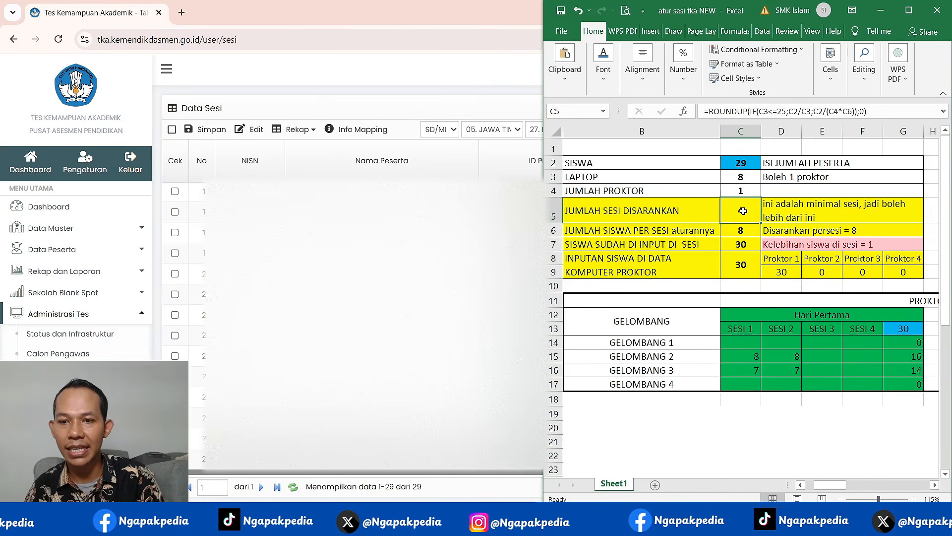
left_click_drag(751, 357, 784, 370)
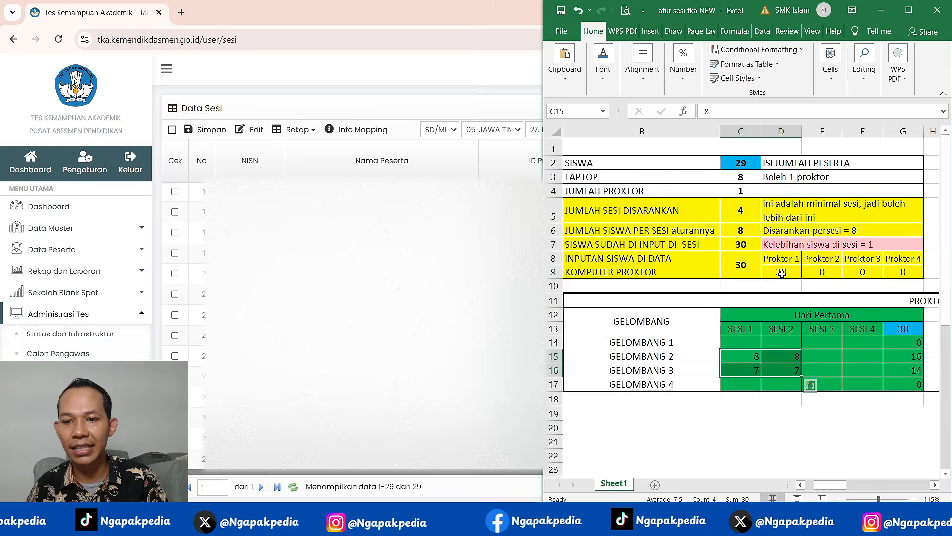
left_click(742, 359)
left_click(791, 357)
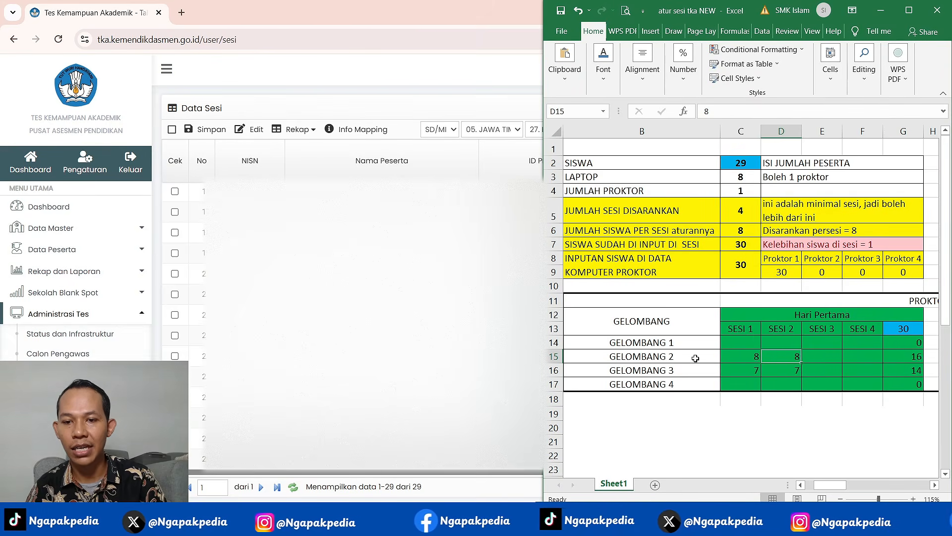
left_click(695, 358)
left_click_drag(763, 357, 786, 358)
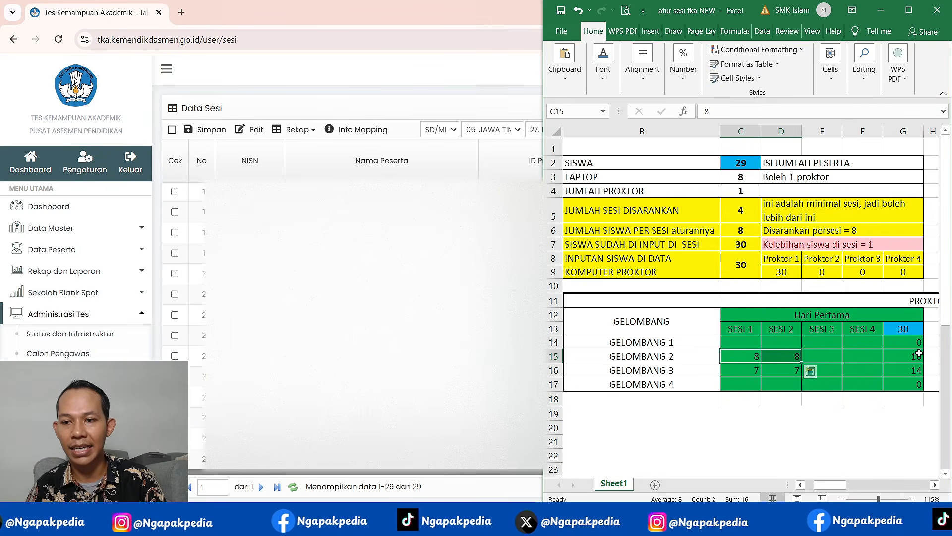
left_click(915, 354)
left_click(911, 371)
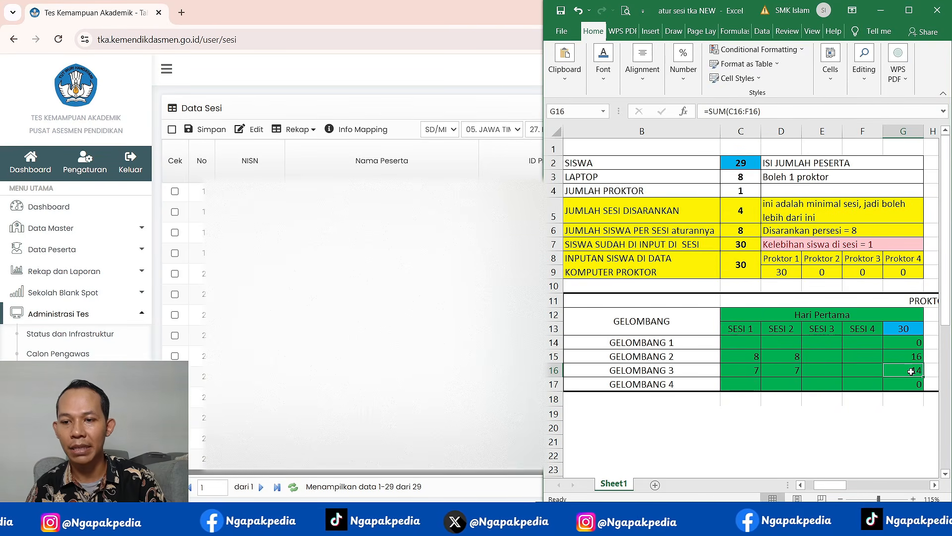
Switch to the browser, compare the Gelombang 2 and Gelombang 3 participant rows, and open the printable session recap.
left_click(195, 356)
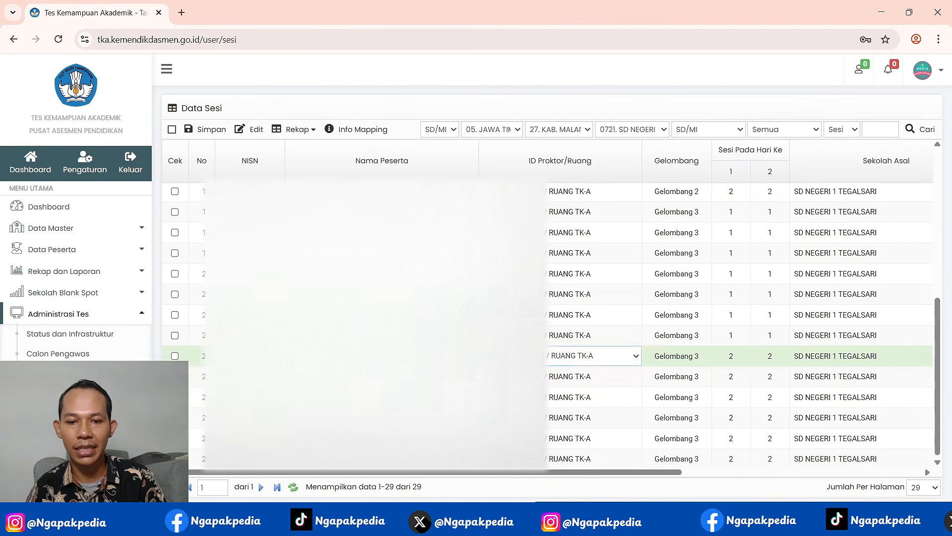
left_click(682, 364)
left_click(704, 192)
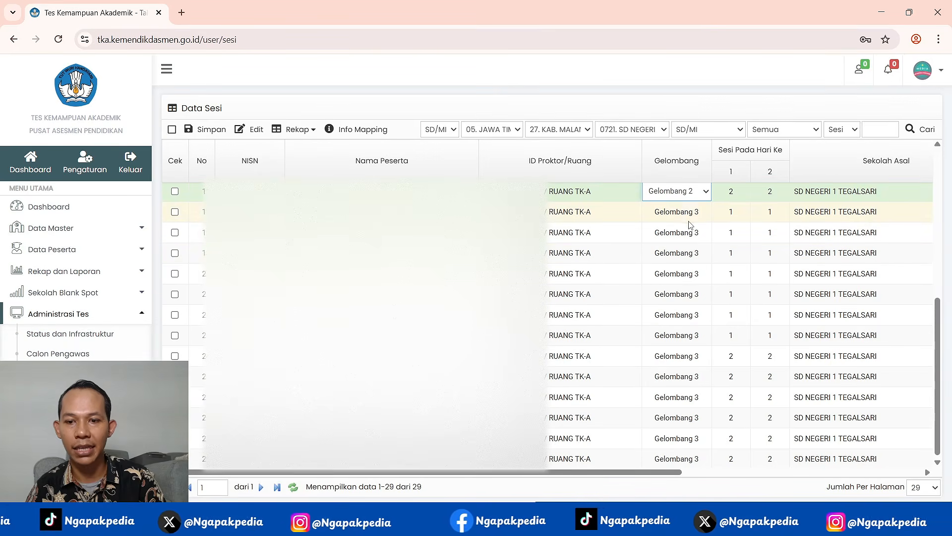
scroll(731, 367, "down", 1)
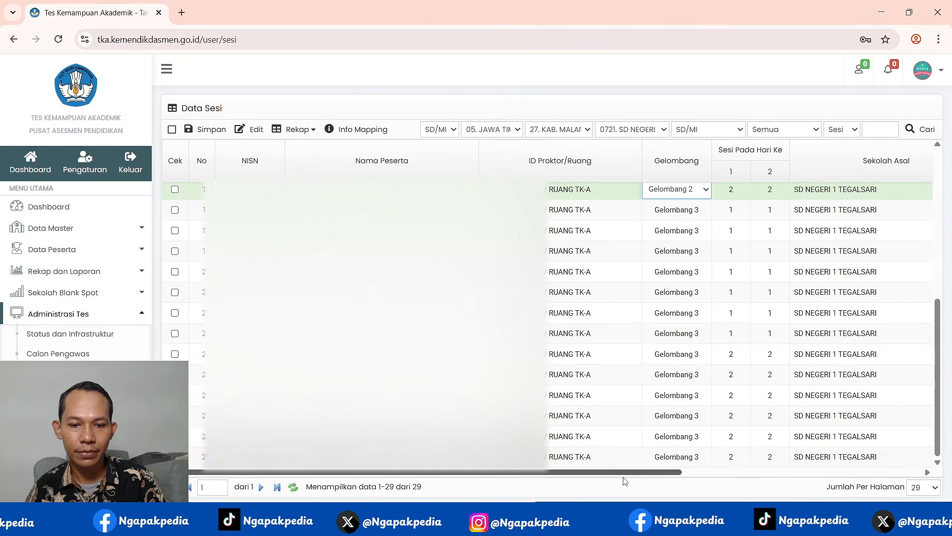
left_click_drag(647, 473, 660, 474)
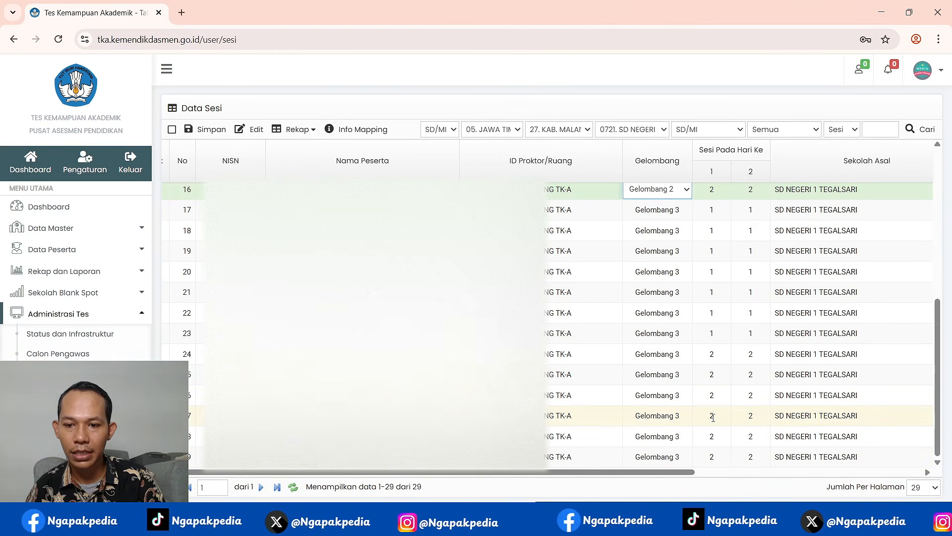
scroll(712, 417, "up", 3)
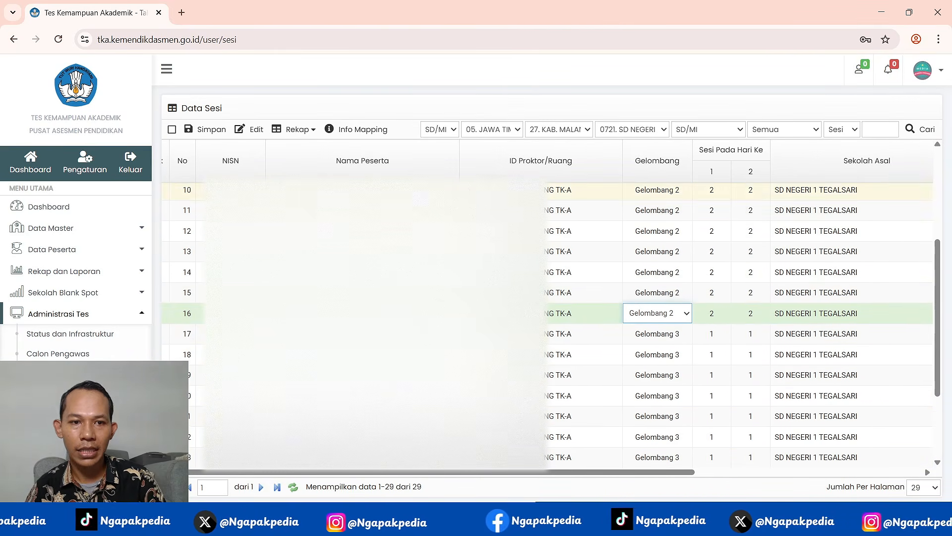
left_click(298, 128)
left_click(316, 163)
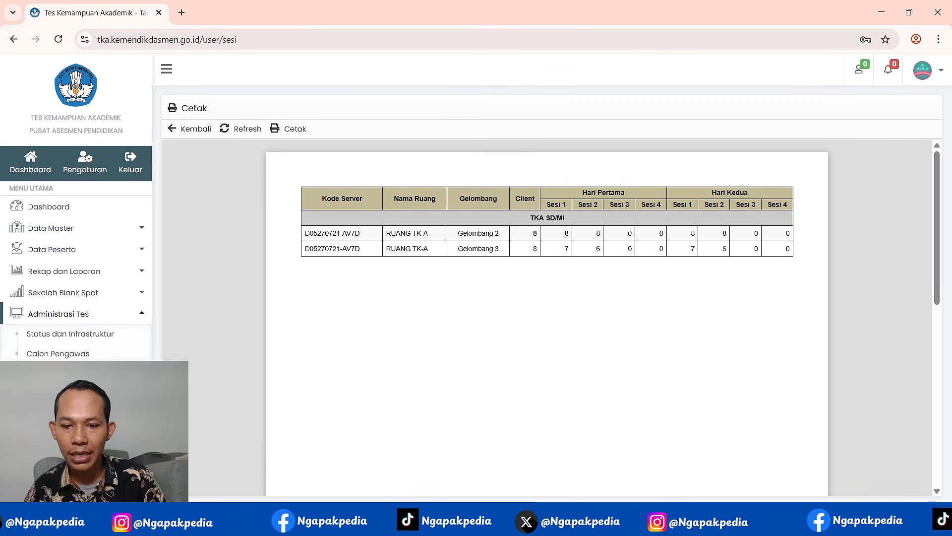
Switch to Excel and set the Gelombang 3 count for Sesi 2 to 6.
key("alt+Tab")
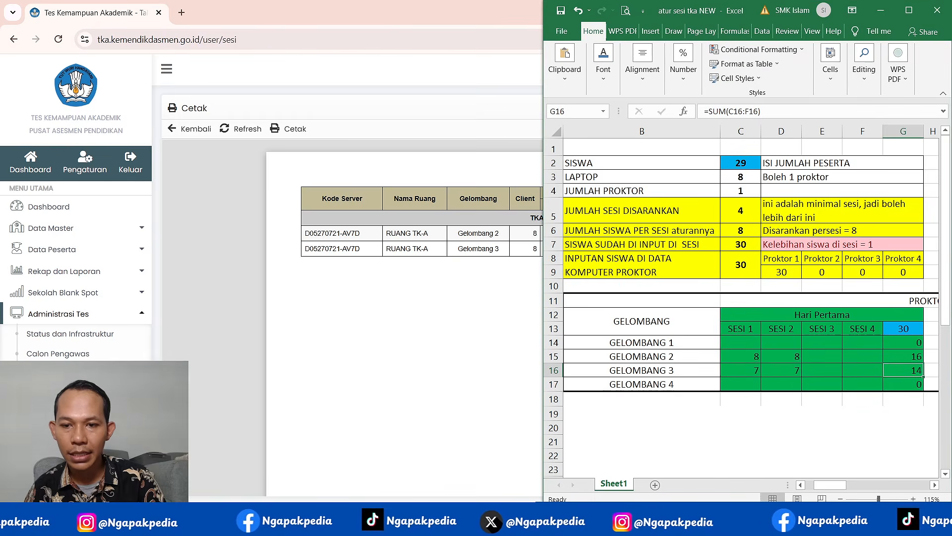
left_click(792, 372)
type("6")
key("Return")
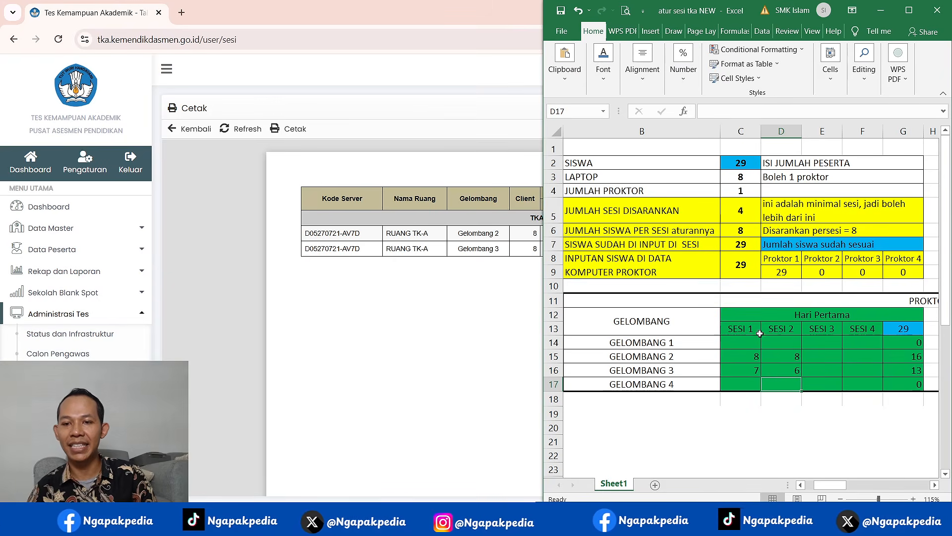
Return to the browser and examine the Gelombang 2 and Gelombang 3 session counts in the recap.
left_click(478, 274)
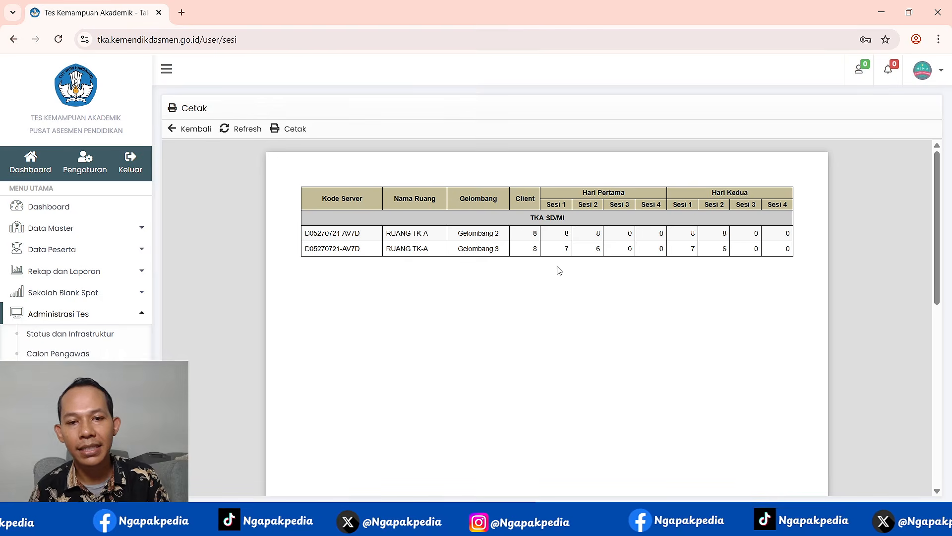
left_click_drag(478, 236, 501, 252)
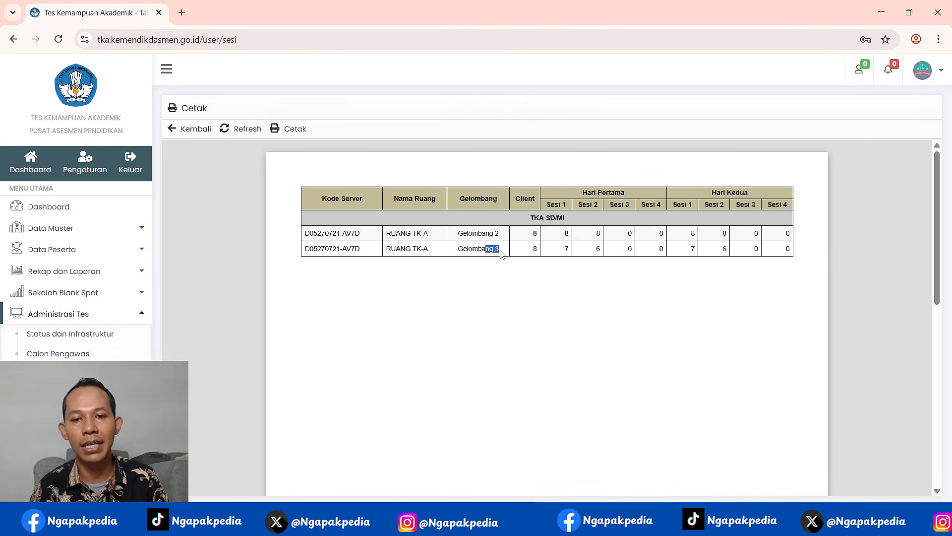
left_click(575, 233)
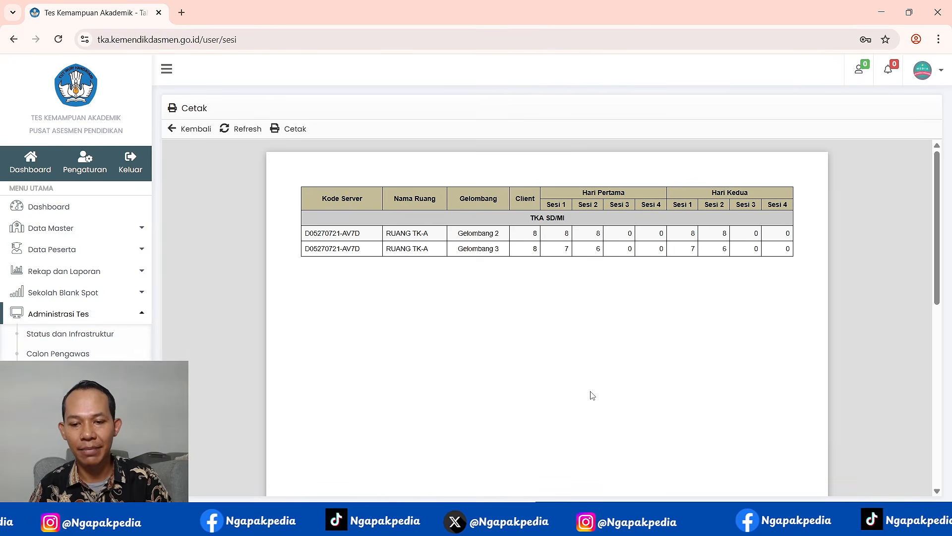
Switch to the Notepad list of session illustrations and insert "SISWA," after 351 in the fourth item.
key("alt+Tab")
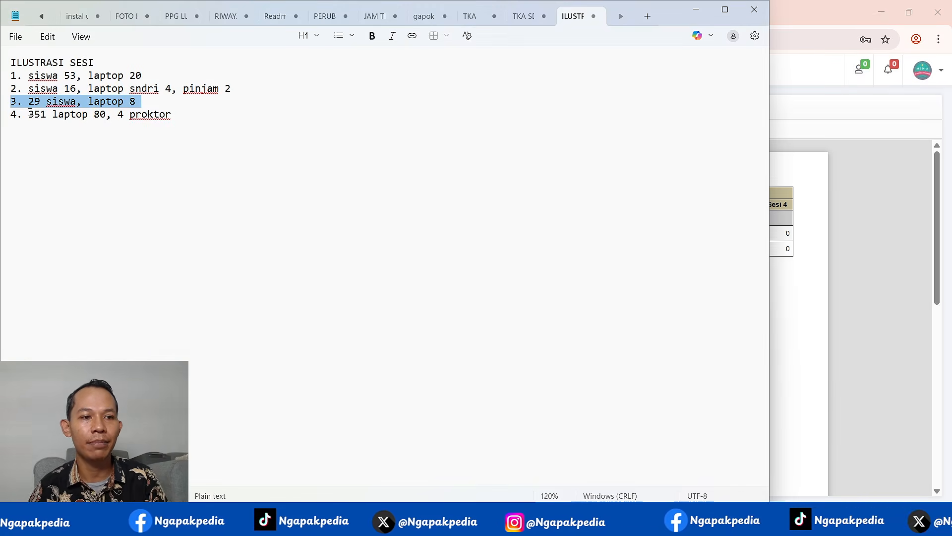
left_click(3, 119)
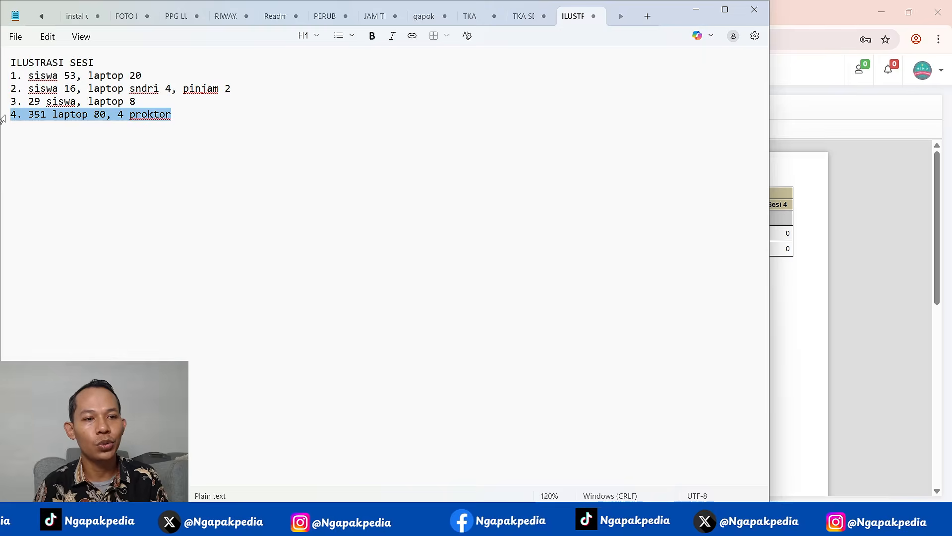
left_click(52, 116)
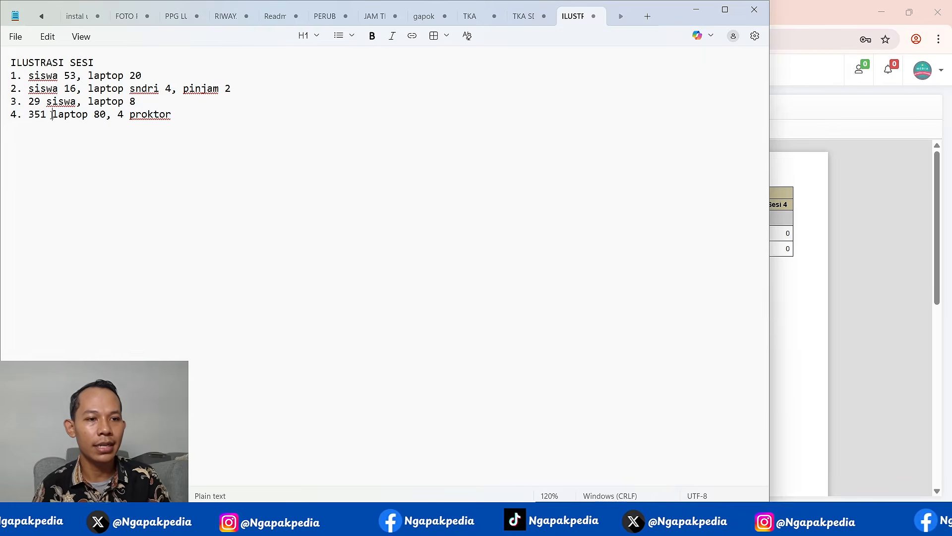
type("SISWA,")
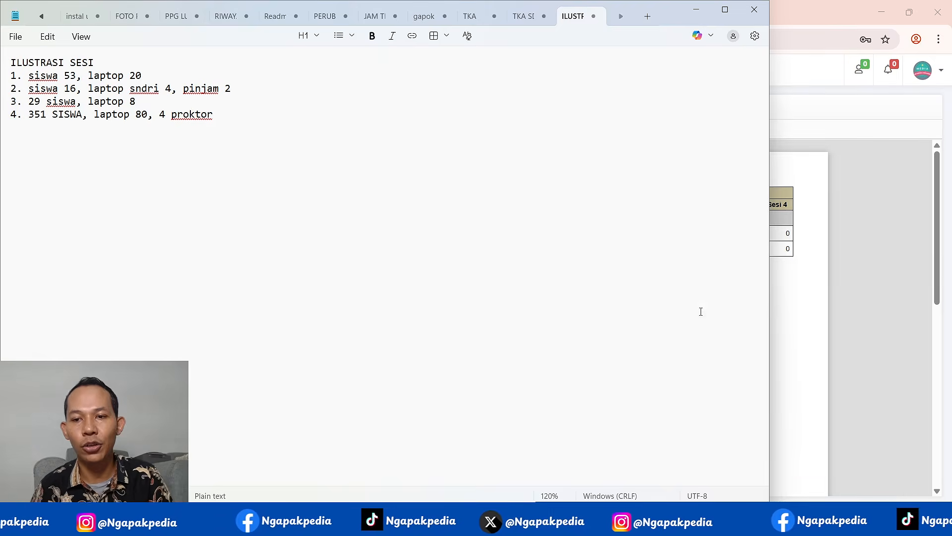
Switch from the browser to the Excel session planner and clear the first-day Sesi 1 and Sesi 2 counts for Gelombang 2 and Gelombang 3.
left_click(816, 308)
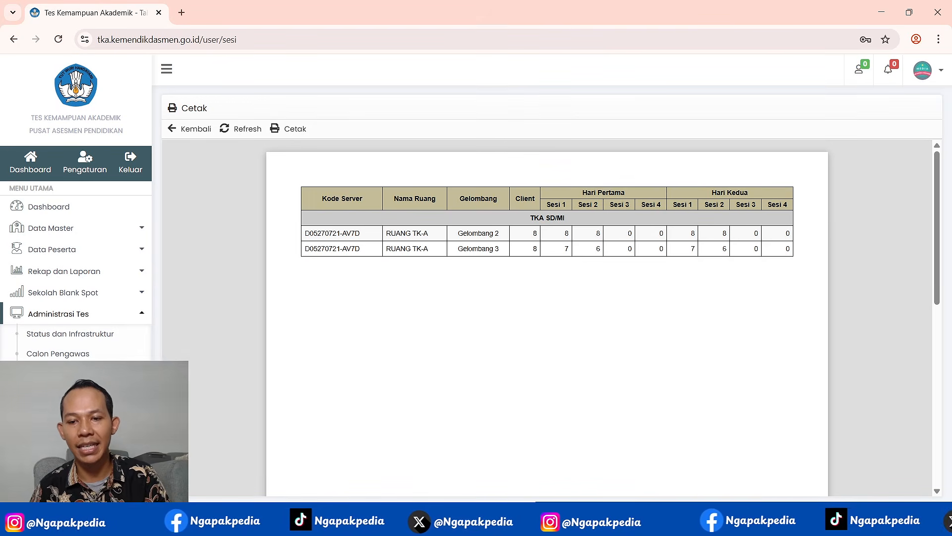
left_click(749, 521)
left_click(935, 31)
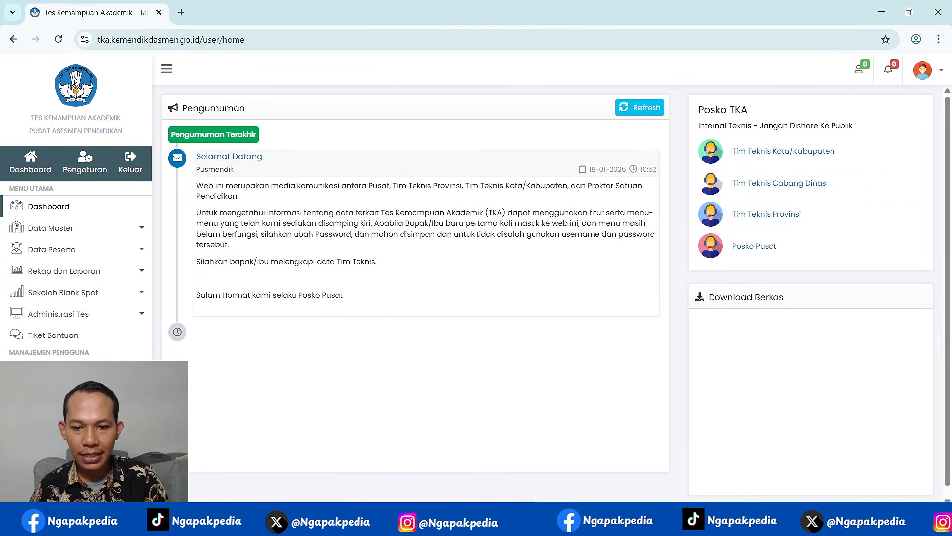
left_click(714, 521)
left_click_drag(746, 354, 792, 371)
key("Delete")
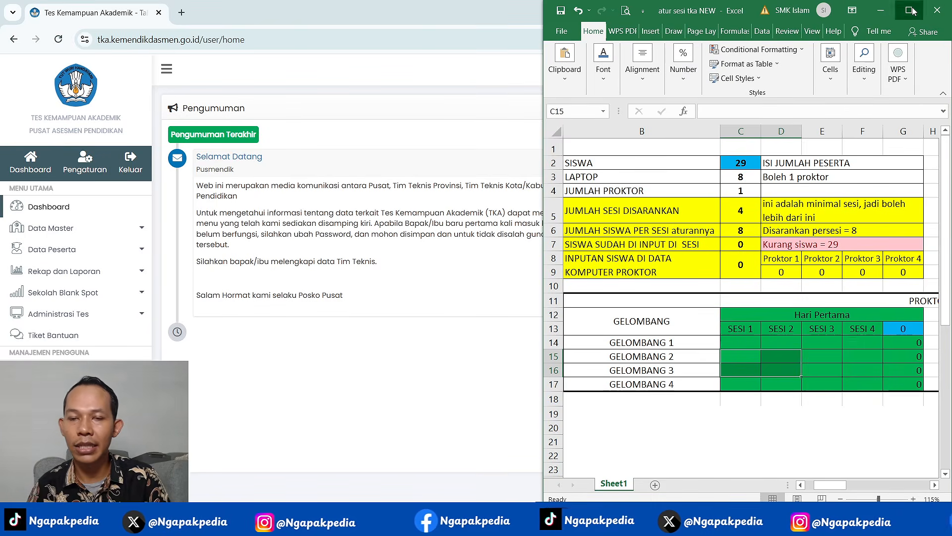
left_click(911, 11)
Set the planner's student count to 351, laptop count to 80 and proctor count to 4.
left_click(191, 164)
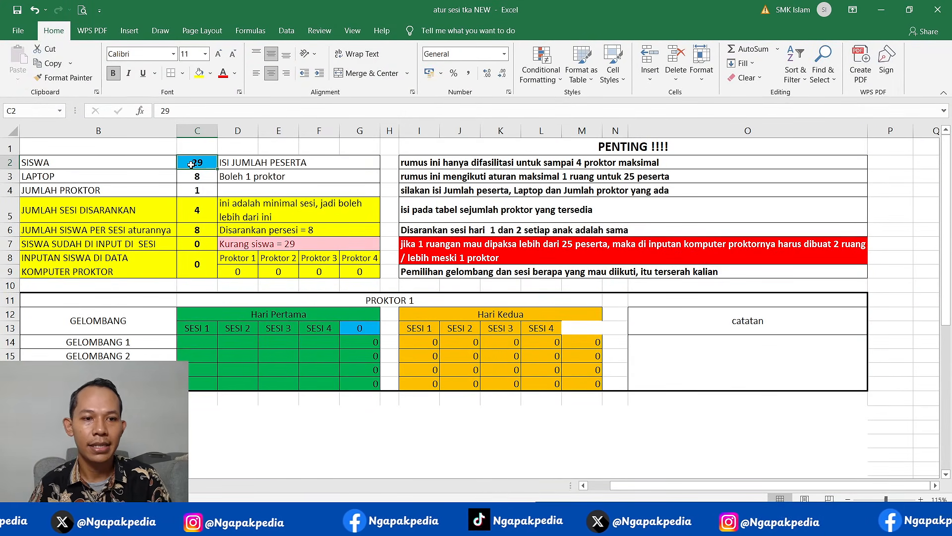
type("351")
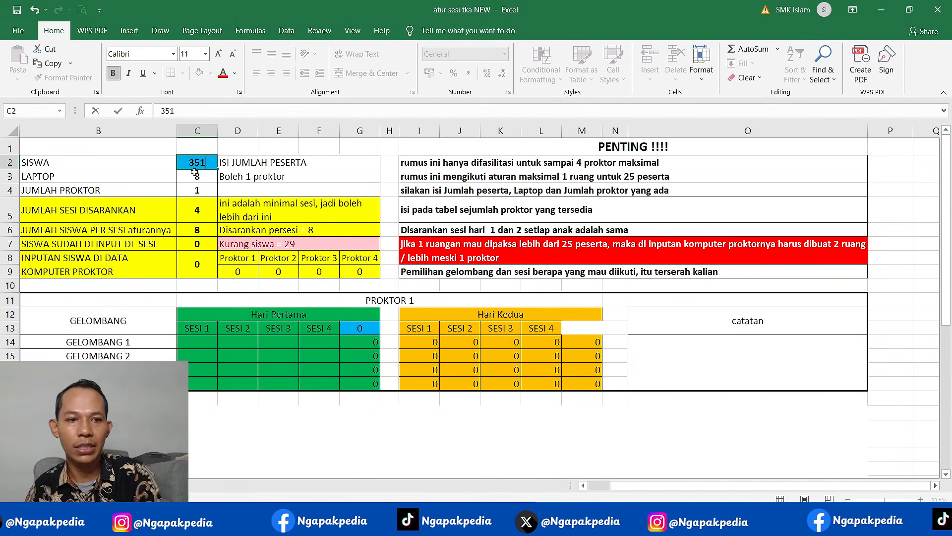
left_click(196, 174)
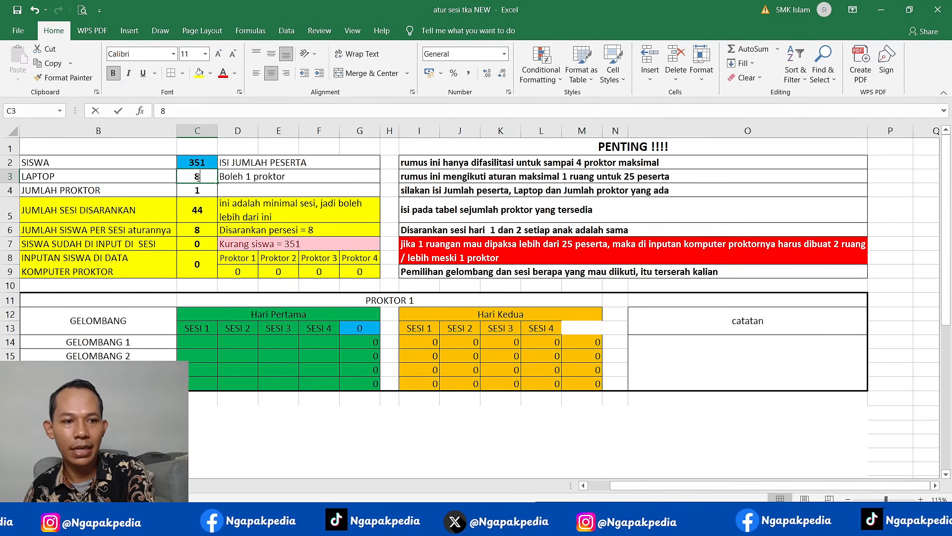
double_click(198, 177)
type("0")
left_click(200, 189)
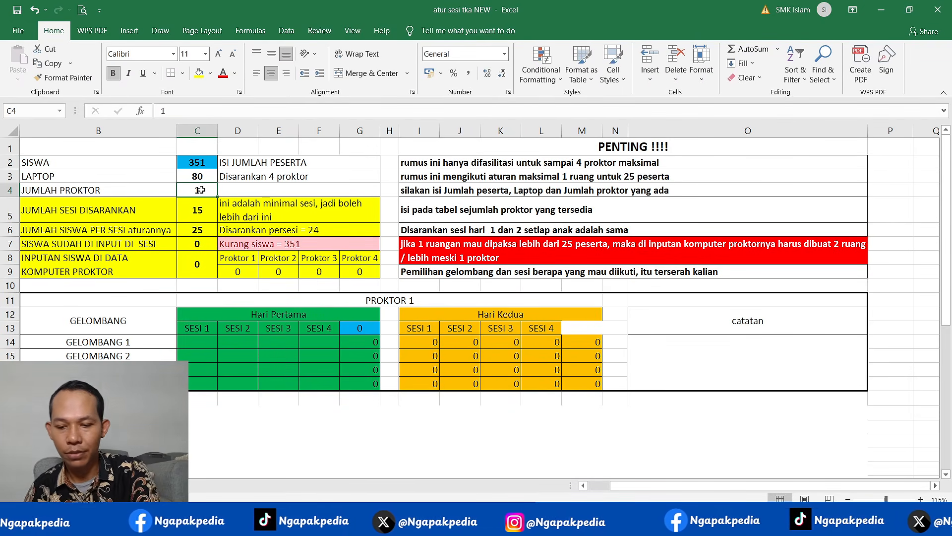
type("4")
key("Return")
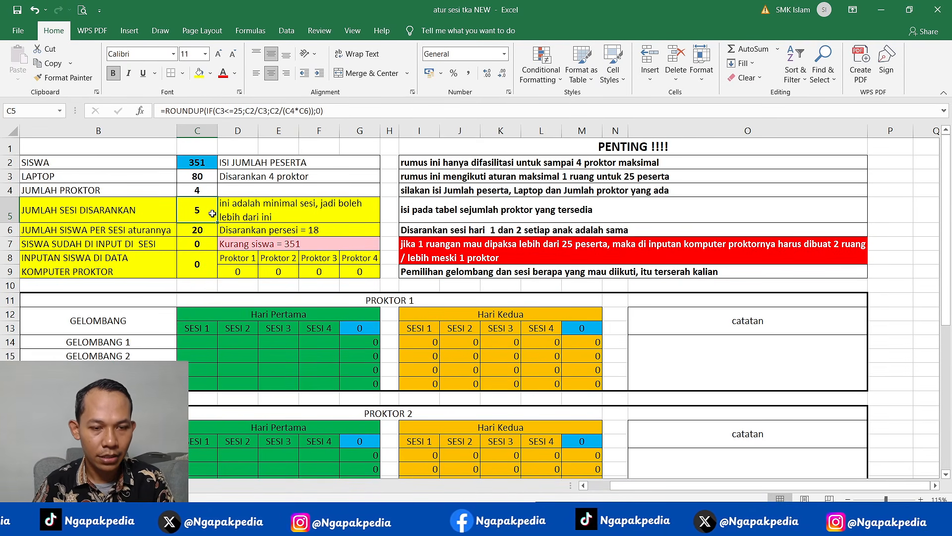
Examine the recommended number of sessions against the four Gelombang 1 sessions in the Proktor 1 table.
scroll(203, 210, "down", 1)
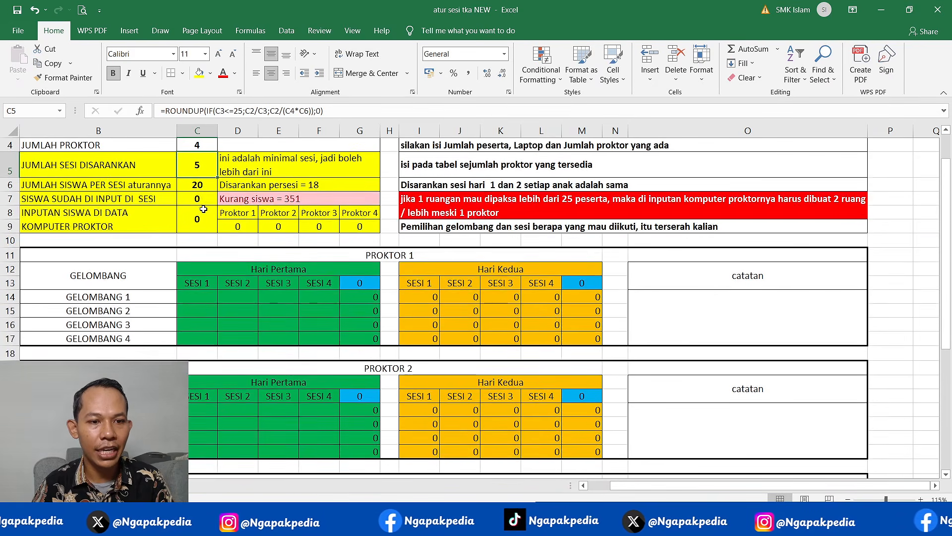
scroll(203, 209, "up", 1)
scroll(204, 209, "down", 1)
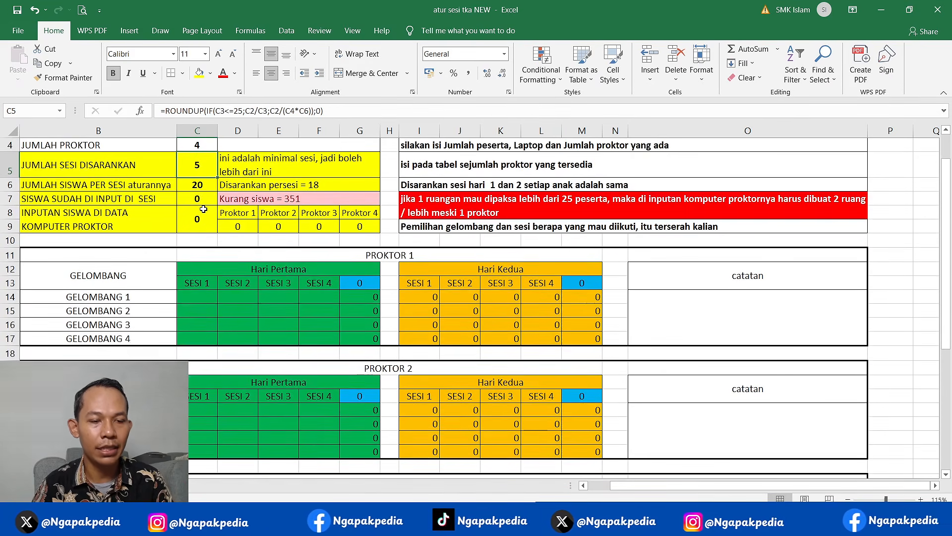
left_click_drag(143, 299, 325, 297)
left_click(195, 295)
left_click(139, 301)
scroll(225, 217, "up", 1)
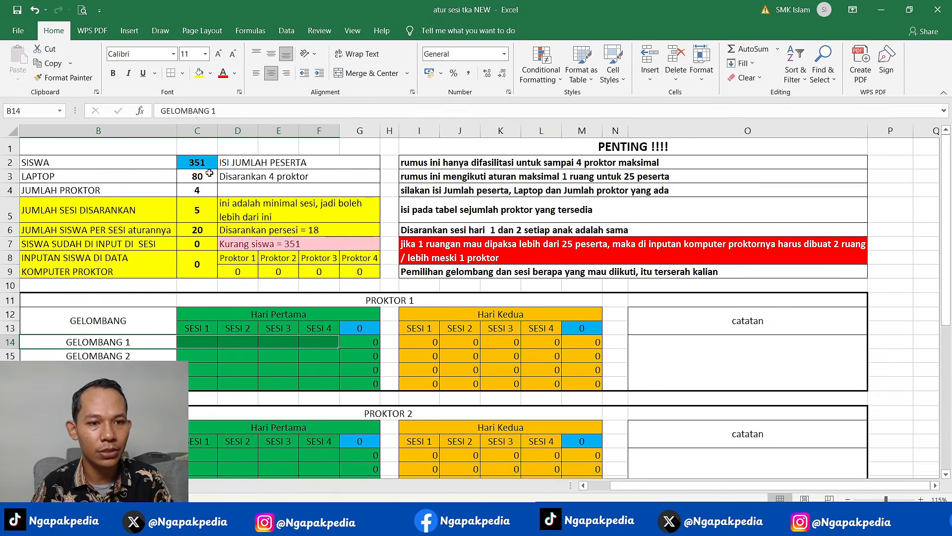
left_click(202, 217)
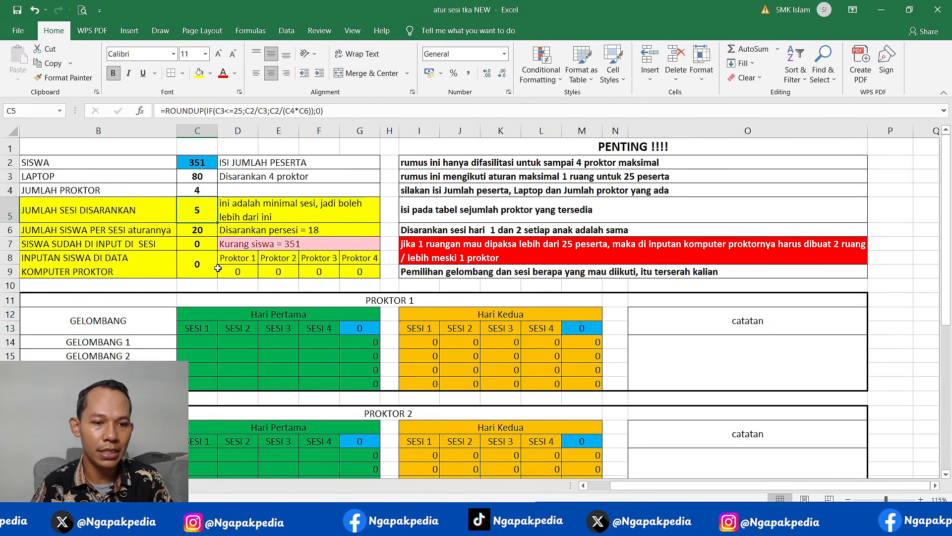
scroll(230, 325, "down", 1)
scroll(230, 325, "up", 1)
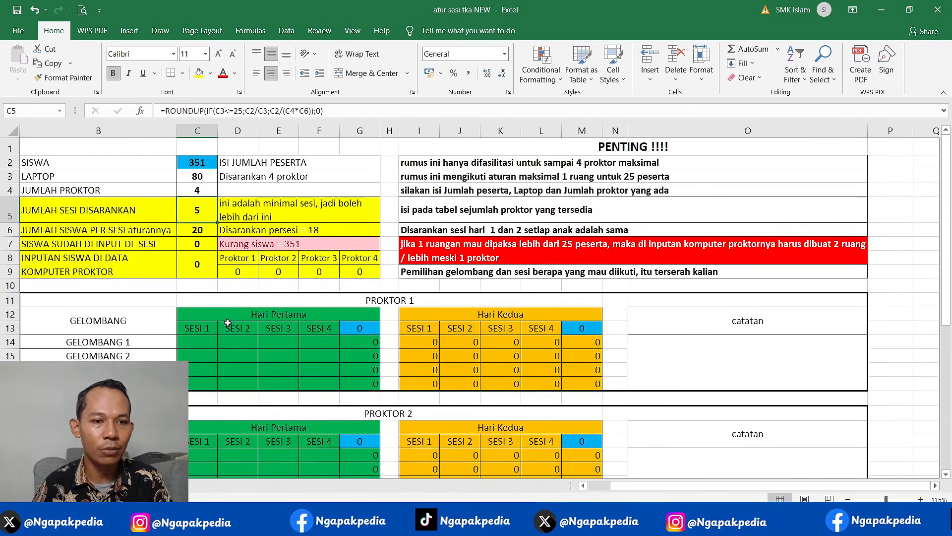
Examine the laptop and proctor counts, the recommended students per session, and the tables for all four proctors.
left_click(203, 178)
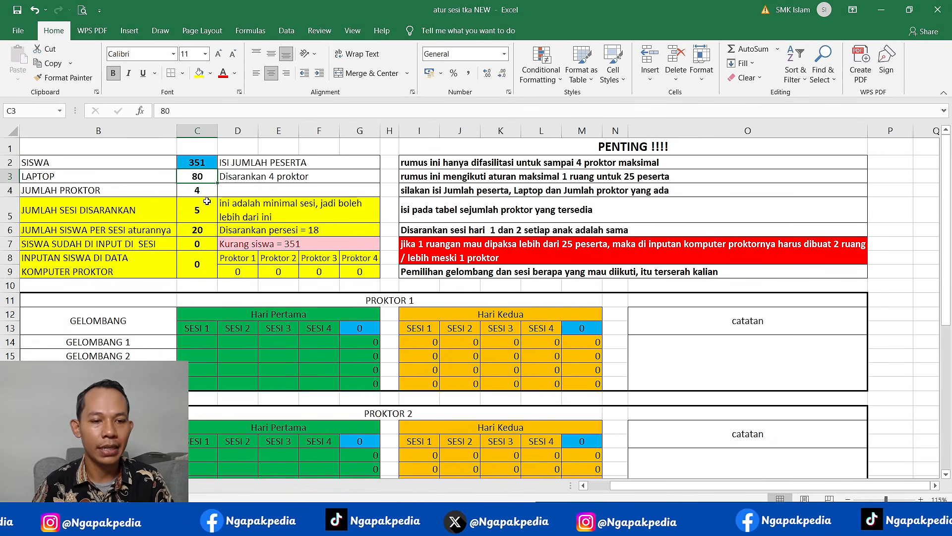
scroll(211, 318, "down", 1)
left_click(201, 298)
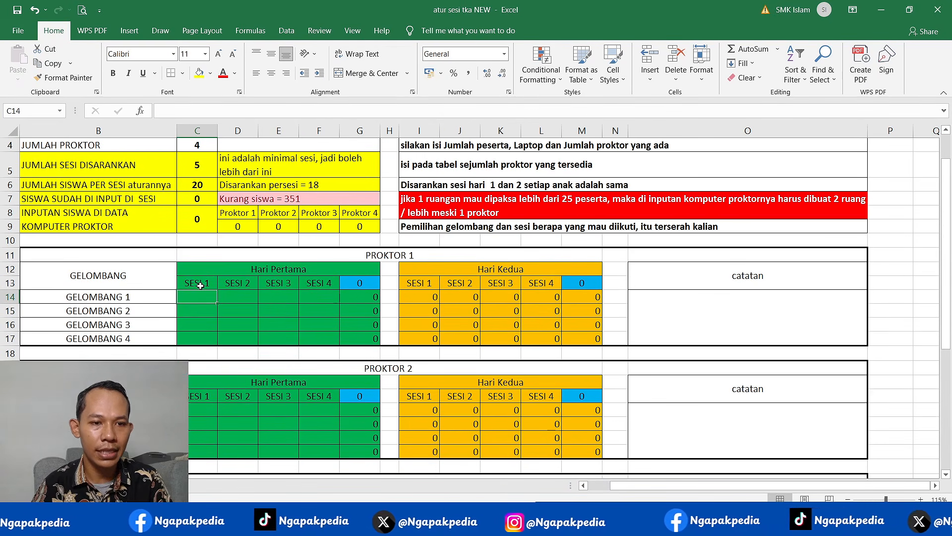
scroll(200, 257, "up", 1)
left_click(201, 177)
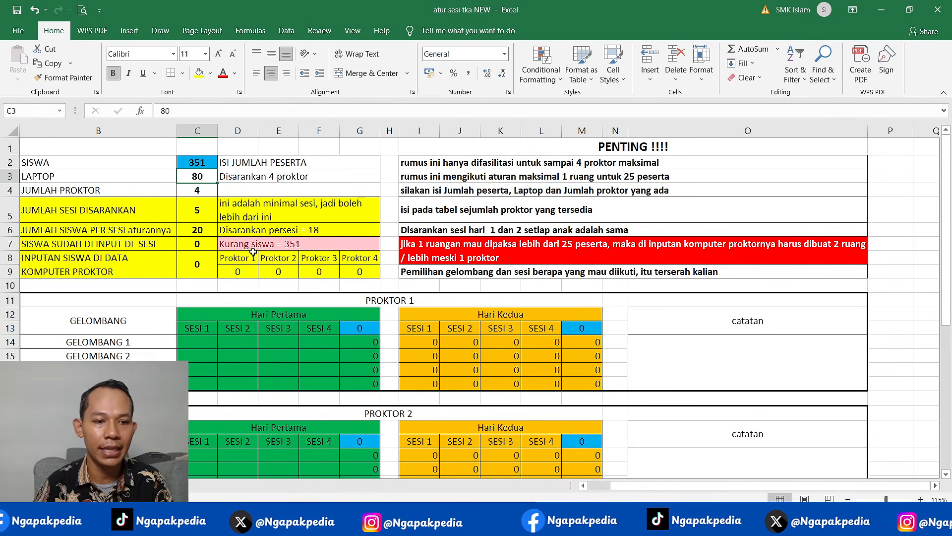
left_click(274, 233)
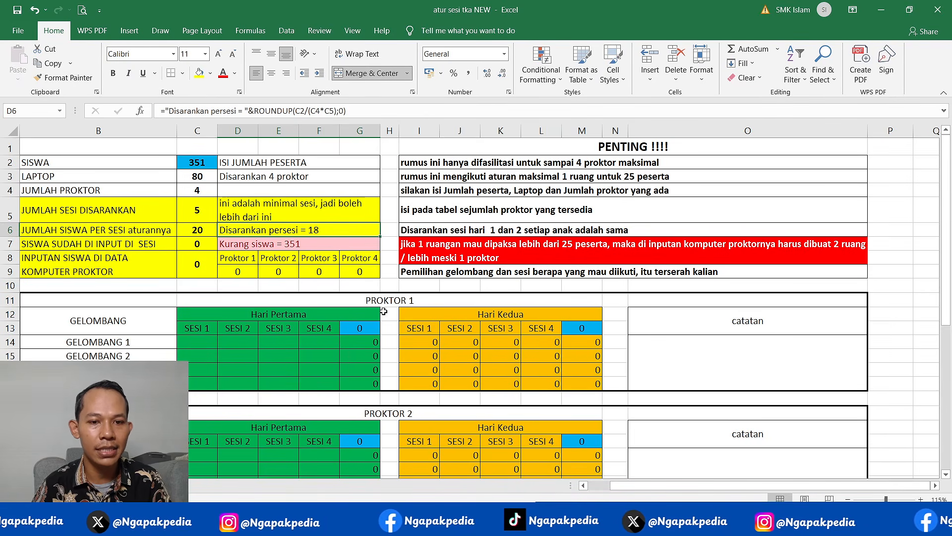
left_click(199, 190)
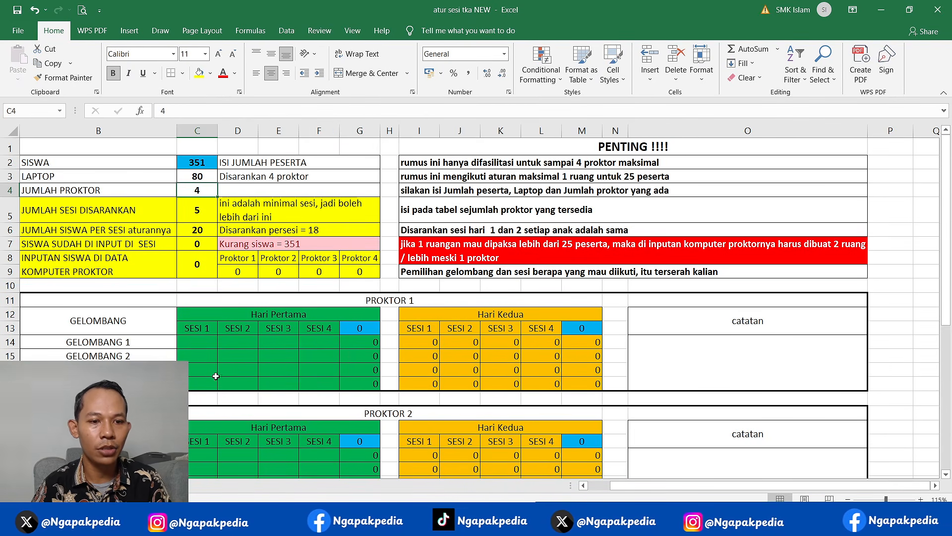
scroll(219, 383, "down", 6)
scroll(219, 383, "down", 1)
scroll(357, 352, "up", 1)
left_click(383, 372)
Enter 18 students in each of the four first-day sessions of Gelombang 1 for Proktor 1.
scroll(301, 344, "up", 4)
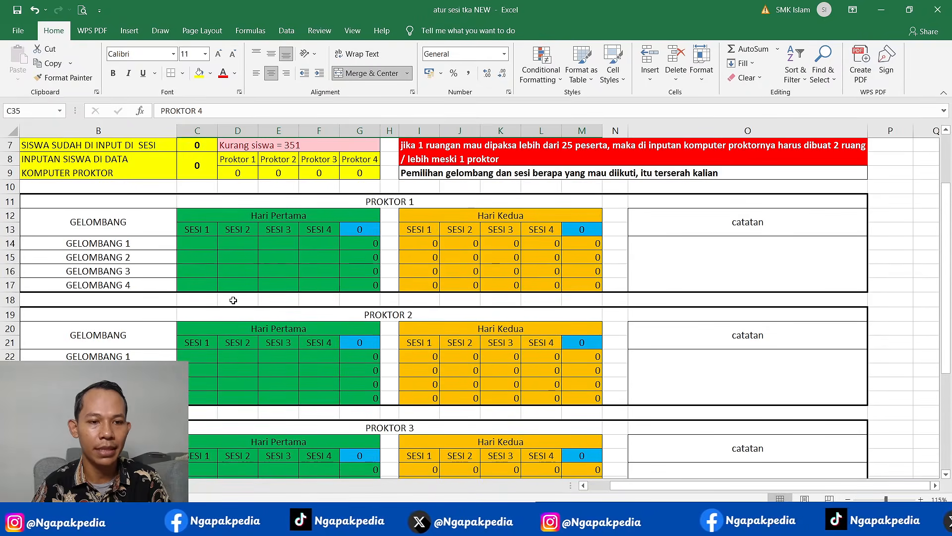
left_click(201, 240)
type("18")
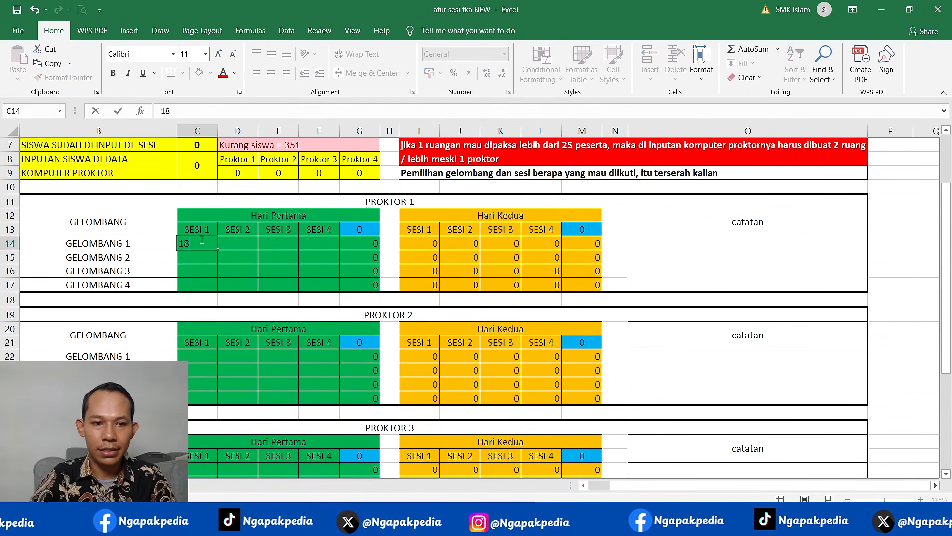
key("Tab")
type("18")
key("Tab")
type("18")
key("Tab")
type("18")
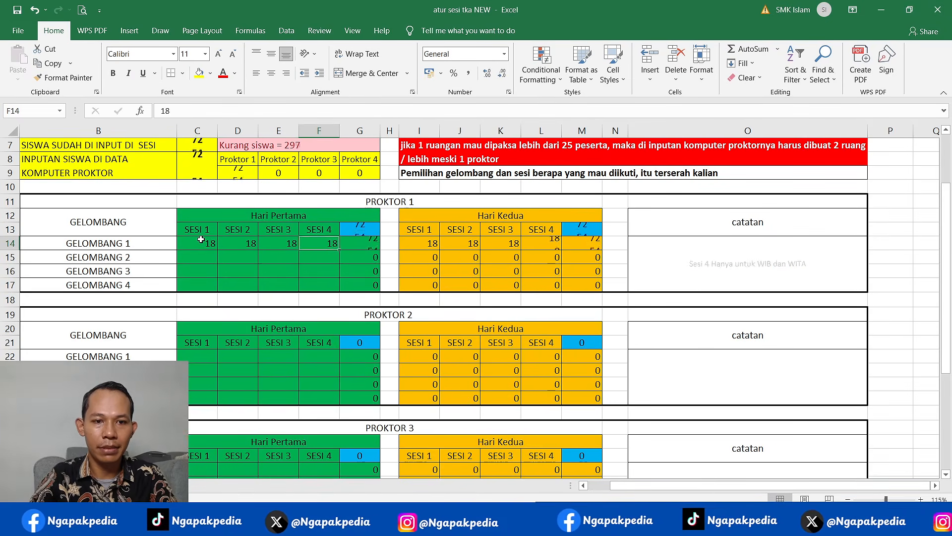
key("Tab")
Copy Proktor 1's first-day Gelombang 1 session counts to the Gelombang 1 rows of Proktor 2, Proktor 3 and Proktor 4.
left_click_drag(199, 245, 324, 244)
key("ctrl+c")
left_click(198, 356)
key("ctrl+v")
scroll(191, 396, "down", 1)
left_click(192, 426)
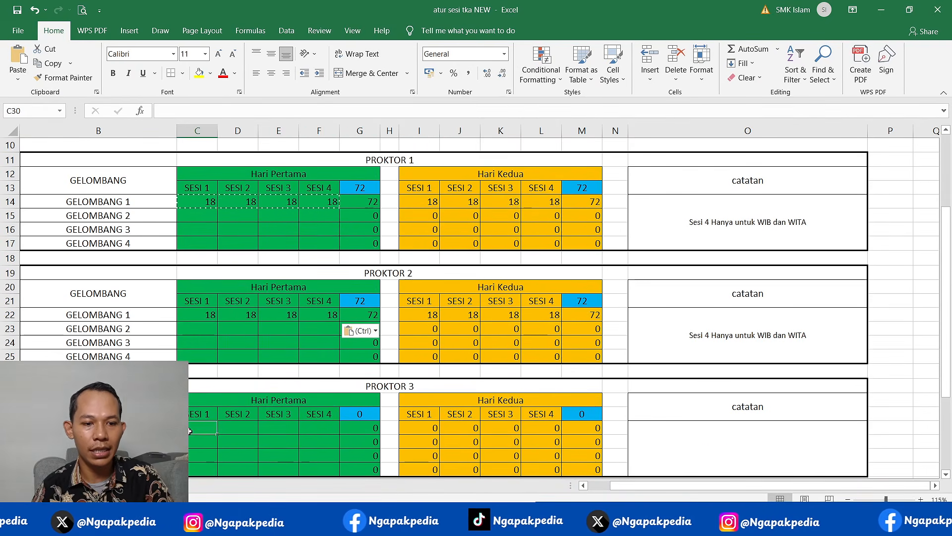
key("ctrl+v")
scroll(191, 422, "down", 3)
left_click(191, 412)
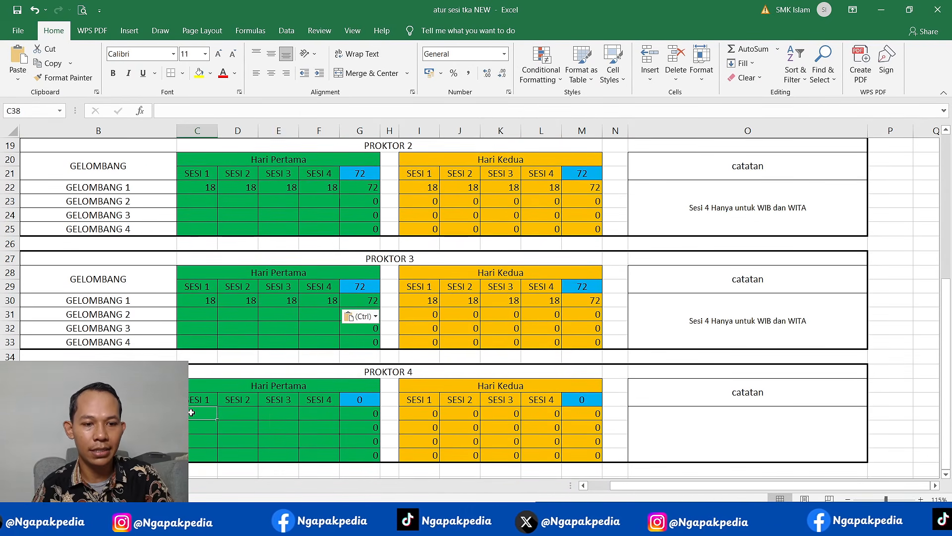
key("ctrl+v")
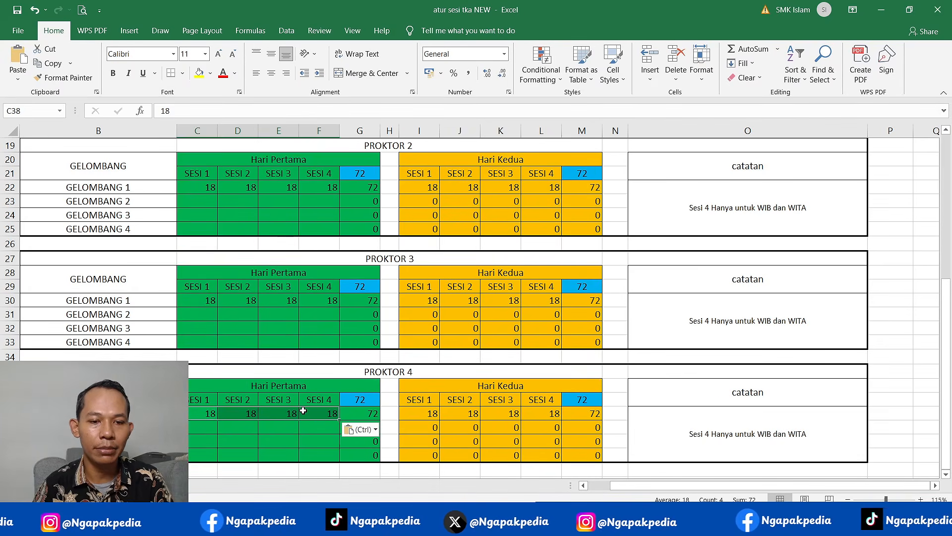
Enter 16 students in first-day Sesi 1 of Gelombang 2 for each of the four proctors.
scroll(309, 390, "up", 5)
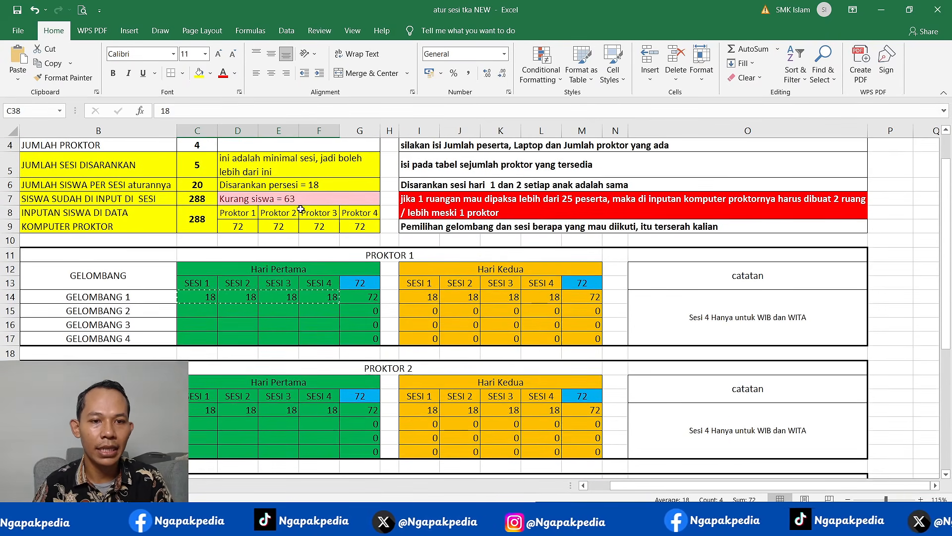
left_click(211, 311)
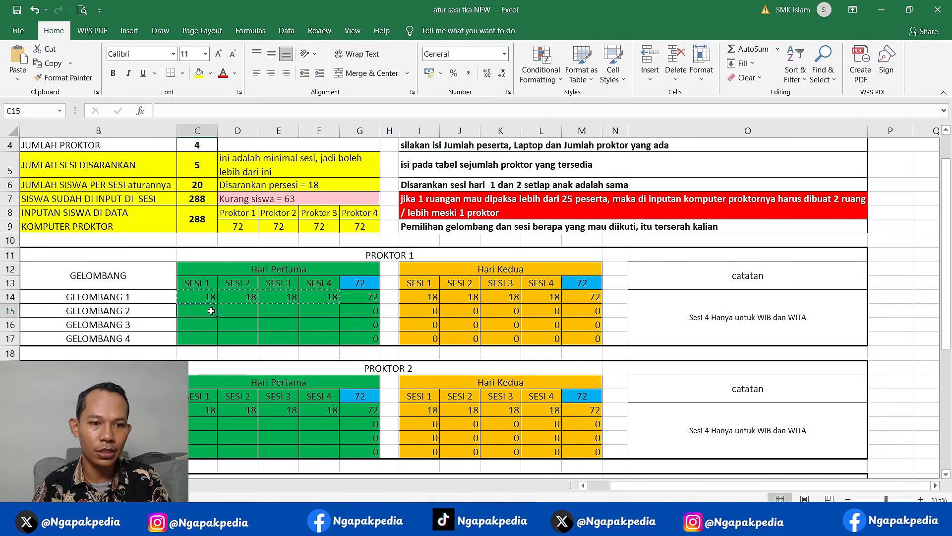
type("16")
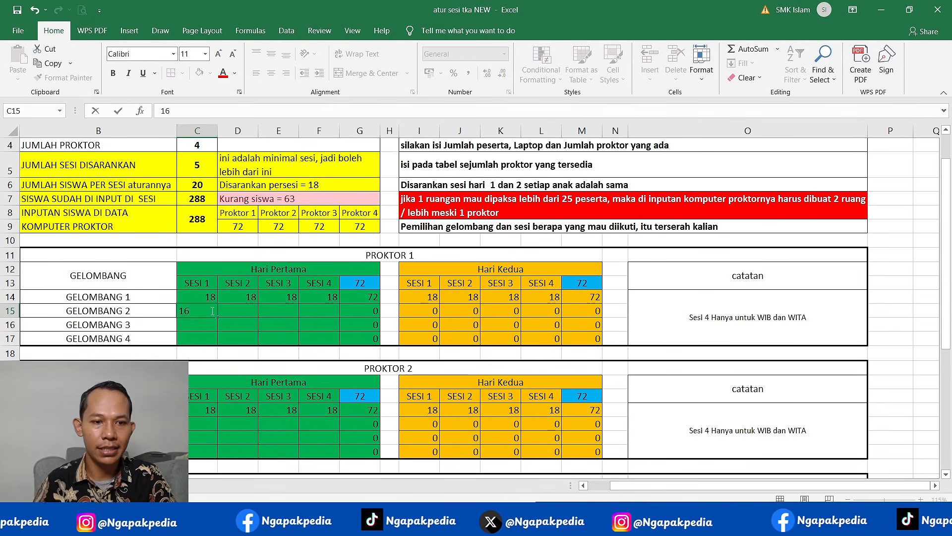
left_click(200, 427)
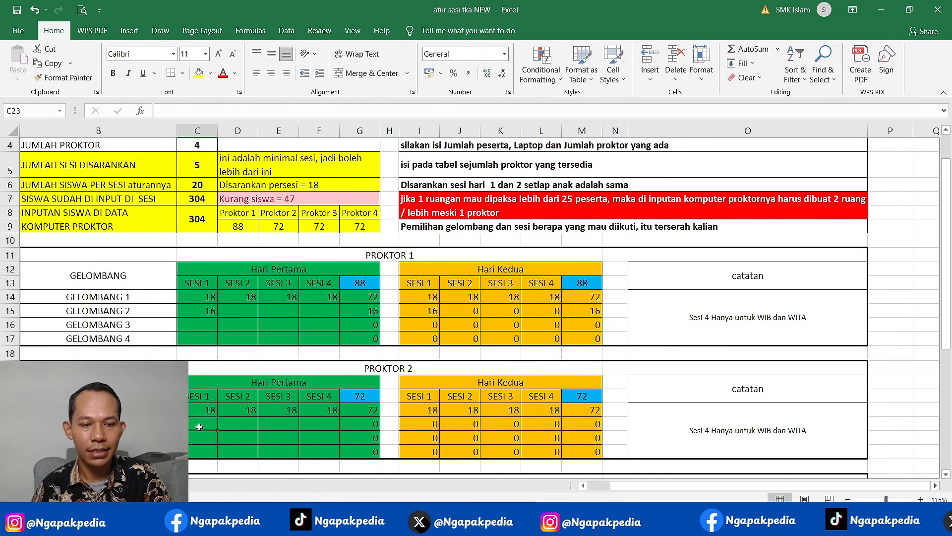
type("16")
scroll(201, 416, "down", 3)
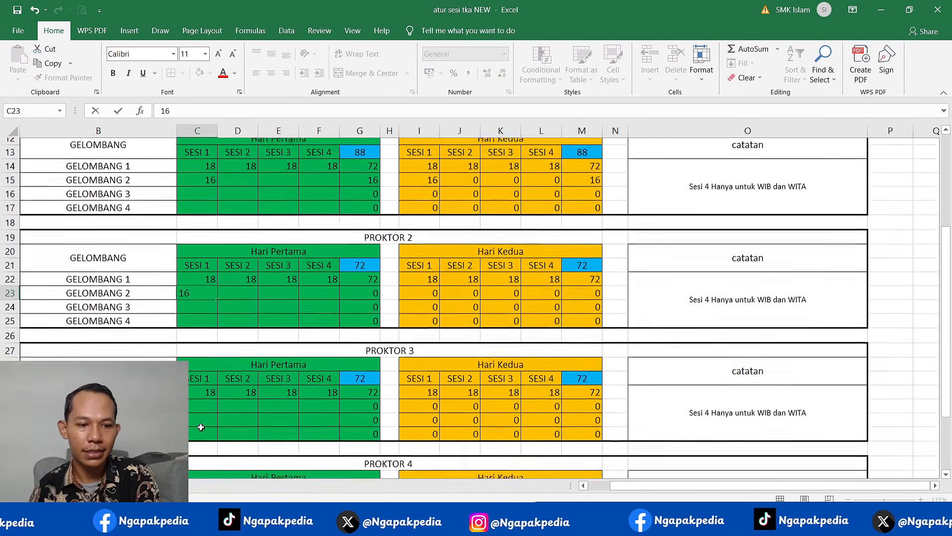
left_click(203, 403)
type("16")
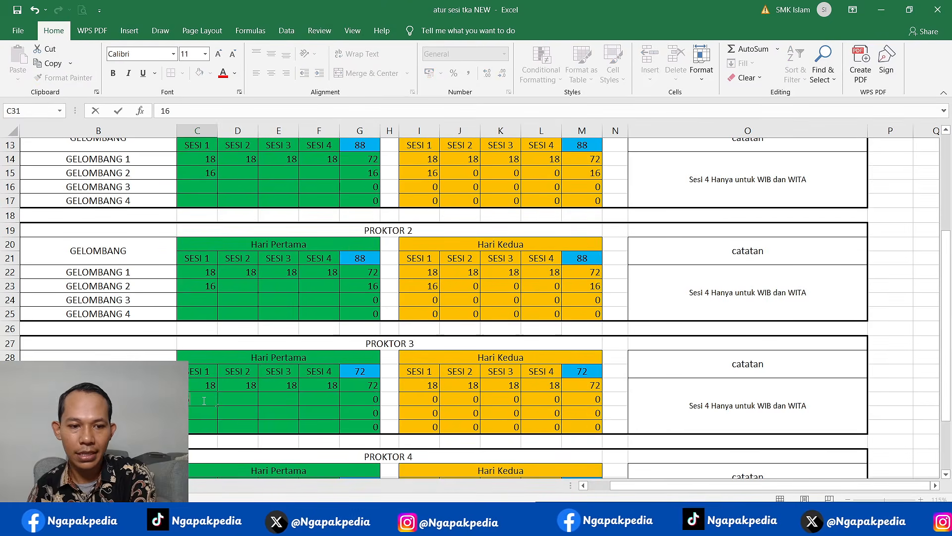
scroll(203, 402, "down", 2)
left_click(200, 428)
type("16")
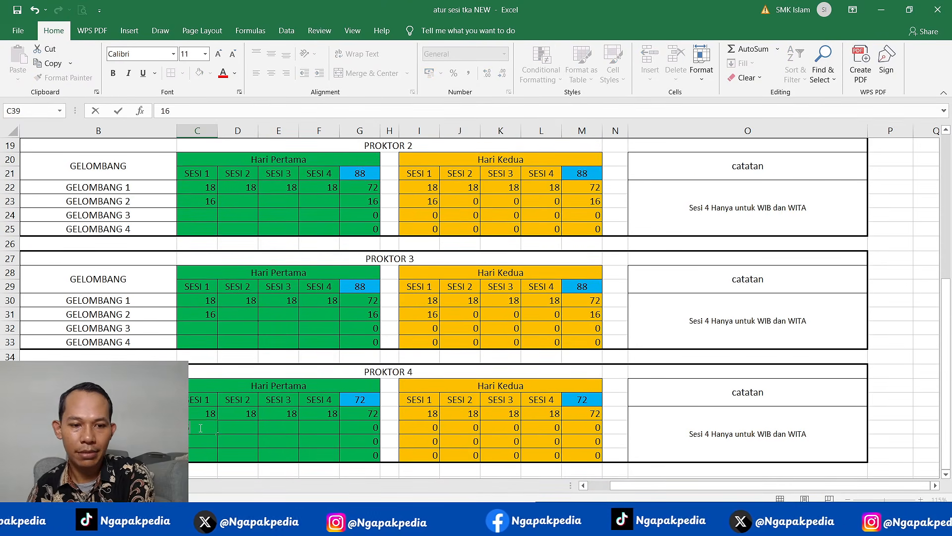
key("Return")
Check the entered student total, and set Proktor 4's first-day Sesi 1 count for Gelombang 2 to 15.
scroll(292, 347, "up", 6)
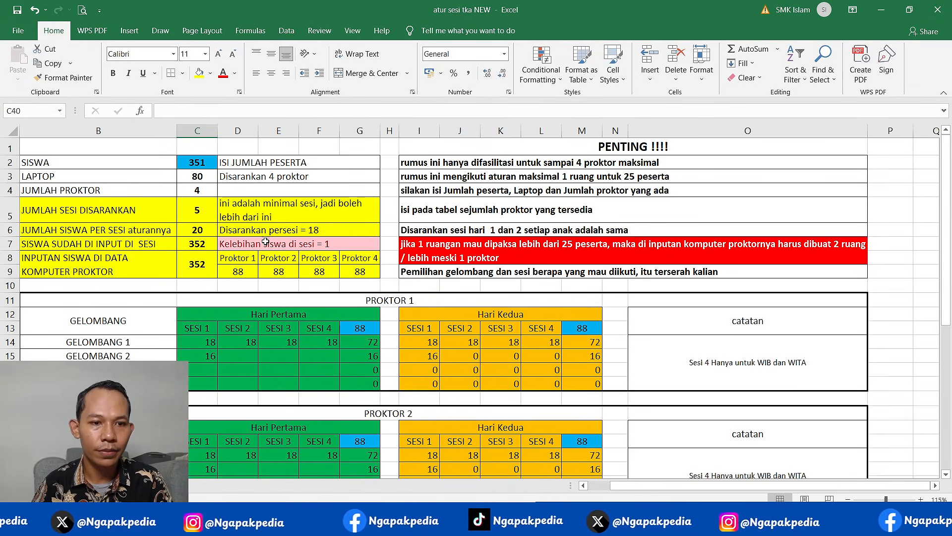
scroll(225, 327, "down", 3)
scroll(224, 326, "down", 4)
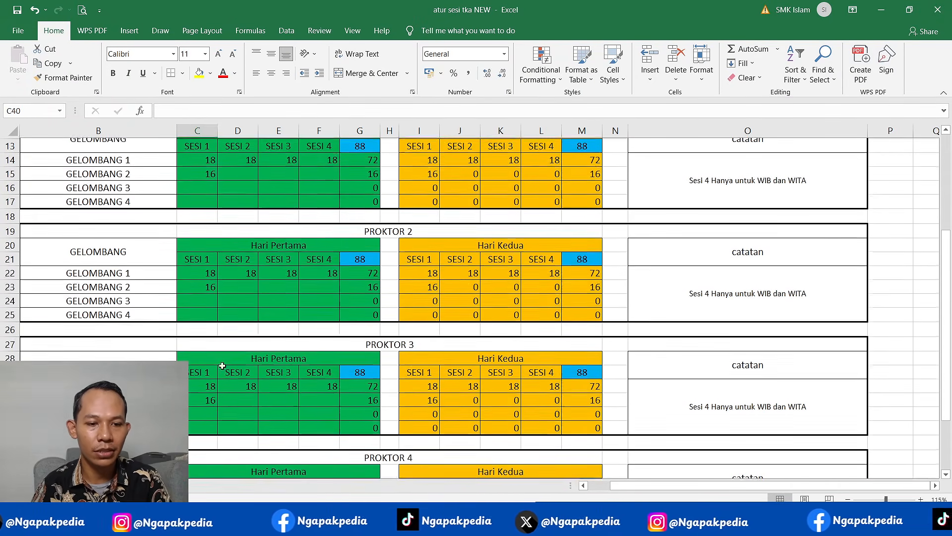
left_click(210, 385)
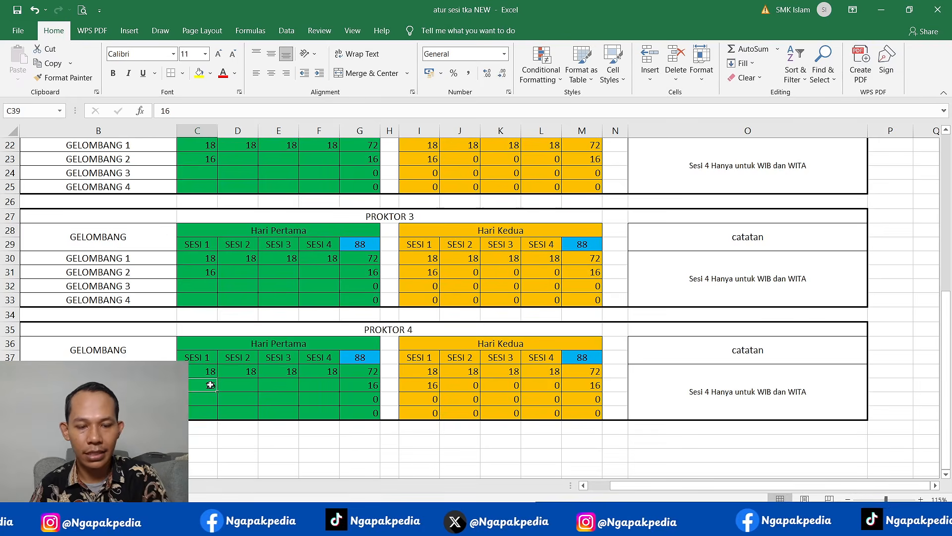
type("15")
key("Return")
scroll(248, 345, "up", 7)
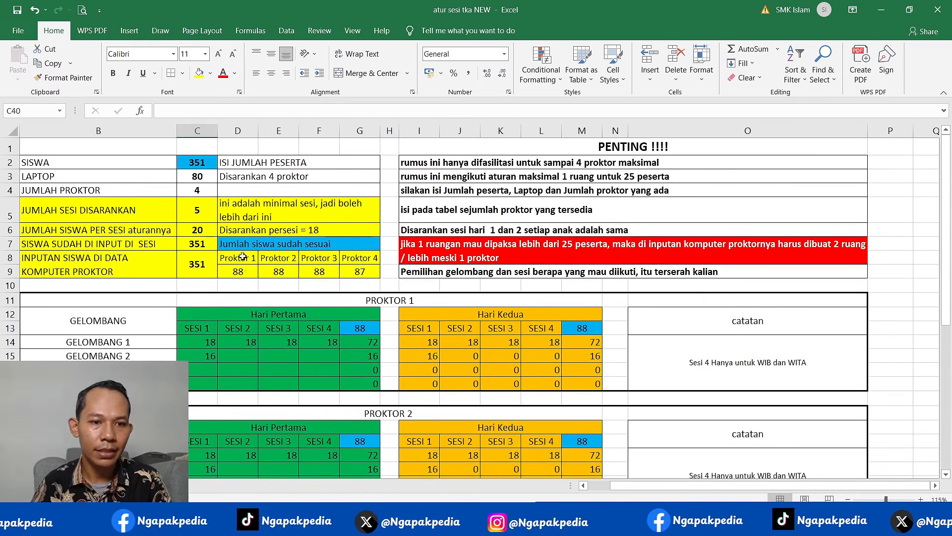
For Proktor 1's first day, clear Gelombang 1 Sesi 4 and enter 18 students in Gelombang 2 Sesi 2.
left_click(197, 245)
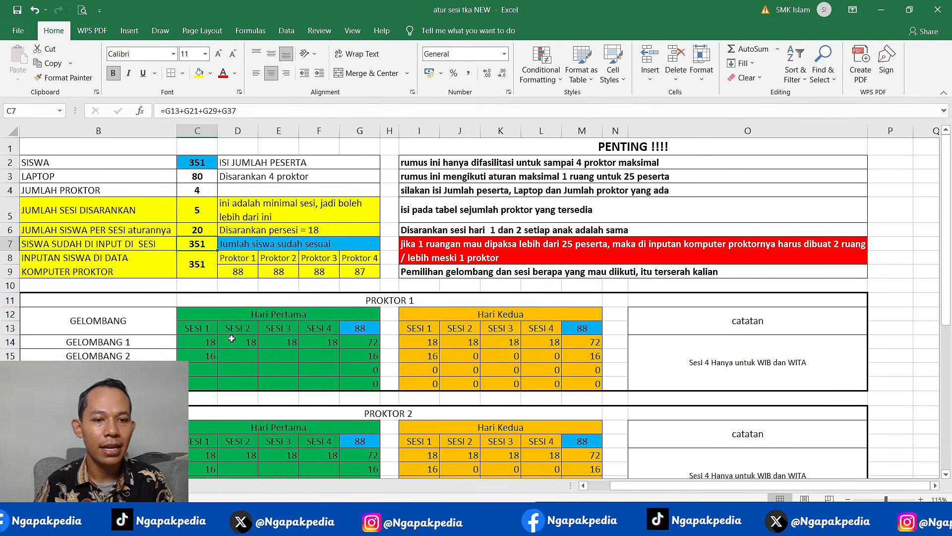
scroll(232, 339, "down", 1)
left_click(333, 296)
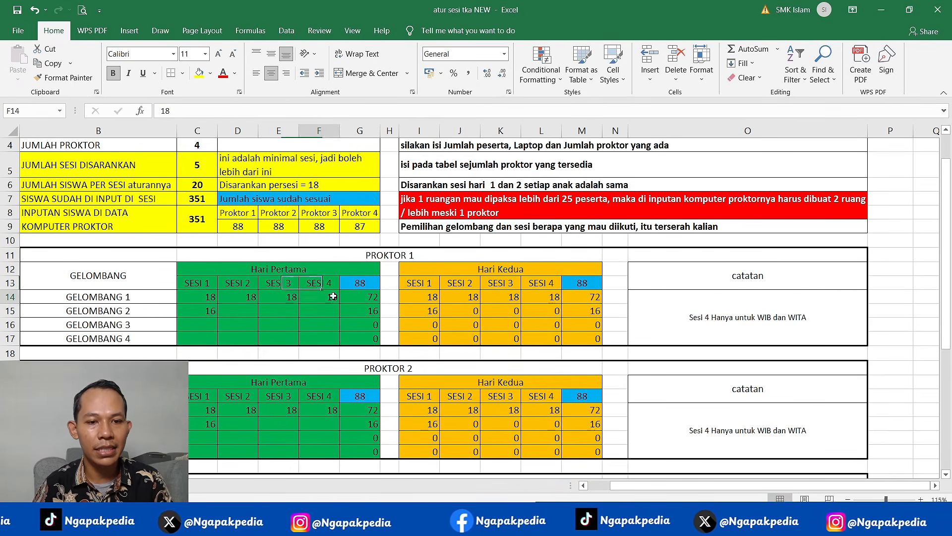
key("Delete")
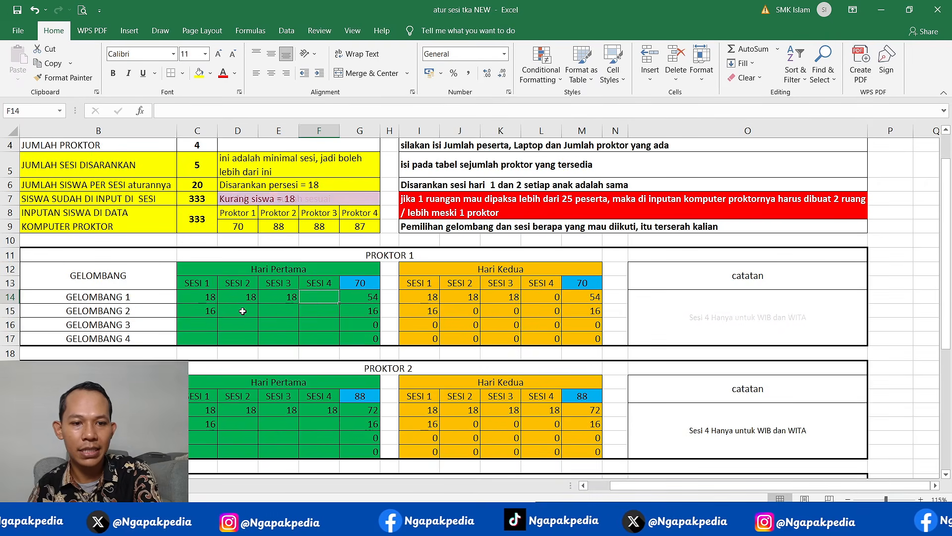
left_click(241, 311)
type("18")
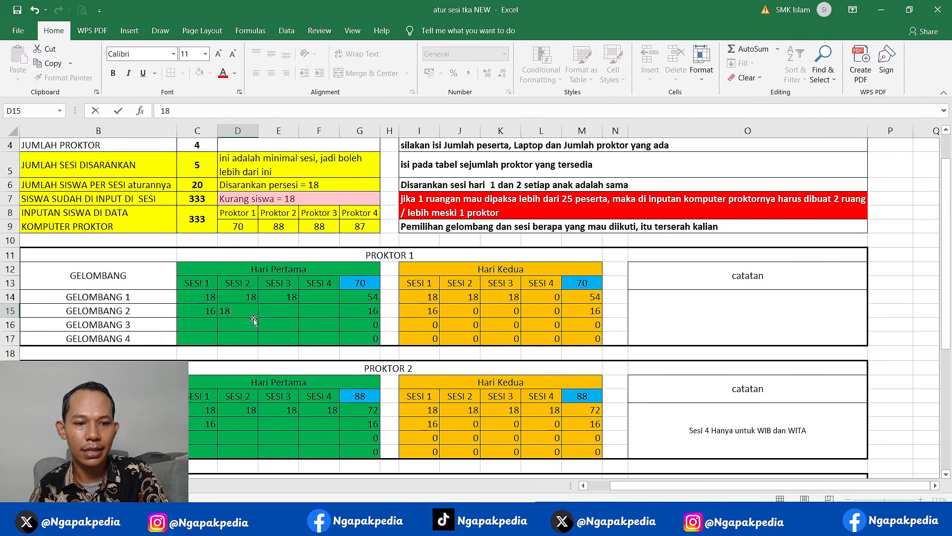
For Proktor 2's first day, clear Gelombang 1 Sesi 4 and enter 18 students in Gelombang 2 Sesi 2.
scroll(249, 314, "down", 1)
left_click(320, 354)
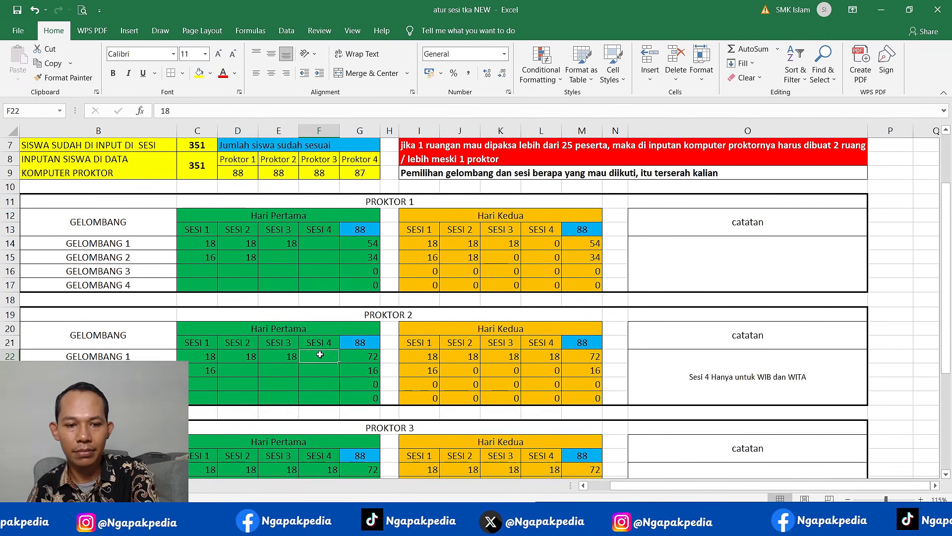
key("Delete")
left_click(250, 370)
type("18")
For Proktor 3's first day, enter 18 students in Gelombang 2 Sesi 2 and clear Gelombang 1 Sesi 4.
scroll(250, 370, "down", 1)
scroll(250, 370, "down", 3)
left_click(249, 363)
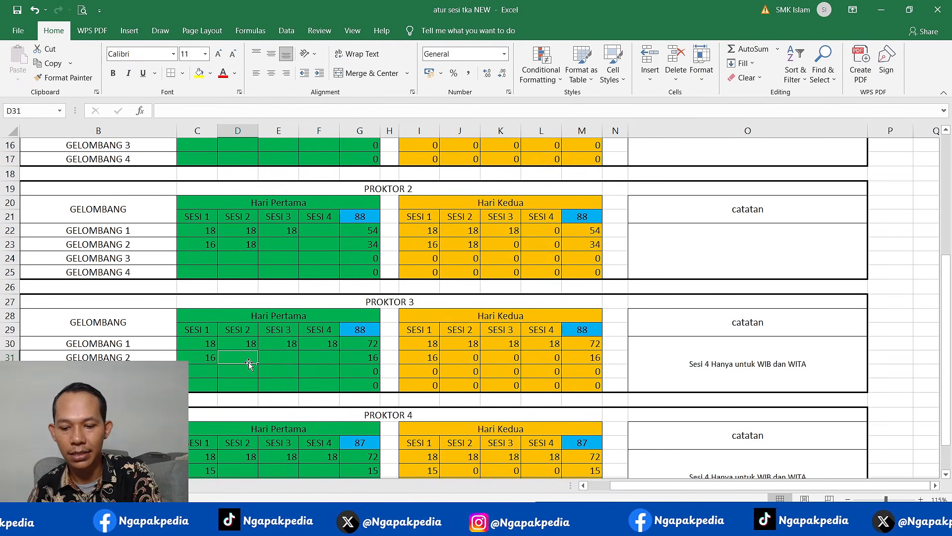
type("18")
left_click(318, 344)
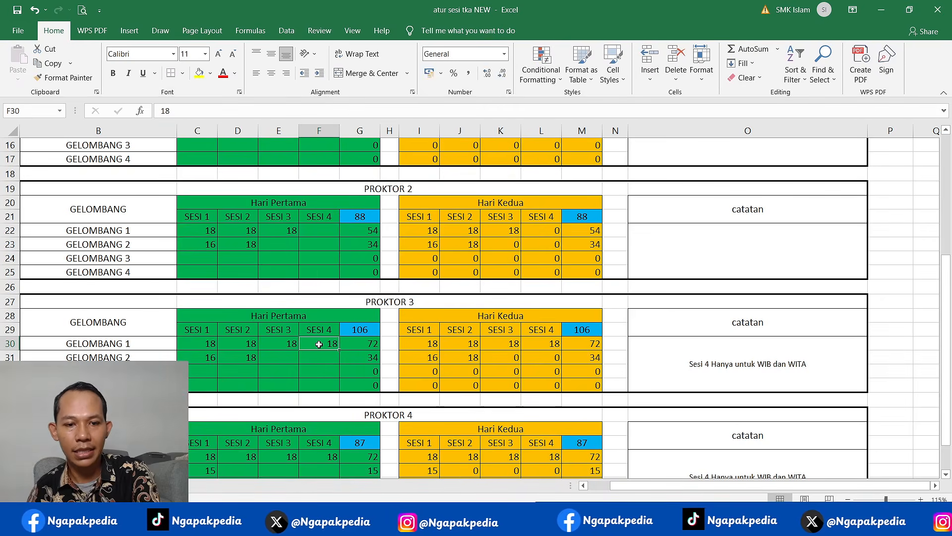
key("Delete")
For Proktor 4's first day, enter 18 students in Gelombang 2 Sesi 2 and clear Gelombang 1 Sesi 4.
scroll(274, 397, "down", 2)
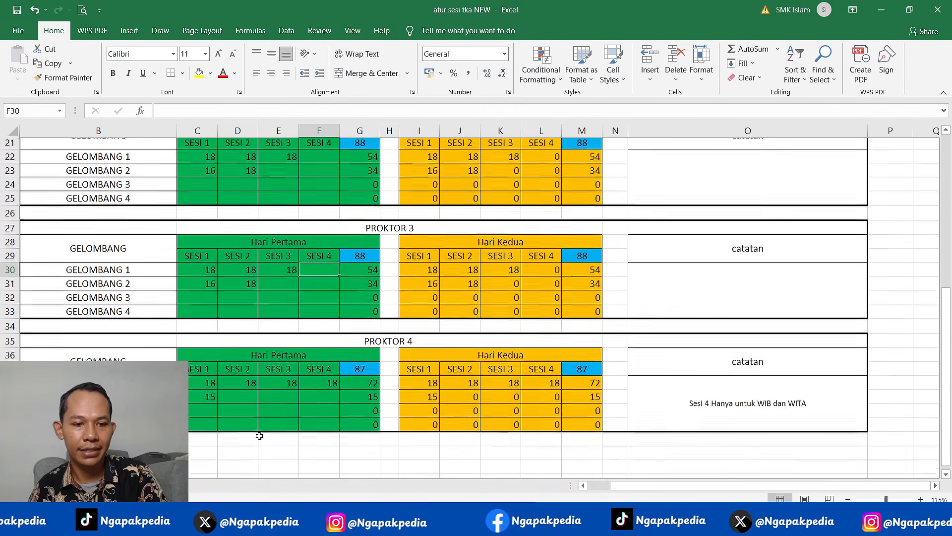
left_click(244, 385)
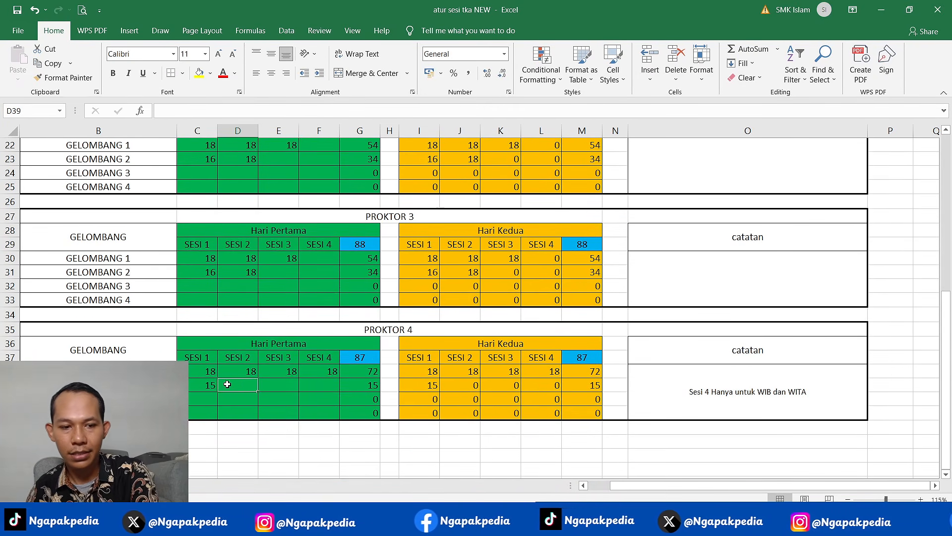
type("1")
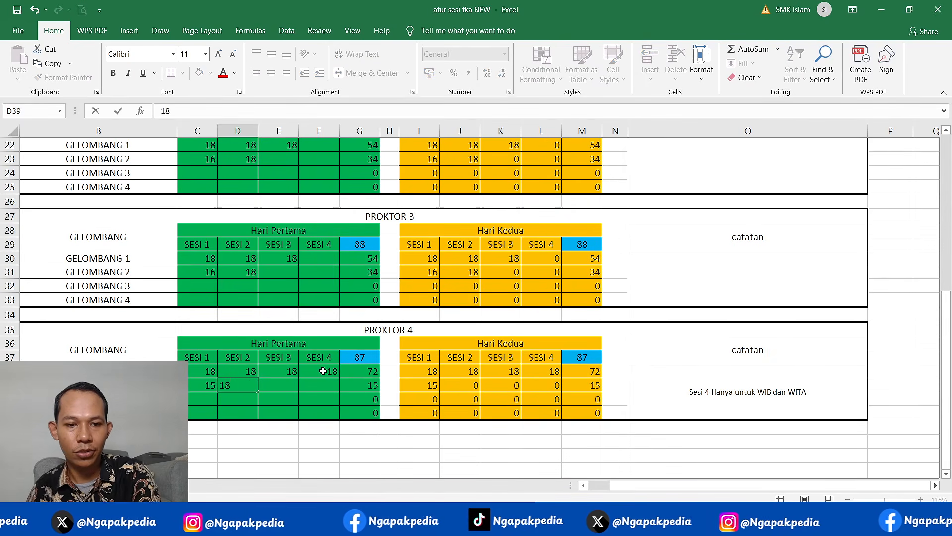
type("8")
left_click(323, 371)
key("Delete")
Review the four proctors' session counts against the prescribed number of students per session.
left_click(285, 371)
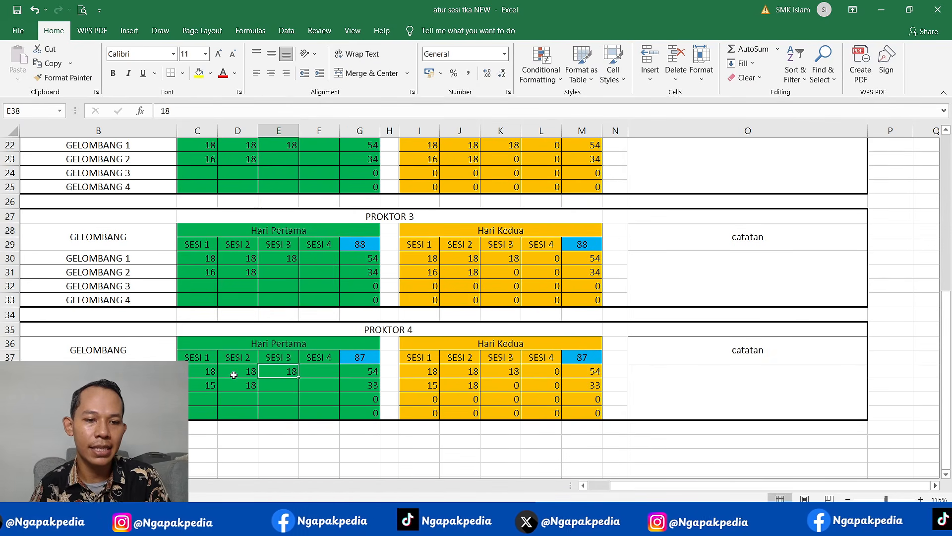
key("Left")
key("Left")
scroll(213, 322, "up", 7)
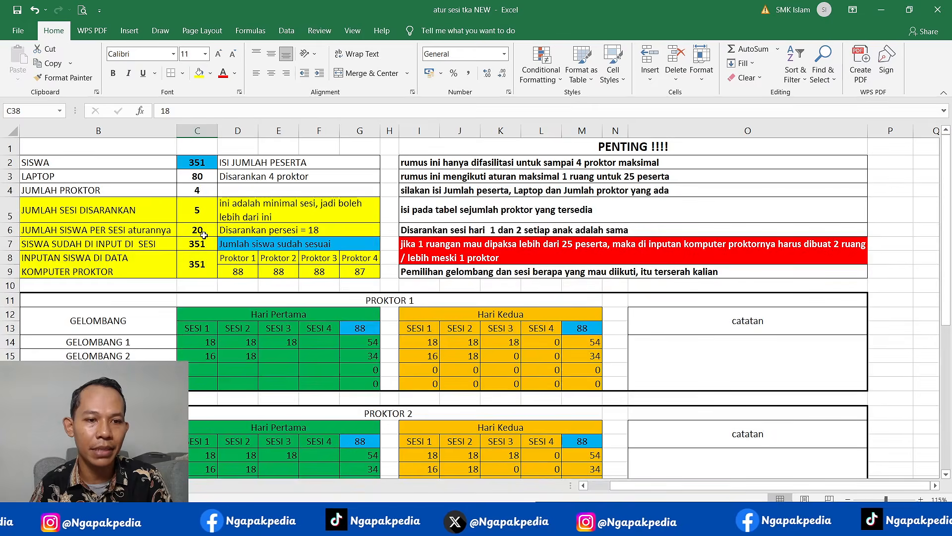
left_click(203, 234)
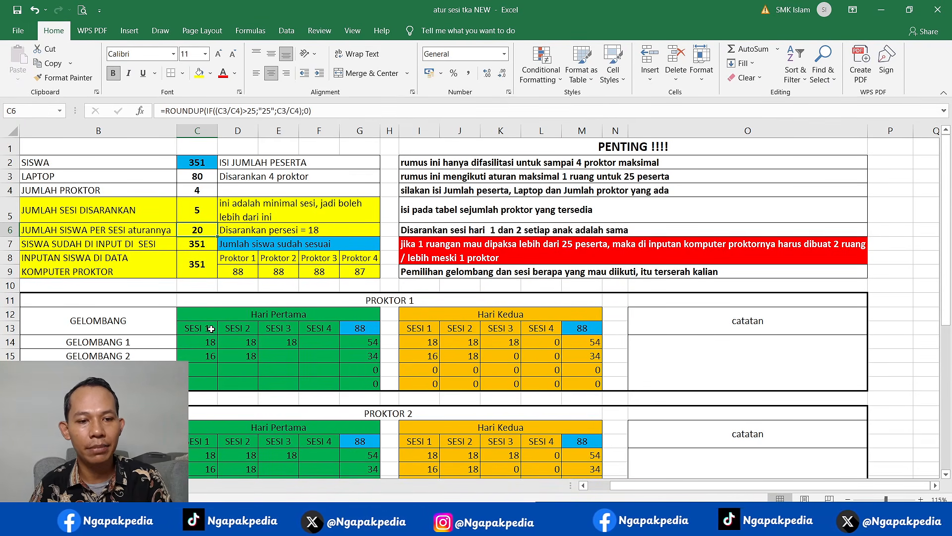
scroll(290, 345, "down", 2)
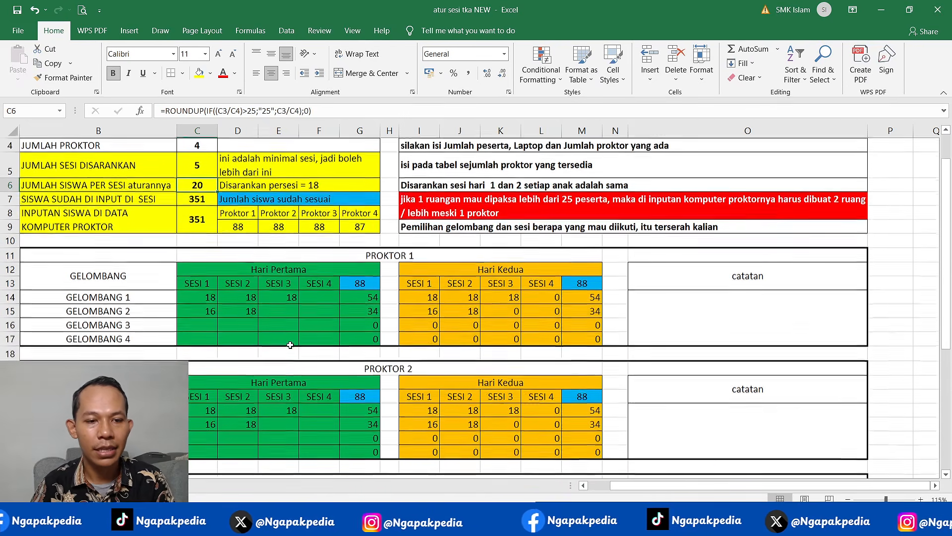
scroll(476, 330, "down", 2)
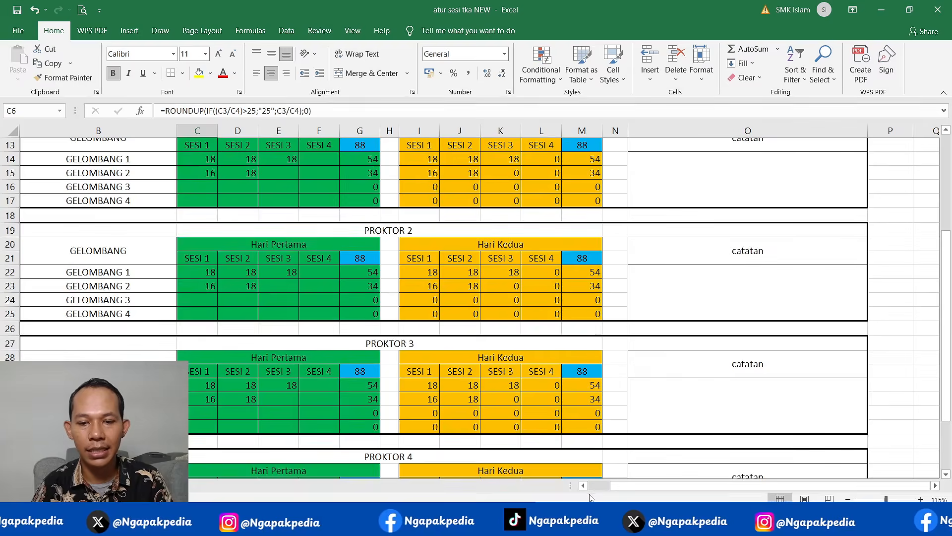
Switch to the TKA portal in the browser and open the proctor computer data under test administration.
key("alt+Tab")
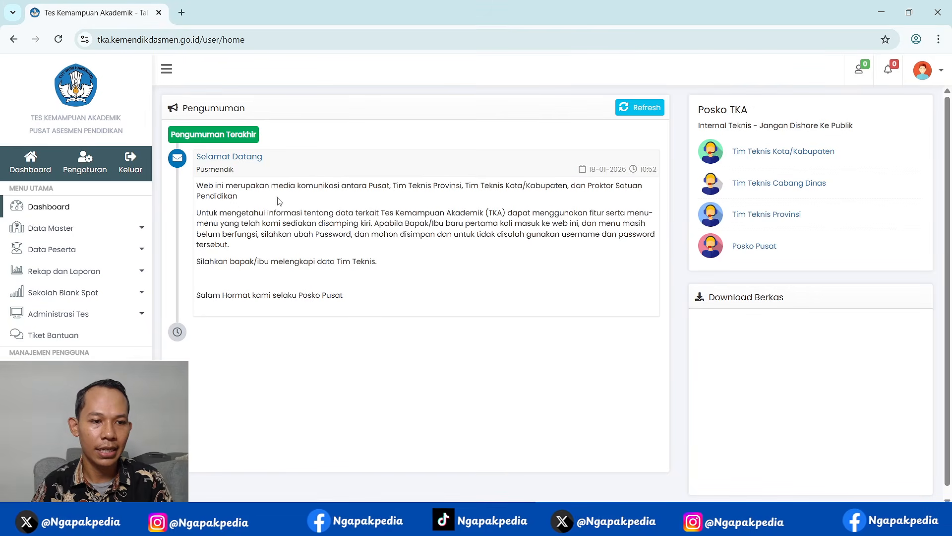
left_click(73, 314)
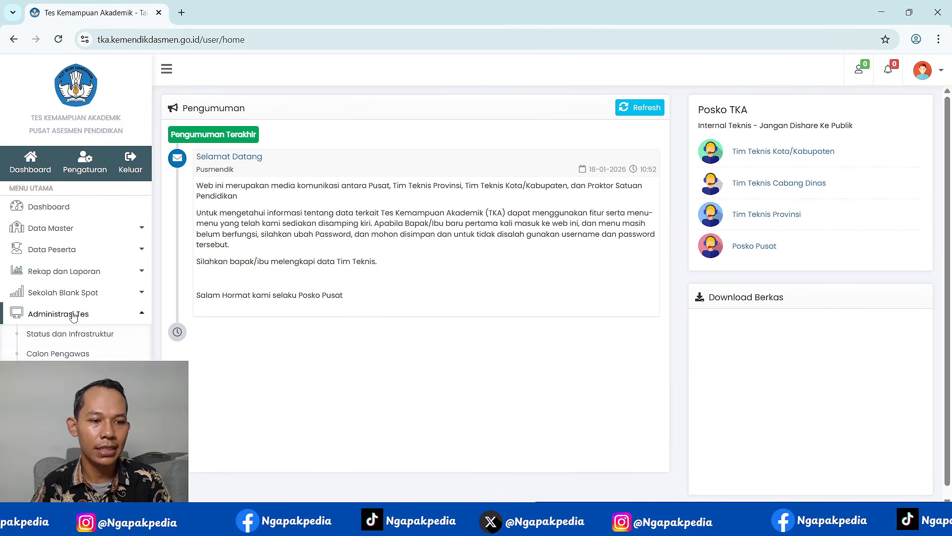
left_click(65, 373)
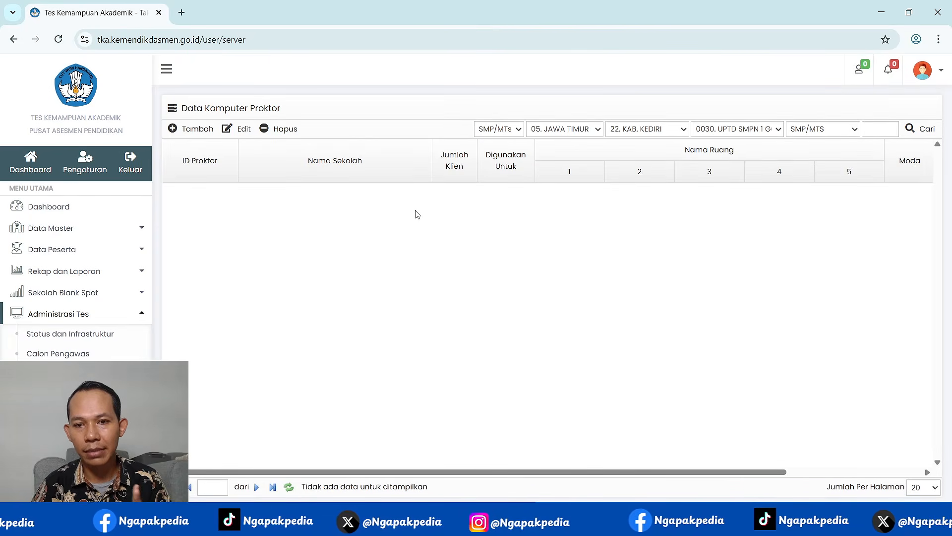
Start a new proctor computer entry used for 1 Ruang, naming Ruang 1 "RUANG TKA 1" with 20 clients.
left_click(208, 132)
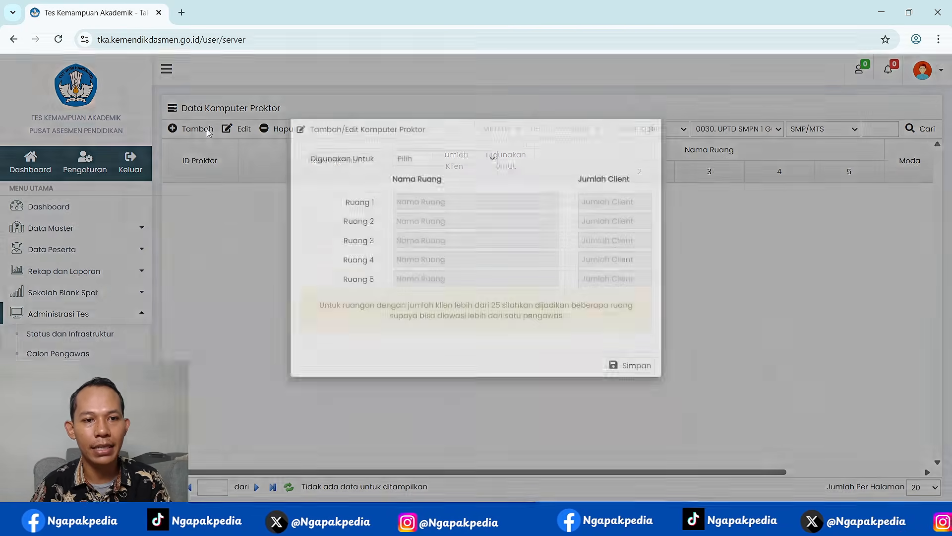
left_click(460, 191)
left_click(428, 223)
left_click(435, 233)
type("PROKTOR 1")
key("ctrl+a")
type("RU")
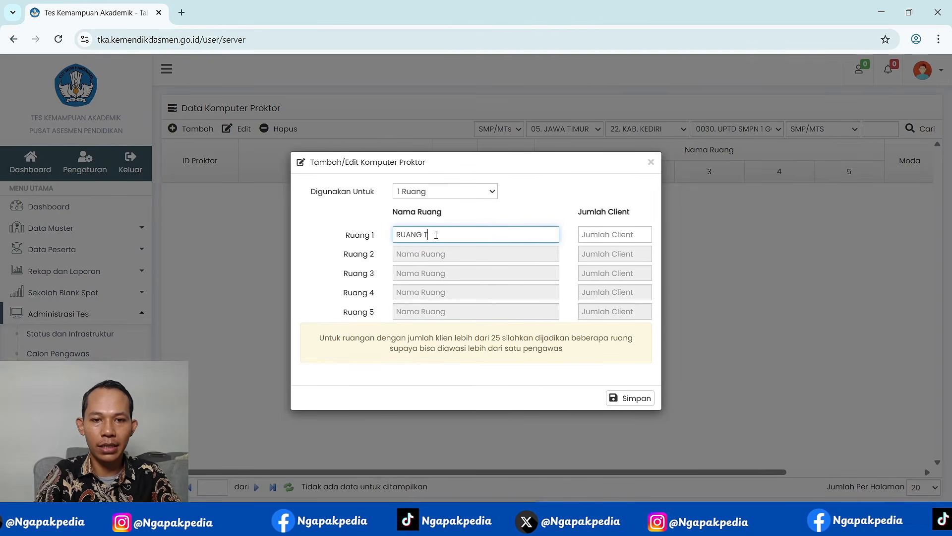
key("Tab")
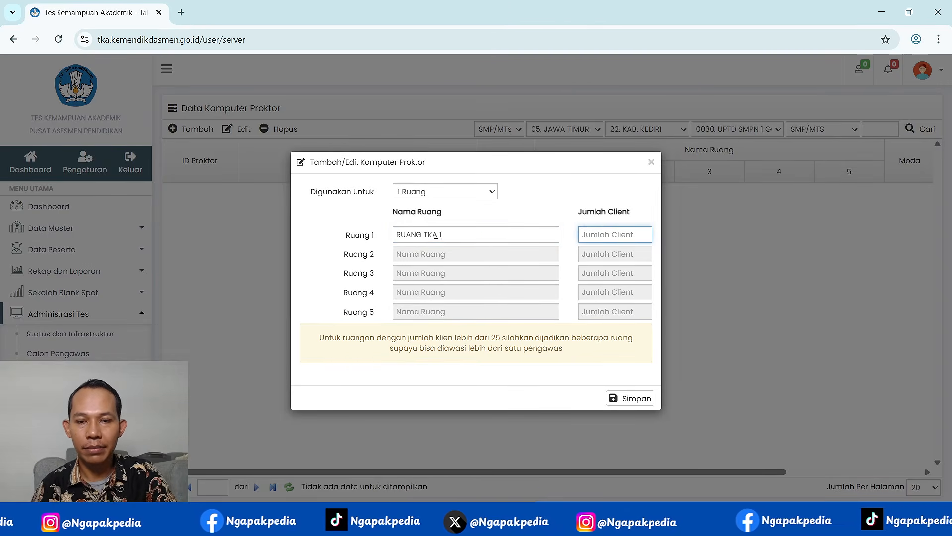
type("20")
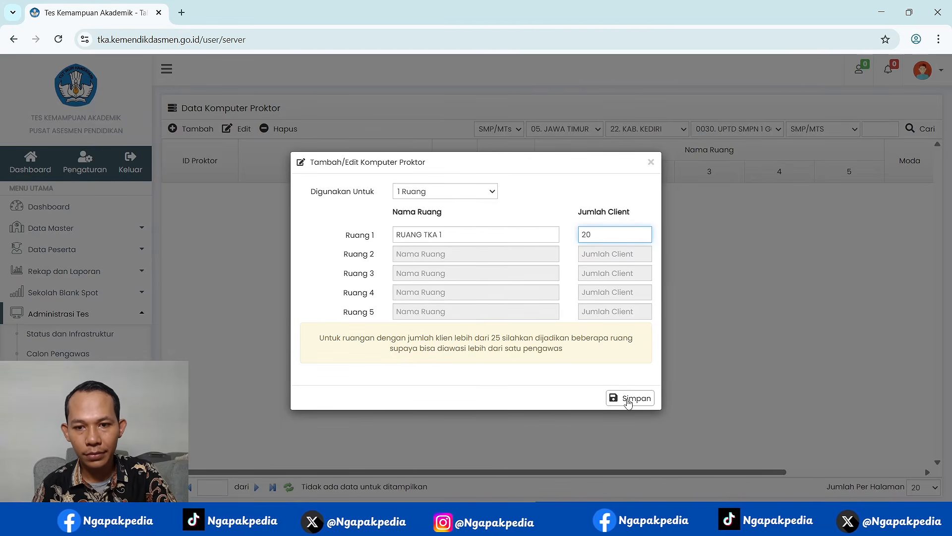
Try 25 as Ruang 1's client count, check it against the room-size note, and set it back to 20.
key("BackSpace")
key("BackSpace")
type("8")
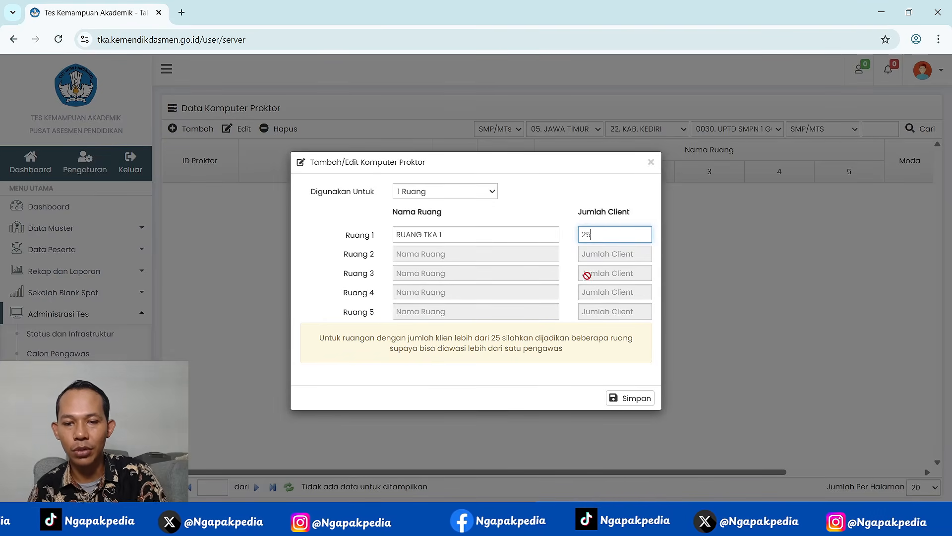
left_click_drag(491, 337, 518, 338)
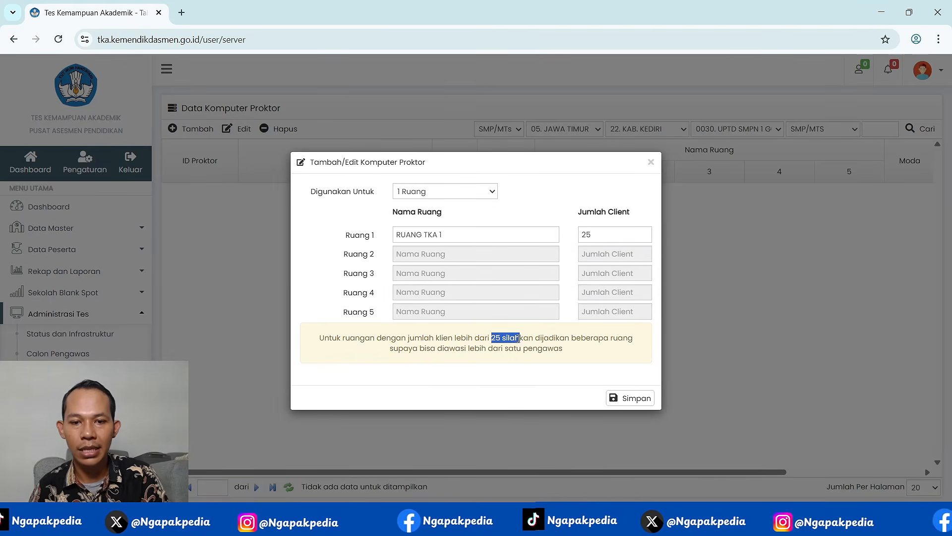
left_click(601, 238)
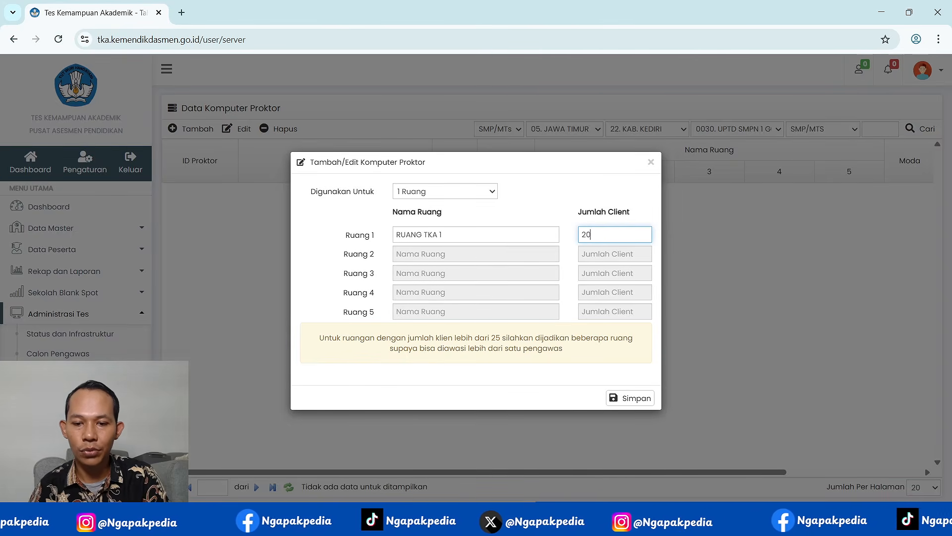
Check the students-per-session figure in the Excel sheet, and save the RUANG TKA 1 proctor computer in the portal.
left_click(557, 521)
scroll(277, 291, "up", 4)
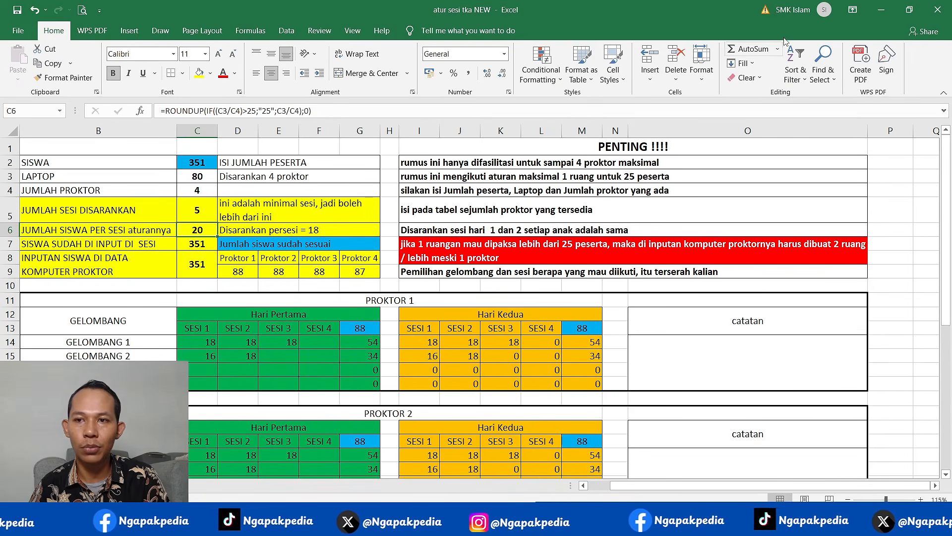
left_click(880, 12)
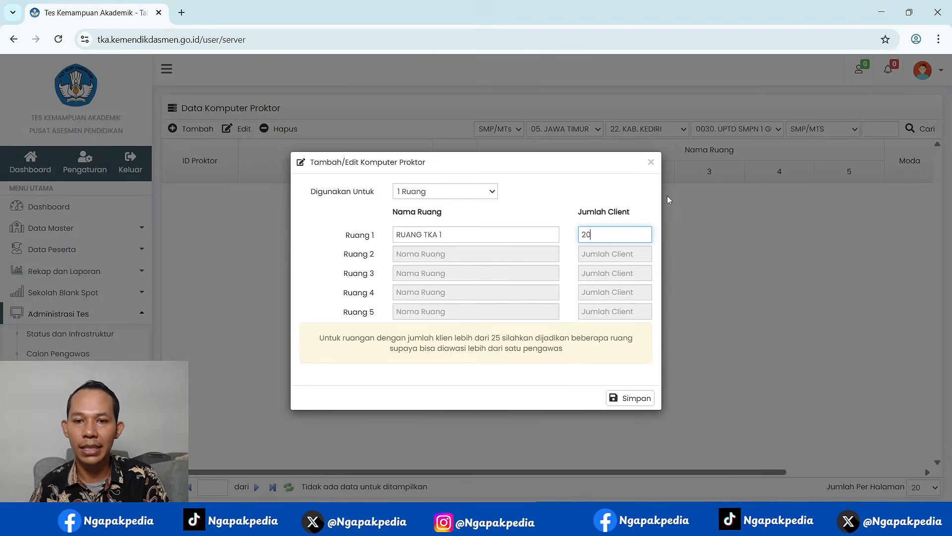
left_click(644, 396)
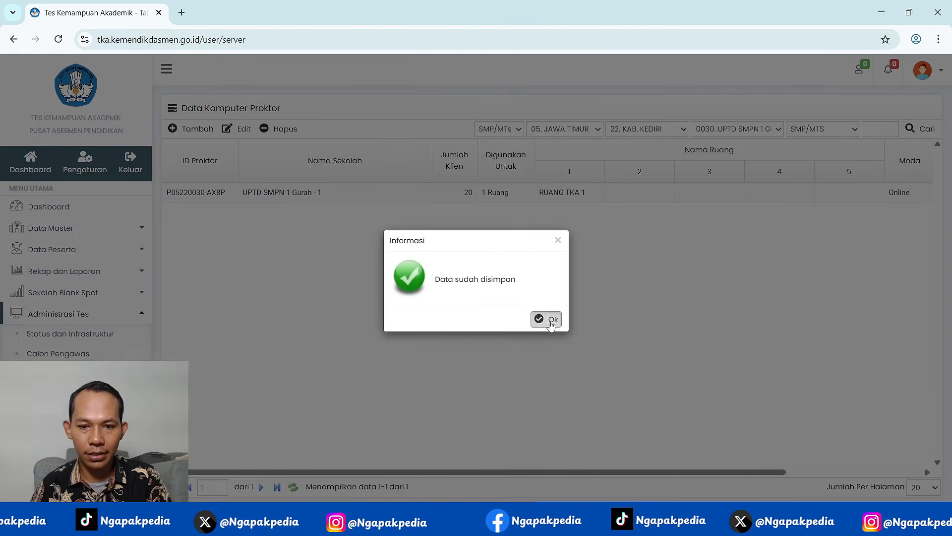
left_click(552, 322)
Add and save a second proctor computer used for 1 Ruang, with the room "RUANG TKA 2" and 20 clients.
left_click(198, 130)
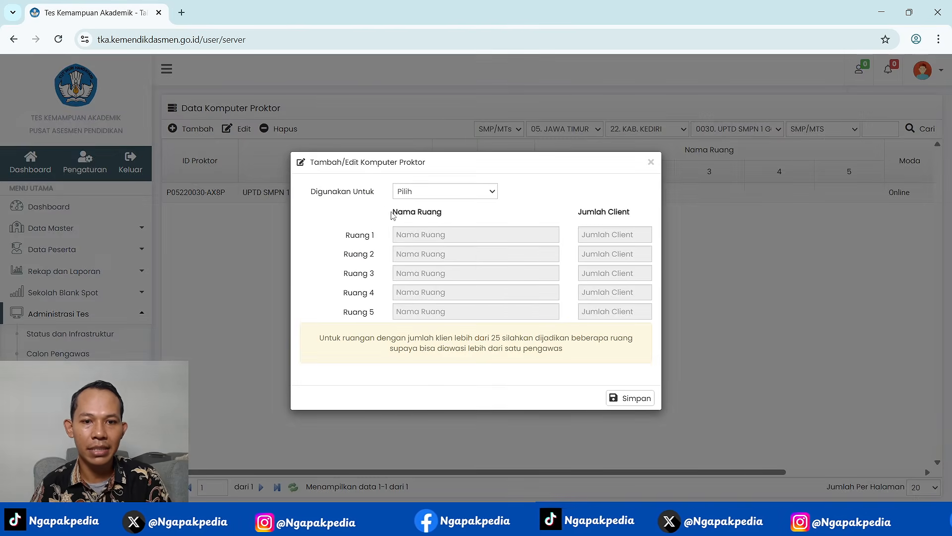
left_click(425, 196)
left_click(421, 229)
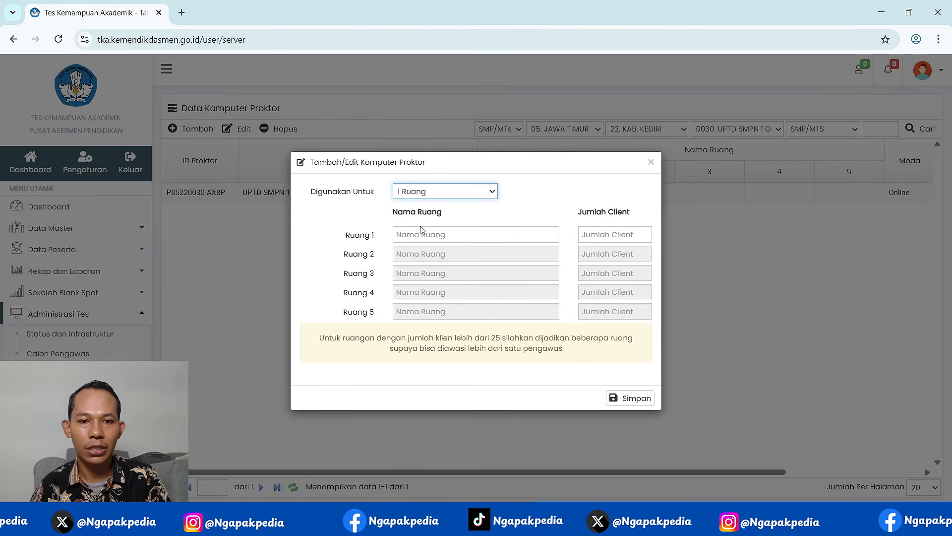
left_click(440, 235)
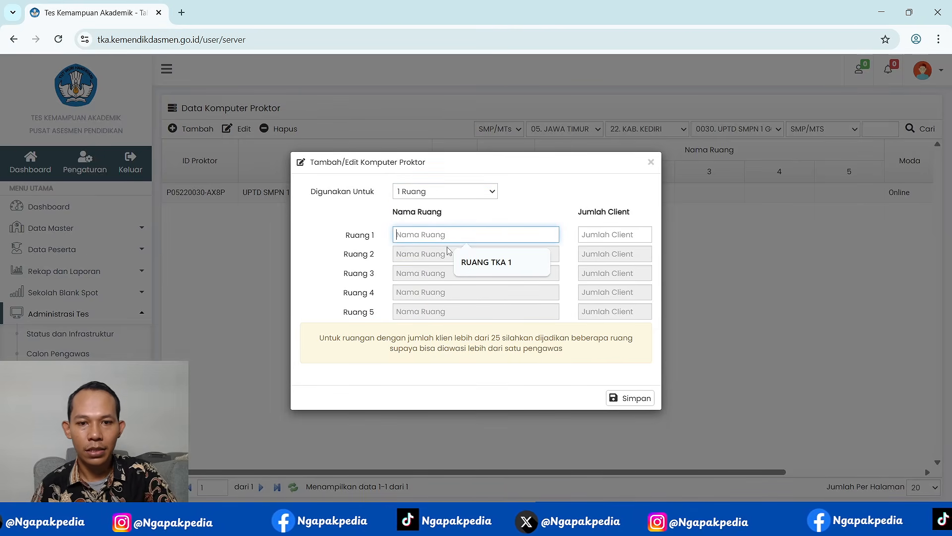
left_click(481, 262)
key("BackSpace")
type("2")
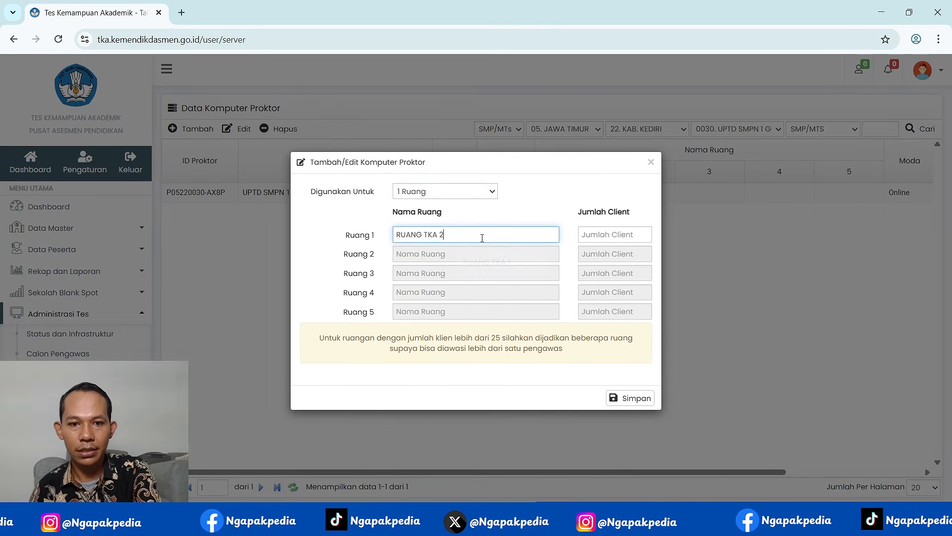
left_click(585, 236)
type("20")
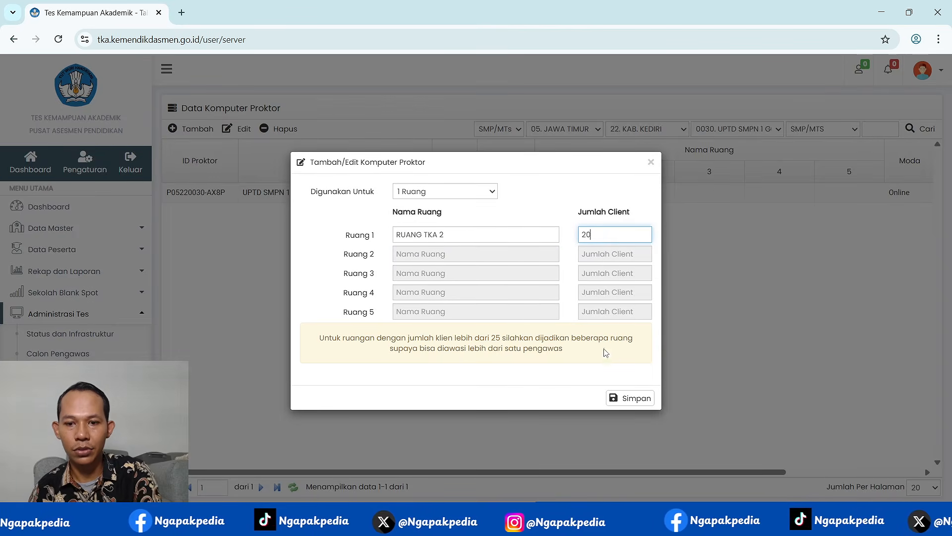
left_click(635, 398)
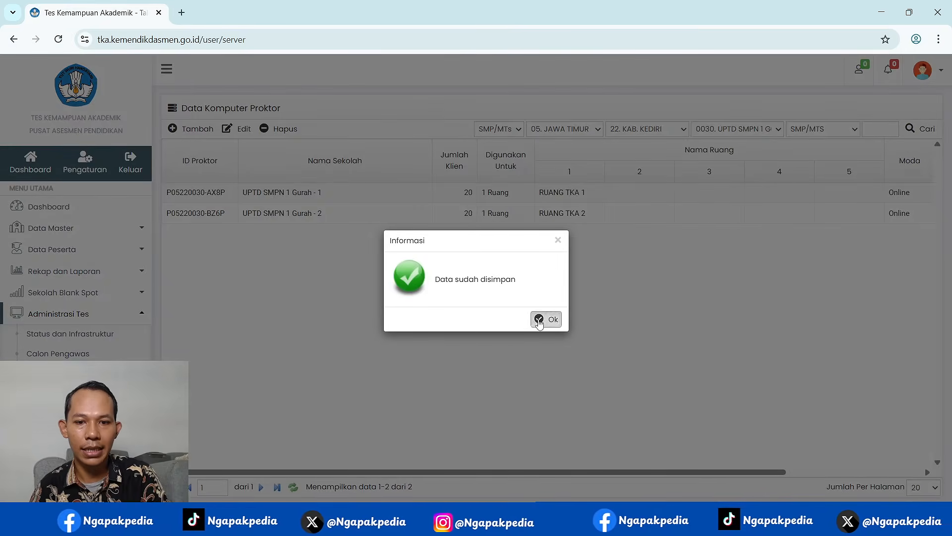
left_click(538, 320)
Add and save a third proctor computer used for 1 Ruang, with the room "RUANG TKA 3" and 20 clients.
left_click(194, 129)
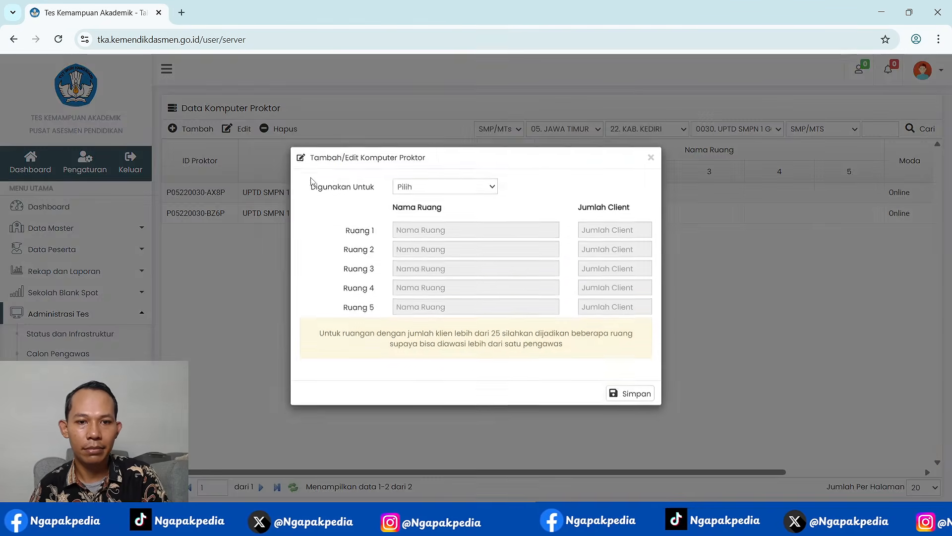
left_click(451, 195)
left_click(425, 221)
left_click(499, 230)
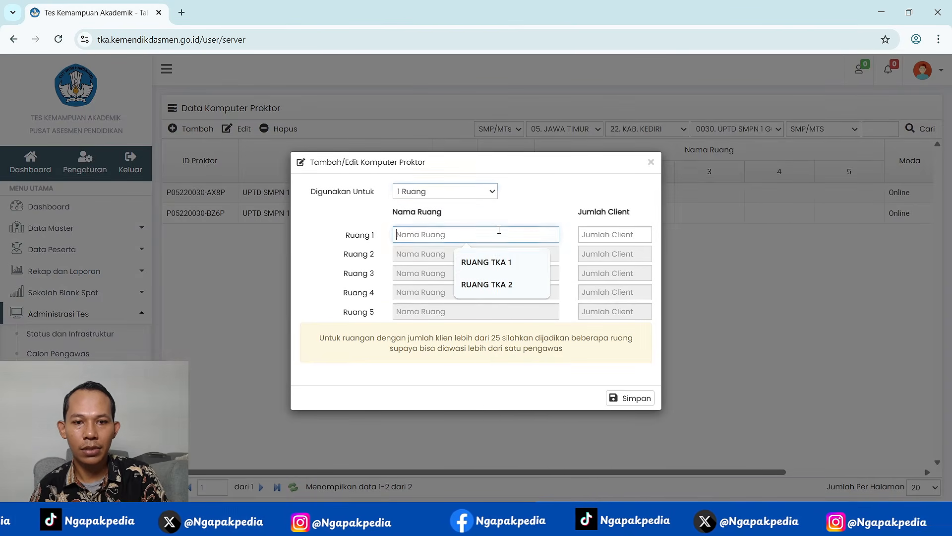
left_click(498, 283)
key("BackSpace")
type("3")
left_click(600, 236)
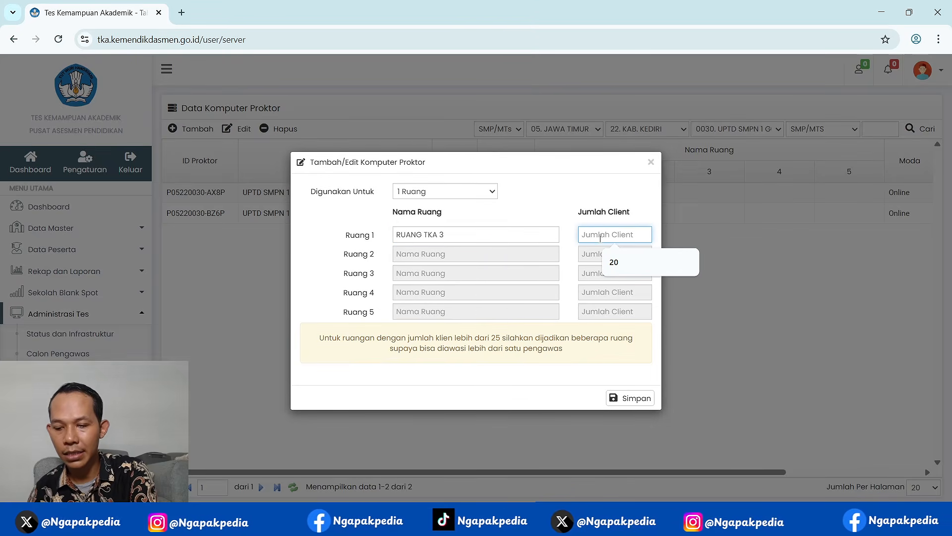
left_click(607, 259)
left_click(629, 398)
left_click(546, 319)
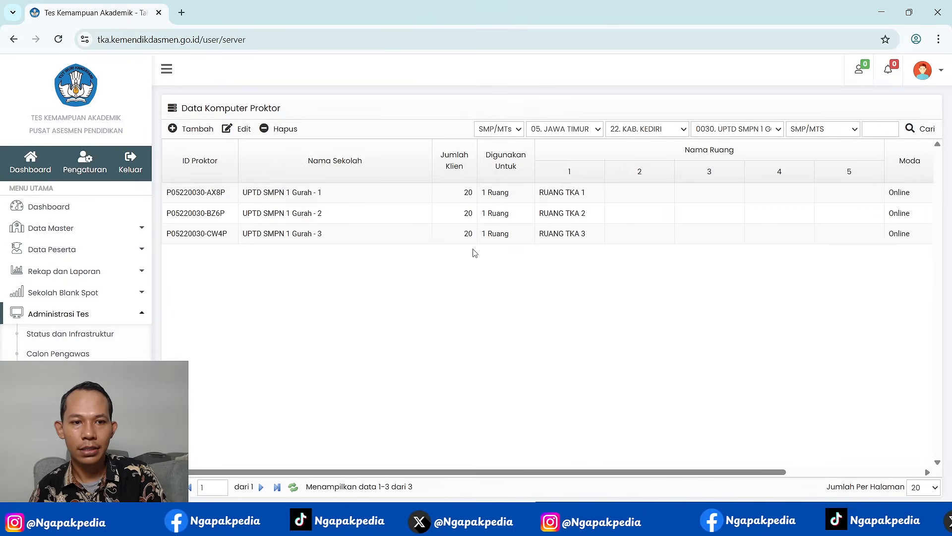
Add and save a fourth proctor computer used for 1 Ruang, with the room "RUANG TKA 4" and 20 clients.
left_click(191, 128)
left_click(433, 199)
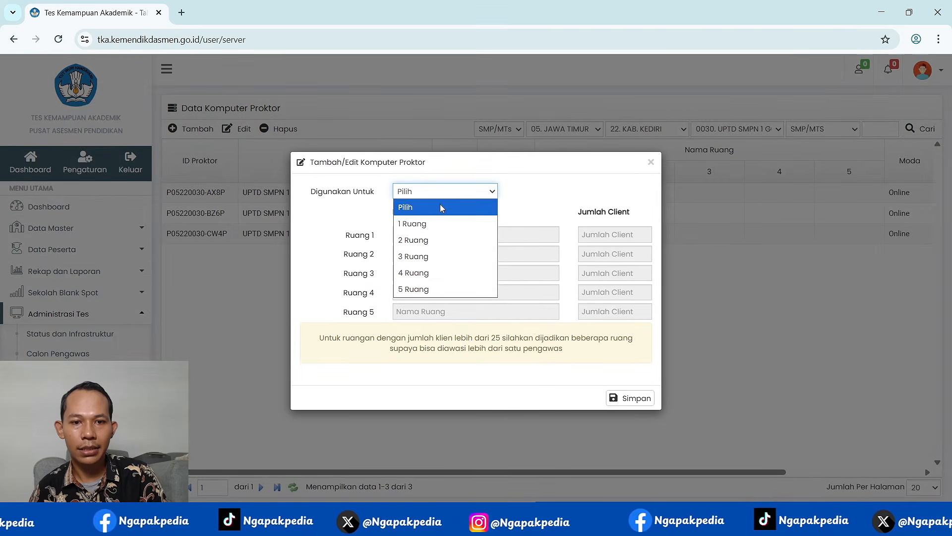
left_click(432, 222)
left_click(491, 232)
left_click(495, 263)
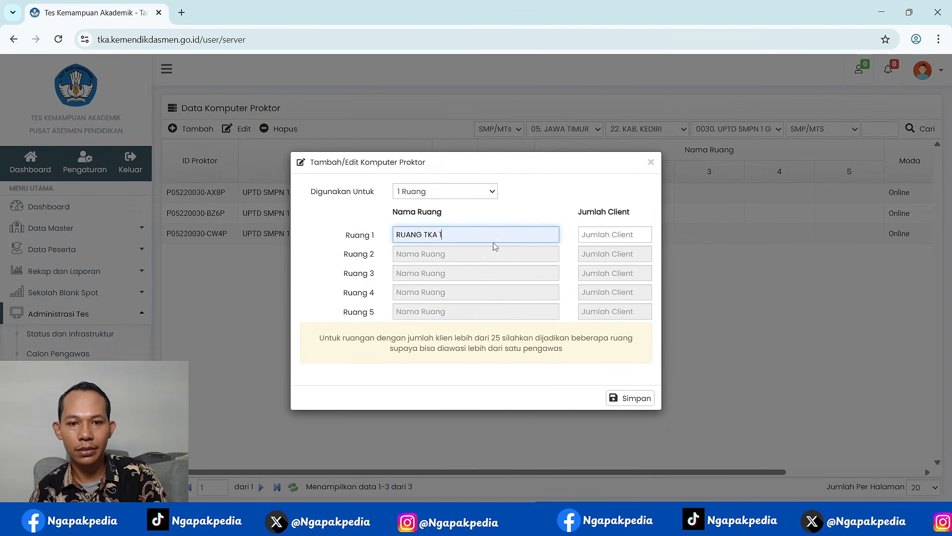
key("BackSpace")
type("4")
left_click(594, 233)
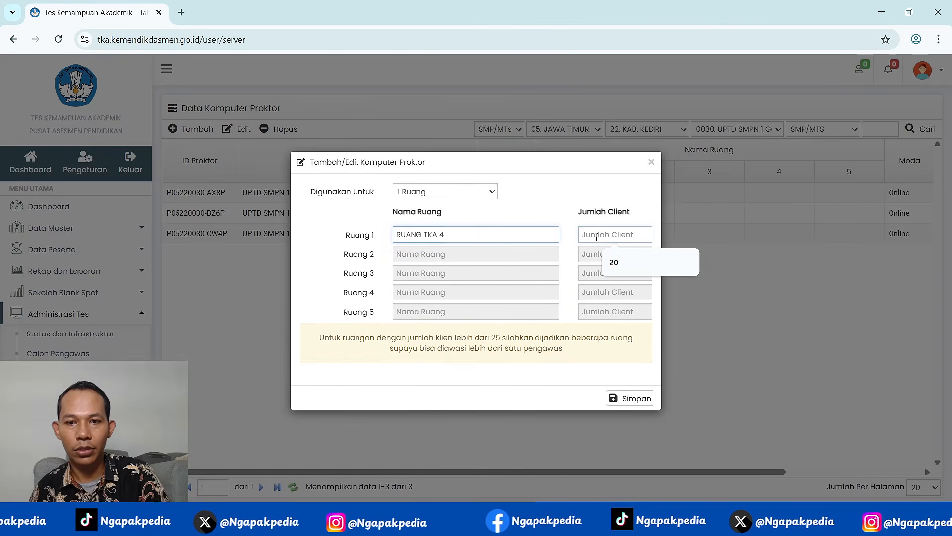
left_click(639, 264)
left_click(643, 398)
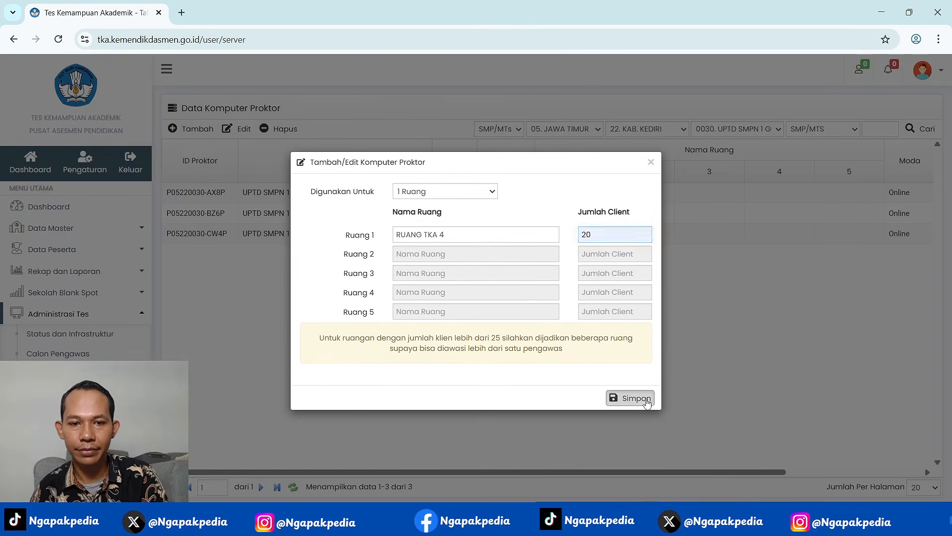
left_click(549, 315)
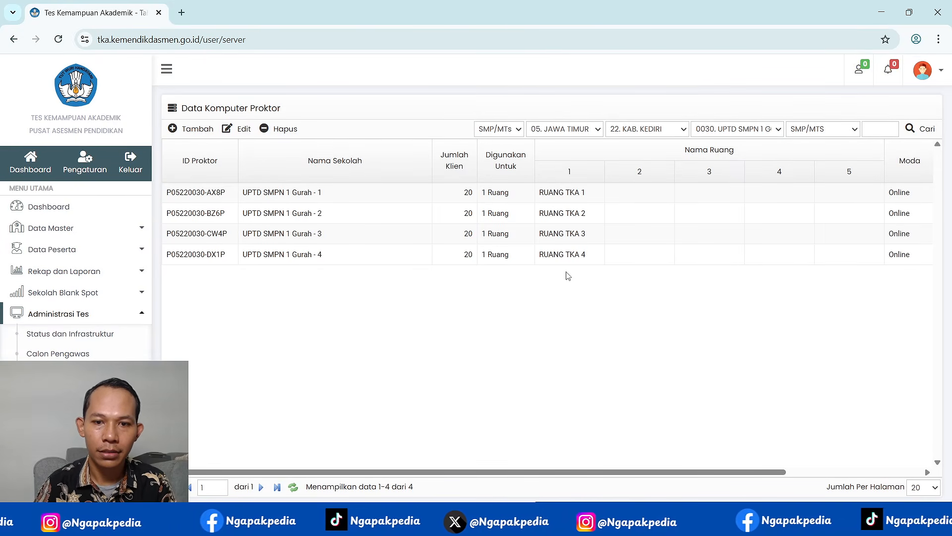
Review the saved proctor computers for RUANG TKA 1 through 4 in the list.
left_click(563, 255)
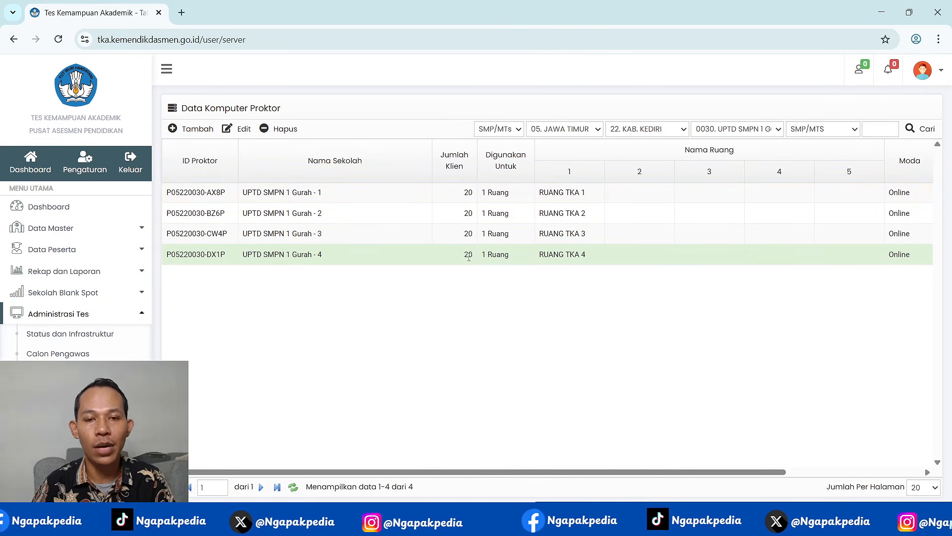
left_click(420, 235)
left_click(372, 213)
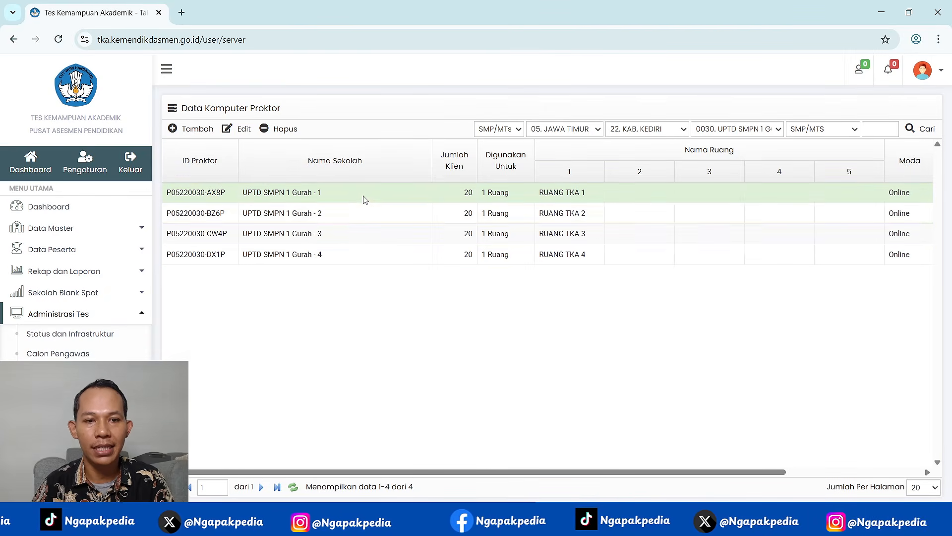
left_click(374, 235)
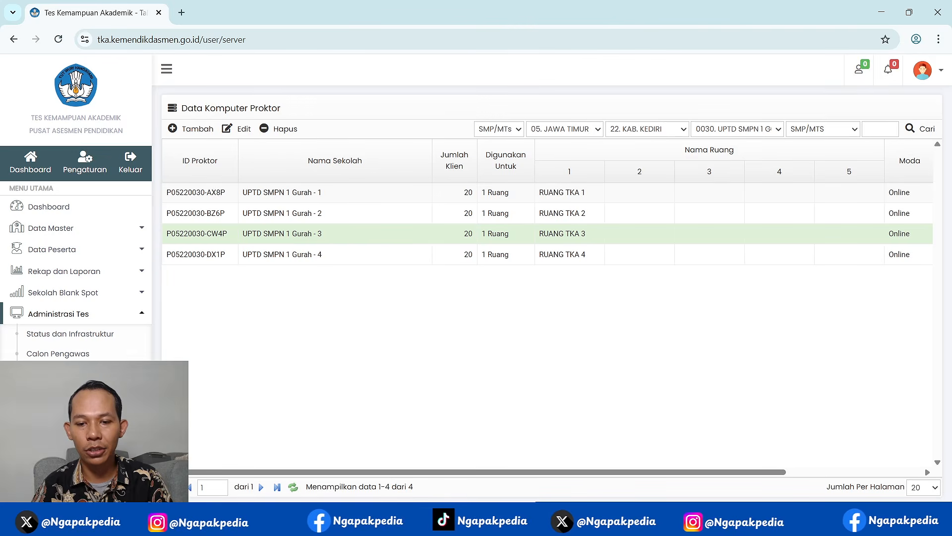
Switch to the Excel sheet and check the student totals for Proktor 1 to 4 and Proktor 1's first-day sessions.
left_click(632, 521)
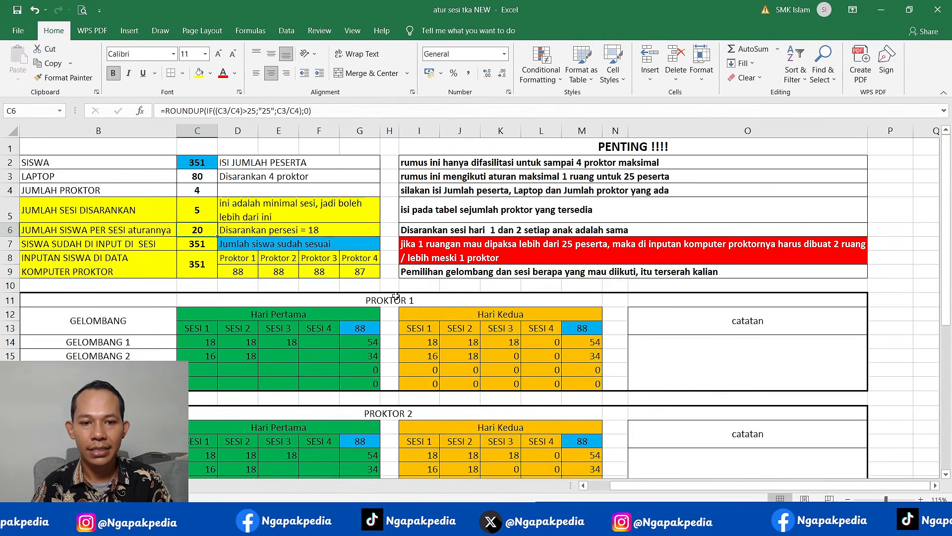
left_click(241, 272)
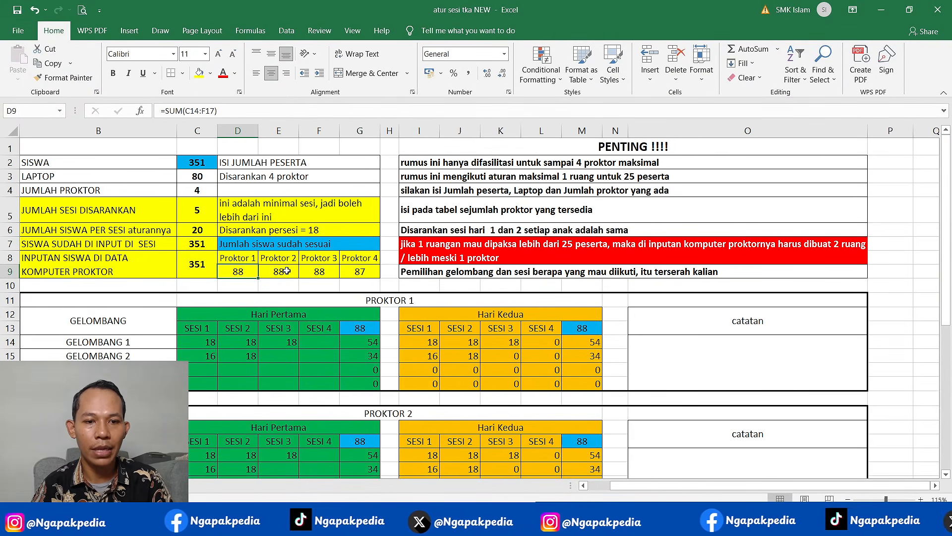
left_click(287, 271)
left_click(320, 271)
left_click(356, 271)
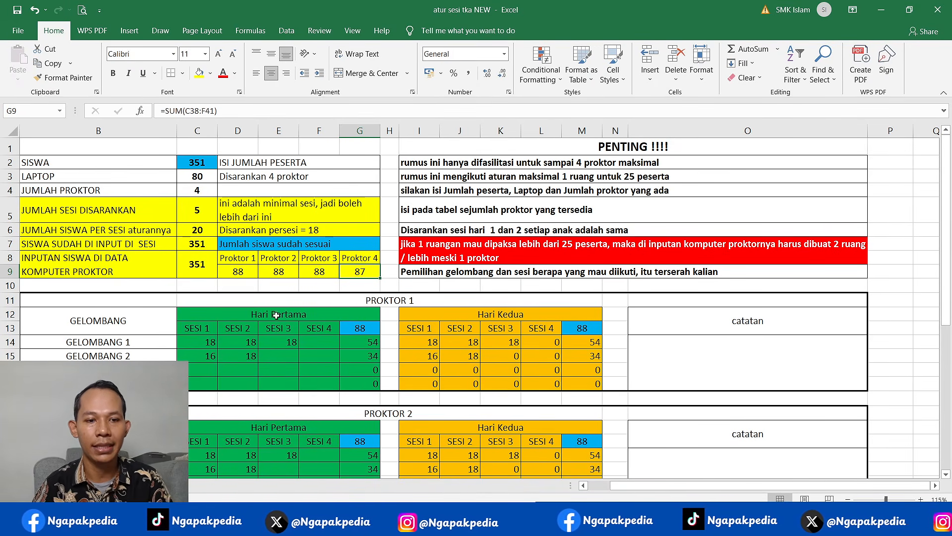
left_click_drag(193, 343, 279, 357)
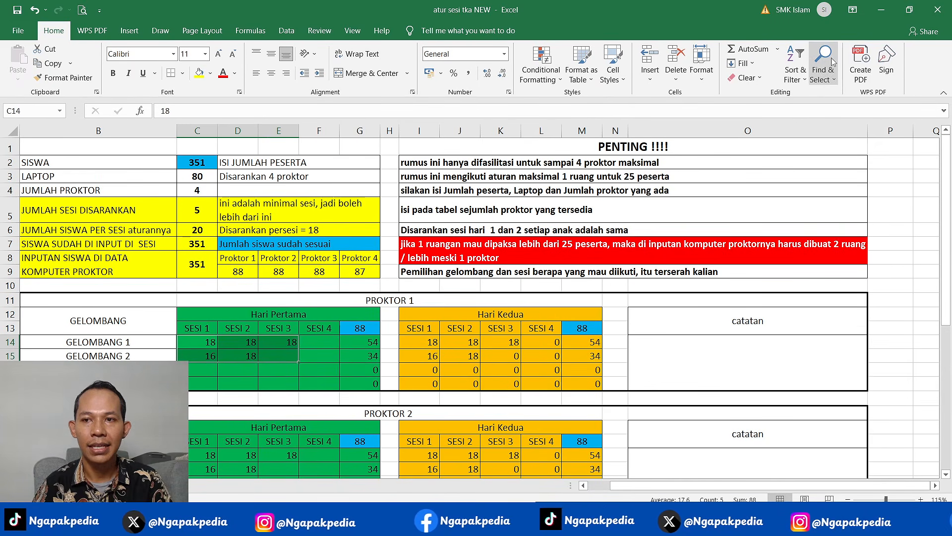
Return to the TKA portal, open Data Sesi, and show 400 participants per page.
left_click(879, 10)
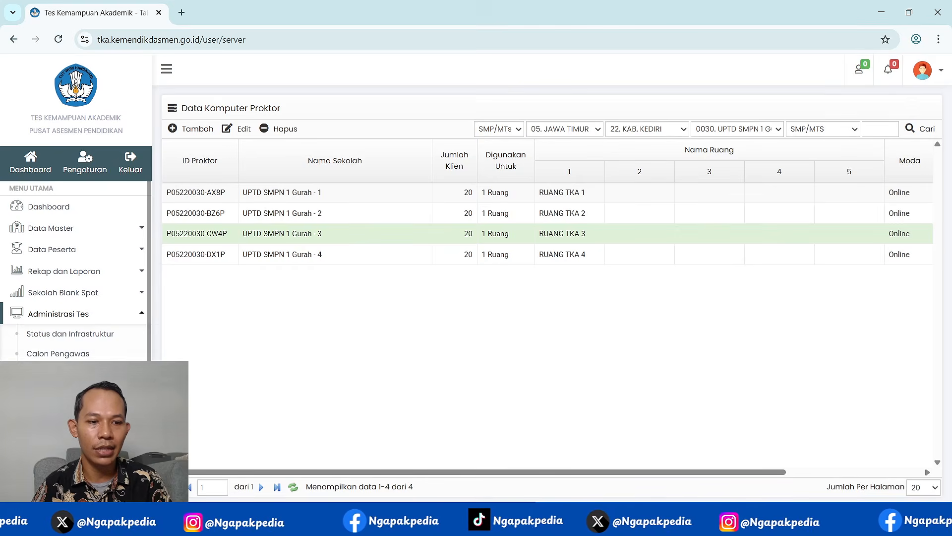
left_click(44, 393)
left_click(935, 490)
scroll(935, 403, "down", 20)
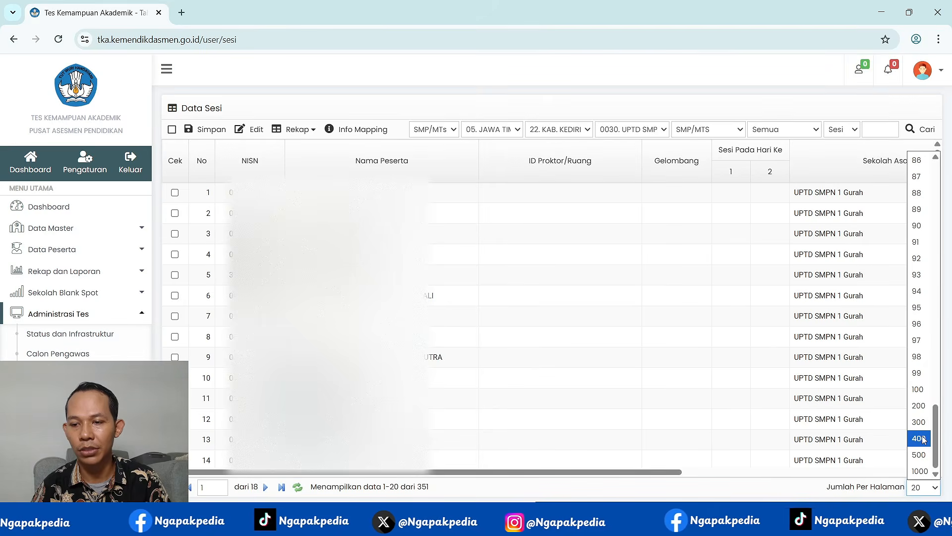
left_click(924, 440)
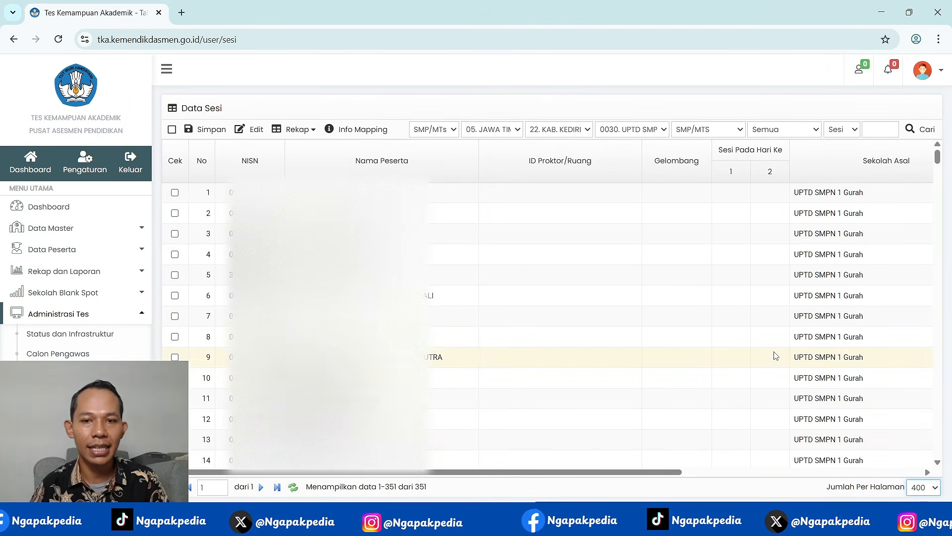
Assign participants 1 and 2 in the session data to the proctor room RUANG TKA 1.
left_click(620, 193)
left_click(618, 193)
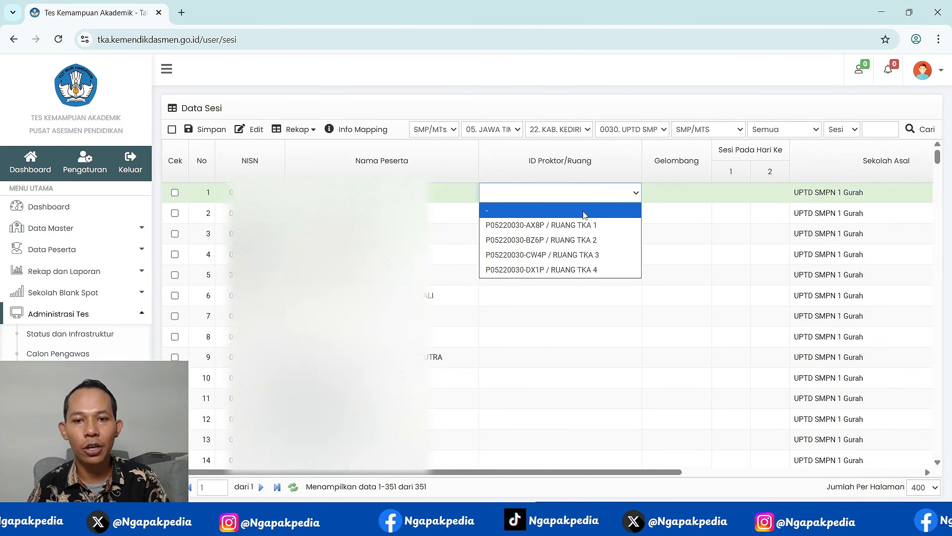
left_click(575, 225)
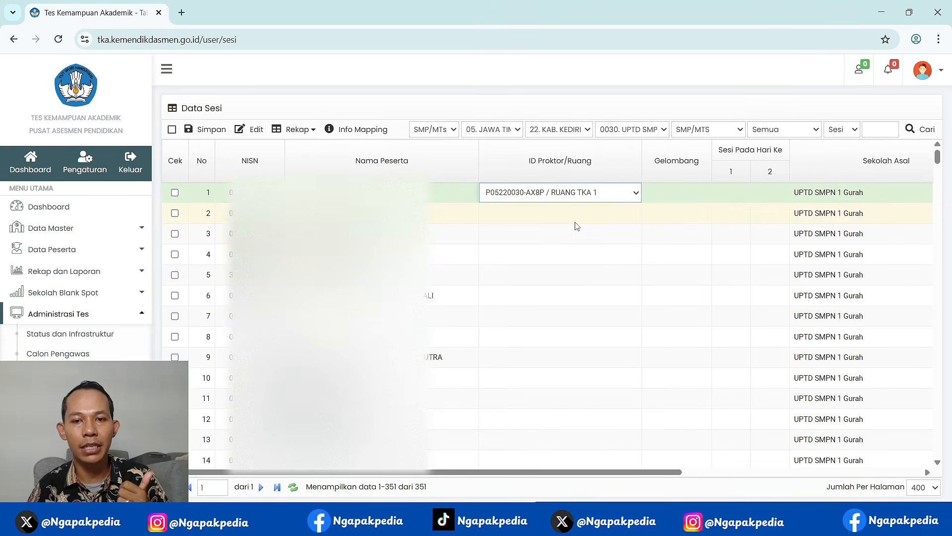
left_click(576, 219)
left_click(578, 221)
left_click(570, 241)
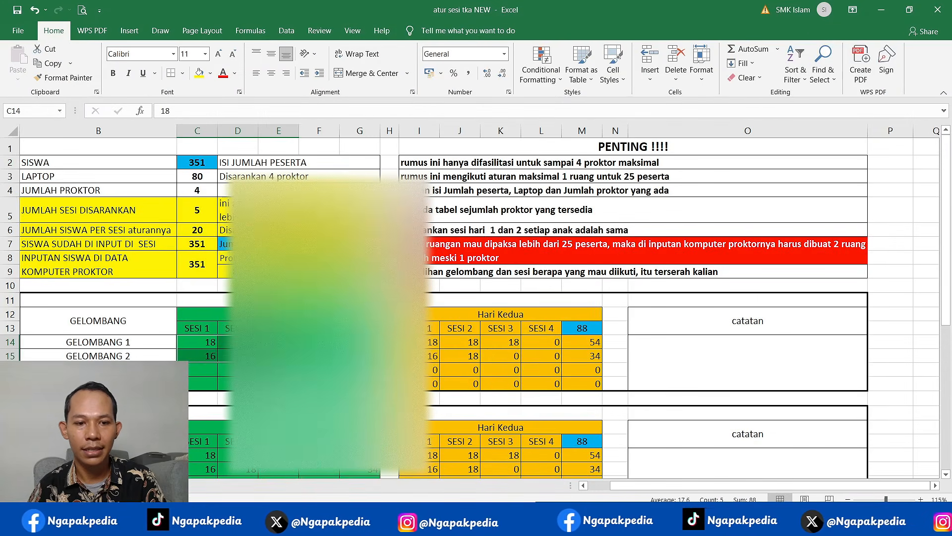
Check Proktor 1's student total in the Excel sheet, and assign participant 3 to RUANG TKA 1 in the portal.
left_click(227, 276)
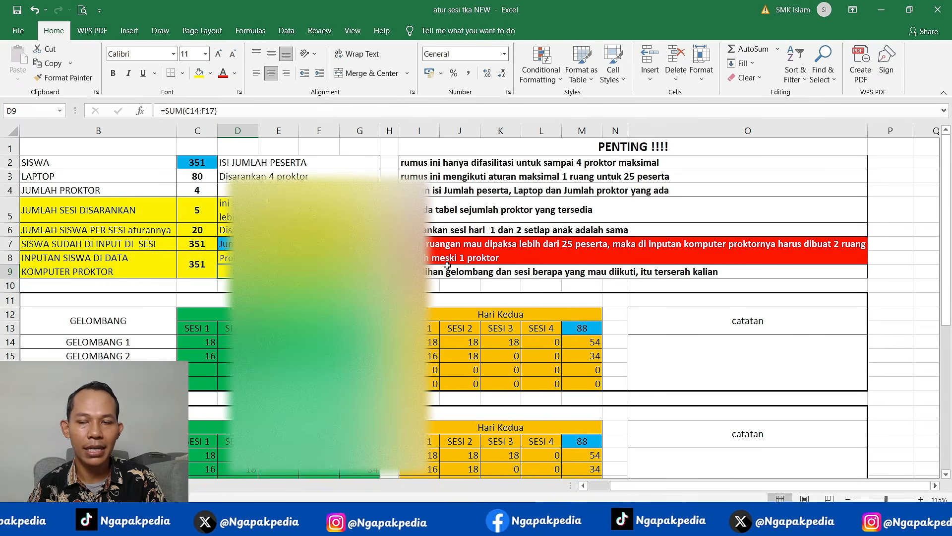
left_click(881, 10)
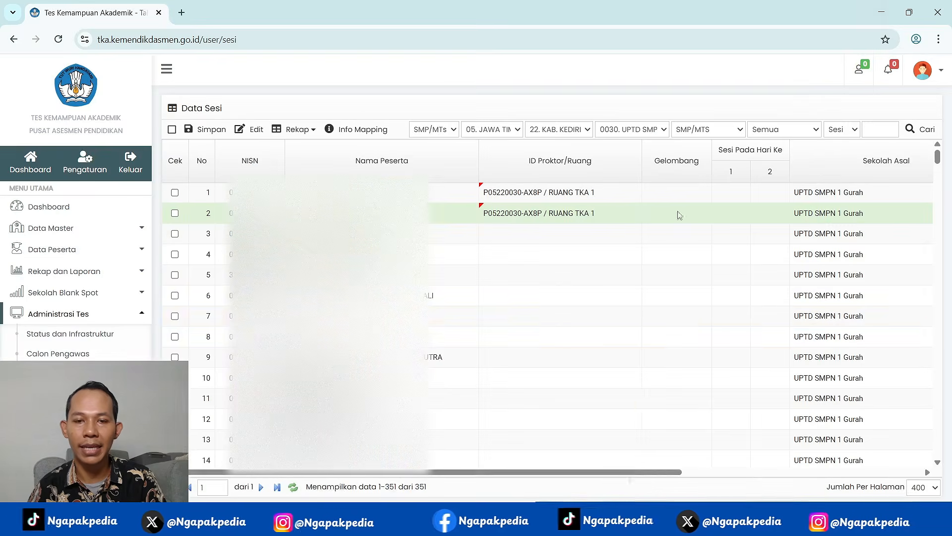
left_click(543, 233)
left_click(543, 233)
left_click(543, 267)
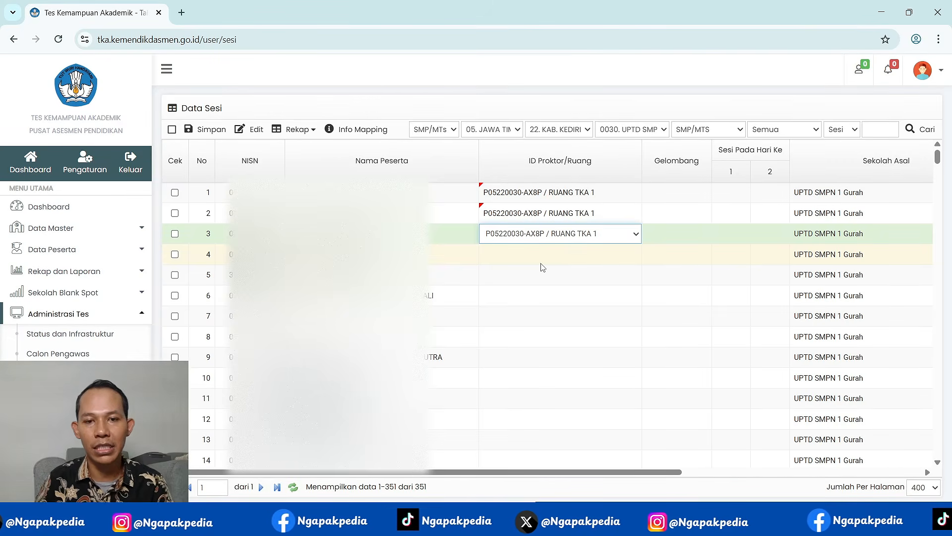
Assign participants 4 and 5 to the proctor room RUANG TKA 1.
left_click(542, 266)
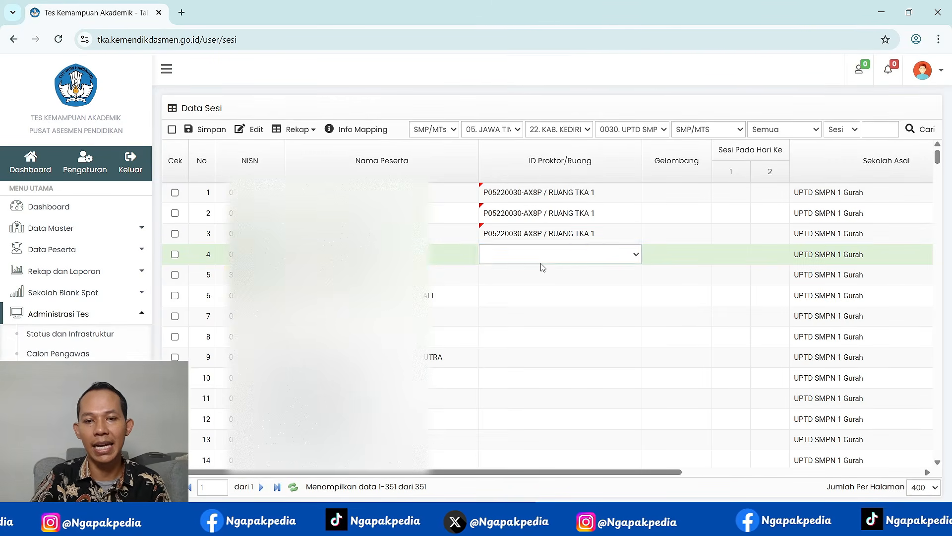
left_click(543, 266)
left_click(541, 286)
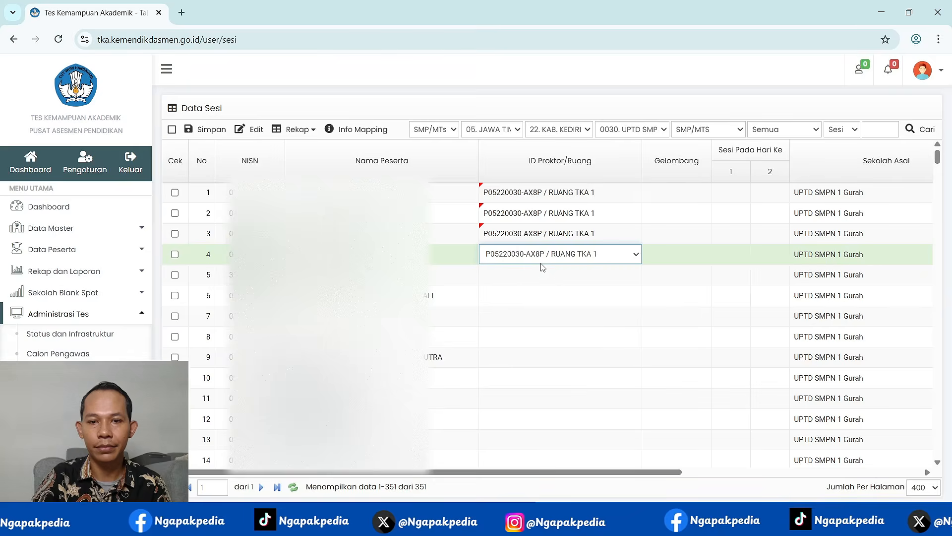
left_click(542, 268)
left_click(542, 268)
key("Down")
key("Return")
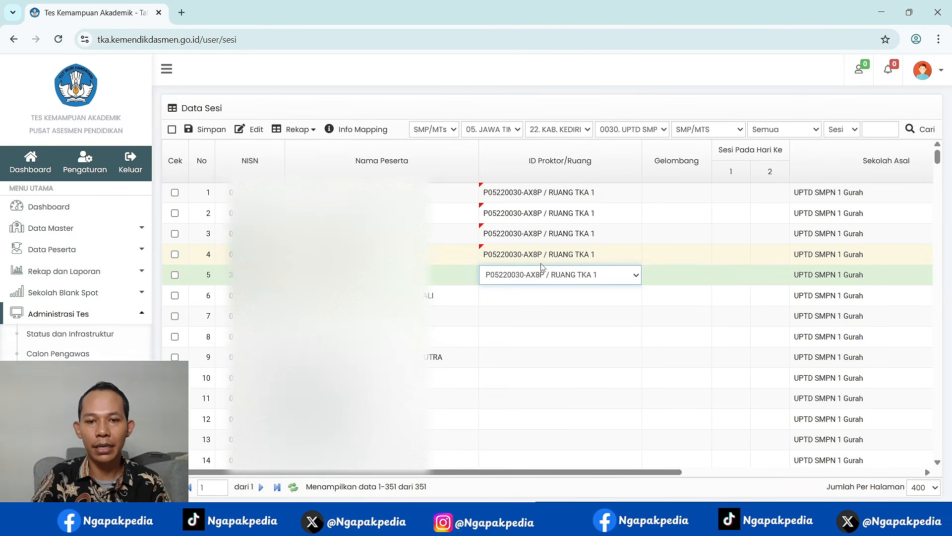
Assign participants 88, 87 and 86 to the proctor room RUANG TKA 1.
scroll(557, 336, "down", 20)
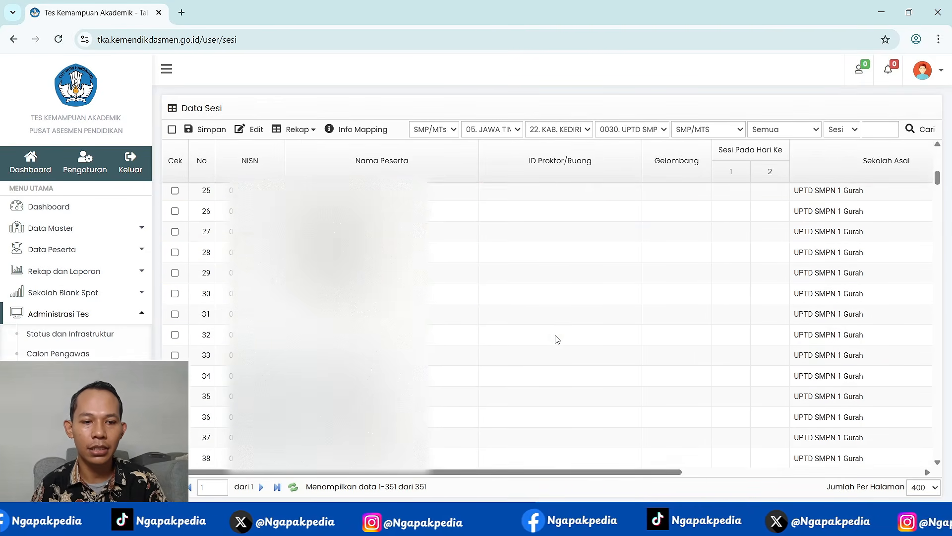
scroll(556, 340, "down", 9)
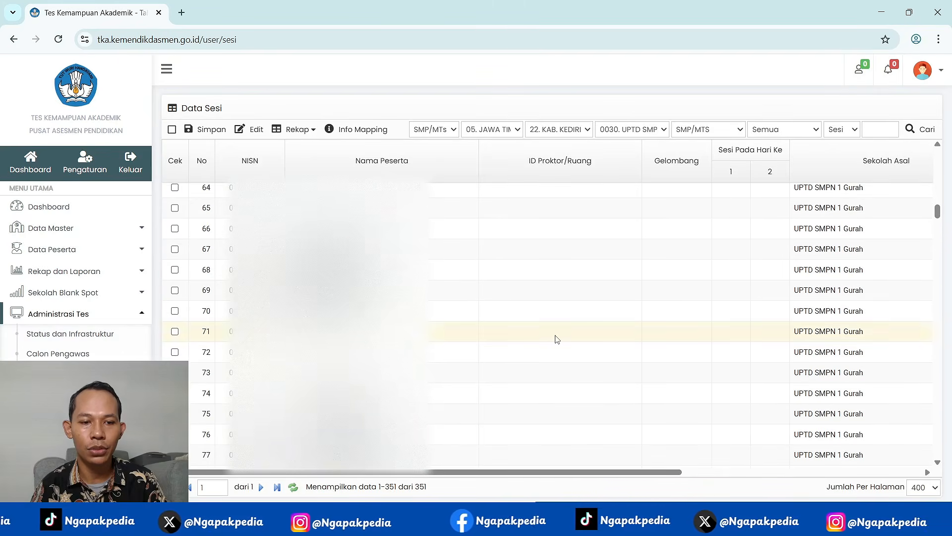
scroll(553, 401, "down", 2)
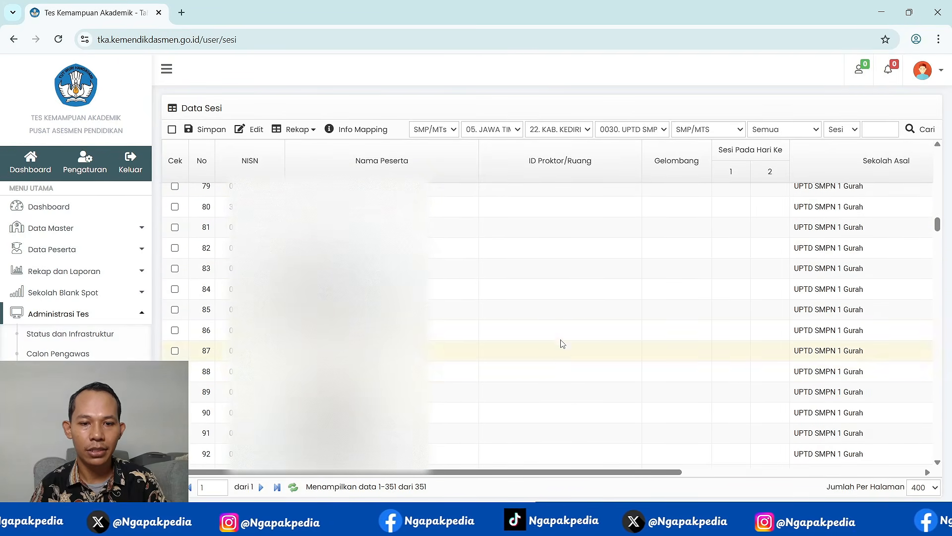
left_click(565, 377)
left_click(566, 375)
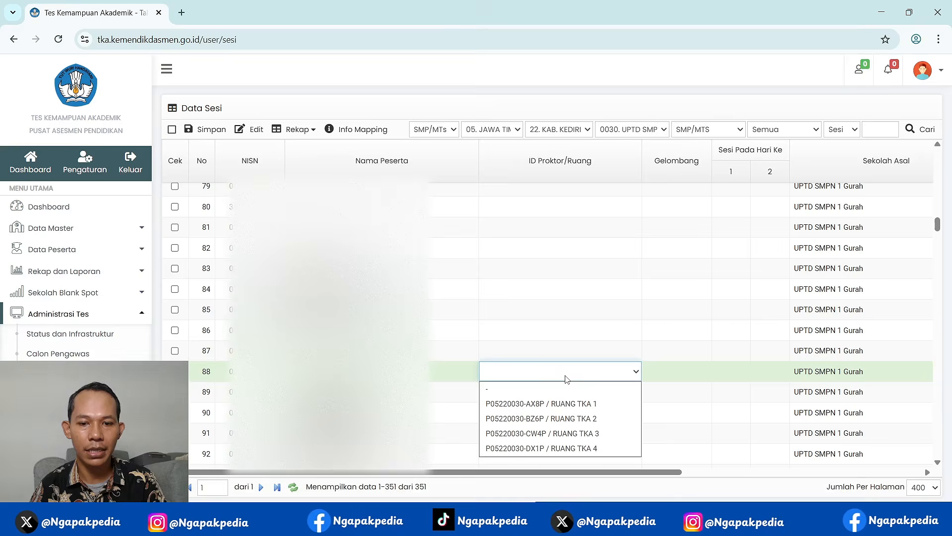
left_click(553, 402)
left_click(558, 355)
left_click(562, 354)
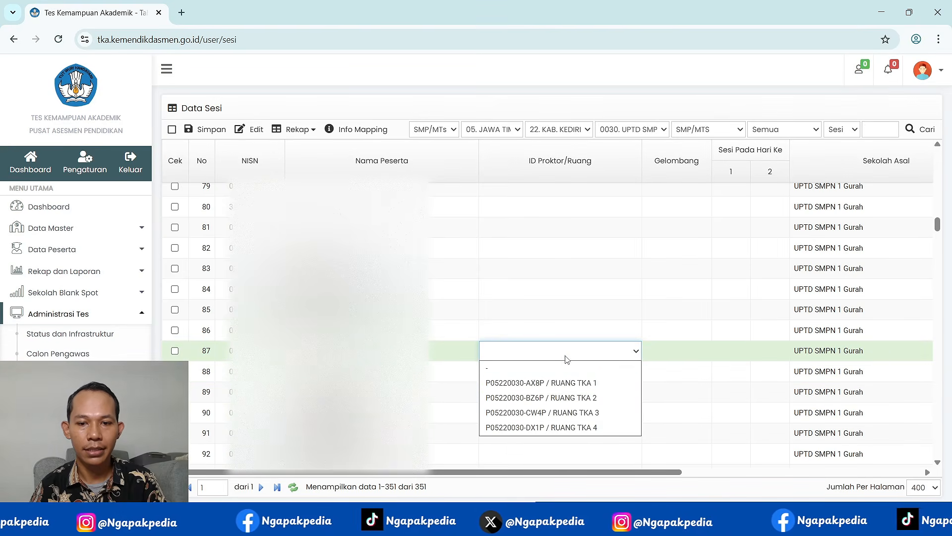
left_click(564, 384)
left_click(565, 333)
left_click(571, 335)
left_click(579, 364)
Consult the Excel plan, and assign participant 89 in the session data to the proctor room RUANG TKA 2.
left_click(566, 392)
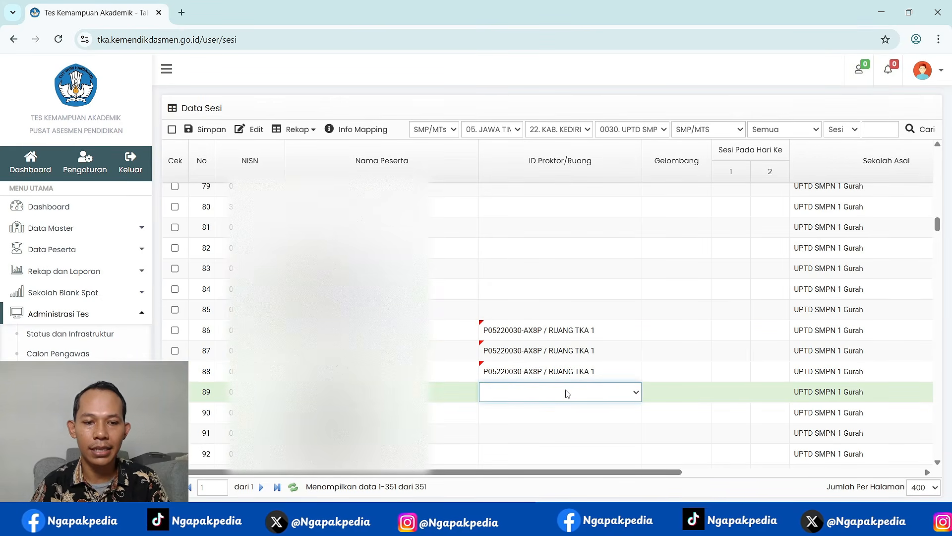
key("alt+Tab")
key("Right")
left_click(873, 11)
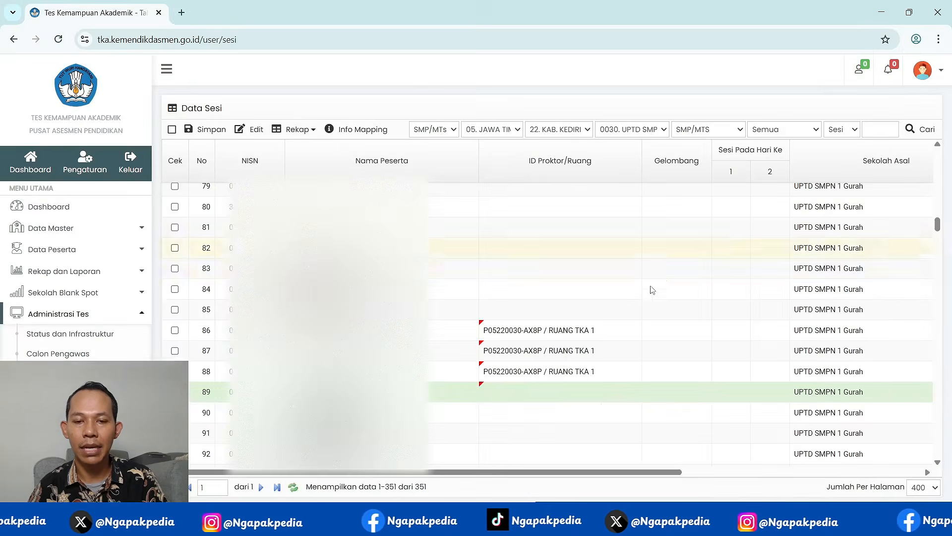
left_click(543, 392)
left_click(593, 392)
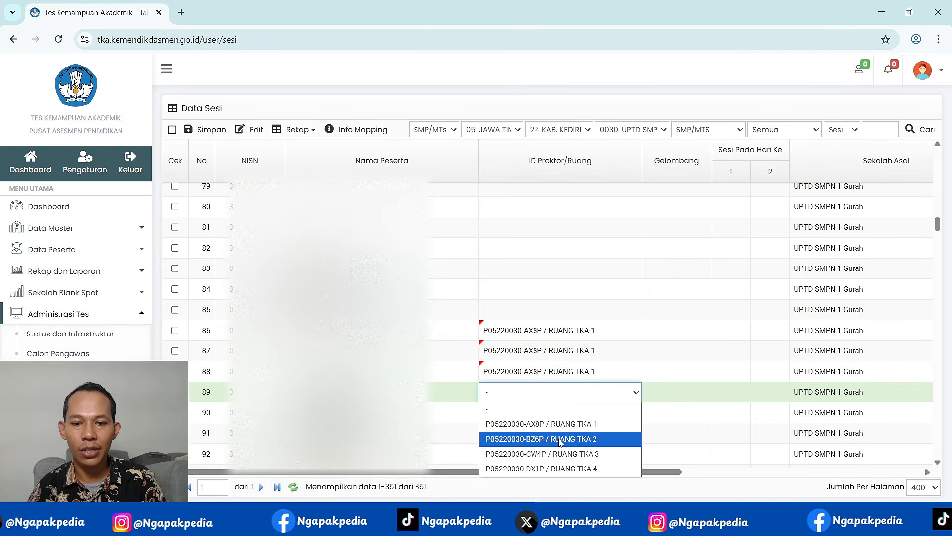
left_click(575, 438)
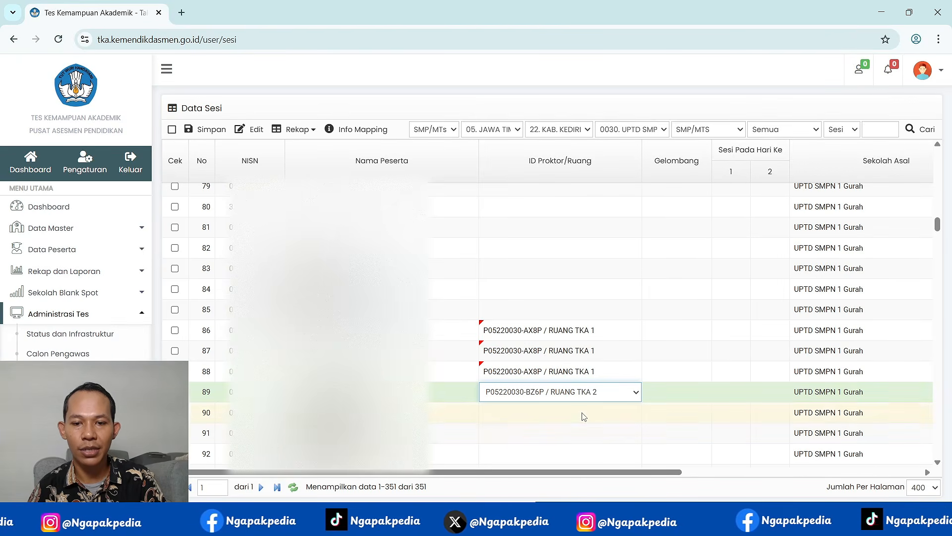
Assign participants 90, 91 and 92 to the proctor room RUANG TKA 2.
left_click(582, 412)
left_click(582, 413)
left_click(581, 458)
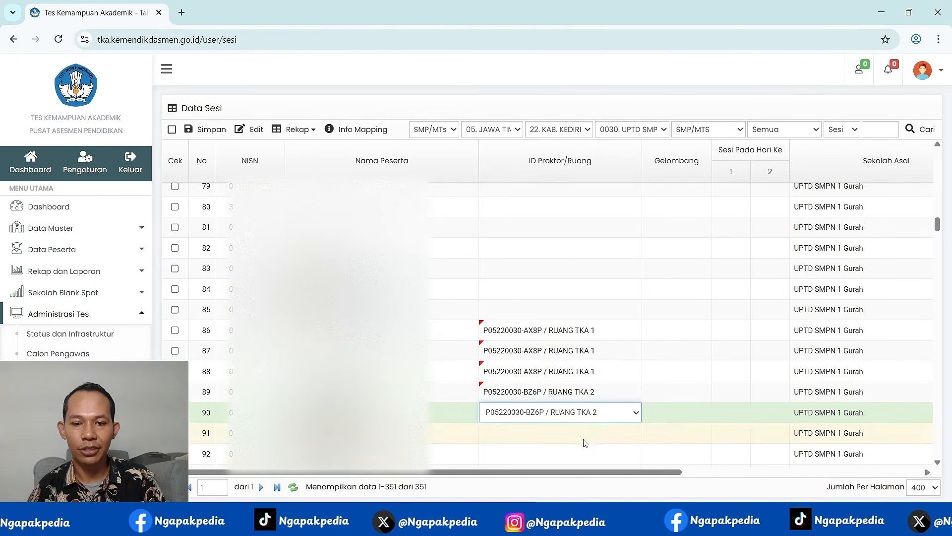
left_click(582, 435)
left_click(583, 436)
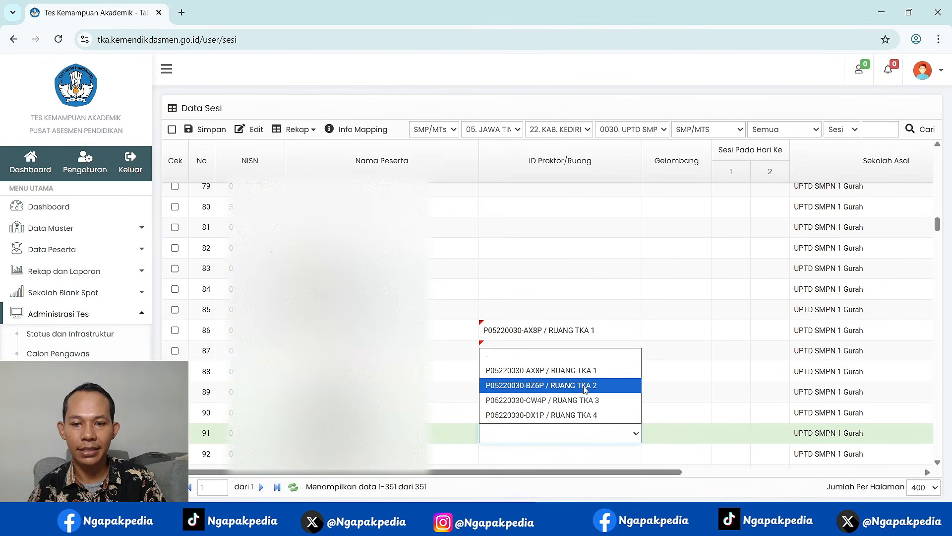
left_click(580, 385)
left_click(592, 455)
left_click(591, 453)
left_click(589, 435)
scroll(604, 370, "down", 1)
scroll(602, 370, "up", 3)
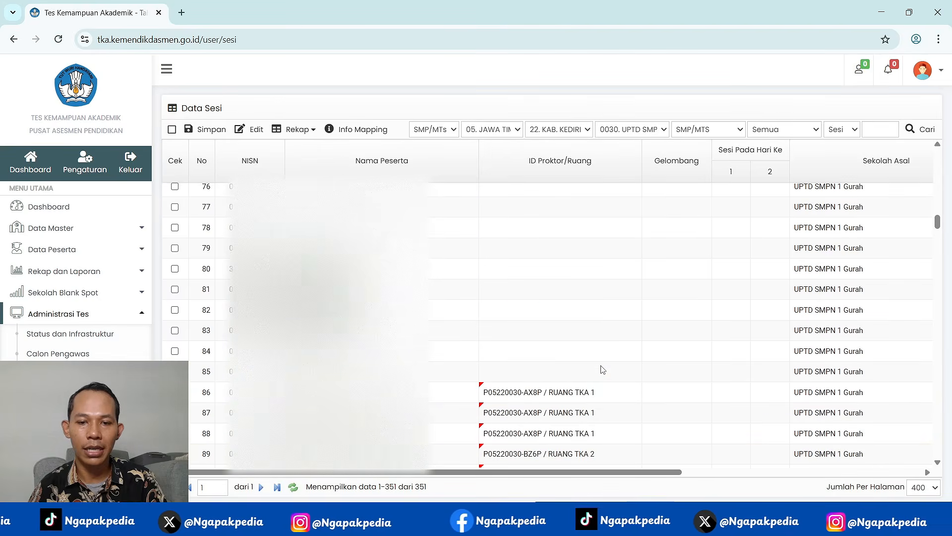
scroll(603, 367, "up", 3)
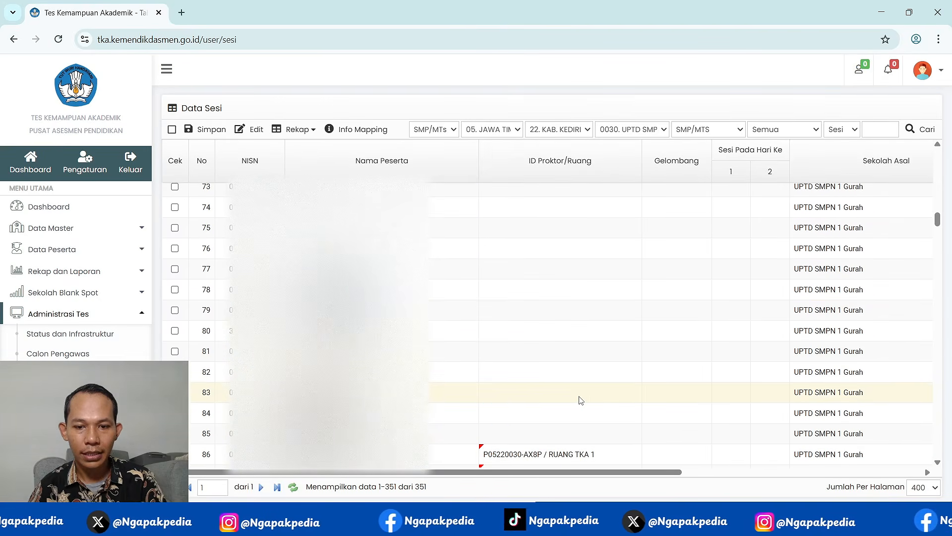
scroll(595, 325, "down", 4)
scroll(595, 325, "down", 2)
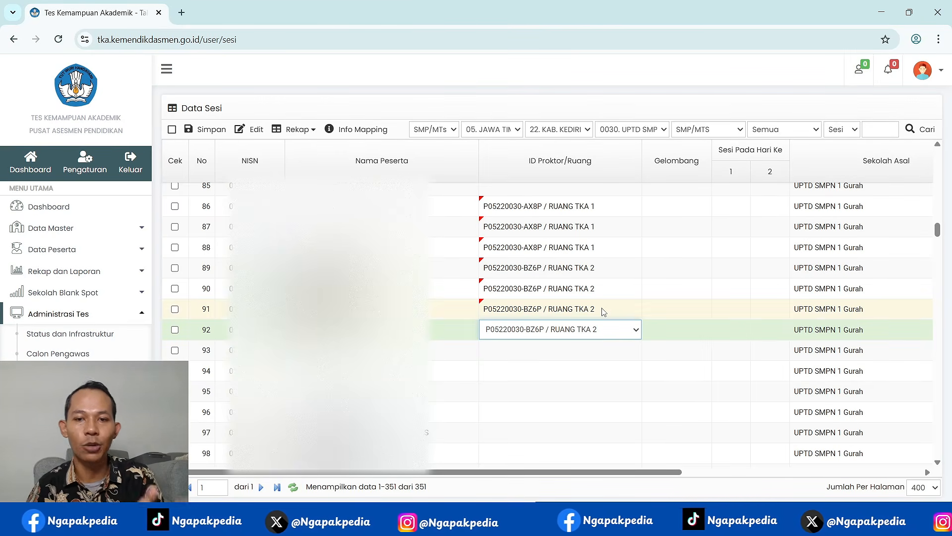
Assign participants 6, 7 and 8 to the proctor room RUANG TKA 1.
scroll(603, 311, "up", 20)
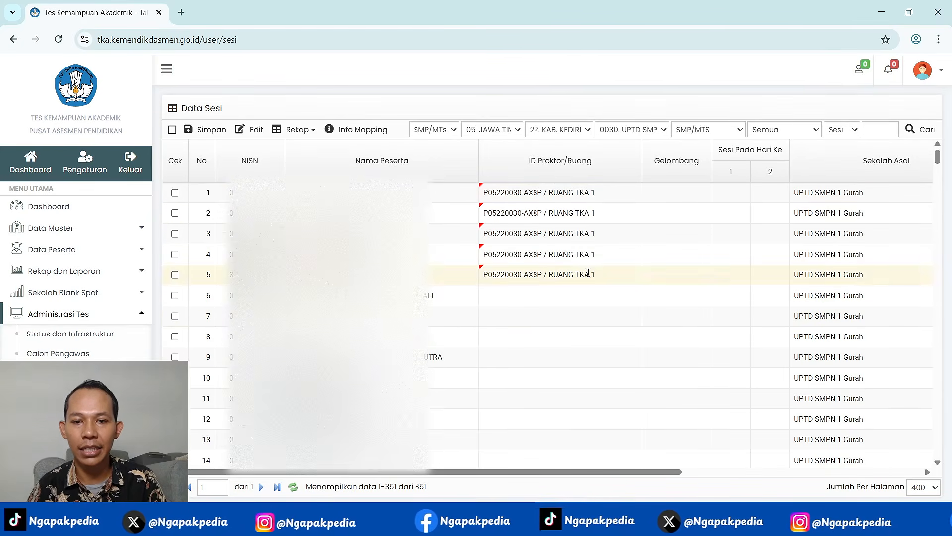
left_click(578, 295)
left_click(577, 303)
left_click(577, 319)
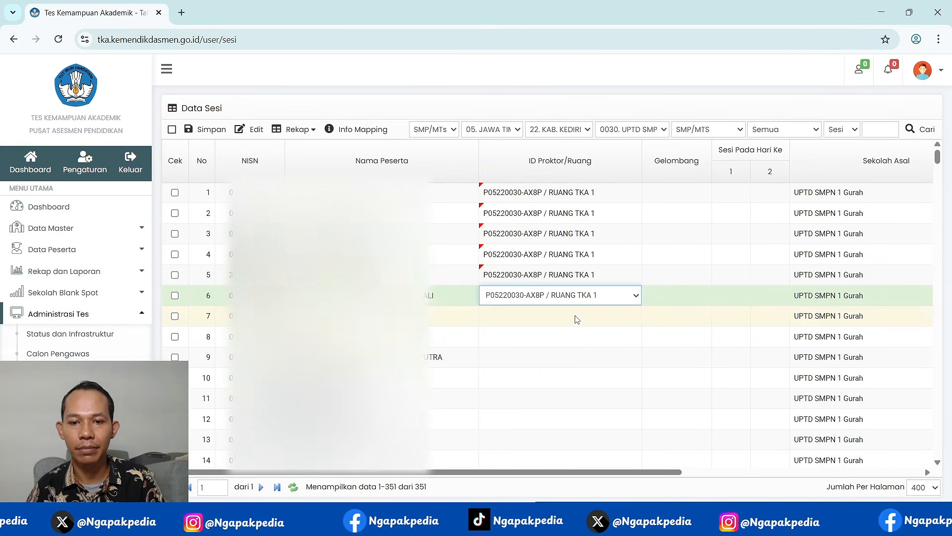
left_click(576, 319)
left_click(574, 323)
left_click(575, 345)
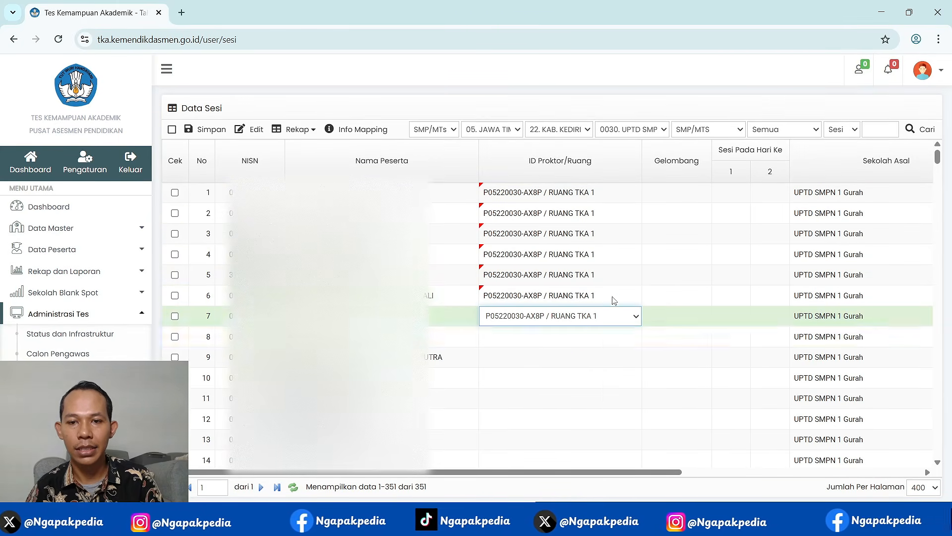
left_click(598, 340)
left_click(596, 343)
left_click(590, 368)
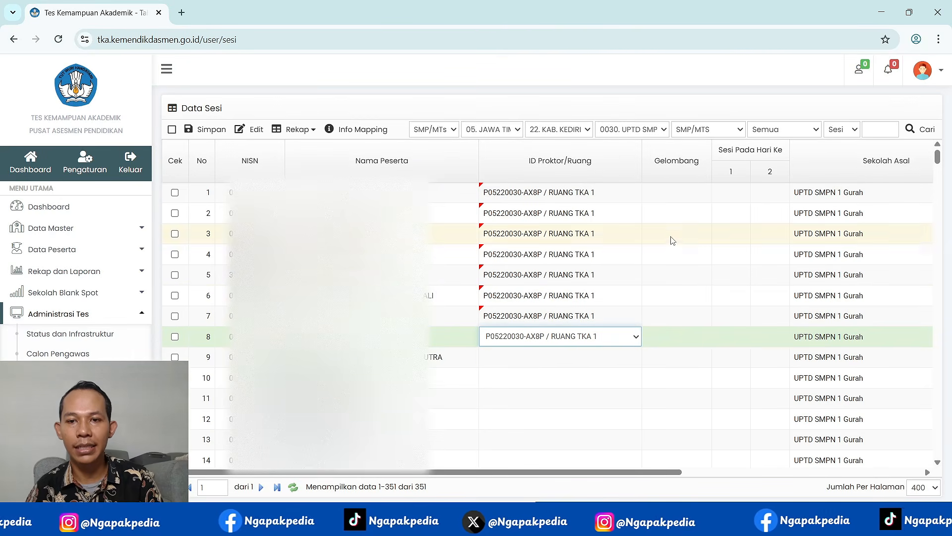
Check the GELOMBANG 1 session figures in the Excel plan, and set participant 1's wave to Gelombang 1 in the portal.
left_click(676, 197)
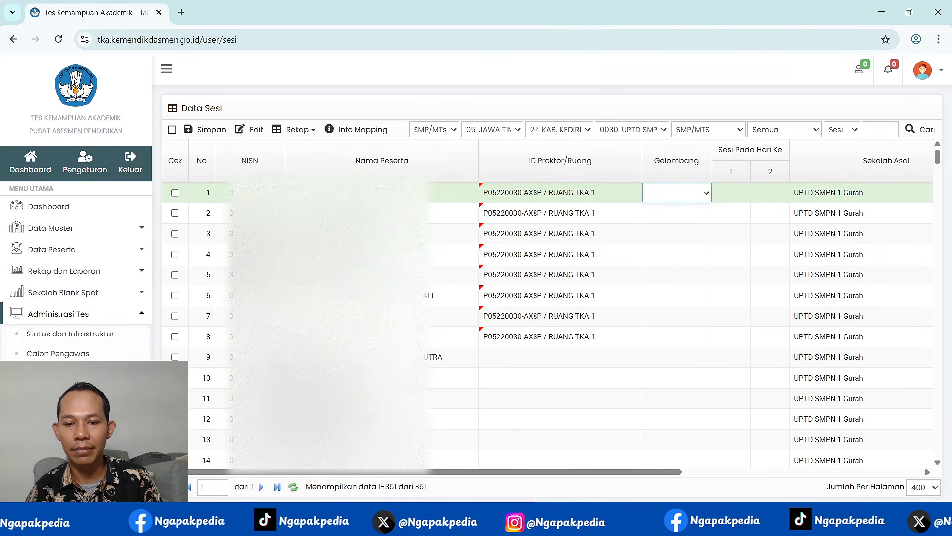
key("alt+Tab")
left_click_drag(56, 342, 270, 343)
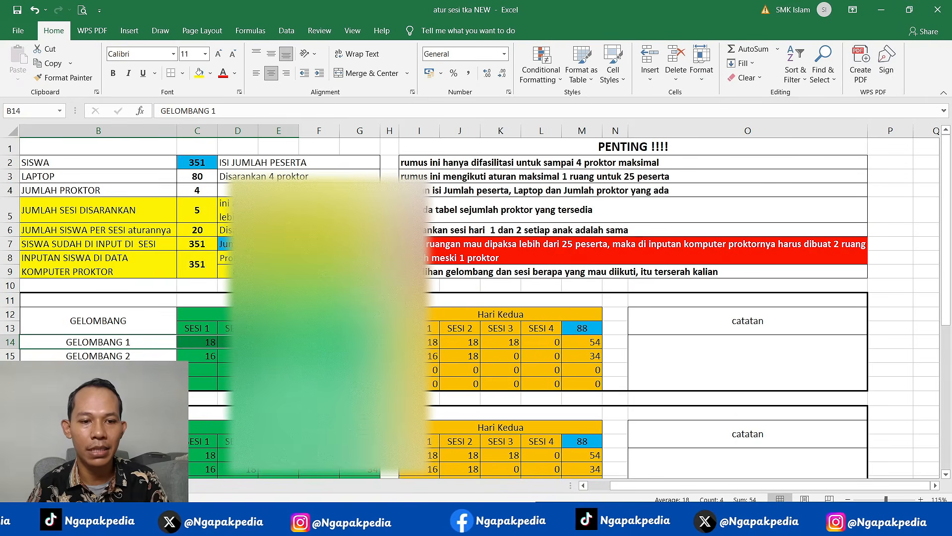
left_click(881, 10)
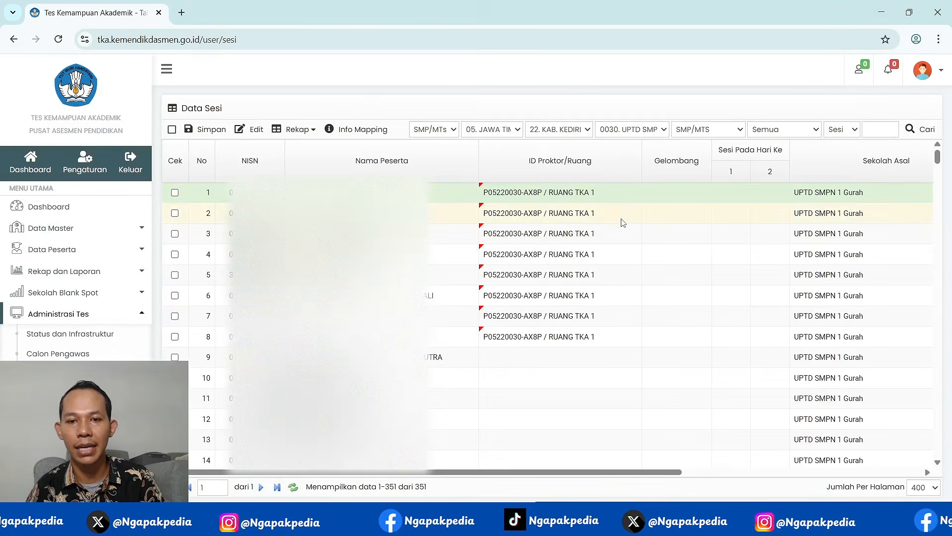
left_click(683, 197)
left_click(683, 198)
left_click(671, 224)
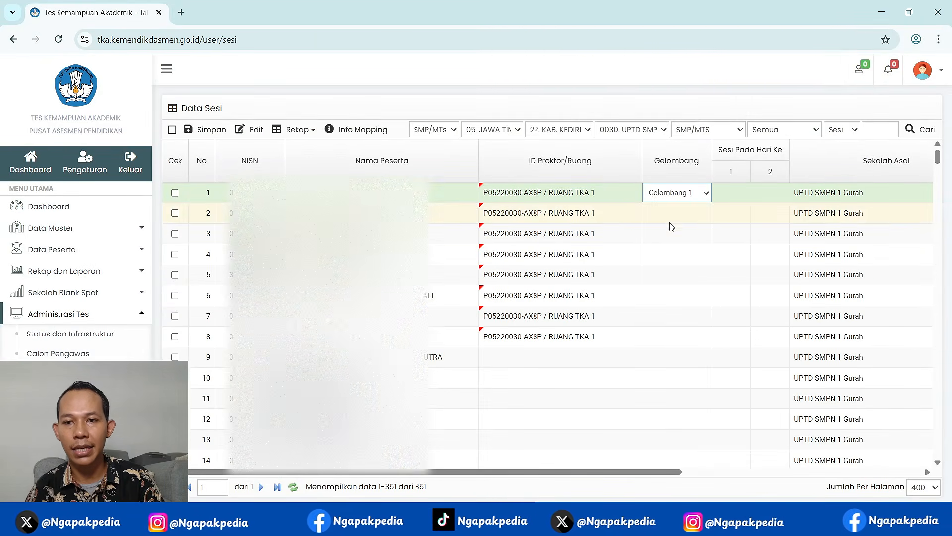
Set participants 1 and 2 to session 1 on both exam days.
left_click(727, 197)
type("1")
key("Tab")
type("1")
left_click(730, 212)
type("1")
key("Tab")
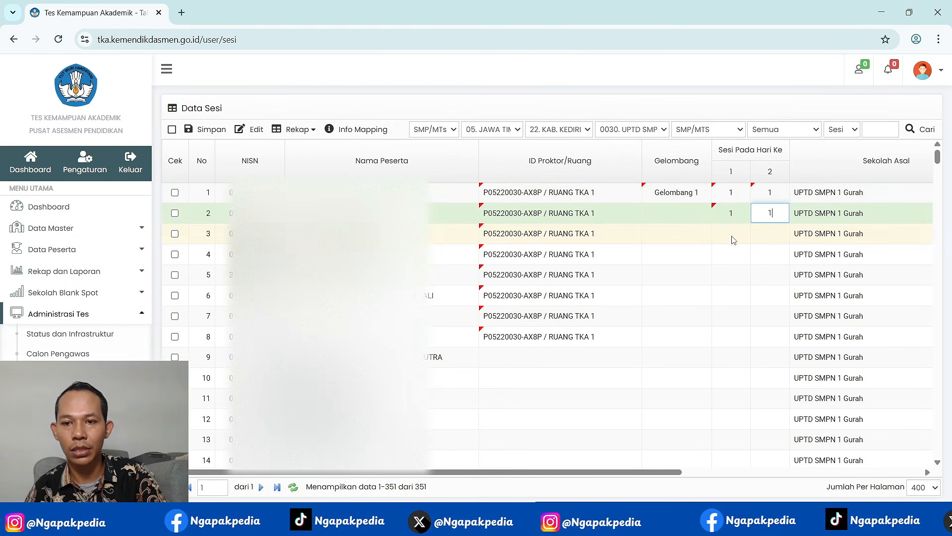
Set participants 3, 4 and 5 to session 1 on both exam days.
left_click(733, 240)
type("1")
key("Tab")
type("1")
left_click(729, 258)
type("1")
key("Tab")
type("1")
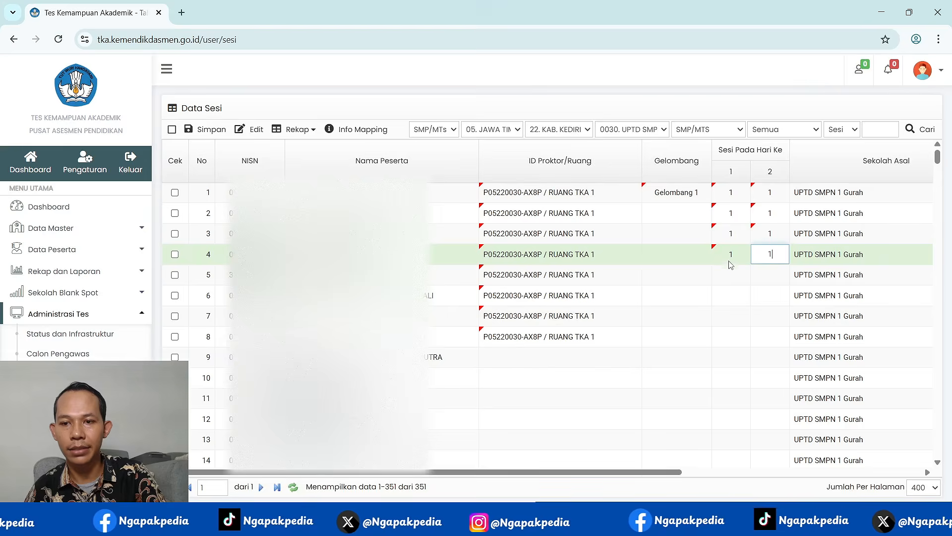
left_click(732, 274)
type("1")
key("Tab")
type("1")
Assign participant 18 to the proctor room RUANG TKA 1 and the wave Gelombang 1.
scroll(737, 351, "down", 2)
scroll(737, 351, "down", 2)
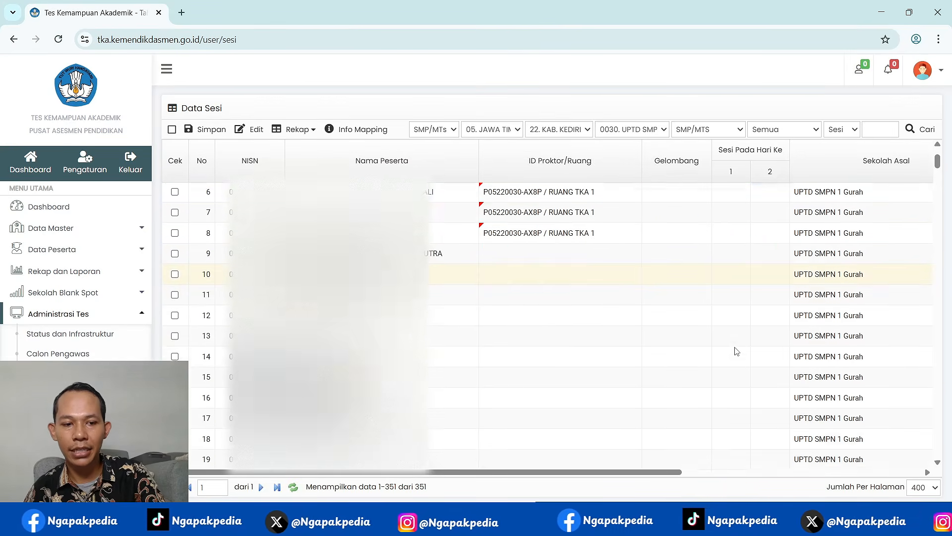
left_click(569, 367)
left_click(567, 362)
left_click(556, 389)
left_click(678, 367)
left_click(677, 367)
left_click(675, 389)
Set participants 18 and 17 to session 1 on both exam days.
left_click(739, 357)
type("1")
key("Tab")
type("1")
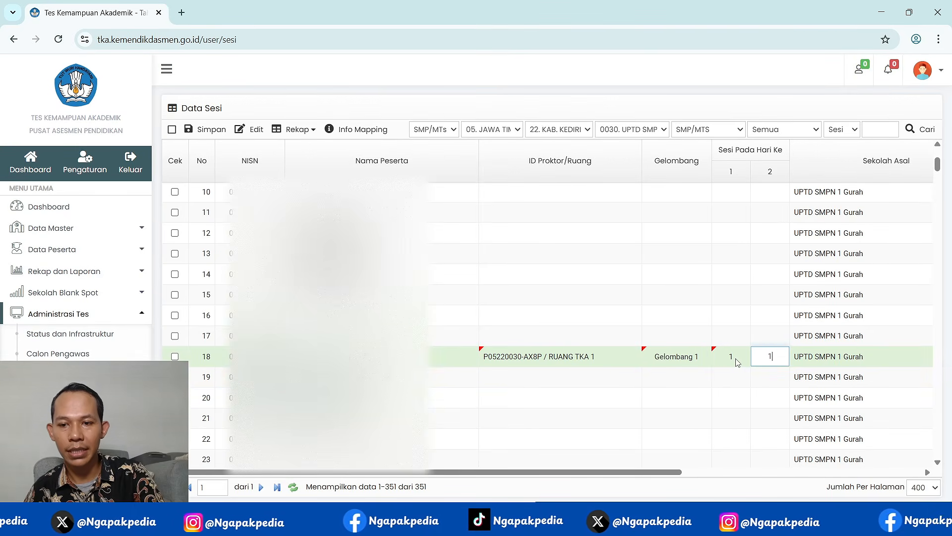
left_click(733, 336)
type("1")
key("Tab")
type("1")
Set participants 16, 15 and 14 to session 1 on both exam days.
left_click(733, 317)
type("1")
key("Tab")
type("1")
left_click(732, 295)
type("1")
key("Tab")
type("1")
left_click(733, 276)
type("1")
key("Tab")
type("1")
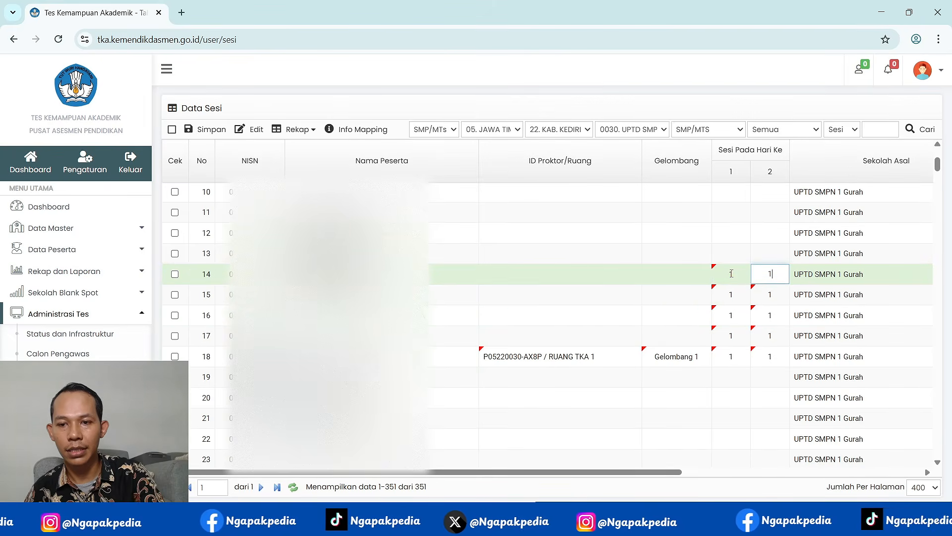
Set participant 19's wave to Gelombang 1.
left_click(705, 376)
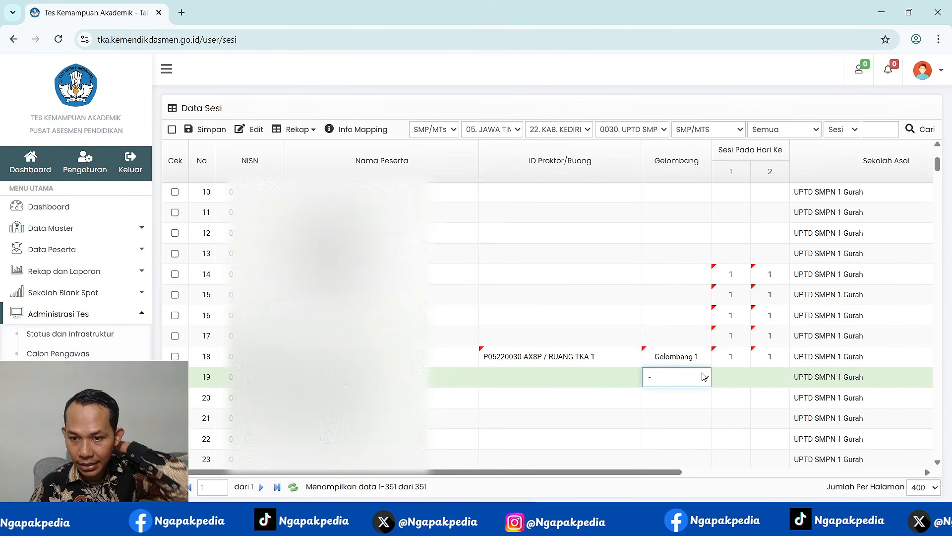
left_click(705, 381)
left_click(692, 404)
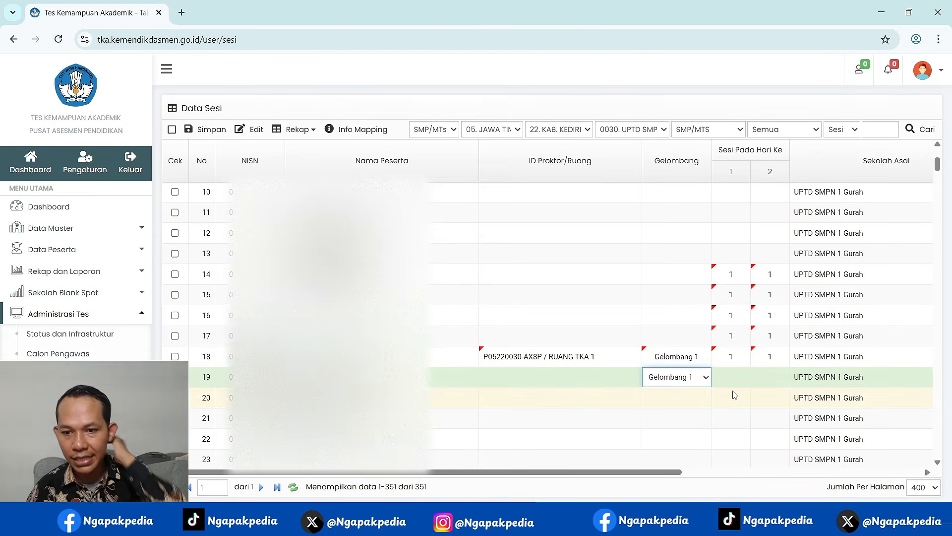
Enter session 1 on both days for participant 19 and on day 1 for participant 20.
left_click(737, 381)
type("1")
key("Tab")
type("1")
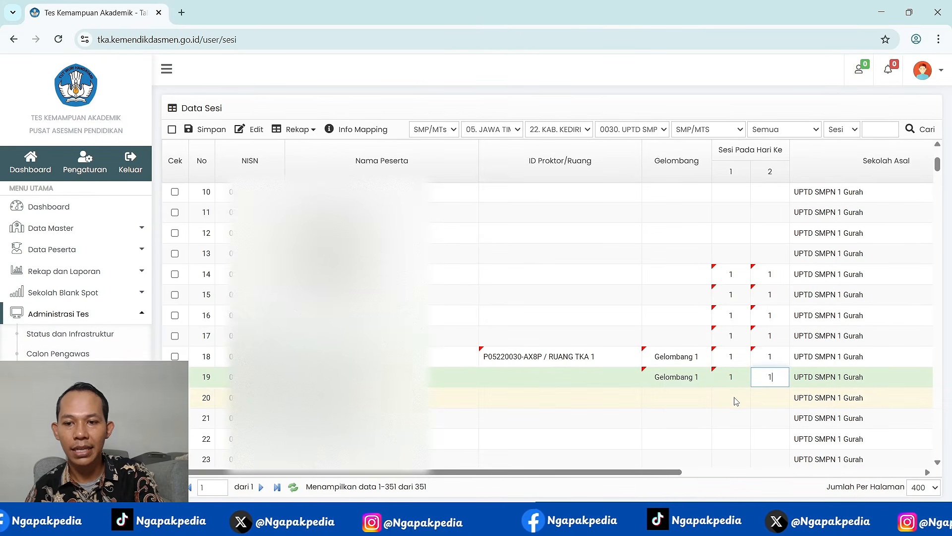
left_click(735, 399)
type("1")
key("Tab")
Set participants 19 and 20 to session 2 on both exam days.
left_click(739, 379)
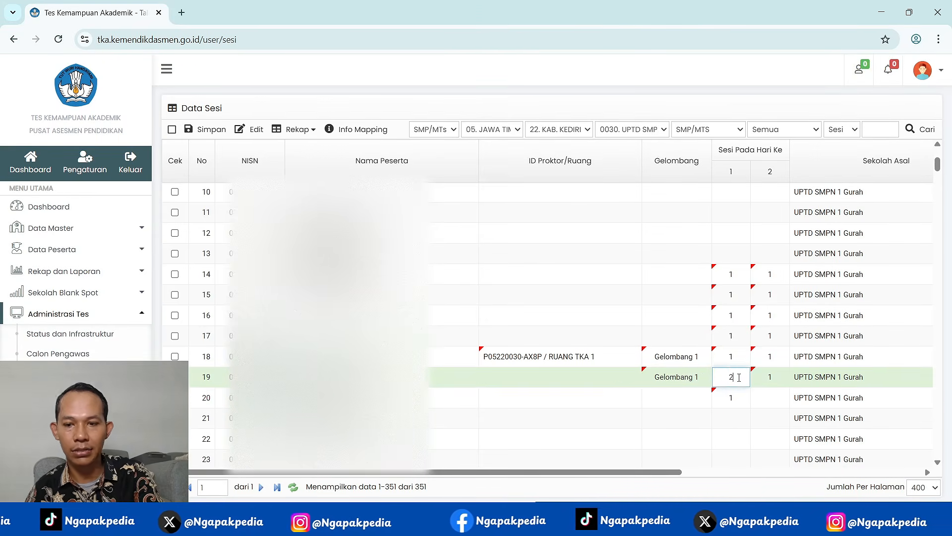
type("2")
key("Tab")
type("2")
left_click(738, 399)
type("2")
key("Tab")
type("2")
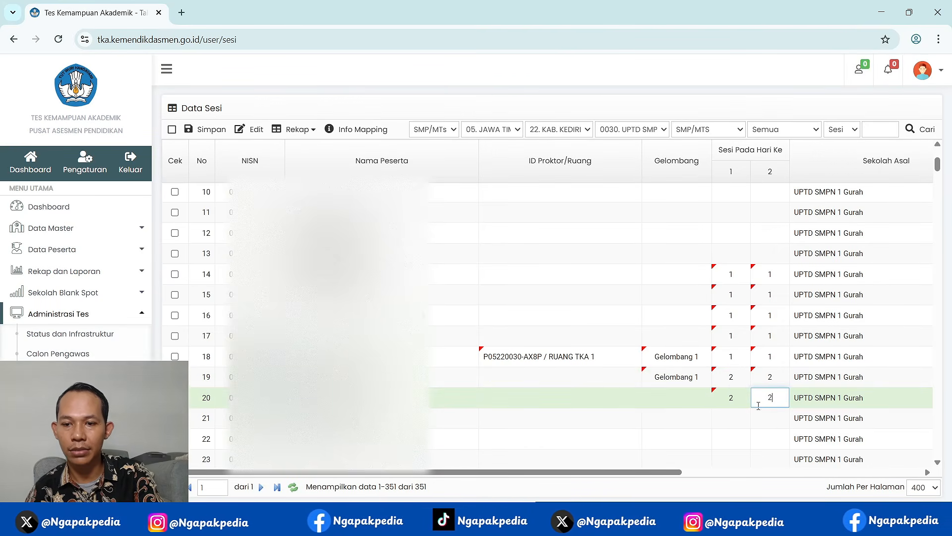
Set participants 21 and 22 to session 2 on both exam days.
left_click(743, 415)
type("2")
key("Tab")
type("2")
left_click(740, 437)
type("2")
key("Tab")
type("2")
Set participant 20's wave to Gelombang 1.
scroll(749, 416, "down", 1)
left_click(687, 339)
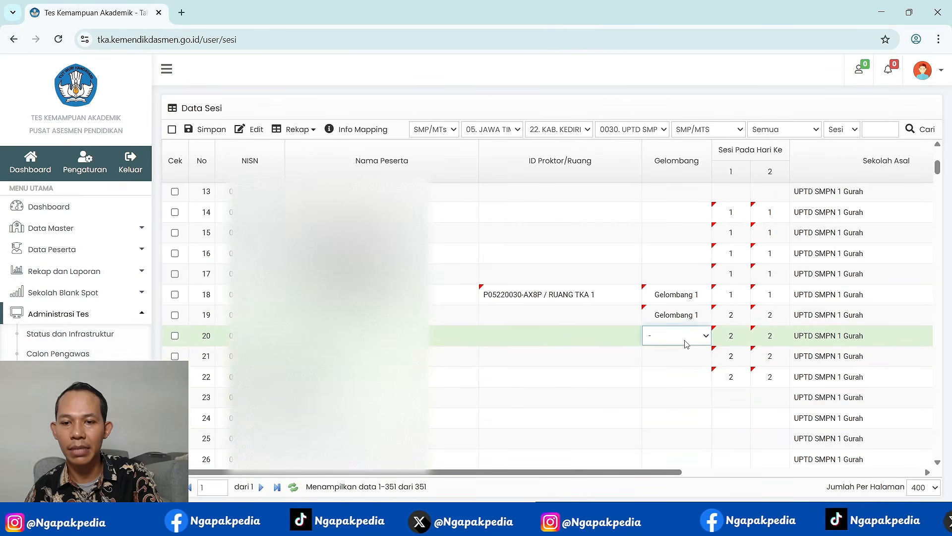
left_click(692, 338)
left_click(697, 365)
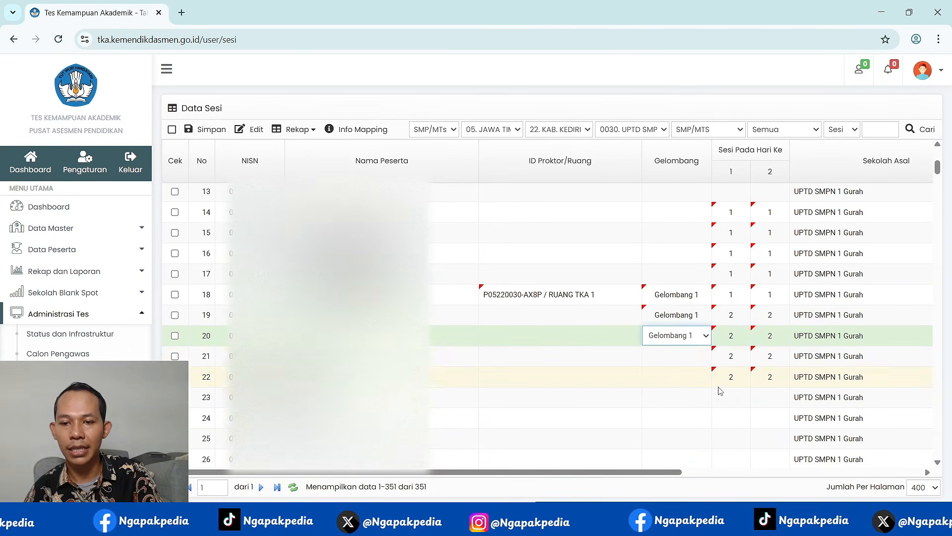
Set participant 41's wave to Gelombang 1.
scroll(720, 391, "down", 1)
scroll(720, 391, "down", 6)
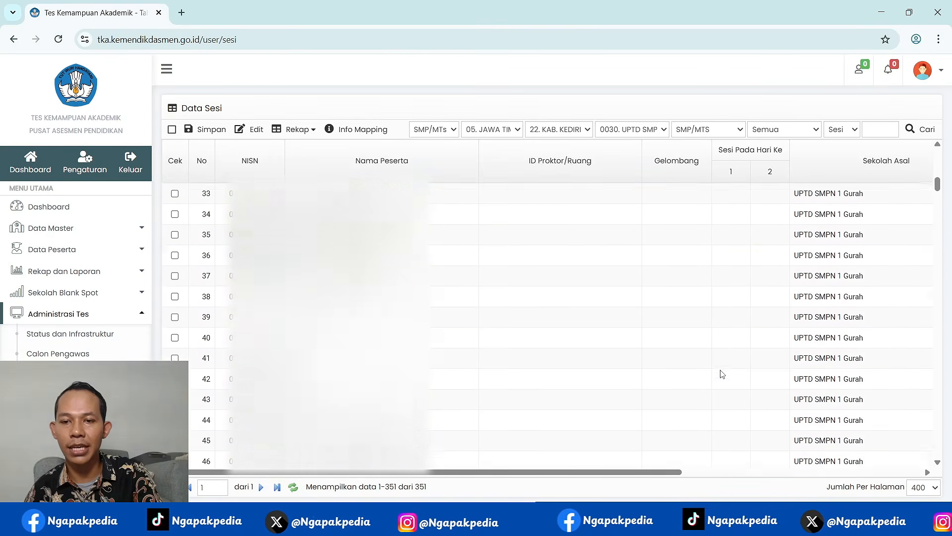
left_click(692, 336)
left_click(690, 340)
left_click(689, 398)
left_click(730, 333)
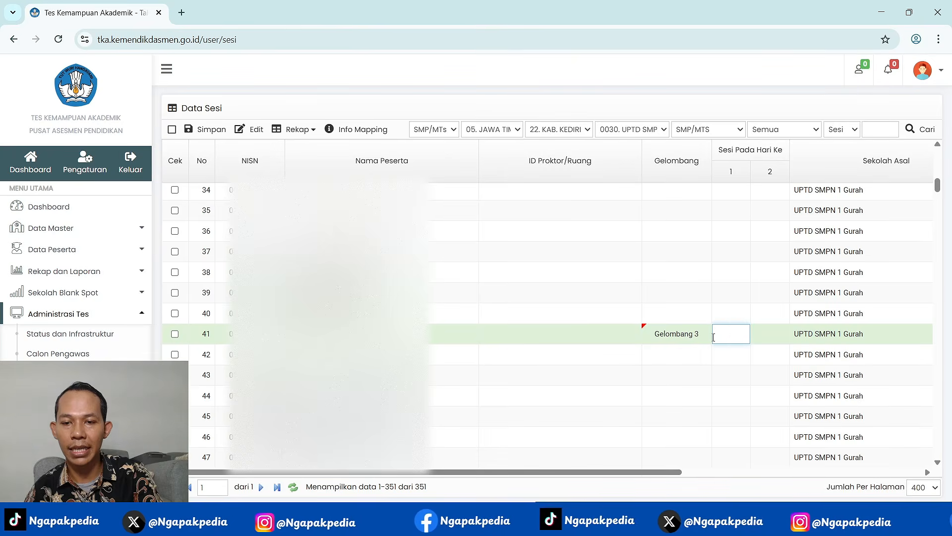
left_click(695, 337)
left_click(694, 337)
left_click(674, 354)
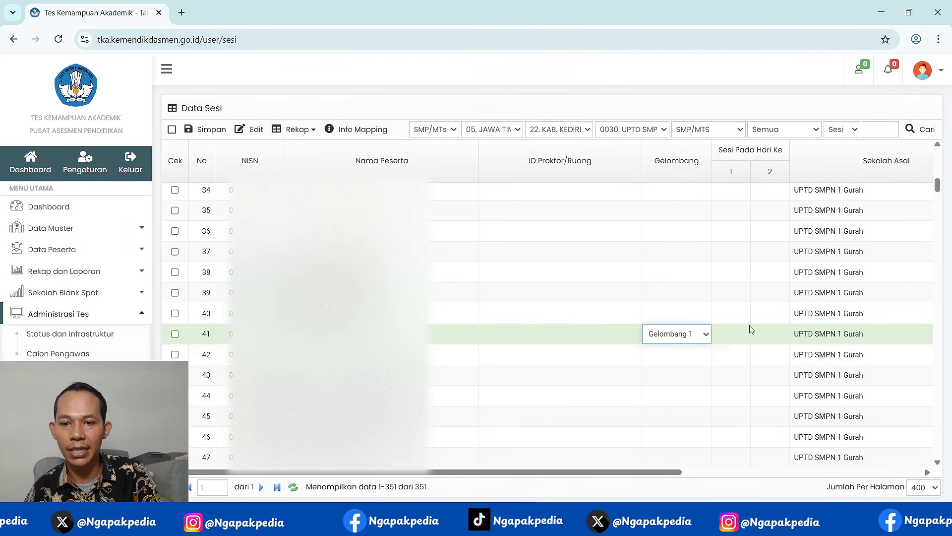
Set participants 41 and 42 to session 3 on both exam days.
left_click(739, 330)
type("3")
key("Tab")
type("3")
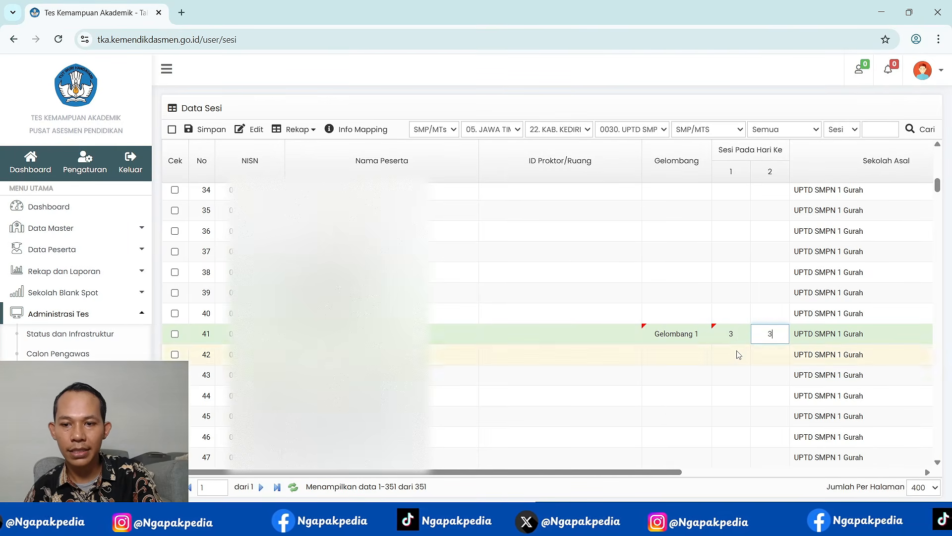
left_click(738, 354)
type("3")
key("Tab")
type("3")
Set participants 43 and 44 to session 3 on both exam days.
left_click(737, 375)
type("3")
key("Tab")
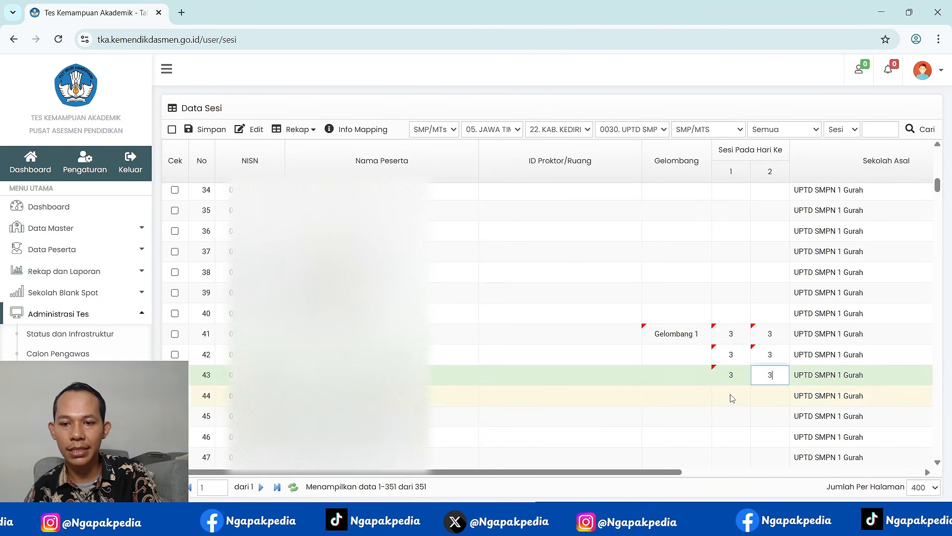
type("3")
key("Return")
left_click(740, 398)
type("3")
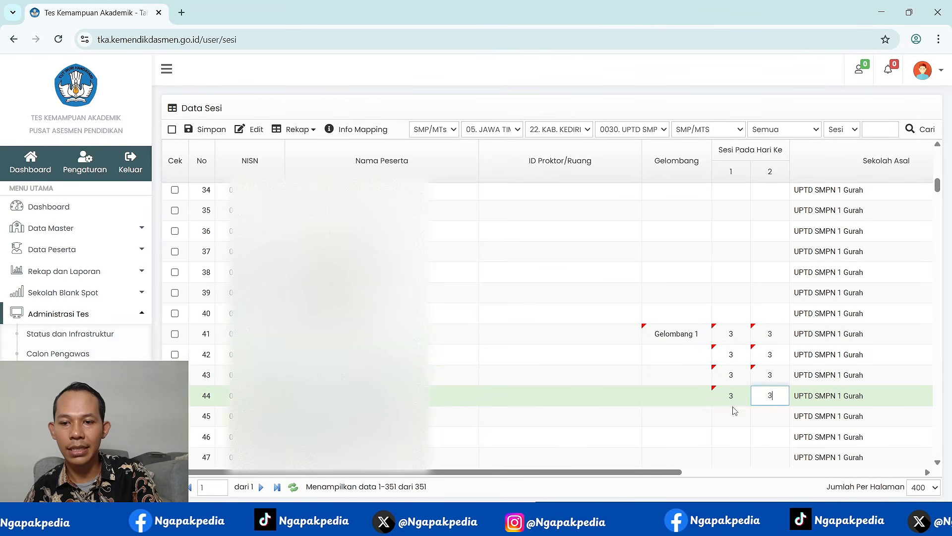
Check Proktor 1's planned session counts for Gelombang 1 and Gelombang 2 in the Excel workbook, and return to the TKA portal.
left_click(733, 410)
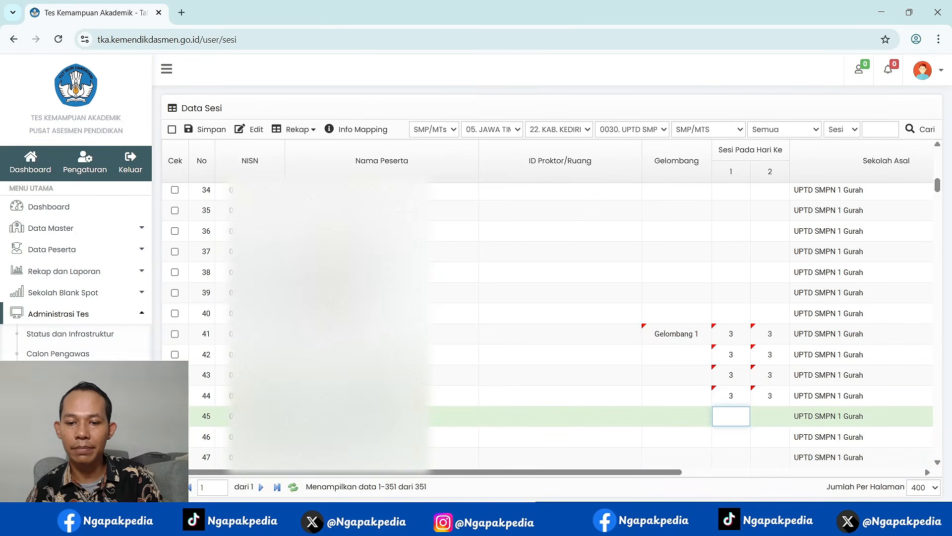
left_click(582, 518)
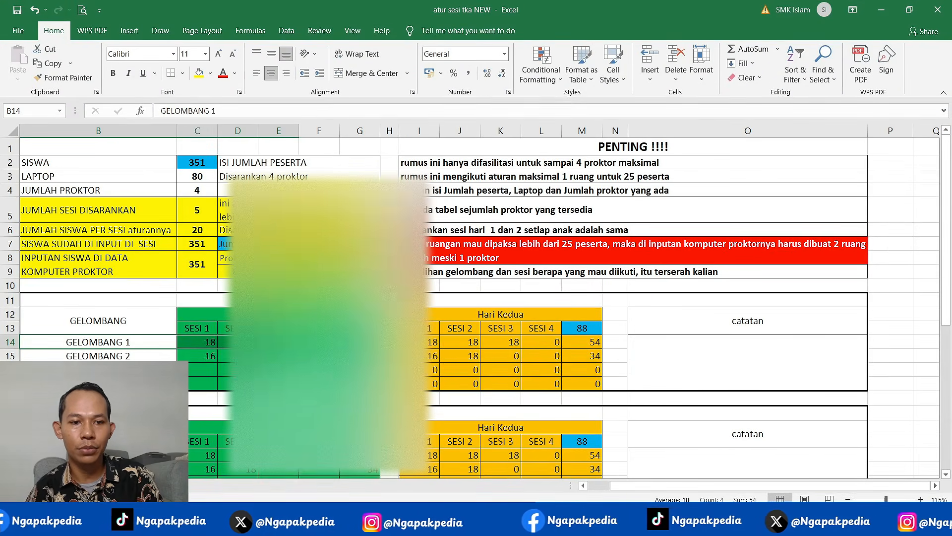
left_click(278, 342)
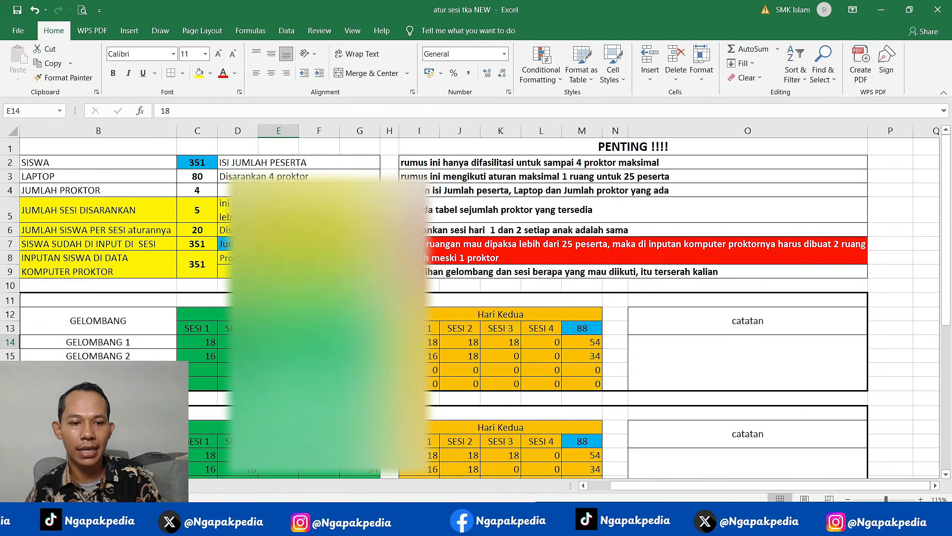
left_click(211, 354)
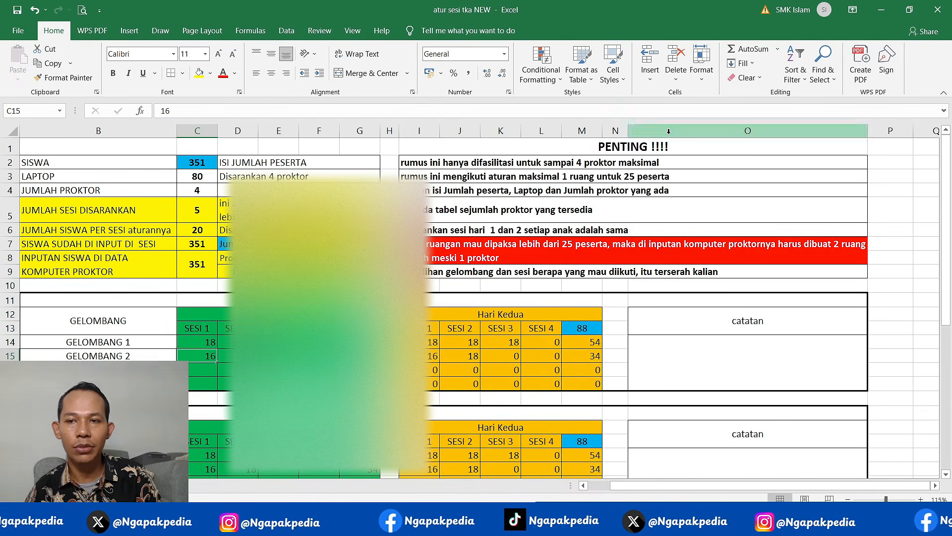
left_click(886, 9)
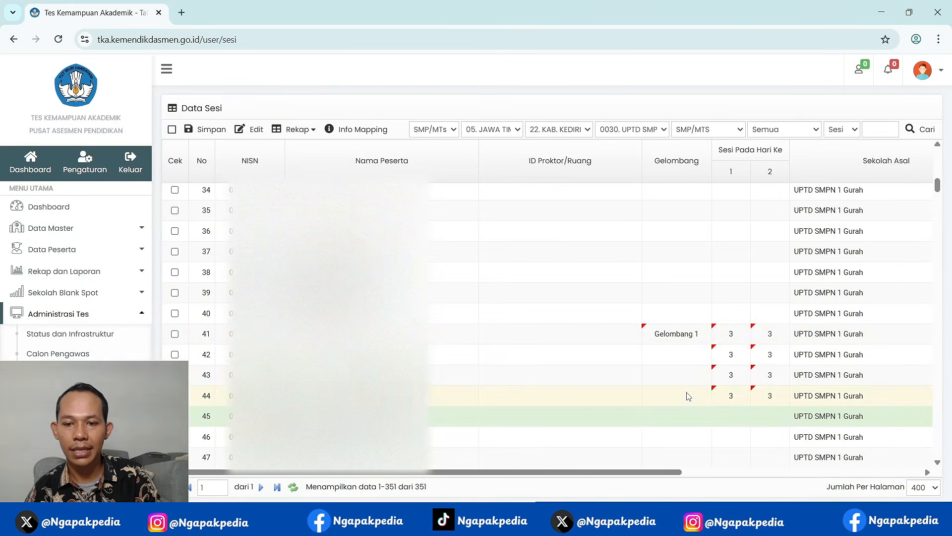
Assign participant 53 to Gelombang 2 and proctor room P05220030-AX8P / RUANG TKA 1.
left_click(691, 419)
scroll(691, 419, "down", 6)
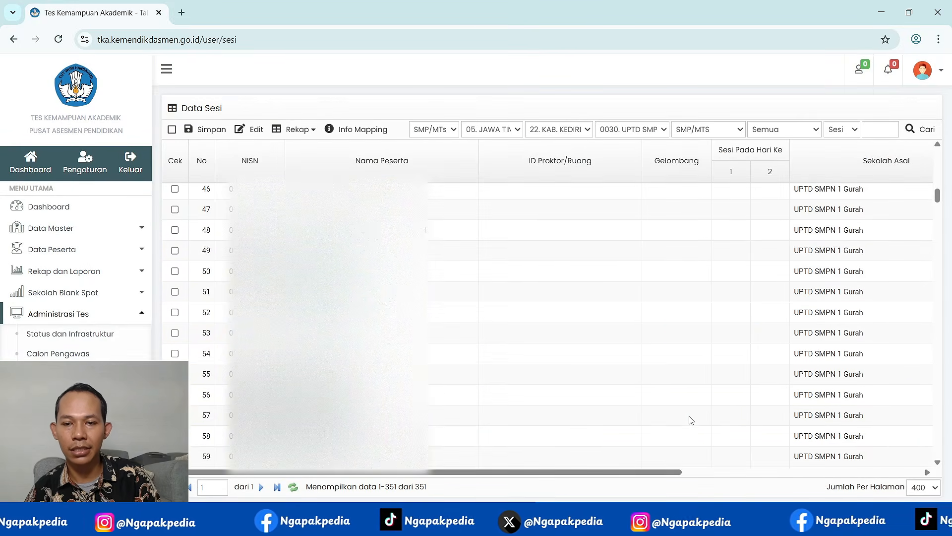
left_click(692, 272)
left_click(696, 274)
left_click(677, 319)
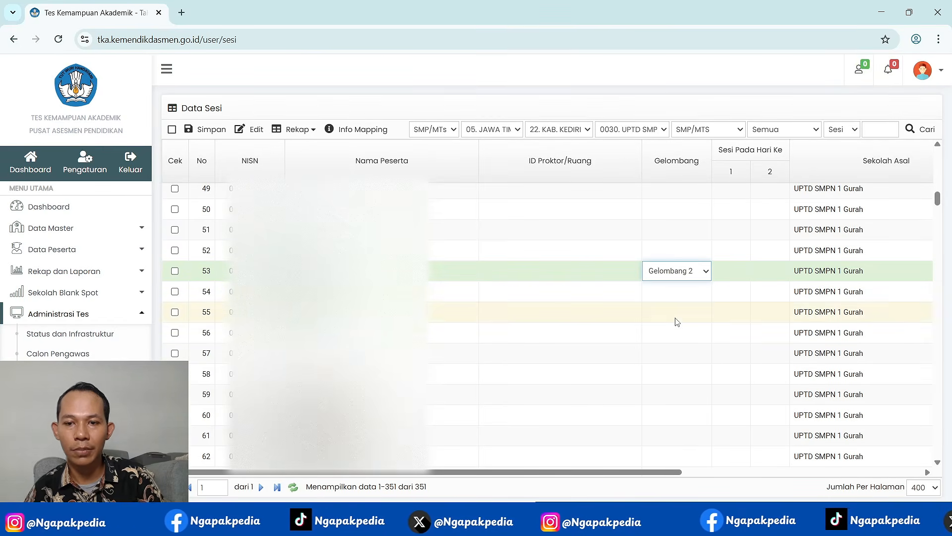
left_click(615, 273)
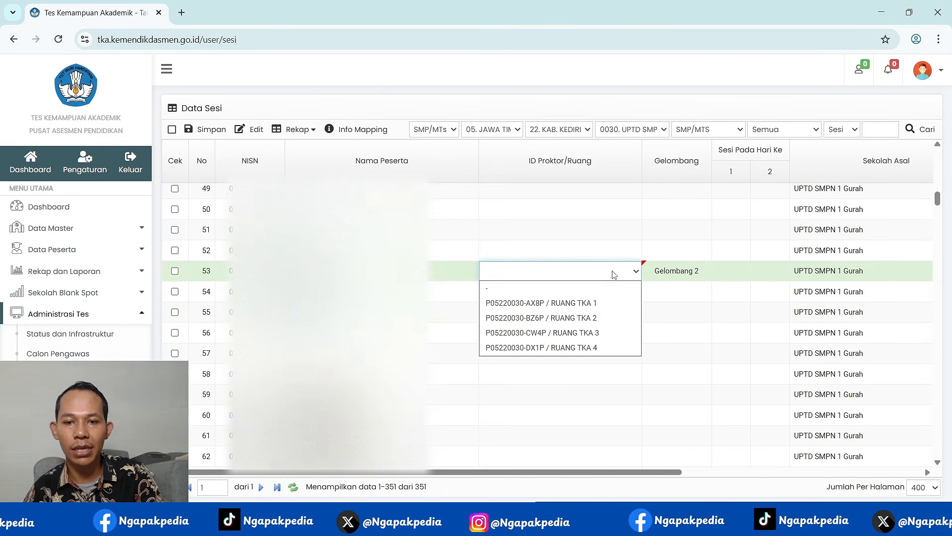
left_click(617, 302)
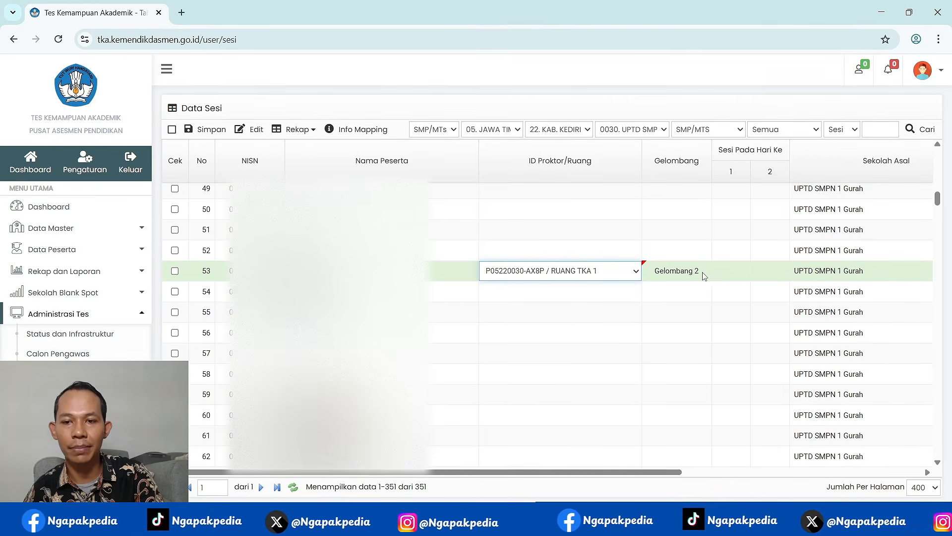
Set participants 53 and 54 to session 1 on both exam days.
left_click(726, 272)
type("1")
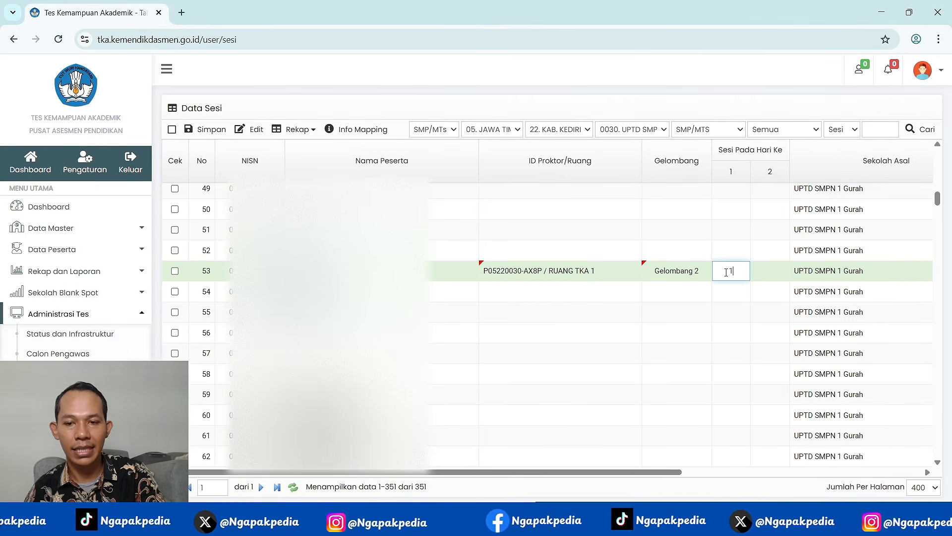
key("Tab")
type("1")
left_click(730, 293)
type("1")
key("Tab")
type("1")
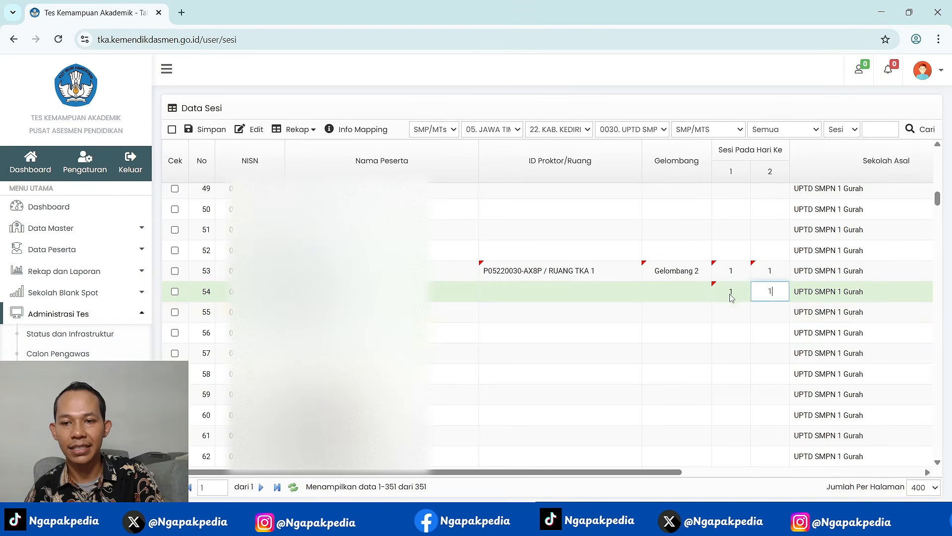
Switch to the Excel workbook and set the number of students to 50, laptops to 30 and proctors to 1.
key("alt+Tab")
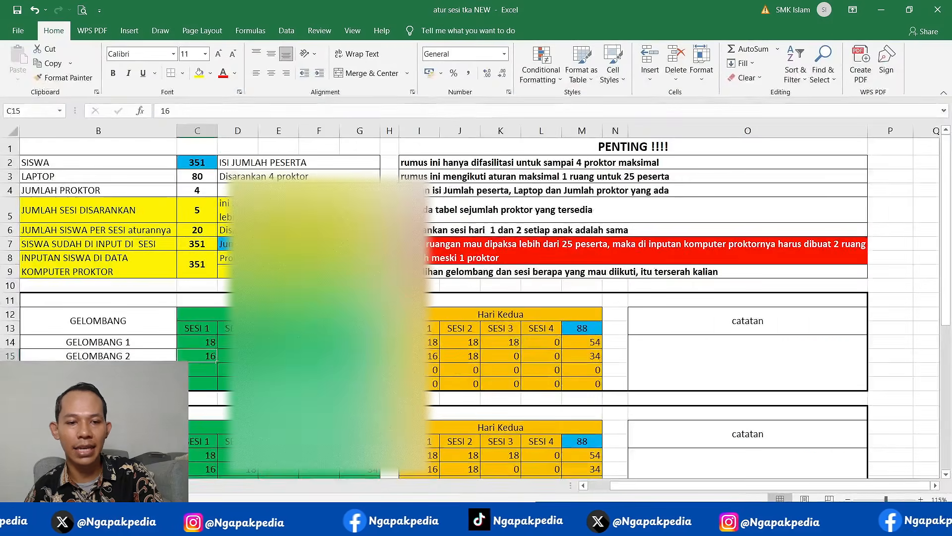
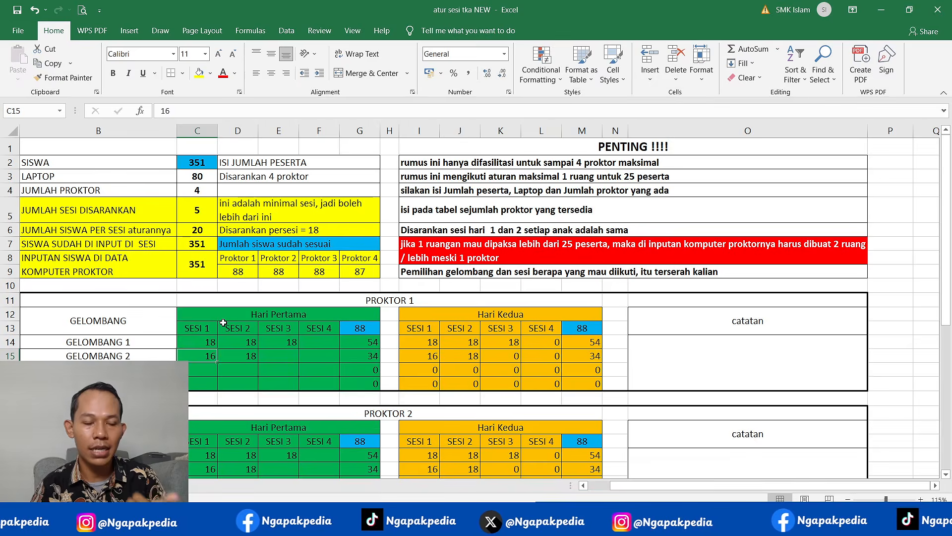
left_click(200, 175)
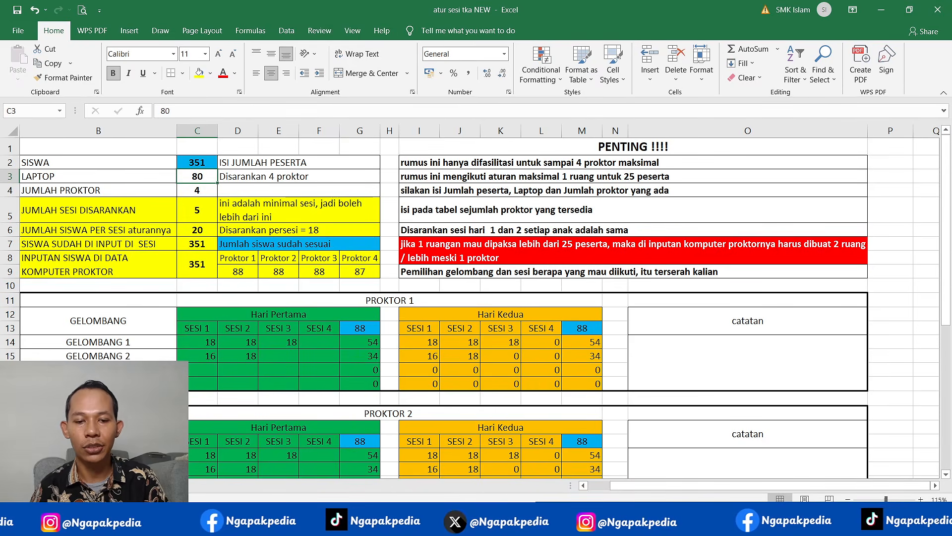
key("alt+Tab")
key("alt+Tab")
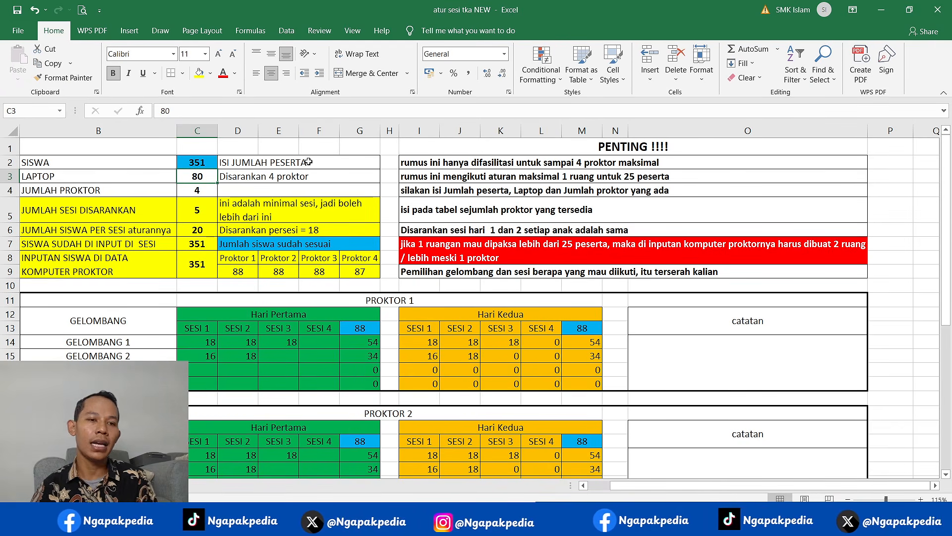
left_click(208, 162)
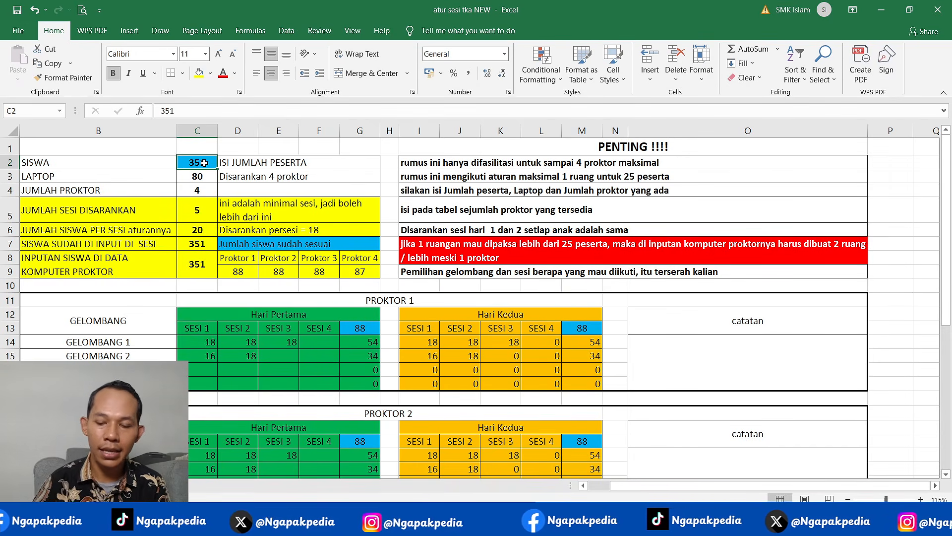
type("50")
key("Return")
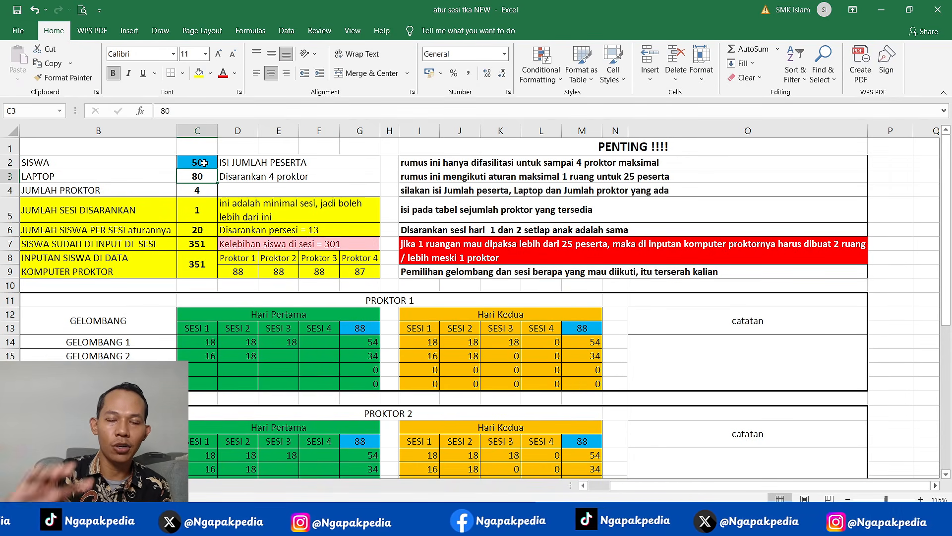
type("30")
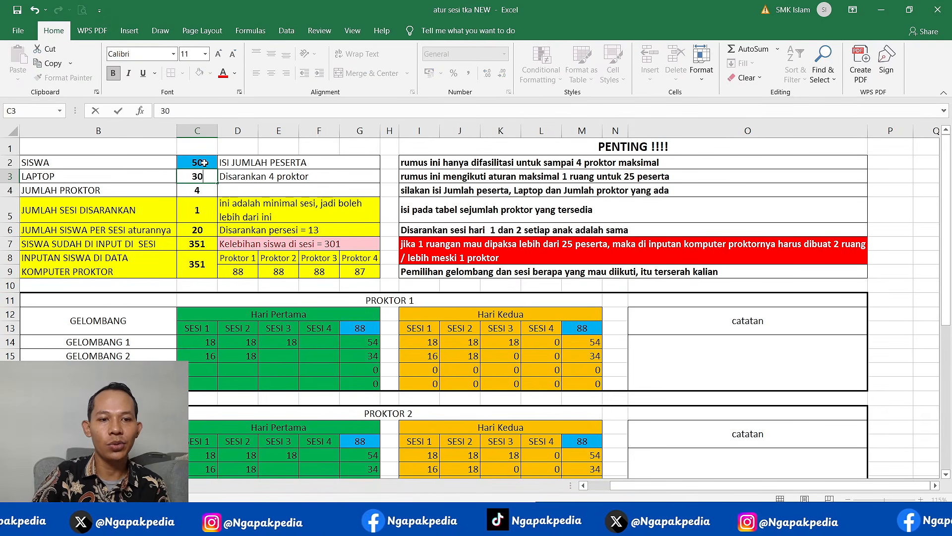
key("Return")
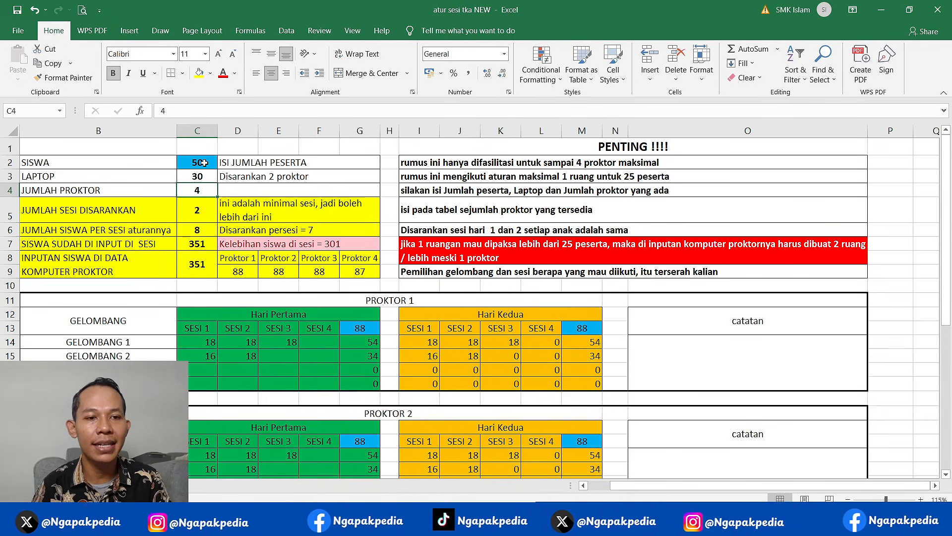
type("1")
key("Return")
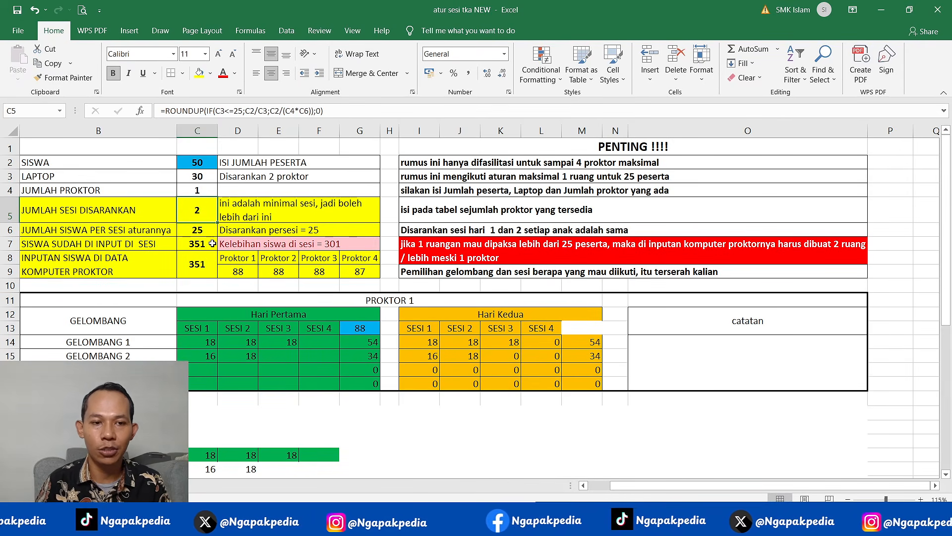
Check the proctor recommendation and the note on rooms over 25 participants, and open the reloaded TKA portal's proctor computer list.
left_click(285, 174)
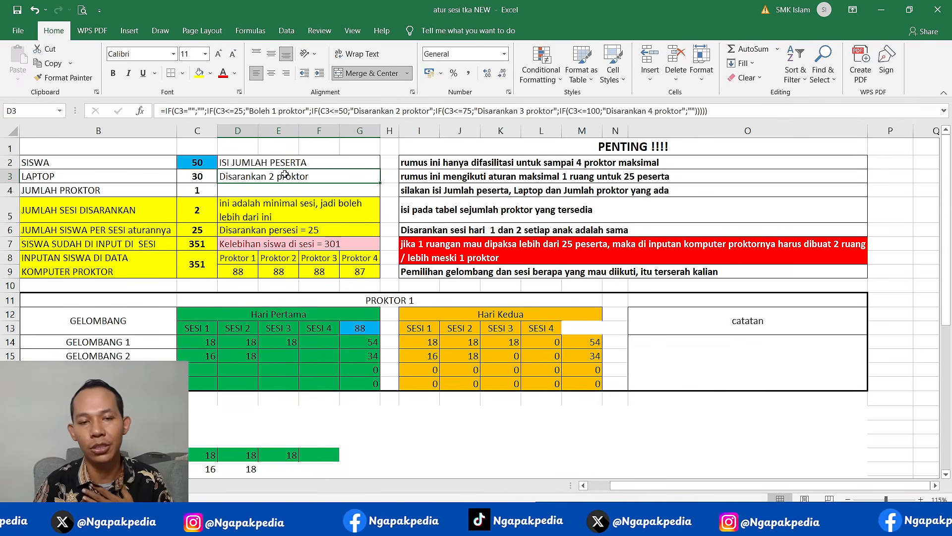
left_click(449, 251)
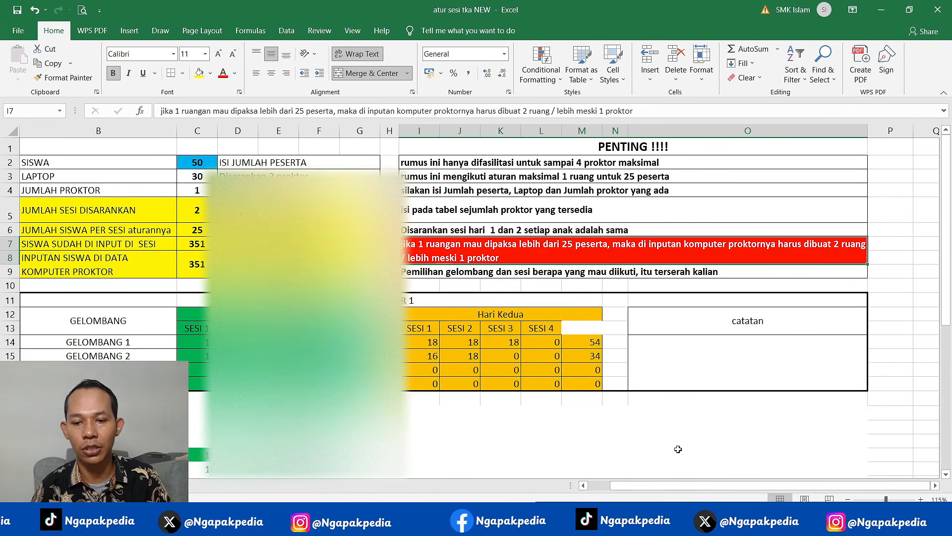
left_click(731, 518)
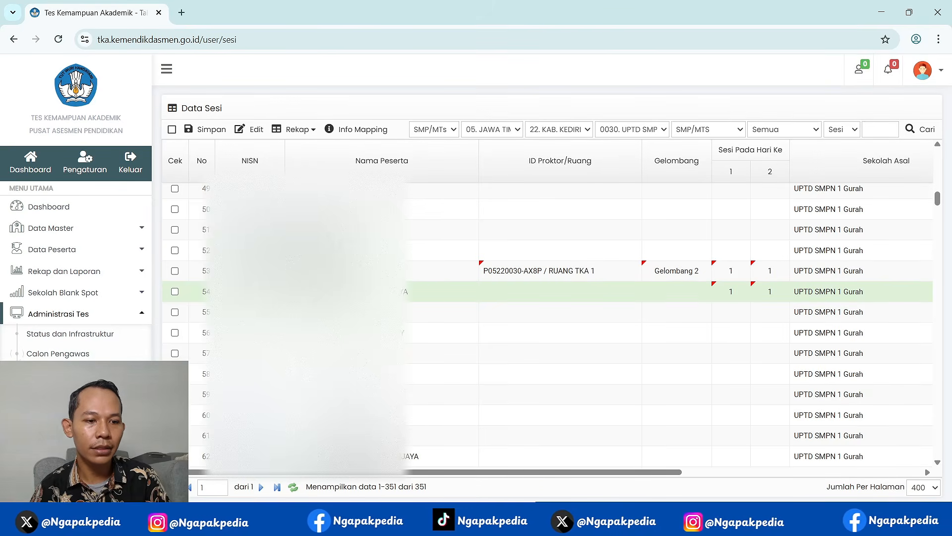
left_click(58, 39)
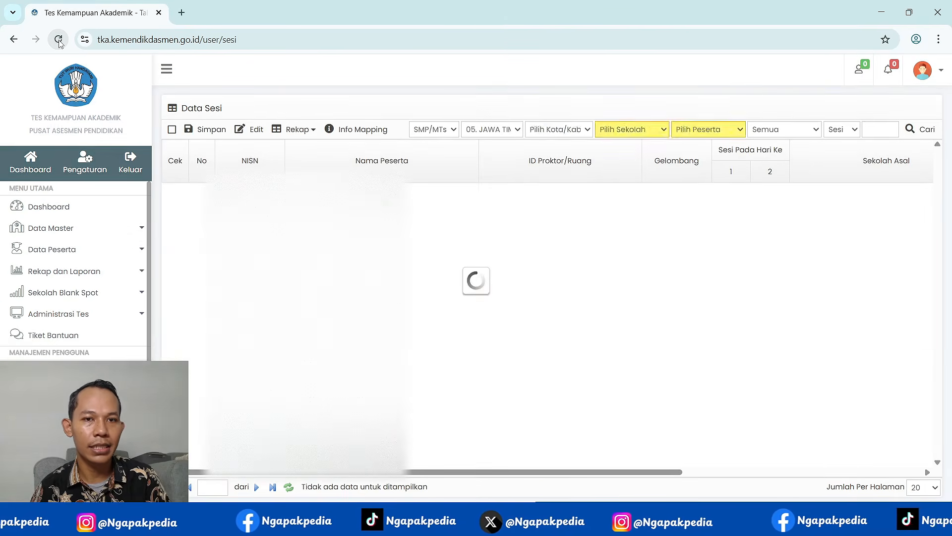
left_click(67, 315)
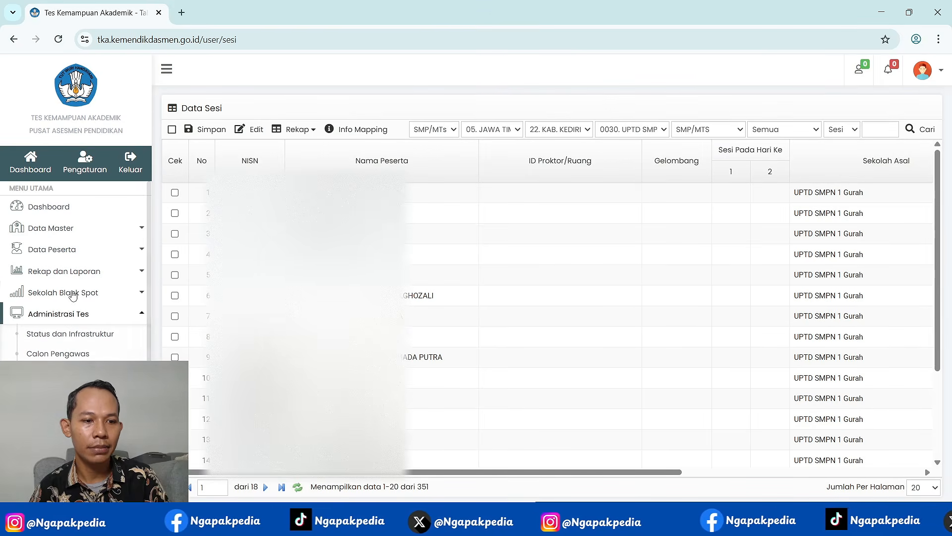
left_click(61, 373)
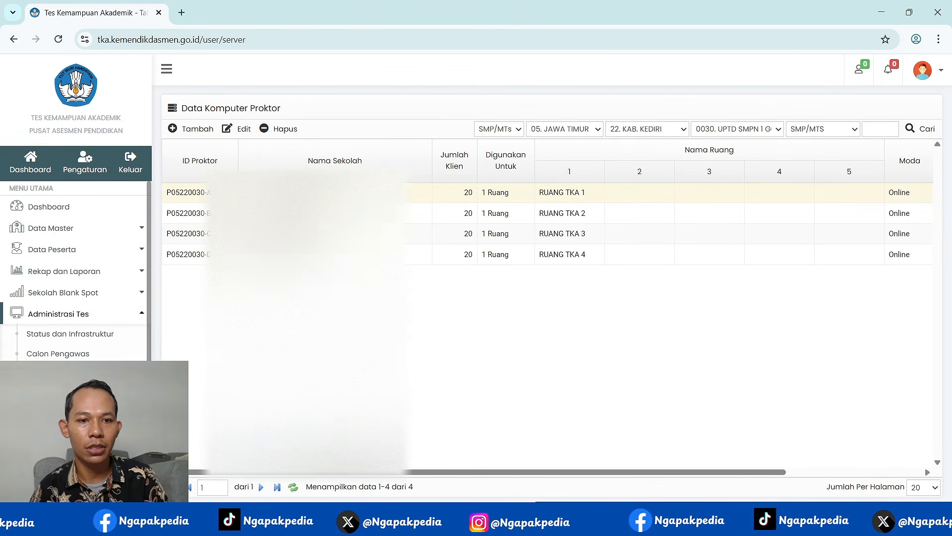
Delete the four proctor computers for RUANG TKA 1, RUANG TKA 2, RUANG TKA 3 and RUANG TKA 4.
left_click(297, 193)
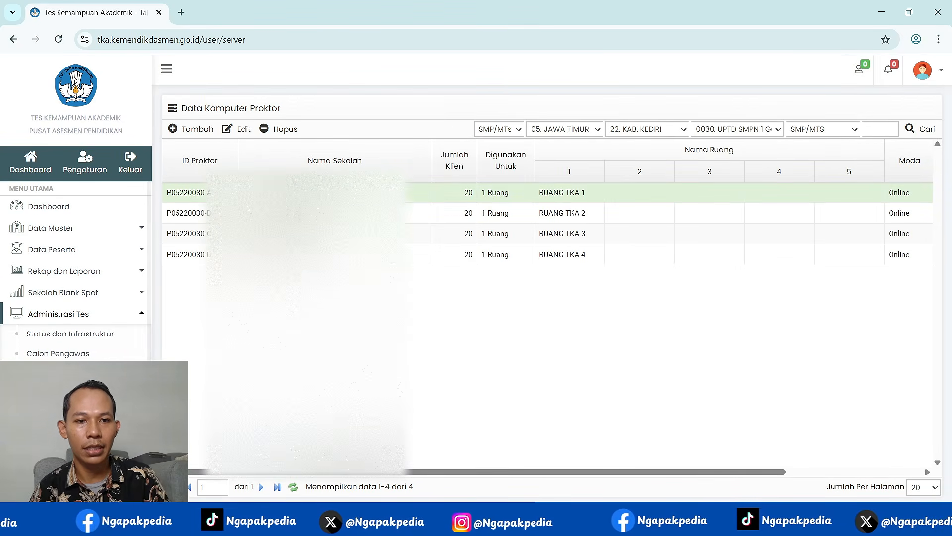
left_click(280, 129)
left_click(516, 325)
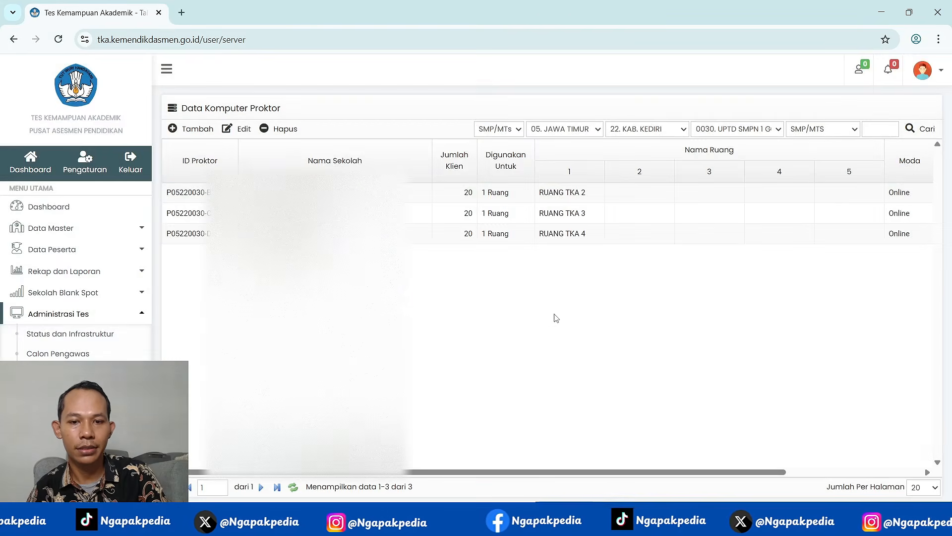
left_click(285, 129)
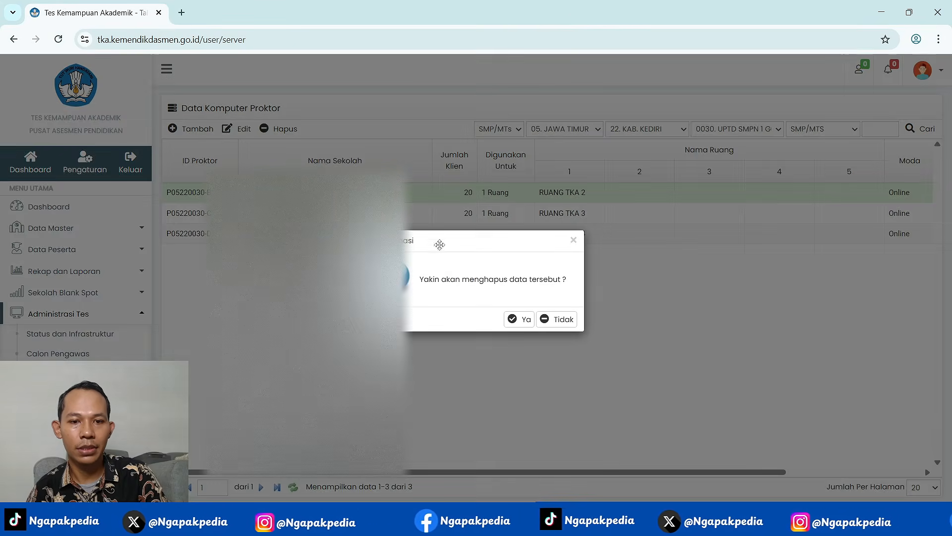
left_click(518, 320)
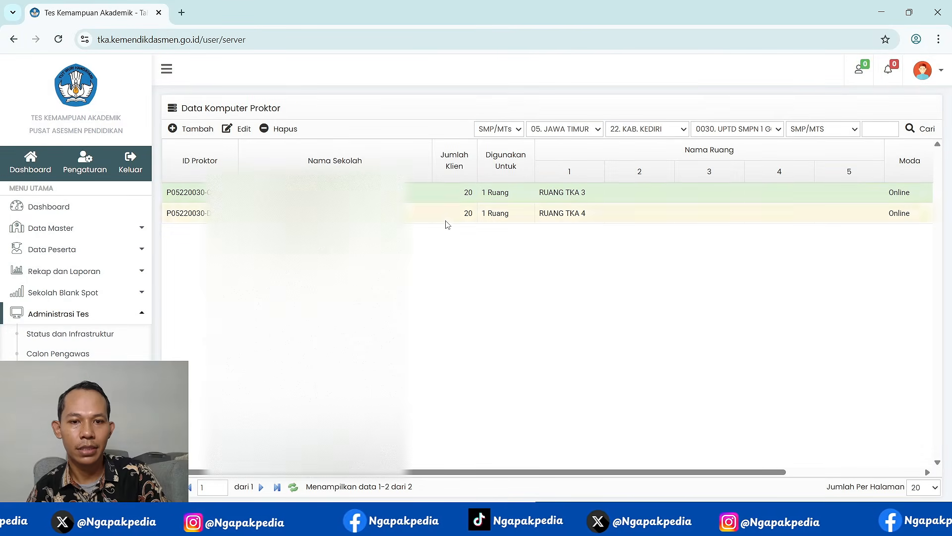
left_click(283, 129)
left_click(516, 321)
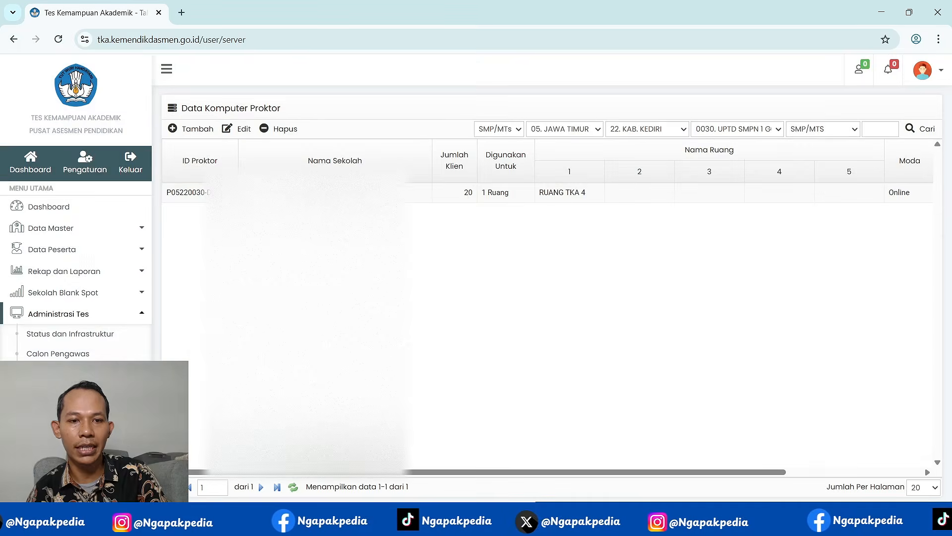
left_click(392, 193)
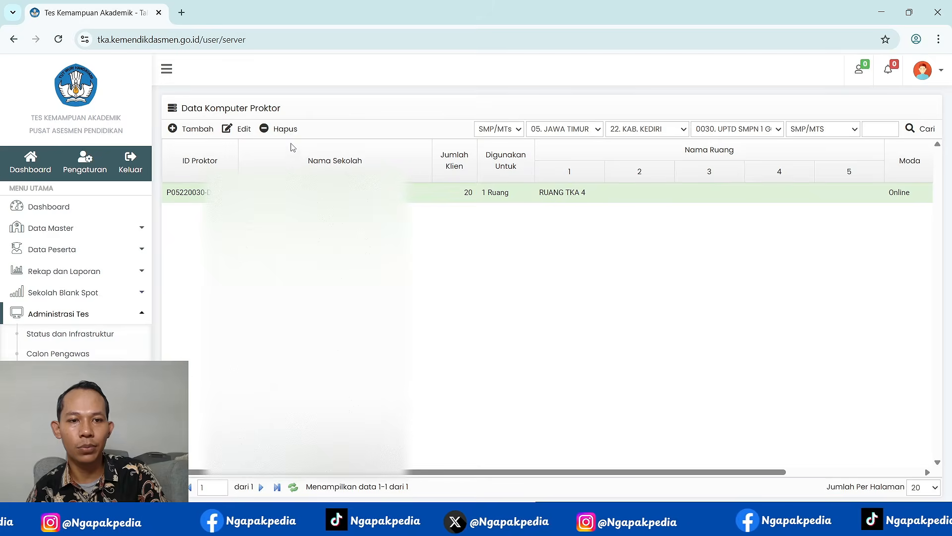
left_click(284, 129)
left_click(518, 320)
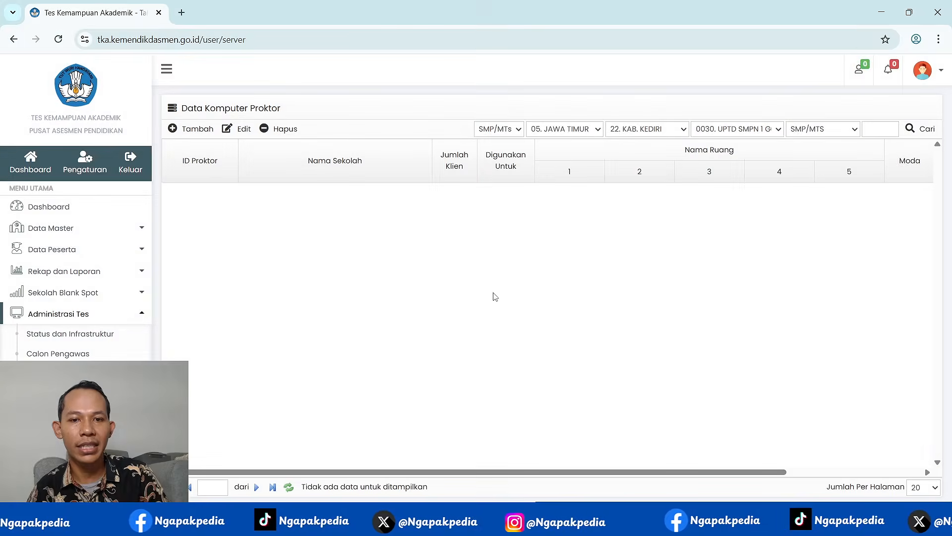
Start a new proctor computer used for 2 Ruang and set the client count of Ruang 1 to 25.
left_click(200, 130)
left_click(436, 192)
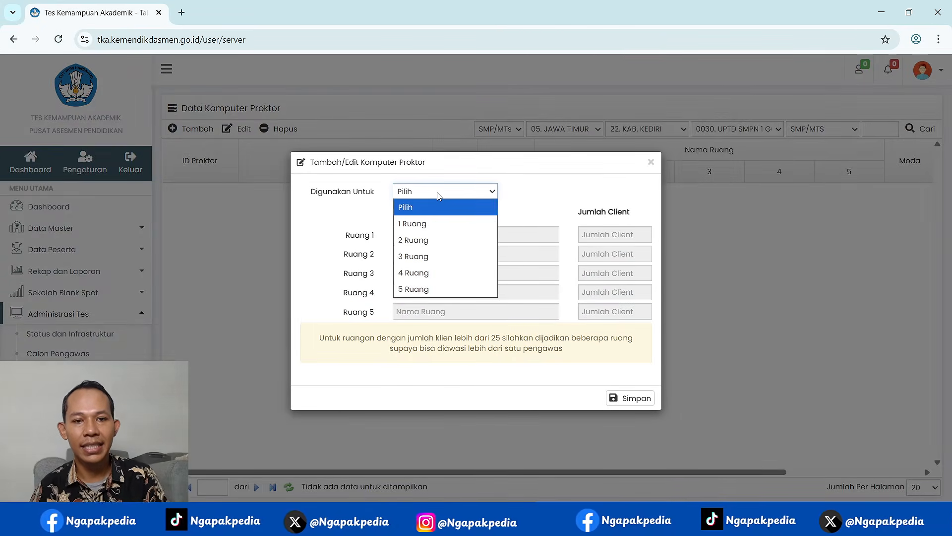
left_click(430, 239)
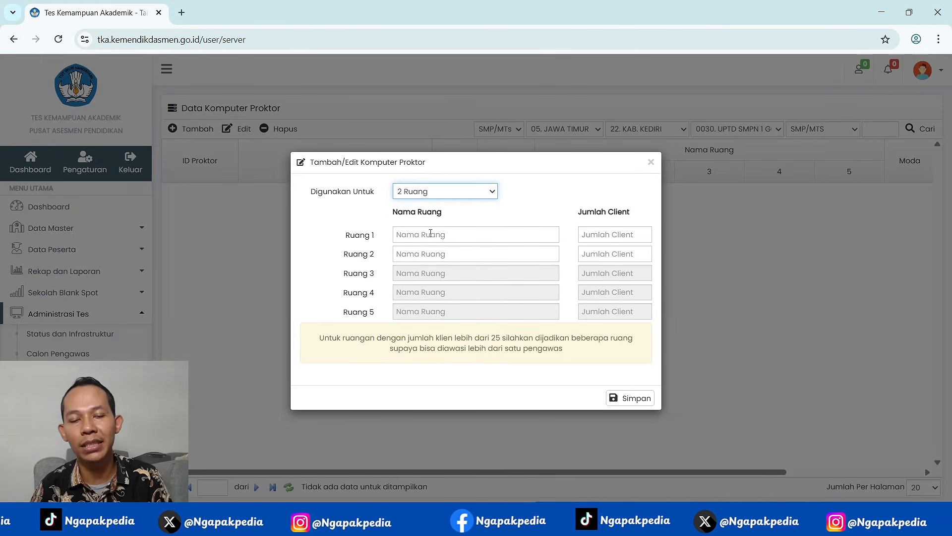
left_click(457, 190)
left_click(430, 220)
left_click(637, 234)
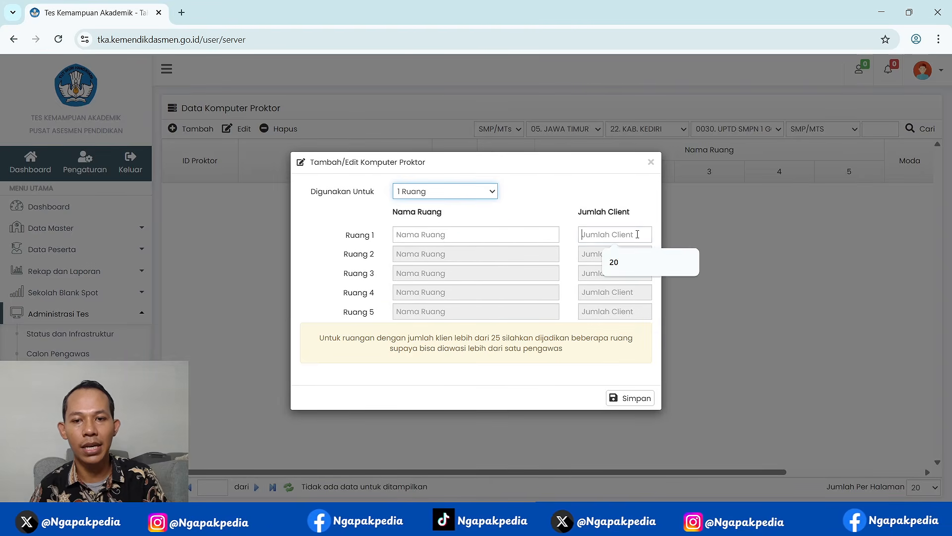
type("2")
key("BackSpace")
type("25")
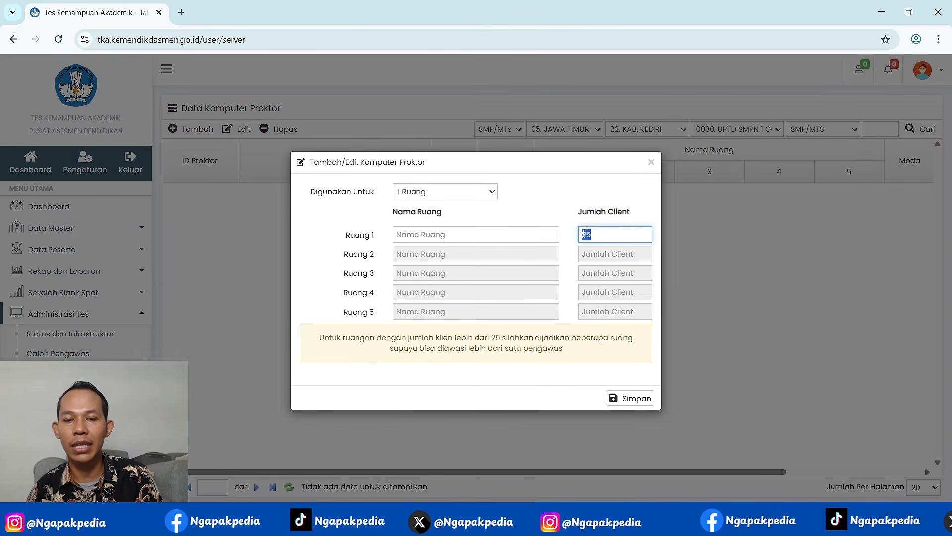
left_click(453, 194)
left_click(415, 237)
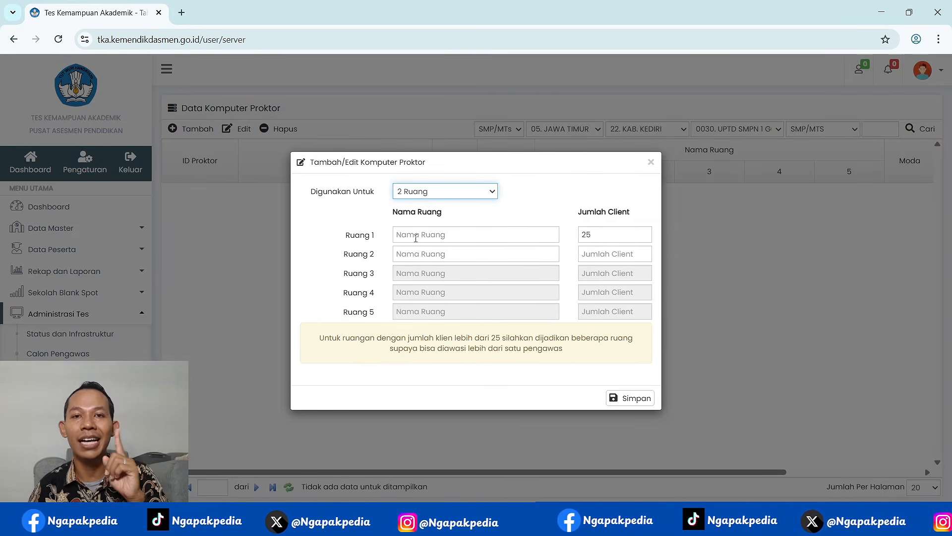
Name Ruang 1 "RUANG TKA 1A" and Ruang 2 "RUANG TKA 1B" for the new proctor computer.
left_click(416, 235)
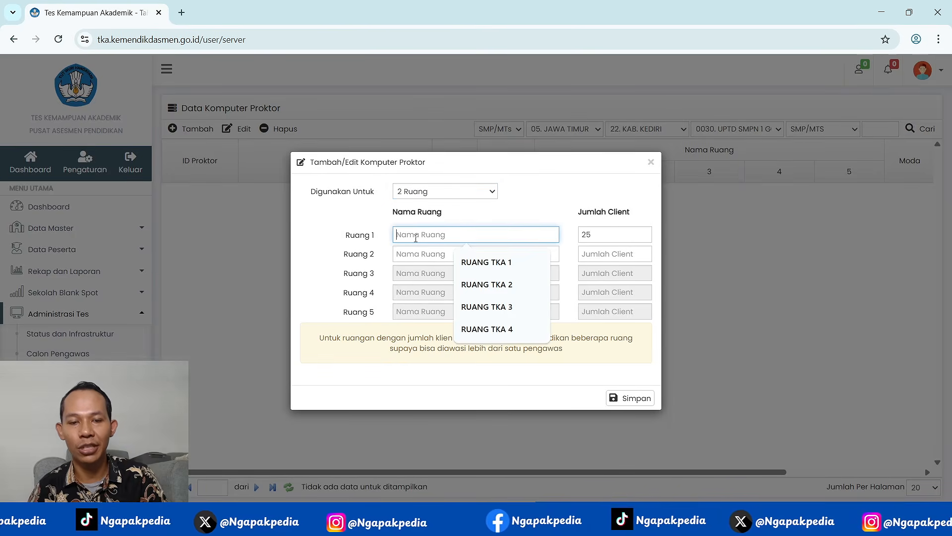
left_click(484, 259)
left_click(445, 254)
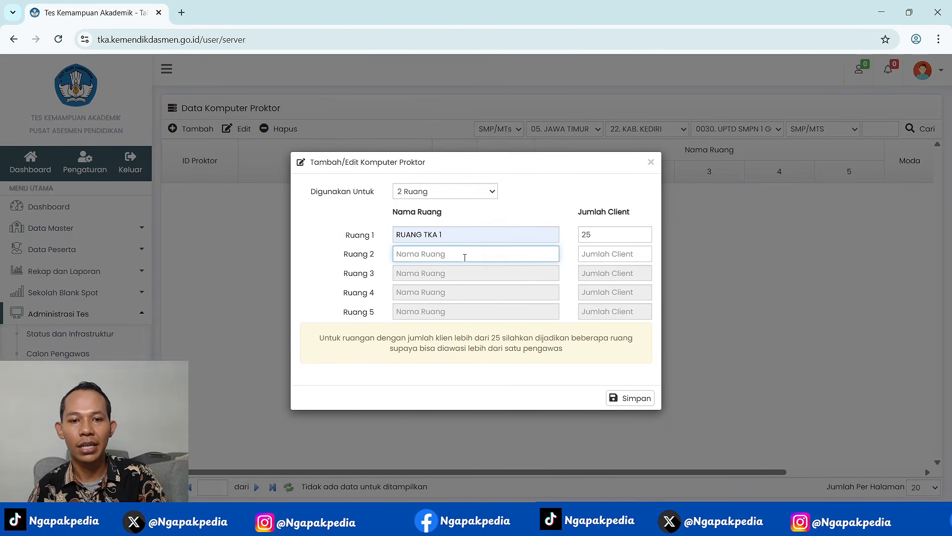
type("RUANG TKA 1B")
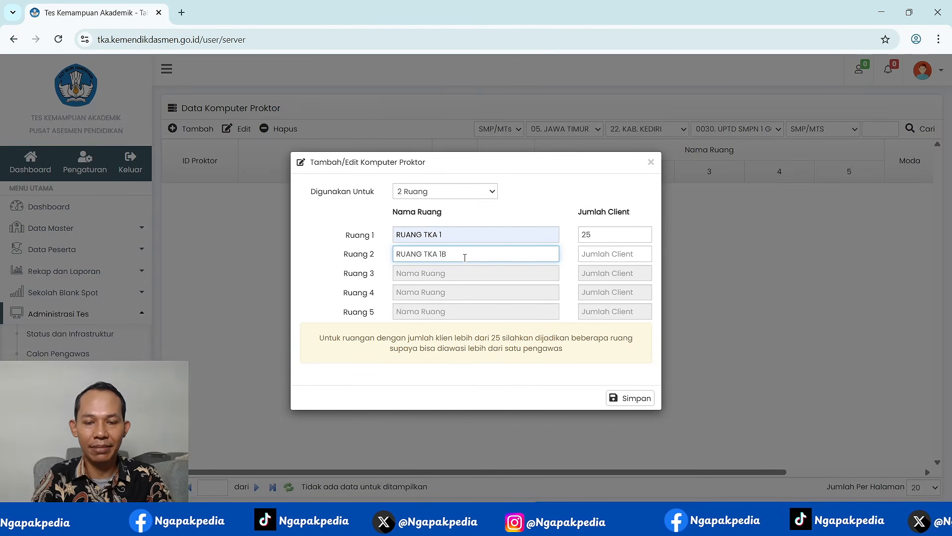
left_click(459, 238)
type("B")
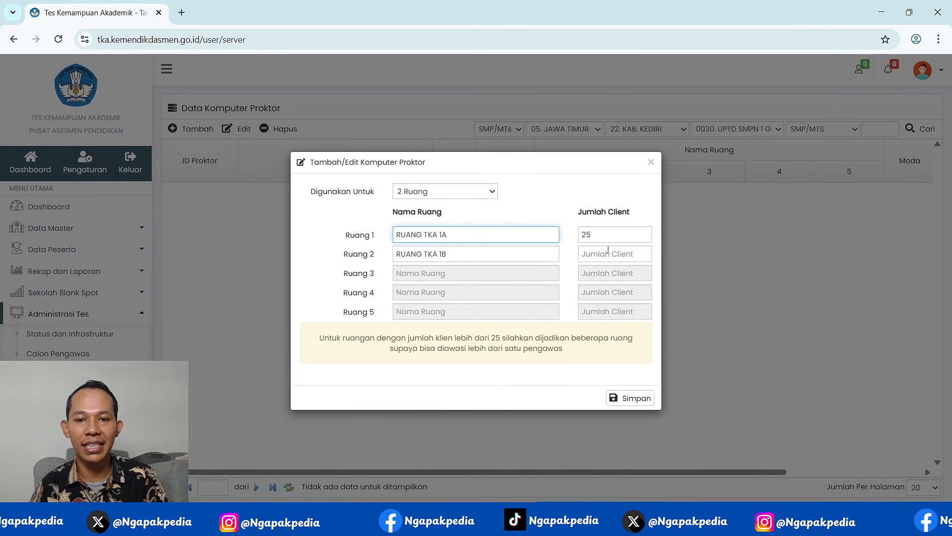
Set the client count of Ruang 2 to 5 and save the proctor computer.
double_click(589, 237)
left_click(602, 256)
type("5")
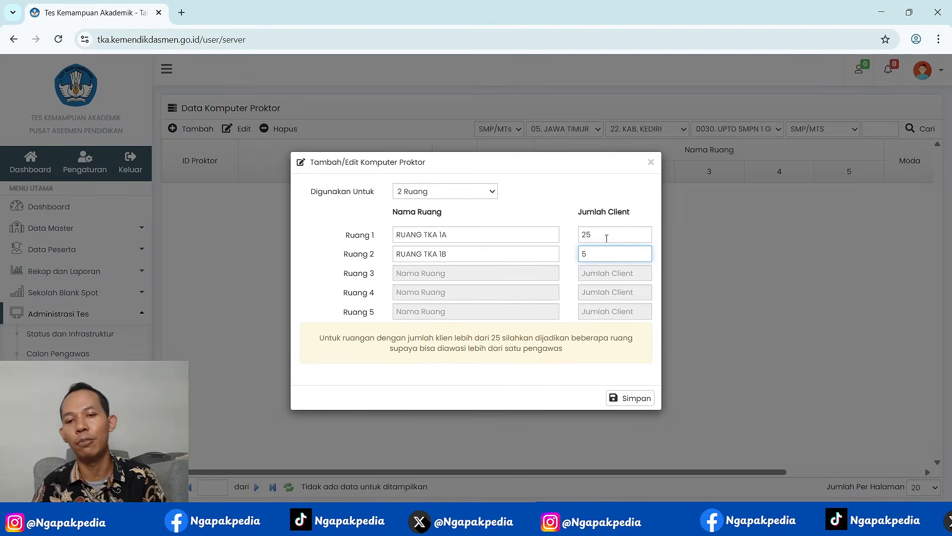
left_click(630, 399)
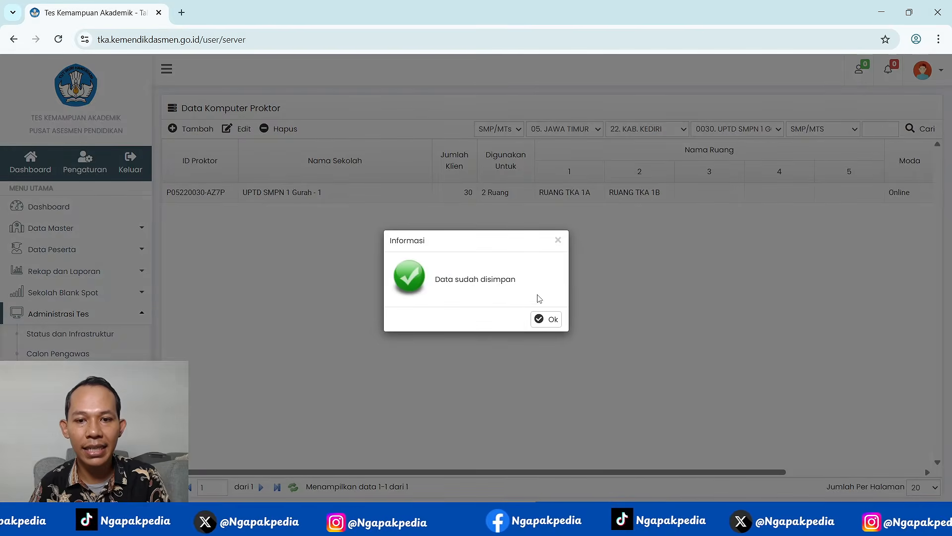
left_click(552, 321)
left_click(575, 194)
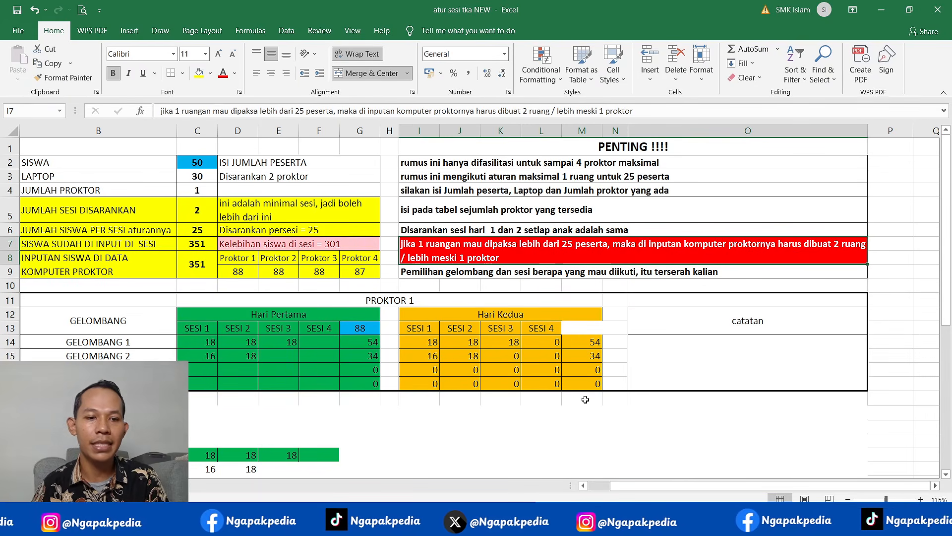
Switch to the Excel workbook, set the number of proctors to 4 and clear Proktor 2's first-day session counts.
left_click(199, 193)
type("4")
key("Return")
scroll(201, 273, "down", 2)
left_click(205, 356)
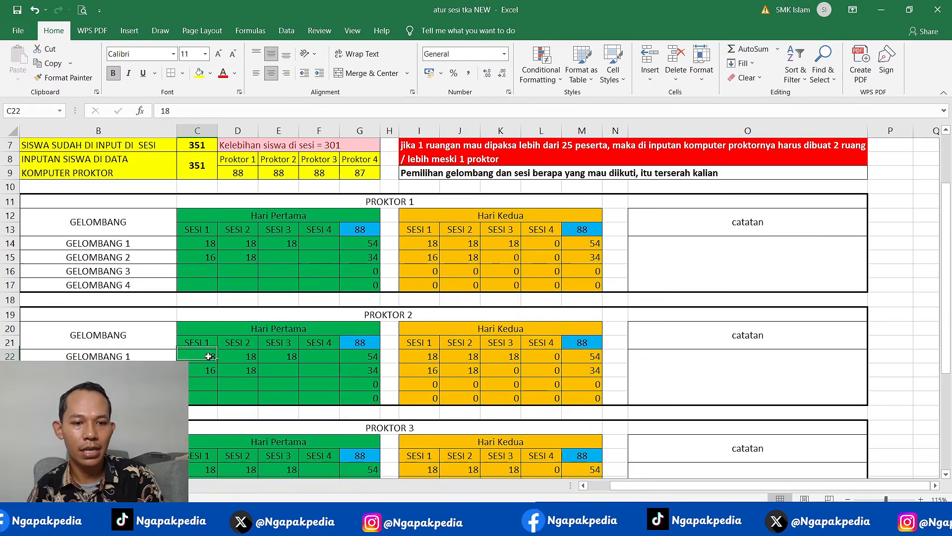
left_click_drag(205, 356, 276, 376)
key("Delete")
Clear the first-day session counts in the Proktor 3, Proktor 4 and Proktor 1 tables.
scroll(277, 377, "down", 2)
left_click(210, 384)
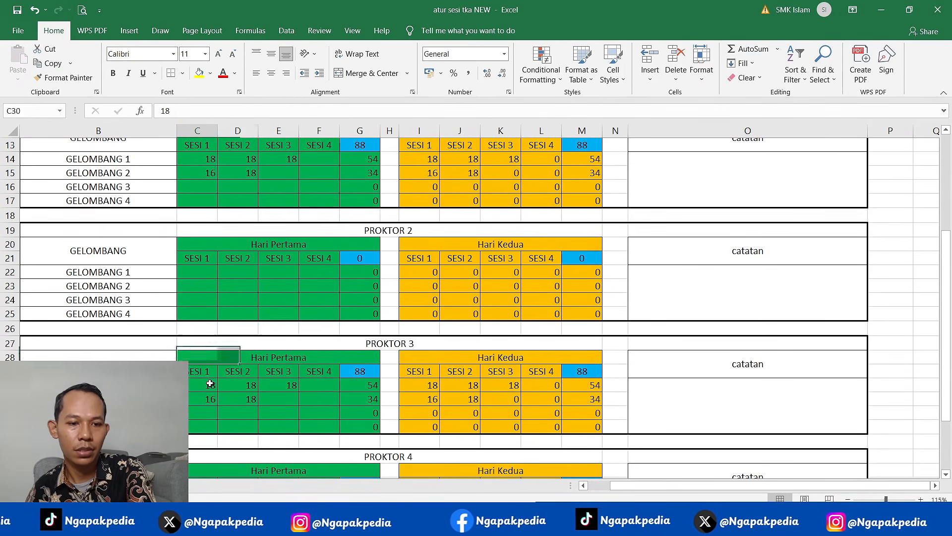
left_click_drag(210, 383, 277, 411)
key("Delete")
scroll(238, 392, "down", 3)
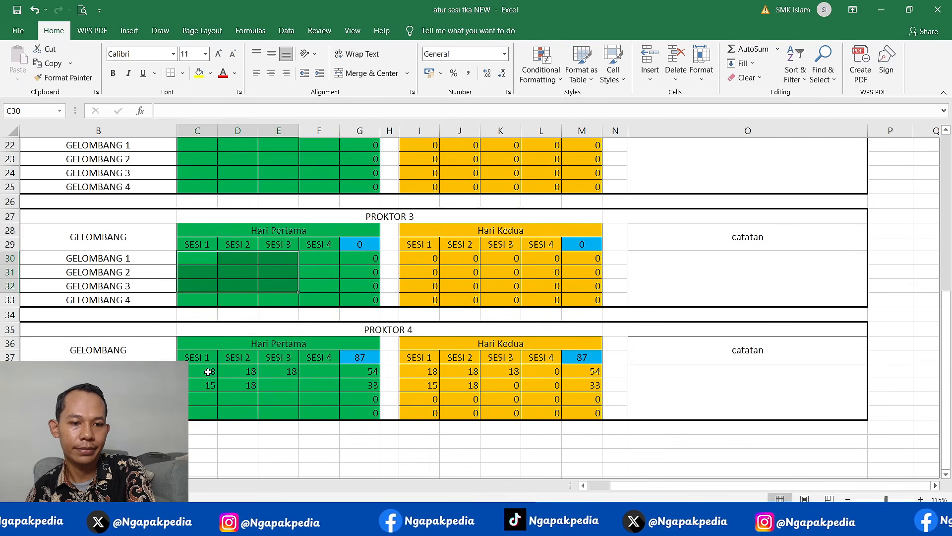
left_click_drag(208, 372, 280, 399)
key("Delete")
scroll(218, 355, "up", 7)
left_click_drag(204, 342, 280, 373)
key("Delete")
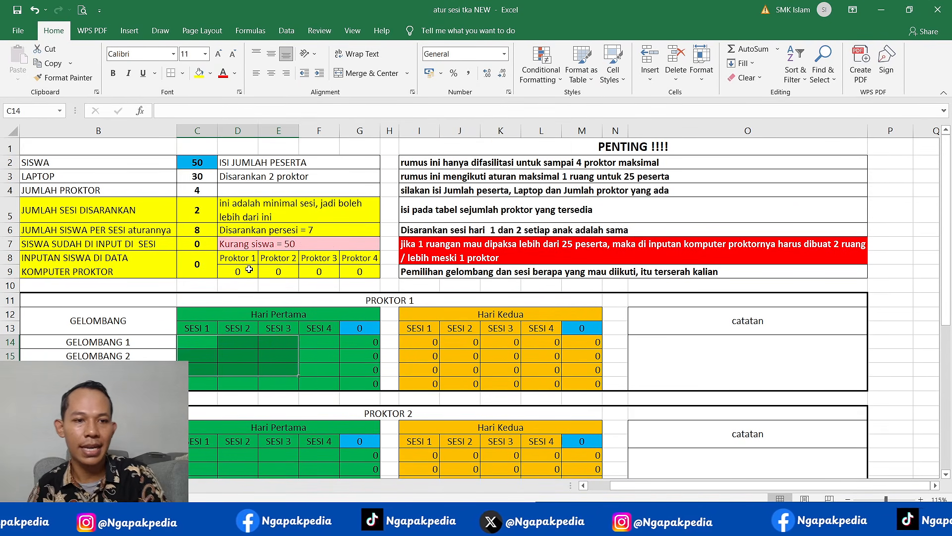
Set the number of proctors to 1.
left_click(197, 191)
type("1")
key("Return")
key("Up")
key("Up")
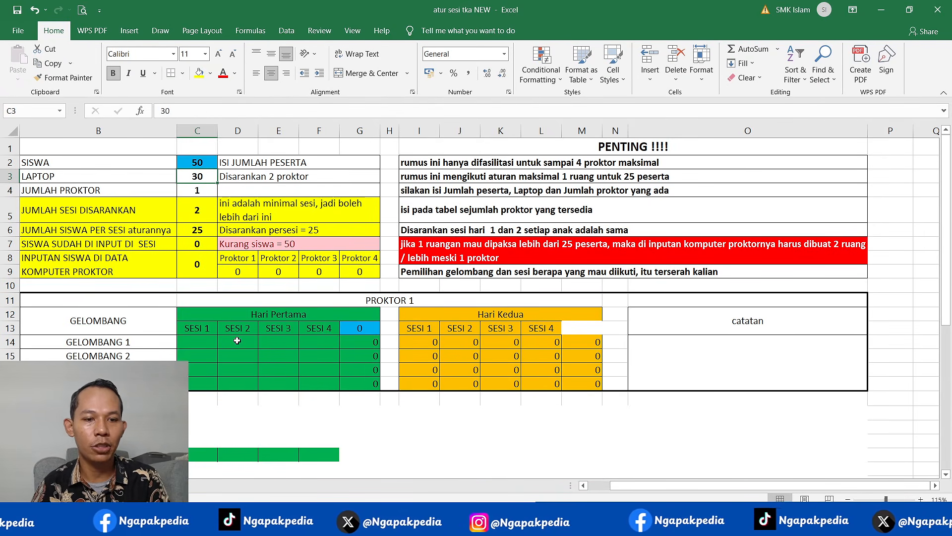
scroll(300, 316, "down", 2)
scroll(302, 317, "up", 2)
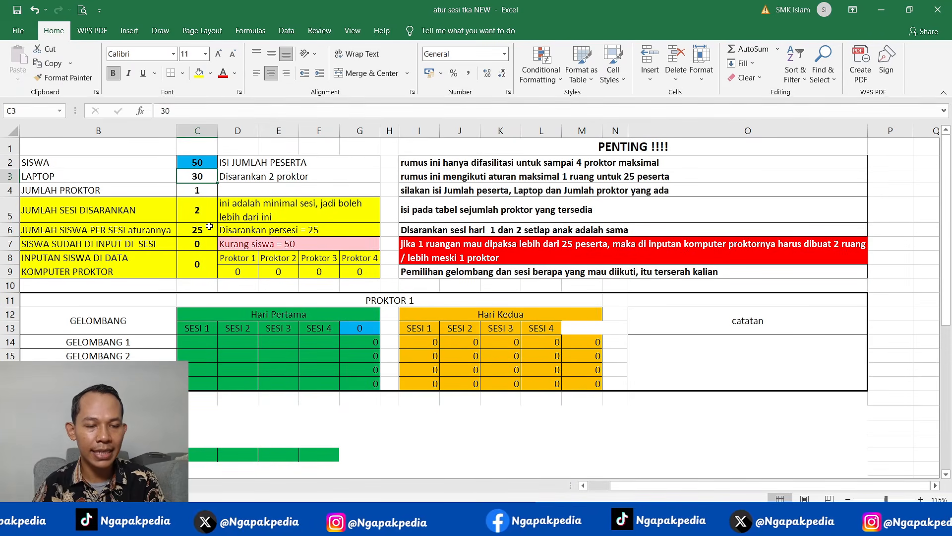
Enter 30 students for SESI 1 and 20 for SESI 2 of GELOMBANG 1 on Proktor 1's first day.
left_click(199, 342)
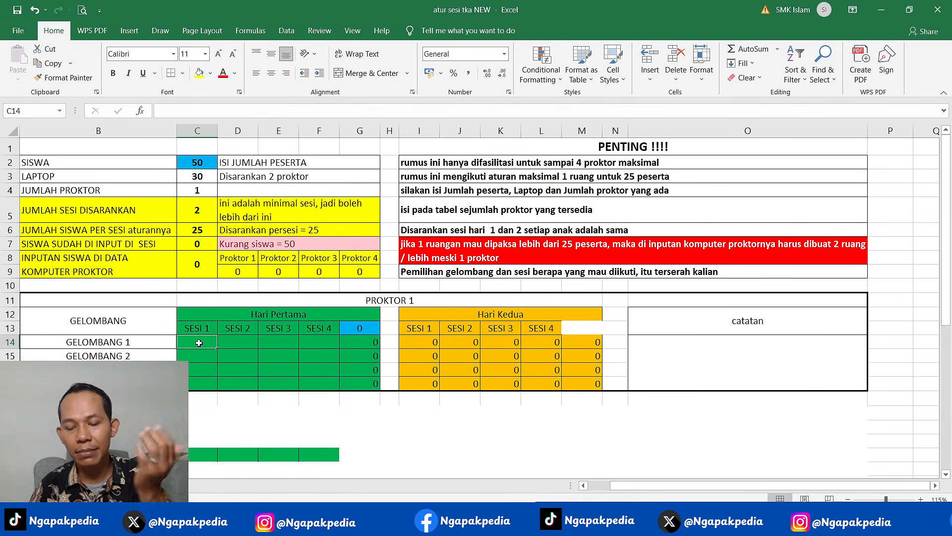
type("3")
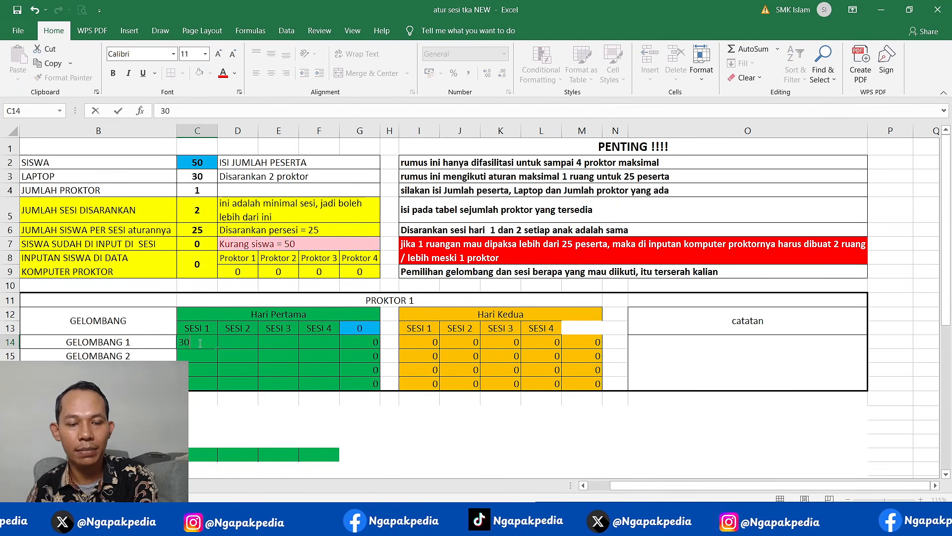
type("0")
key("Return")
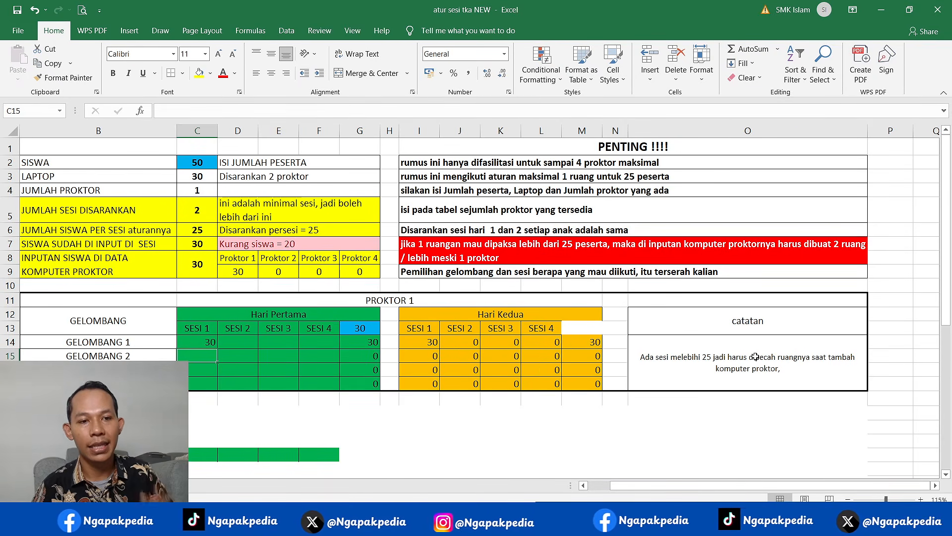
left_click(204, 176)
left_click(206, 243)
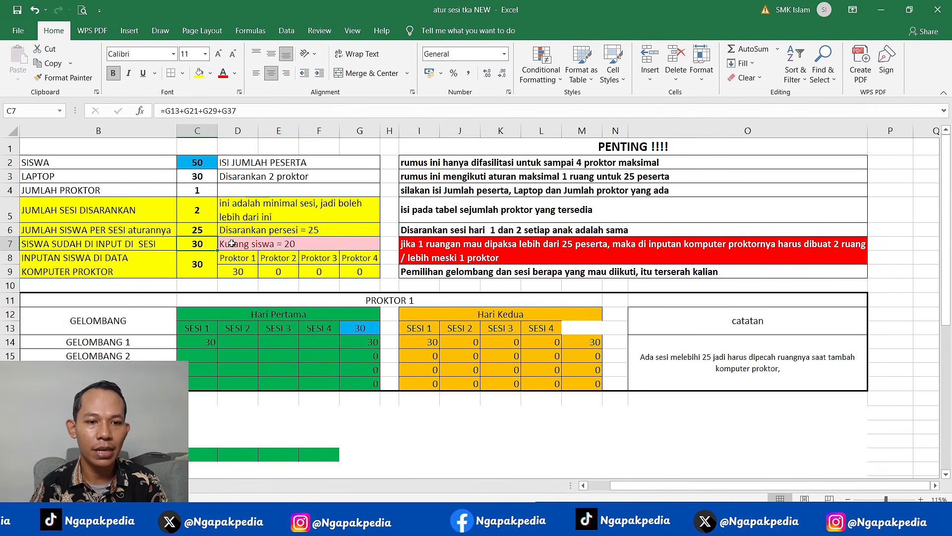
left_click(243, 244)
left_click(240, 343)
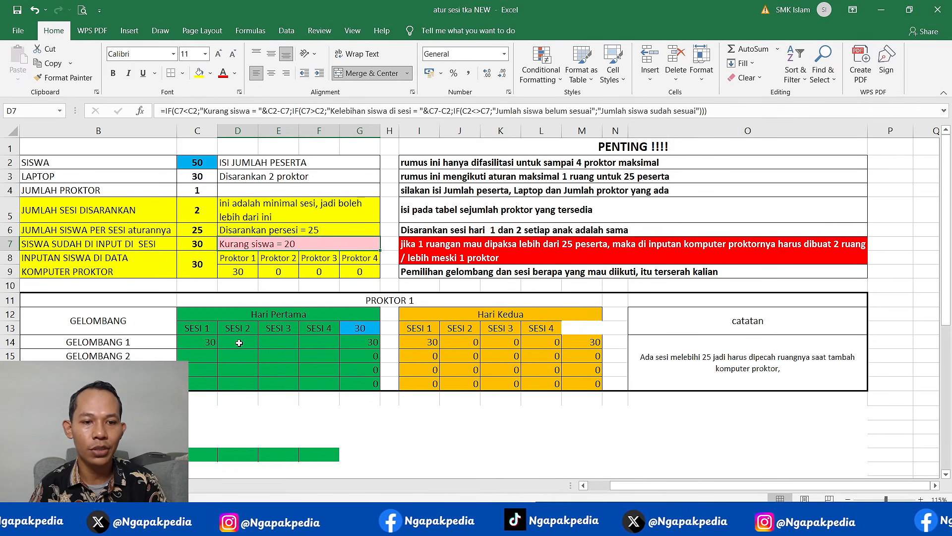
type("20")
key("Return")
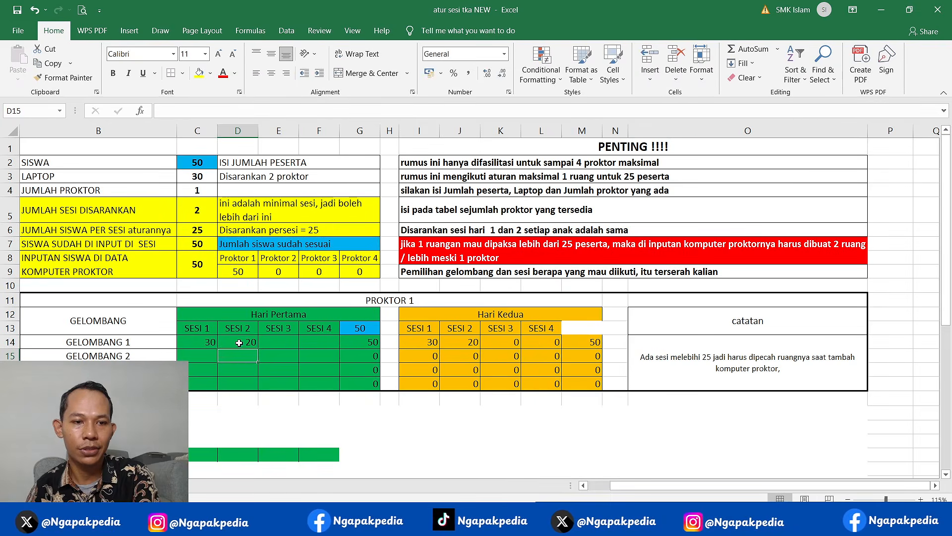
Check the entered student totals and Proktor 1's count, and open the session data list in the TKA portal.
left_click(193, 246)
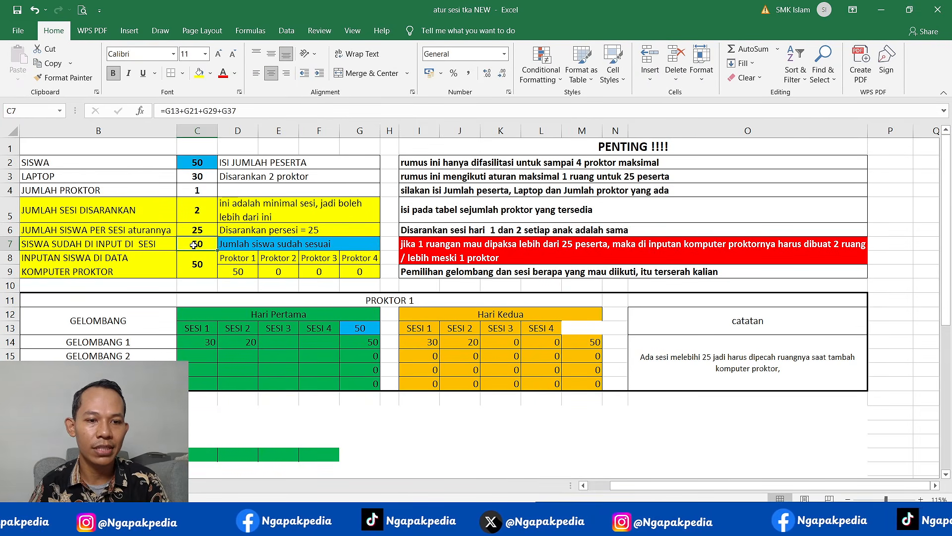
left_click_drag(232, 258, 238, 271)
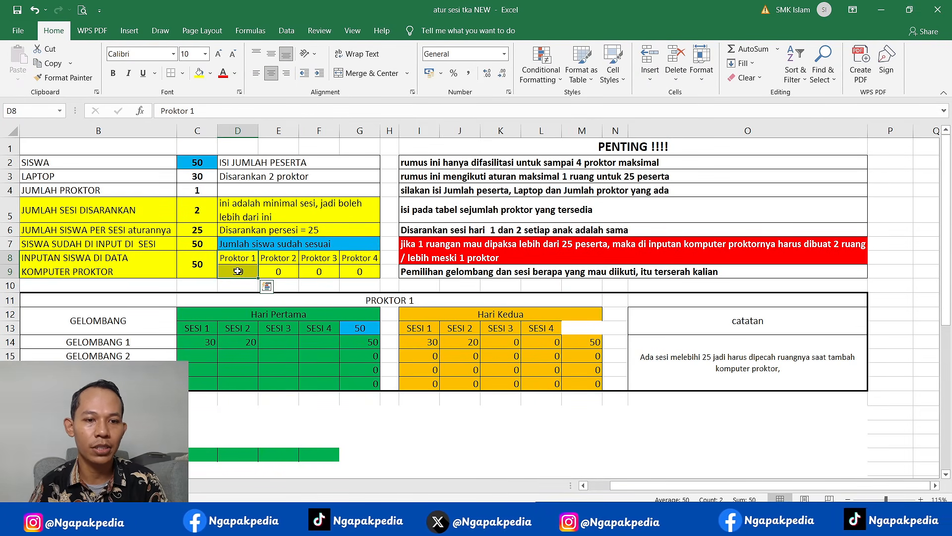
left_click_drag(208, 333, 208, 342)
left_click(208, 342)
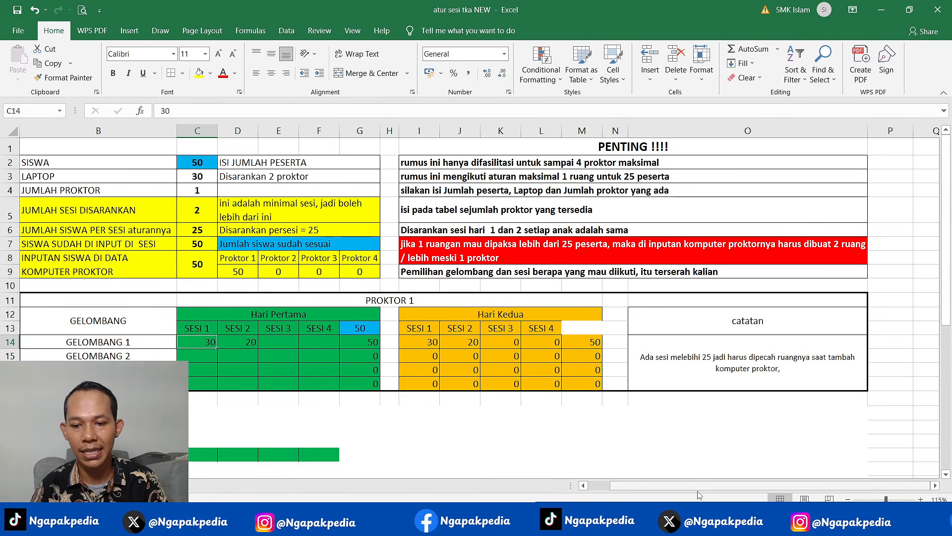
key("alt+Tab")
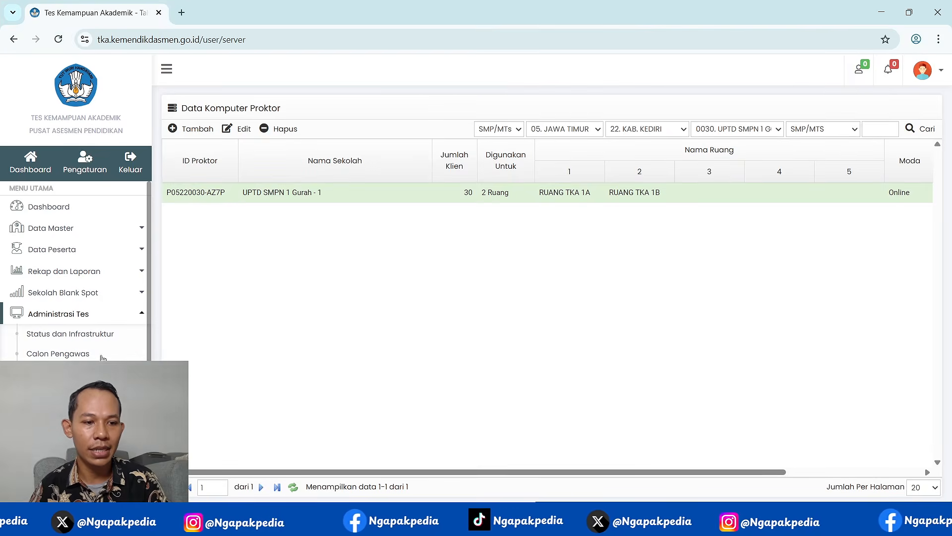
left_click(54, 413)
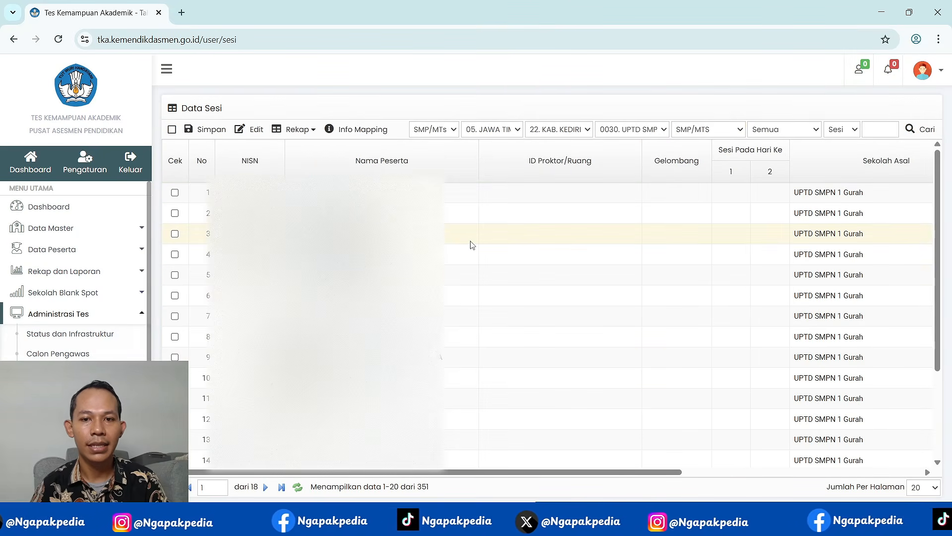
Assign participants 1 to 4 to the proctor room RUANG TKA 1A.
left_click(558, 199)
left_click(559, 200)
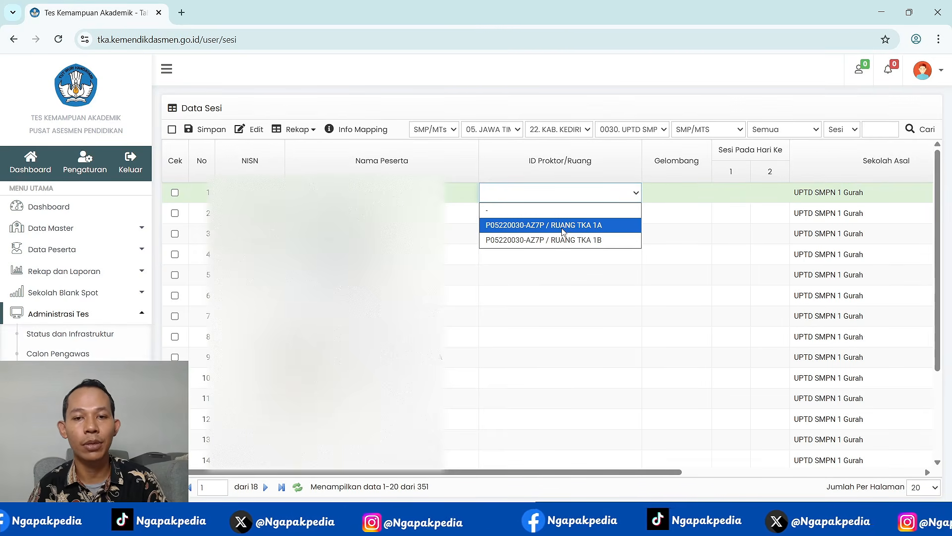
left_click(563, 226)
left_click(570, 217)
left_click(570, 213)
left_click(573, 245)
left_click(574, 237)
left_click(574, 237)
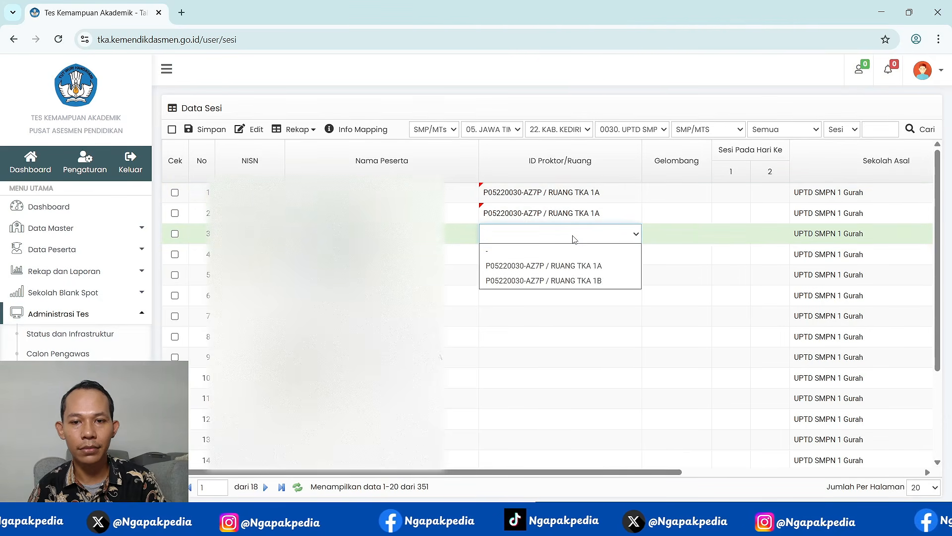
left_click(574, 265)
left_click(571, 254)
left_click(571, 254)
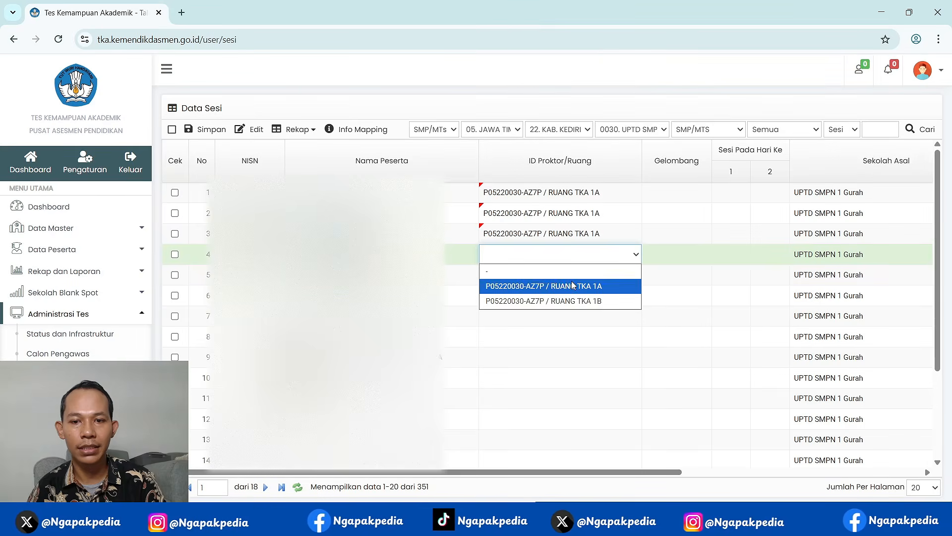
left_click(571, 281)
Set the session data list to show 50 participants per page.
scroll(558, 293, "down", 3)
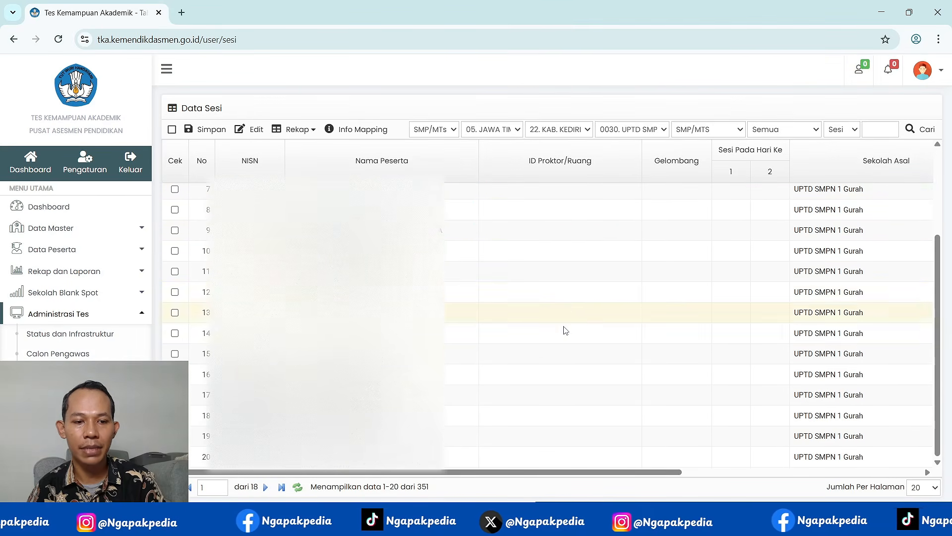
left_click(923, 487)
scroll(921, 437, "down", 5)
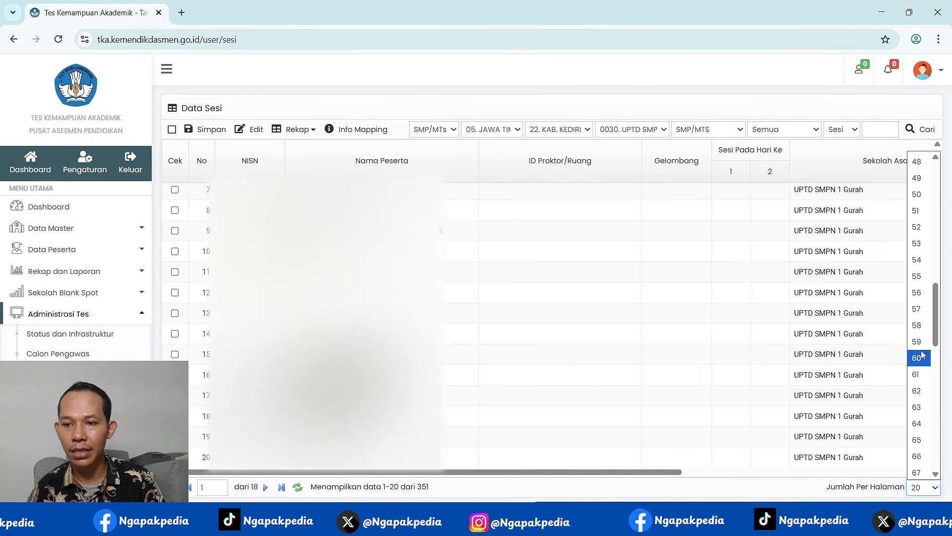
left_click(918, 197)
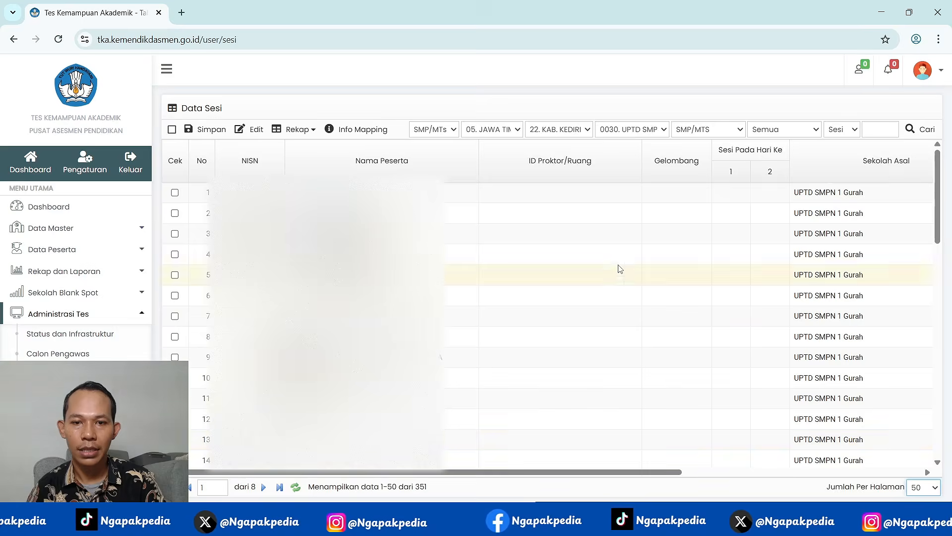
Assign participants 1 and 2 to the proctor room RUANG TKA 1A.
left_click(583, 198)
left_click(583, 198)
left_click(576, 221)
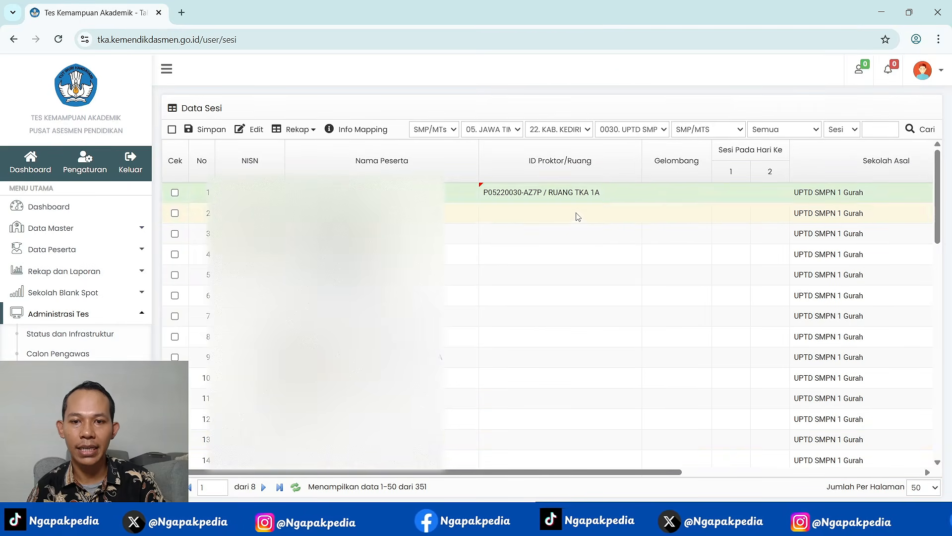
left_click(578, 221)
left_click(578, 222)
left_click(576, 242)
left_click(581, 221)
left_click(583, 245)
Assign participant 25 to the proctor room RUANG TKA 1A.
scroll(583, 245, "down", 9)
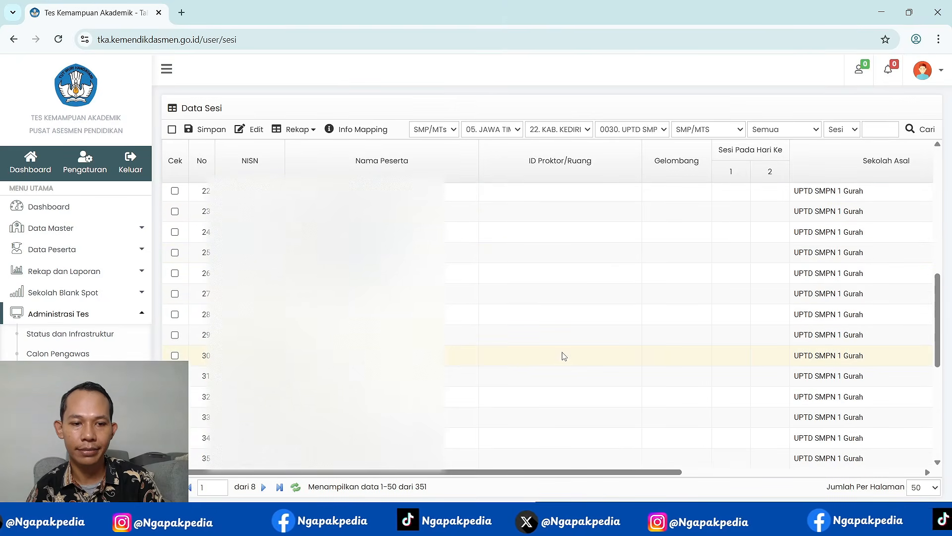
left_click(564, 252)
left_click(563, 254)
left_click(565, 285)
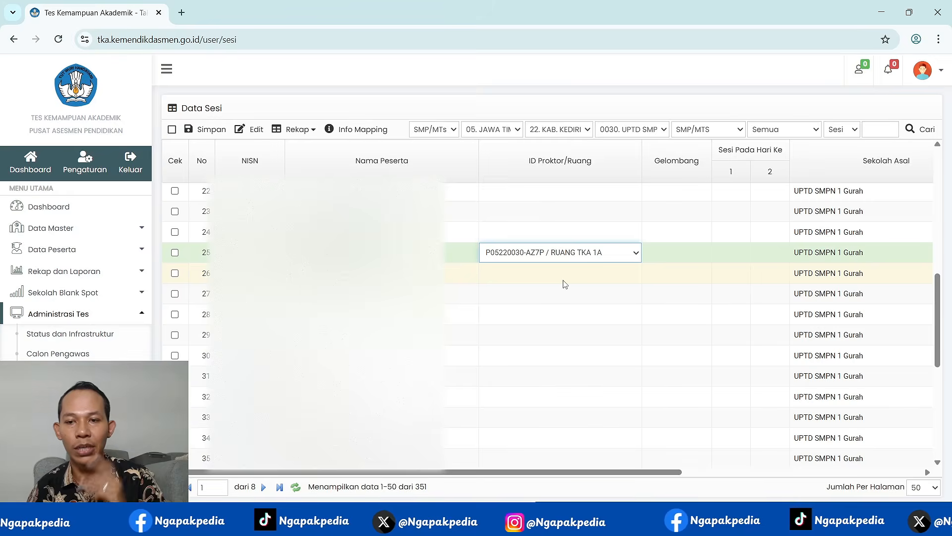
Assign participants 26 to 30 to the proctor room RUANG TKA 1B.
left_click(563, 277)
left_click(563, 275)
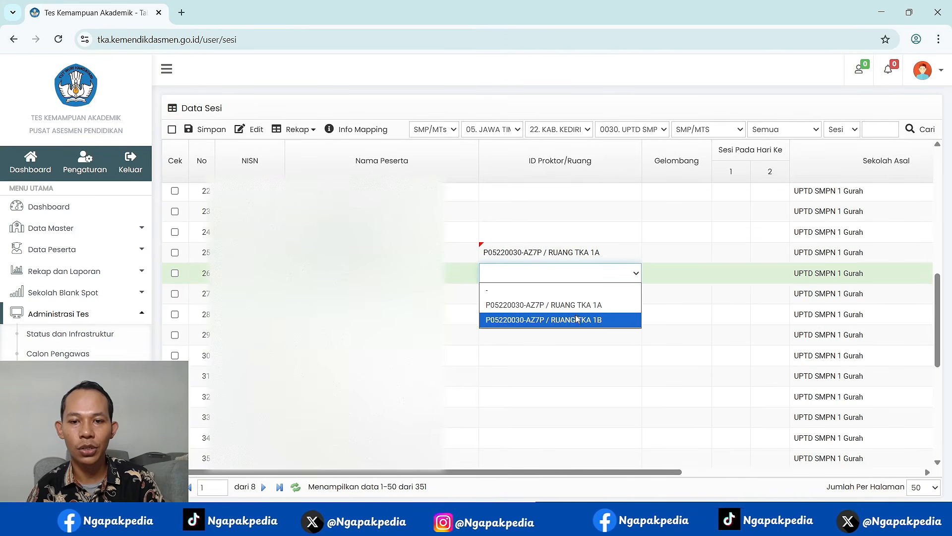
left_click(577, 320)
left_click(576, 295)
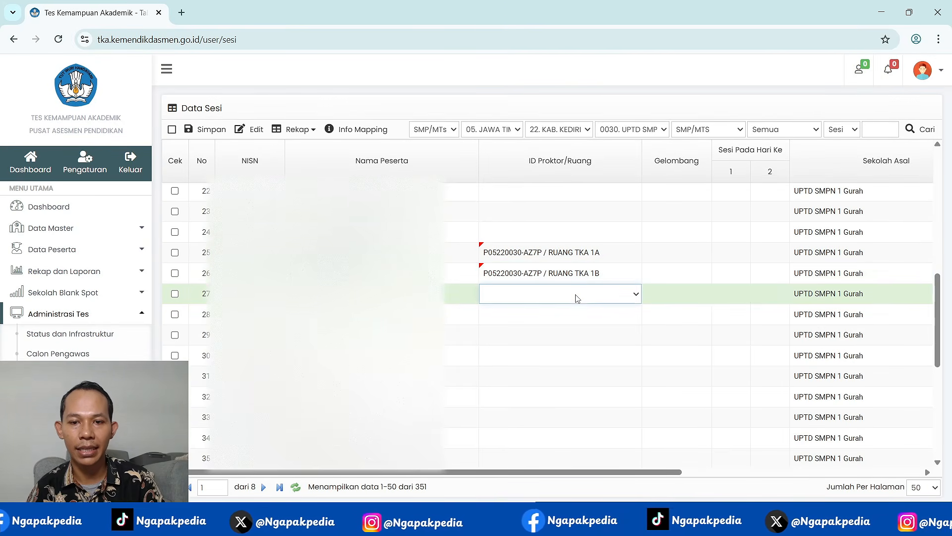
left_click(576, 296)
left_click(578, 341)
left_click(578, 315)
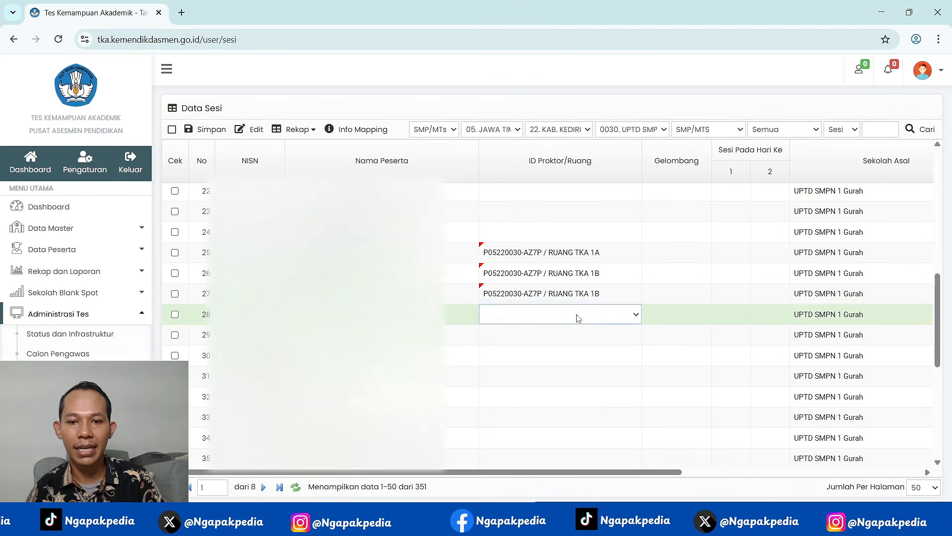
left_click(578, 318)
left_click(583, 358)
left_click(581, 334)
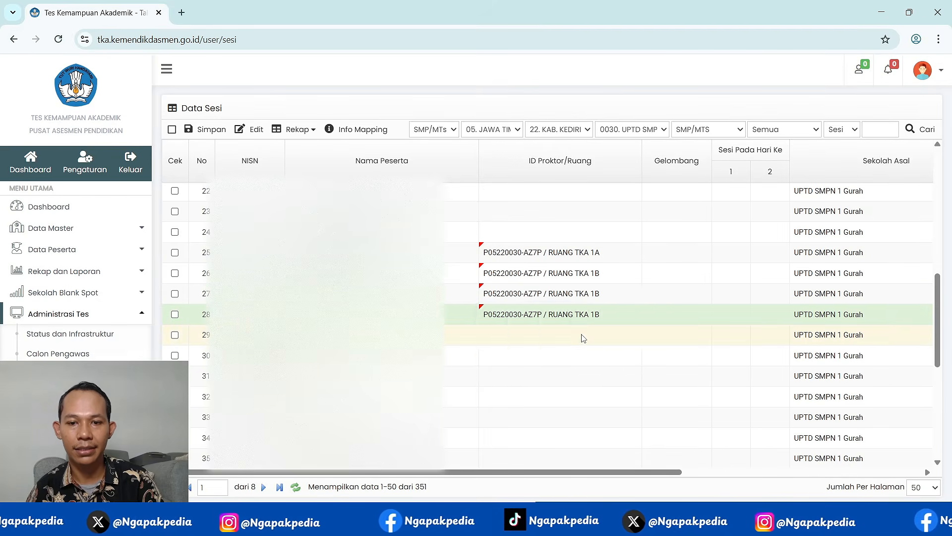
left_click(580, 335)
left_click(587, 380)
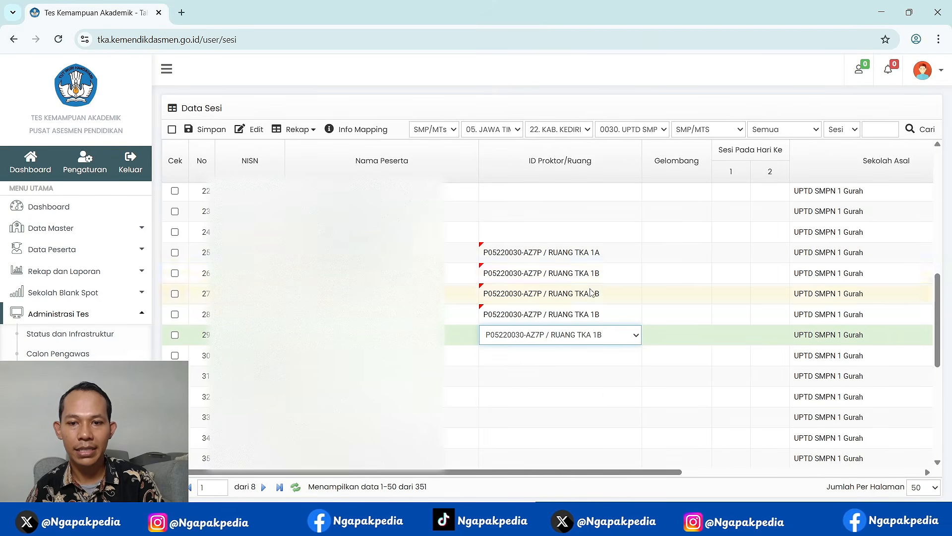
left_click(593, 355)
left_click(592, 358)
left_click(591, 401)
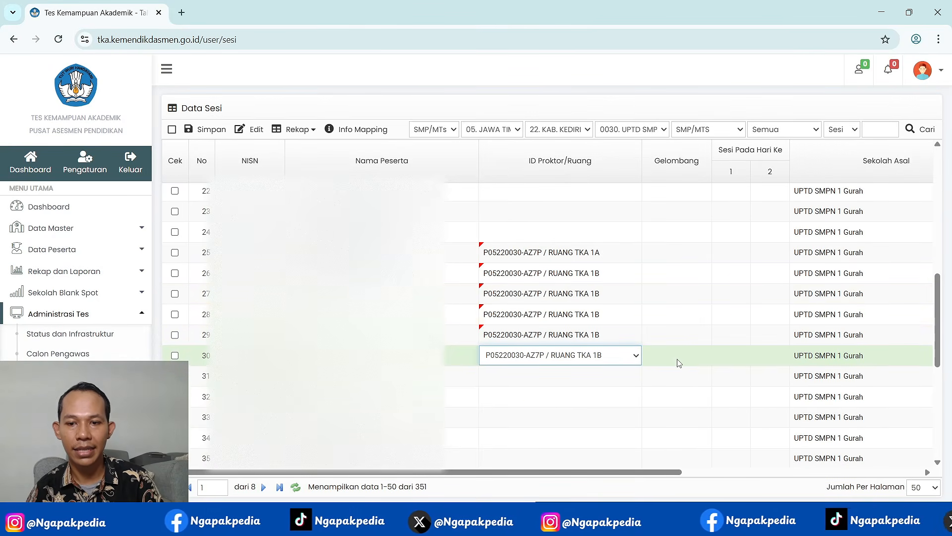
Set participant 30 to Gelombang 1 with session 1 on both exam days.
left_click(695, 358)
left_click(697, 358)
left_click(689, 387)
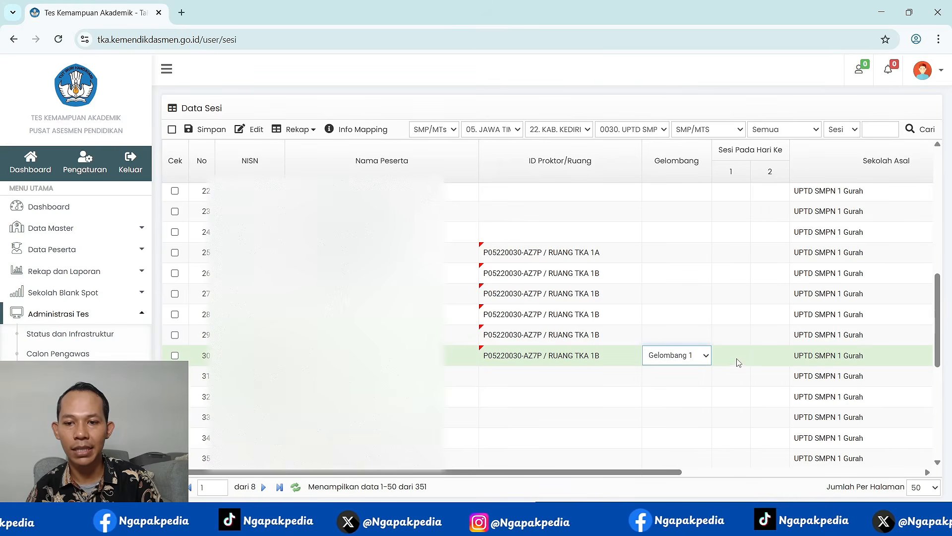
left_click(738, 357)
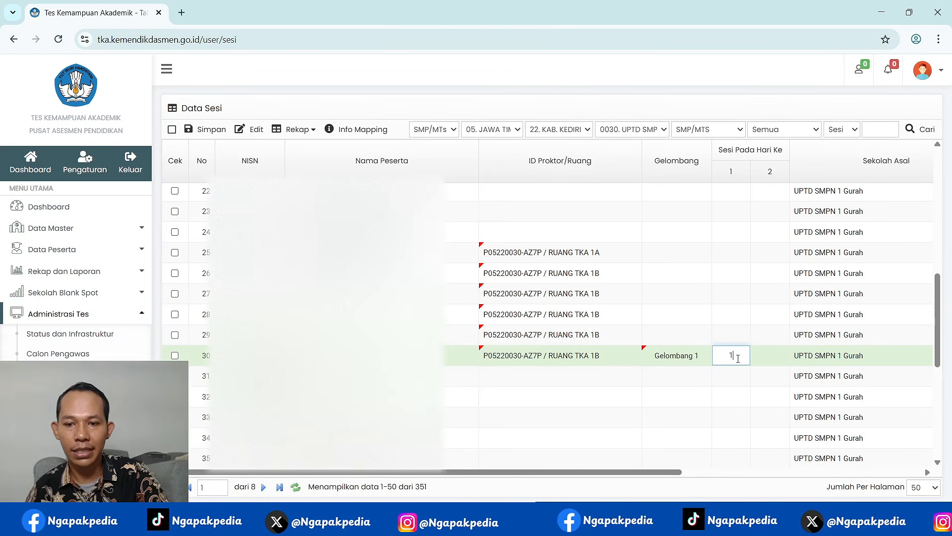
key("Tab")
type("1")
Enter session 1 on both exam days for participants 29 and 28.
left_click(729, 334)
type("1")
key("Tab")
type("1")
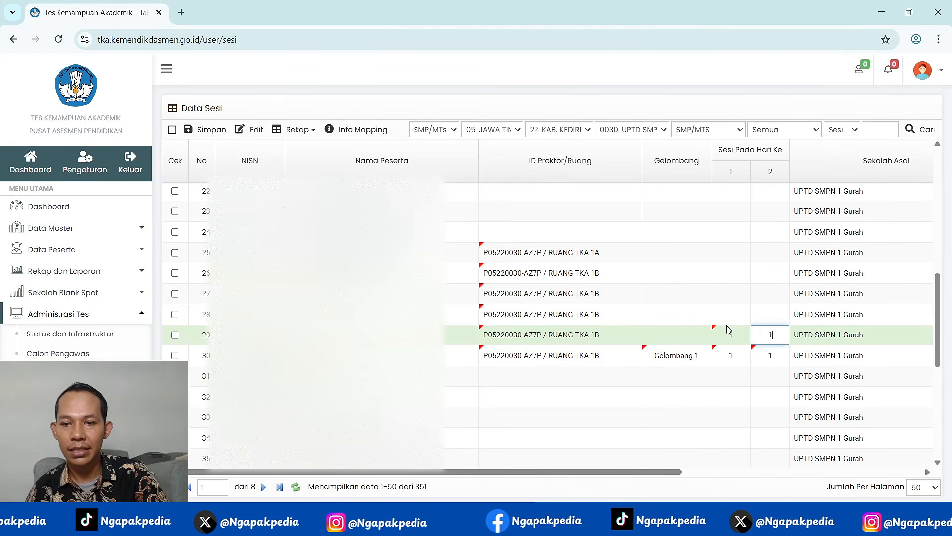
left_click(729, 321)
type("1")
key("Tab")
type("1")
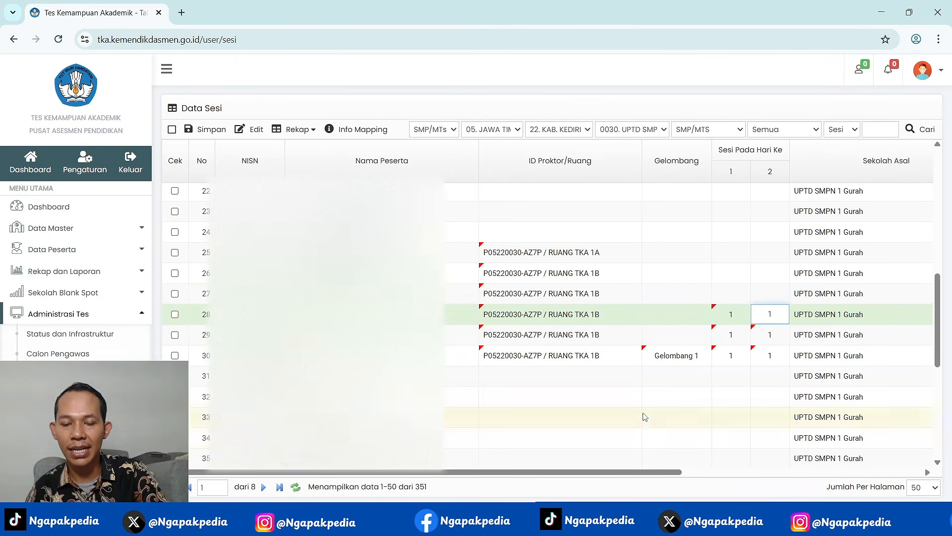
Check the session plan in Excel, and enter session 1 on both days for participants 27, 26 and 25 in the portal.
left_click(526, 522)
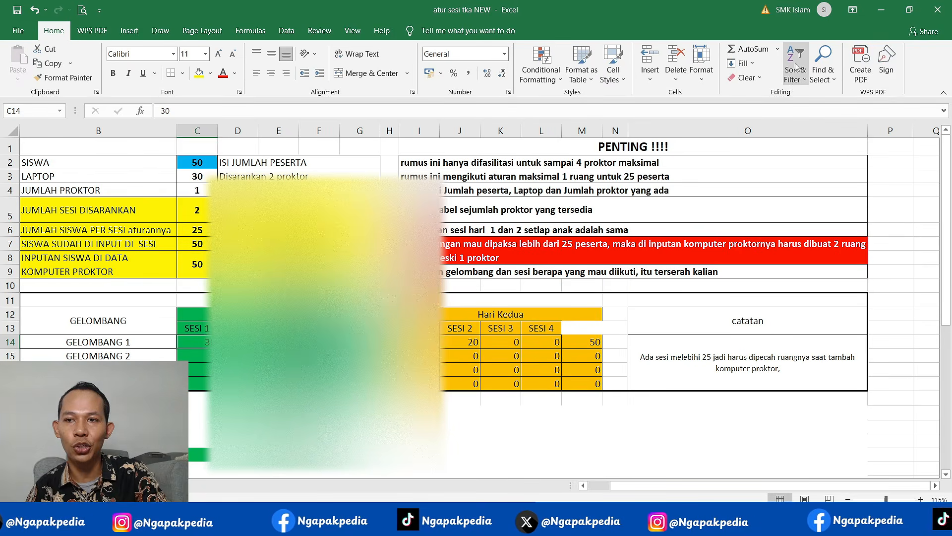
left_click(881, 10)
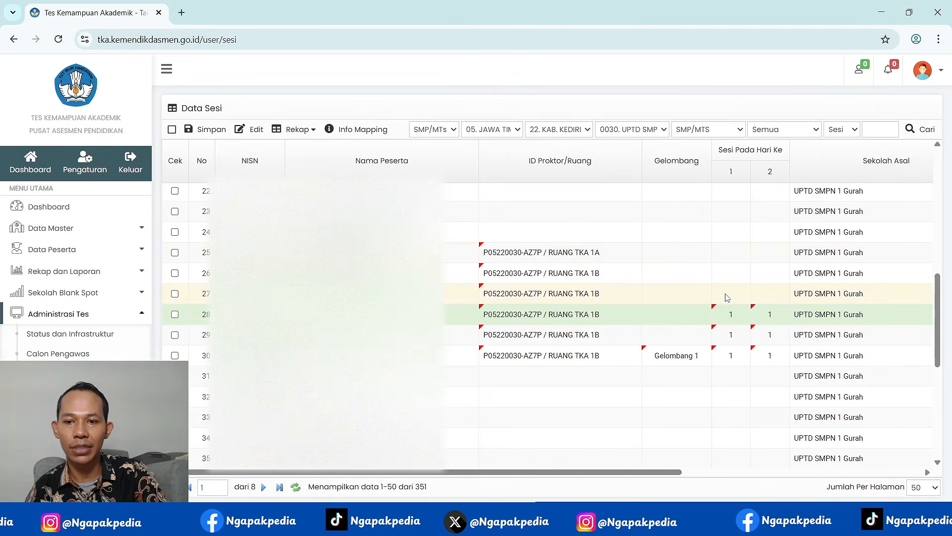
left_click(727, 296)
type("1")
key("Tab")
type("1")
left_click(734, 274)
type("1")
key("Tab")
type("1")
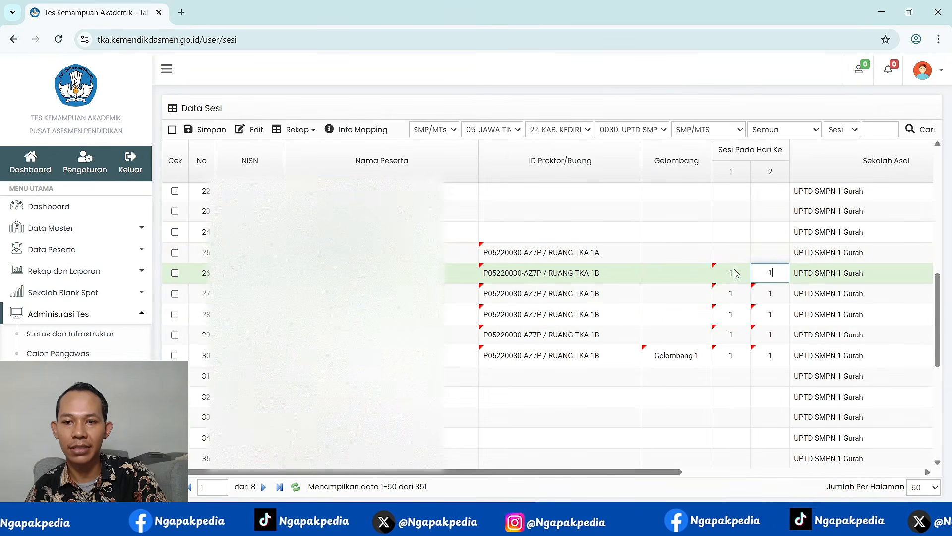
left_click(732, 254)
type("1")
key("Tab")
type("1")
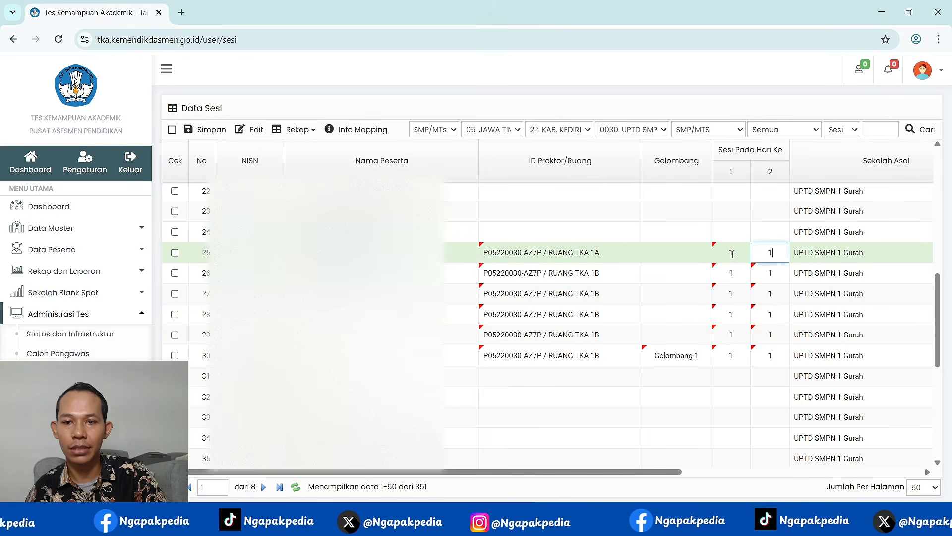
Assign participants 24 and 23 to the proctor room RUANG TKA 1A.
left_click(554, 234)
left_click(573, 238)
left_click(585, 248)
left_click(585, 214)
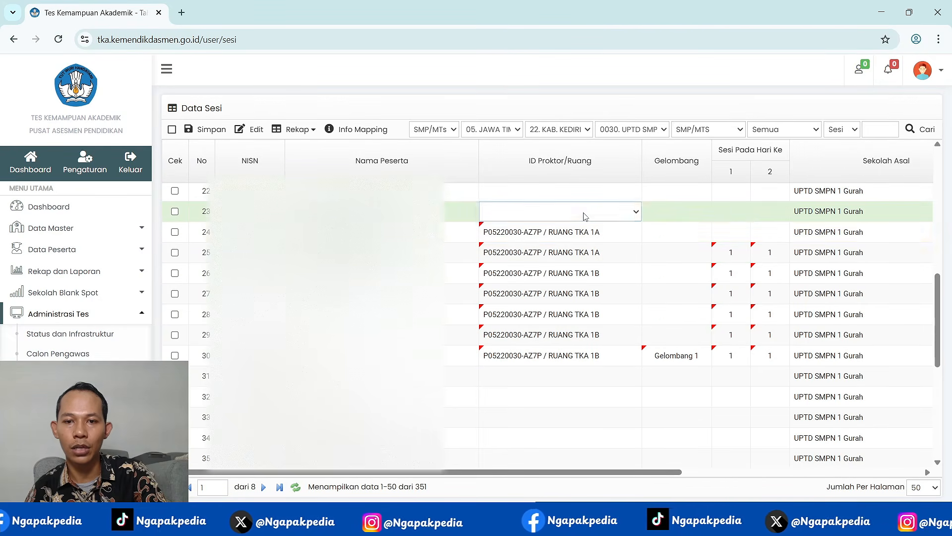
left_click(586, 215)
left_click(598, 239)
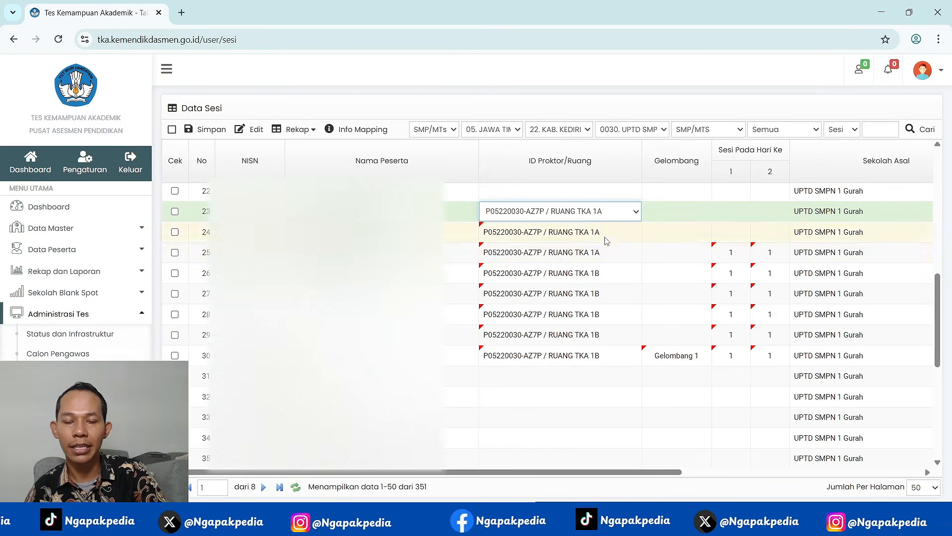
Enter session 1 on both exam days for participants 24, 23, 22 and 21.
scroll(652, 257, "up", 3)
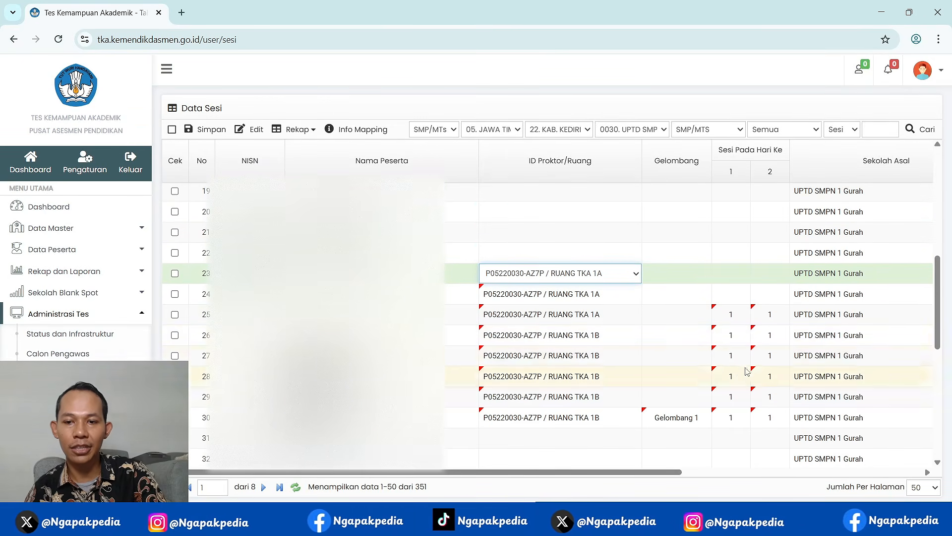
left_click(739, 295)
left_click(740, 295)
type("1")
key("Tab")
type("1")
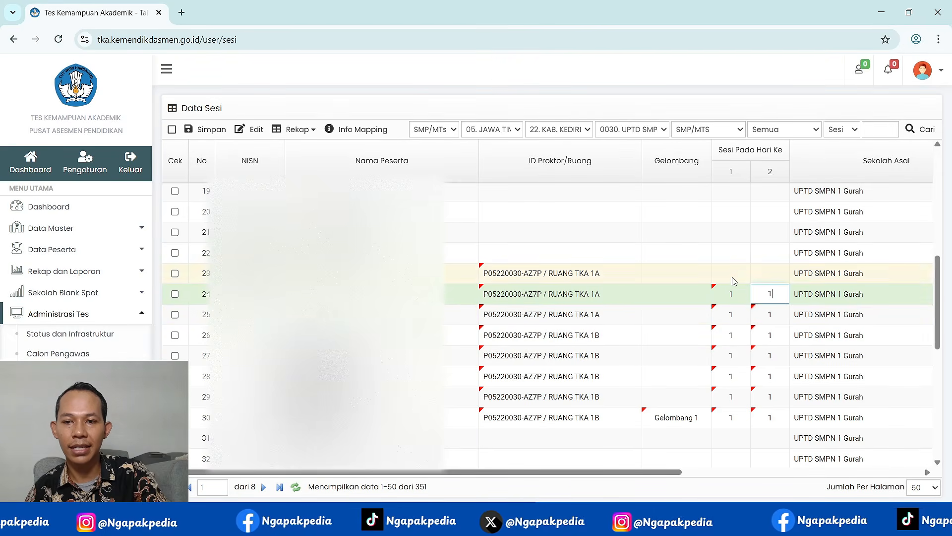
left_click(733, 275)
type("1")
key("Tab")
type("1")
left_click(731, 256)
type("1")
key("Tab")
type("1")
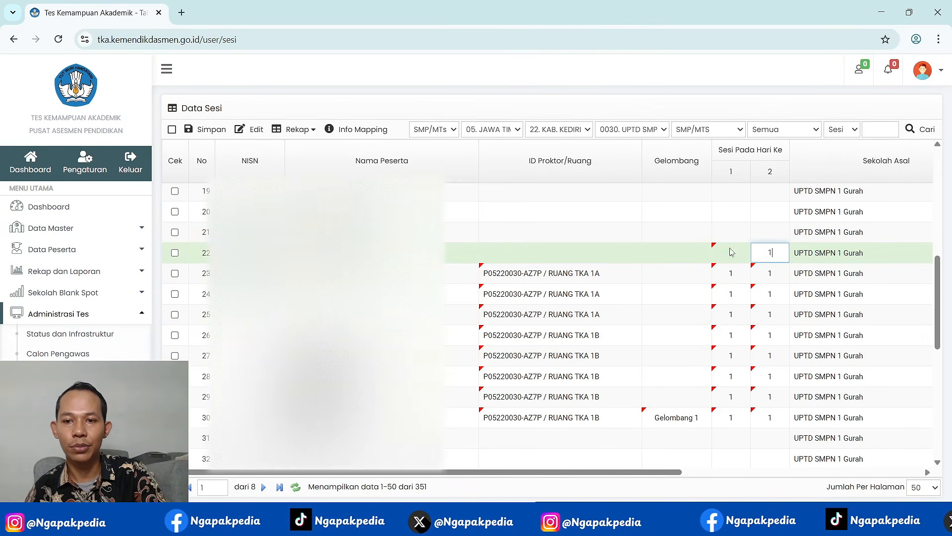
left_click(731, 233)
type("1")
key("Tab")
type("1")
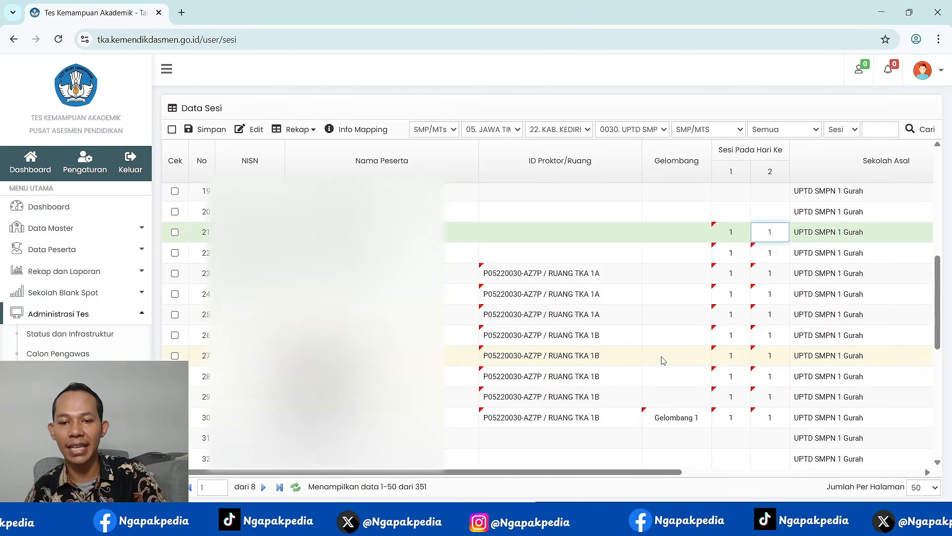
Assign participant 31 to the proctor room RUANG TKA 1A and to Gelombang 1.
scroll(657, 315, "down", 3)
left_click(582, 314)
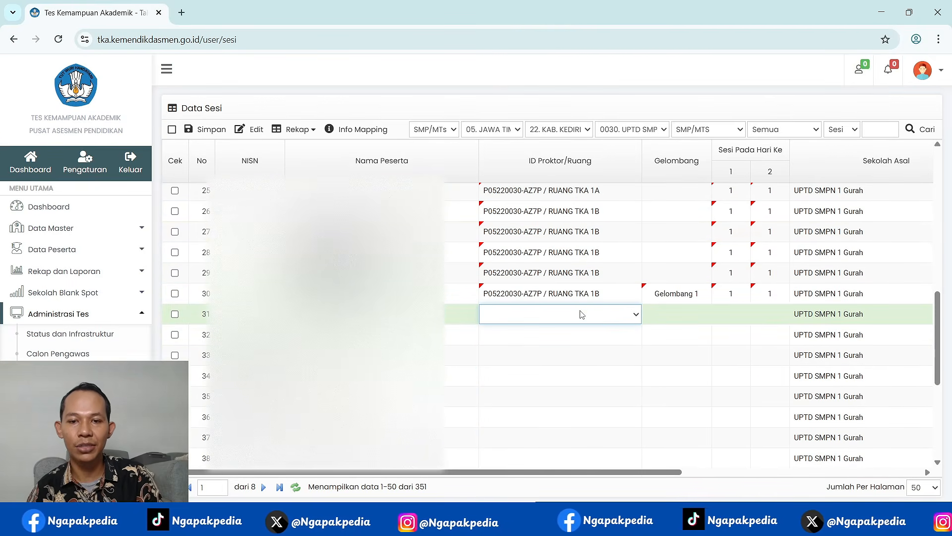
left_click(605, 319)
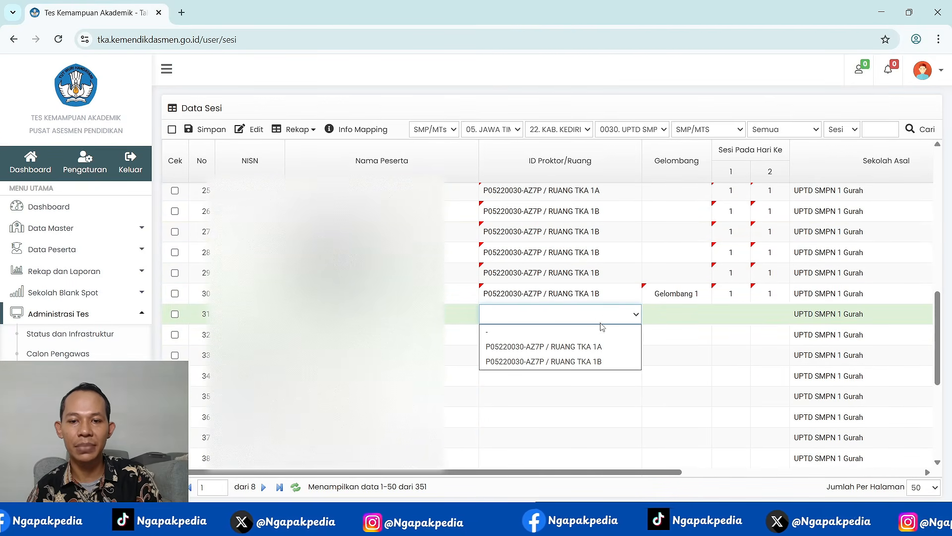
left_click(595, 347)
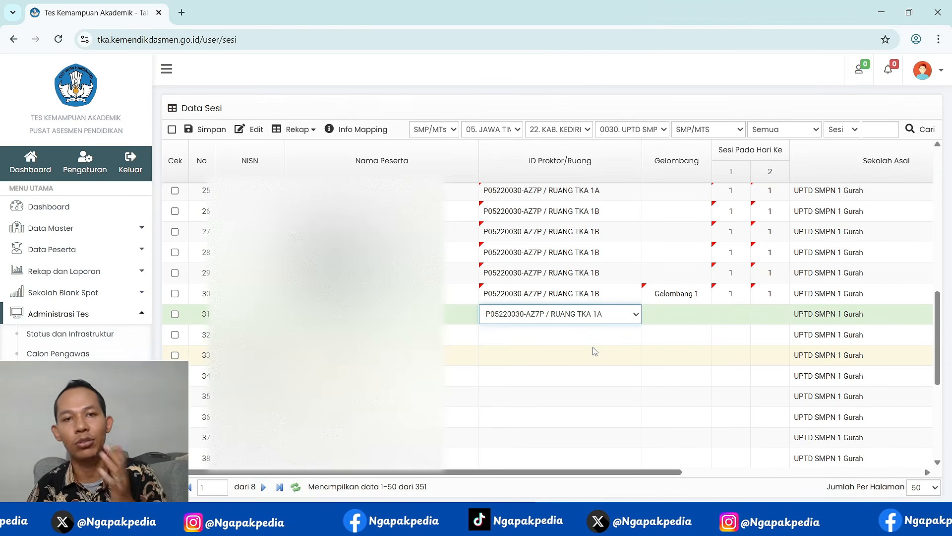
left_click(683, 314)
left_click(690, 317)
left_click(678, 345)
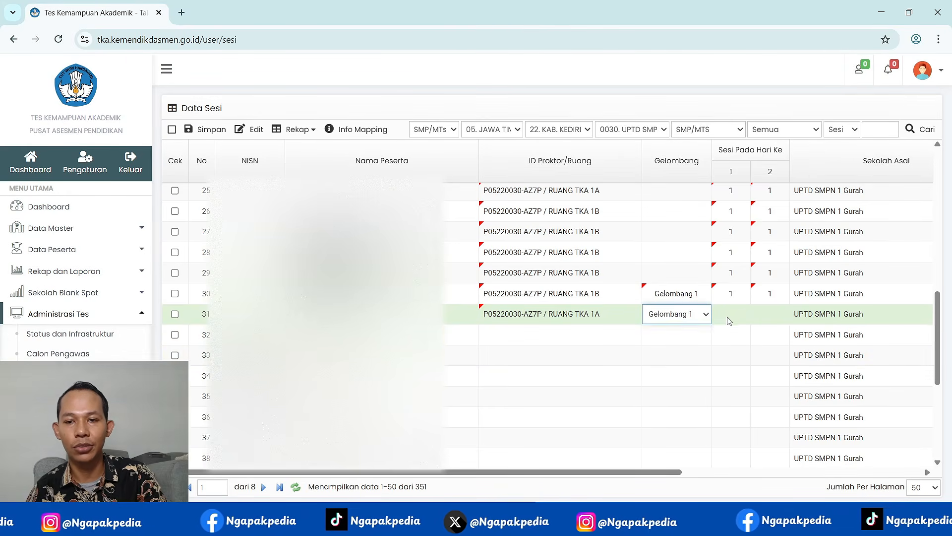
Enter session 2 on both exam days for participants 31 to 36.
left_click(737, 311)
type("2")
key("Tab")
type("2")
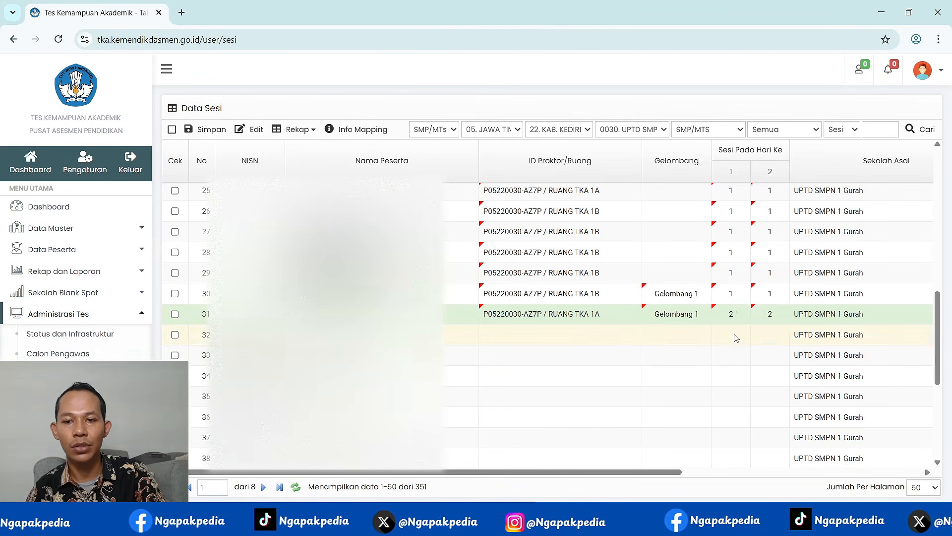
left_click(734, 334)
type("2")
key("Tab")
type("2")
left_click(734, 355)
type("2")
key("Tab")
type("2")
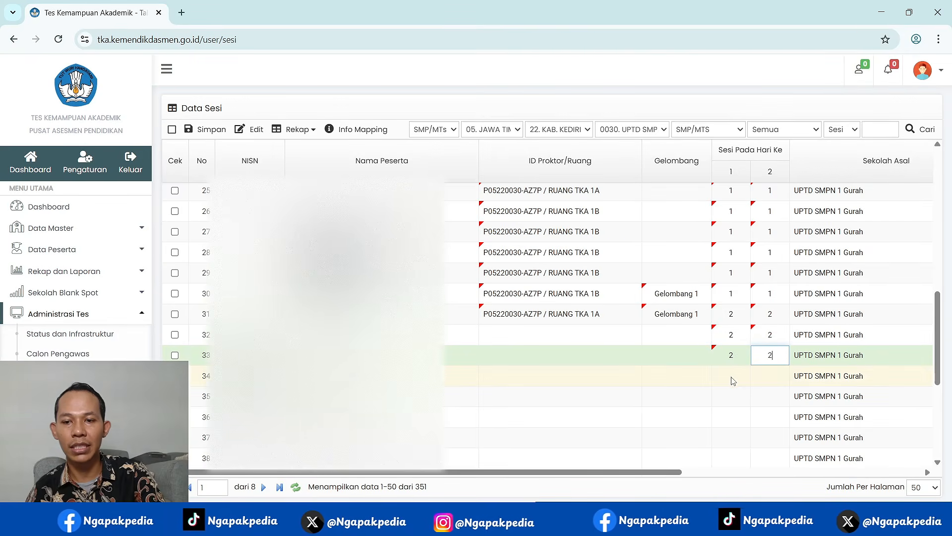
left_click(733, 376)
type("2")
key("Tab")
type("2")
left_click(733, 399)
type("2")
key("Tab")
type("2")
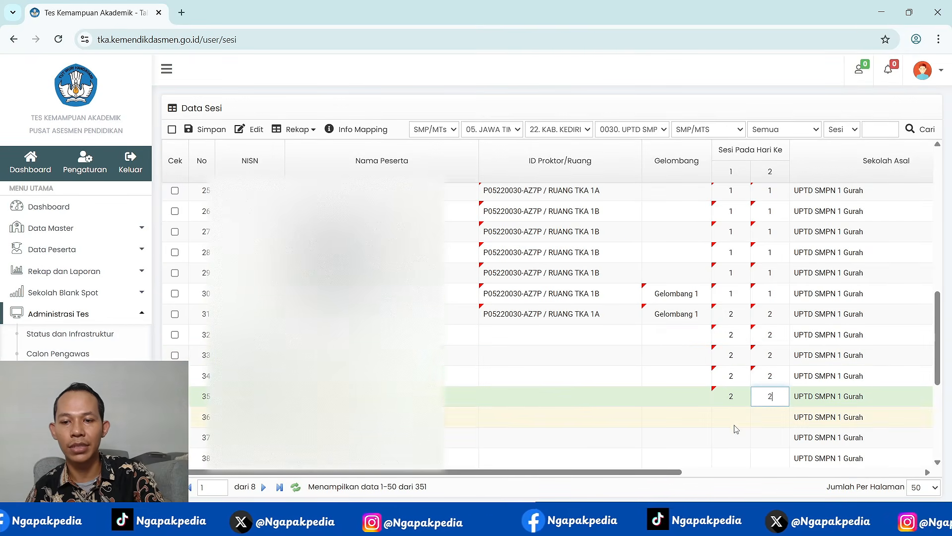
left_click(734, 421)
type("2")
key("Tab")
type("2")
Switch to the Excel plan and review the red note on splitting rooms with more than 25 participants.
left_click(581, 317)
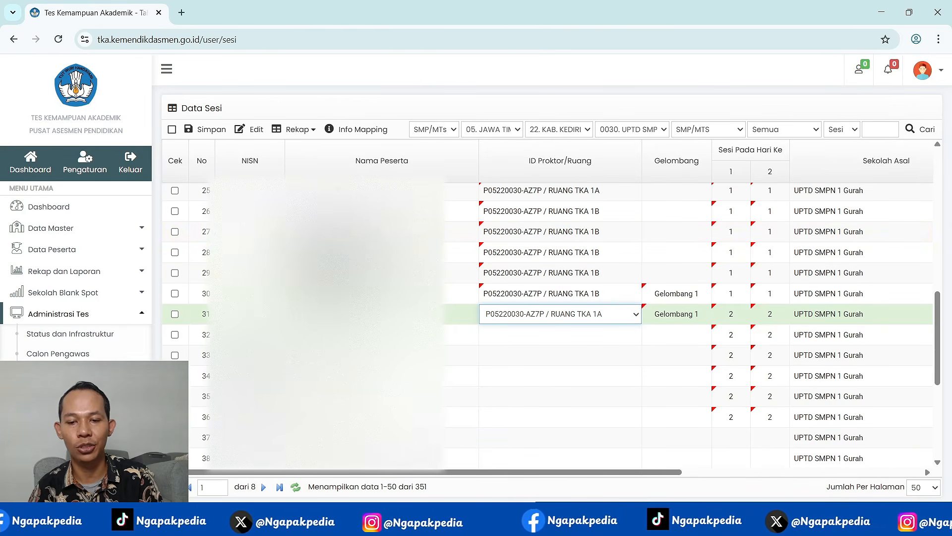
left_click(558, 447)
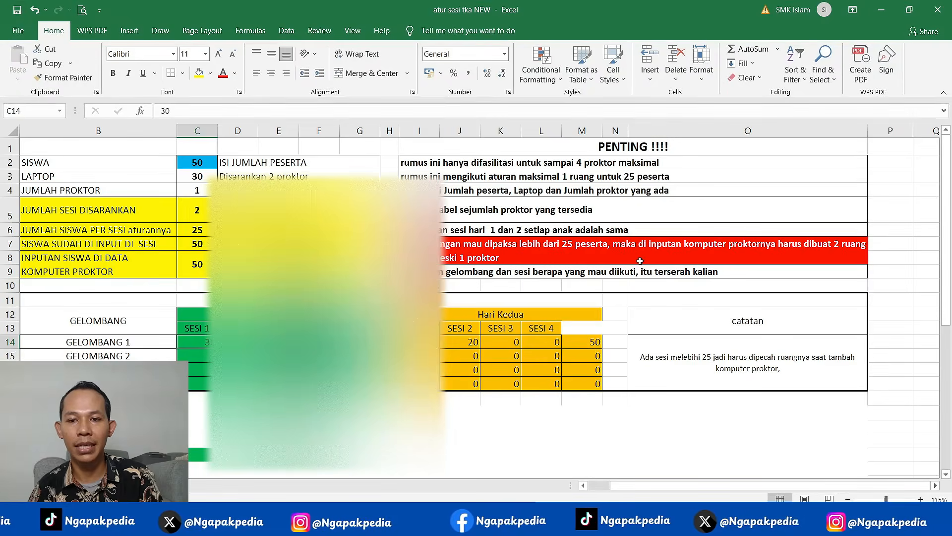
left_click(598, 243)
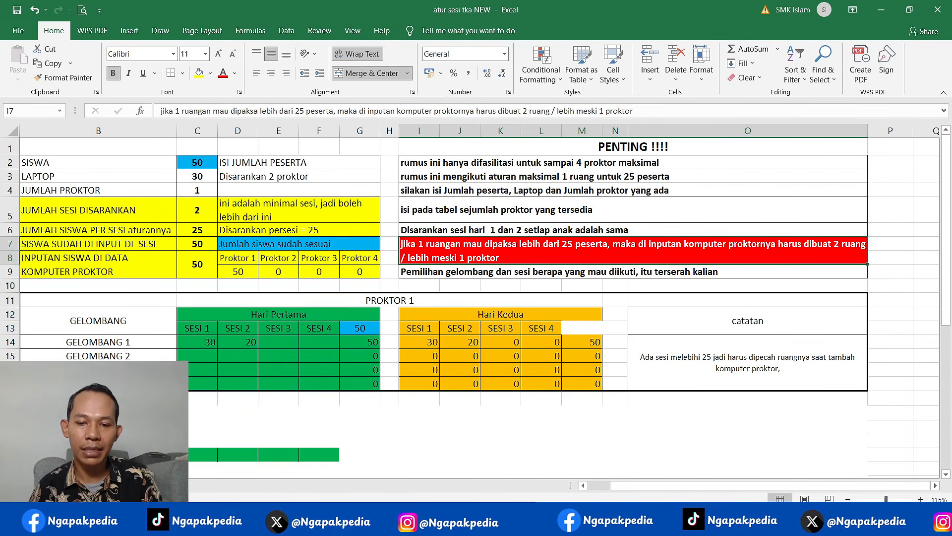
mouse_move(640, 523)
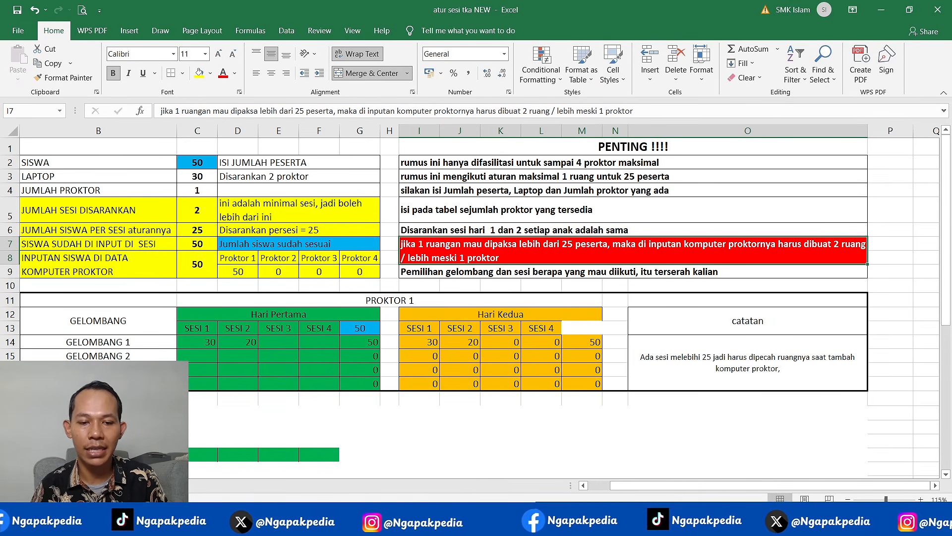
Switch to the other browser window and show the Ngapakpedia YouTube channel's videos page.
left_click(411, 522)
left_click(226, 15)
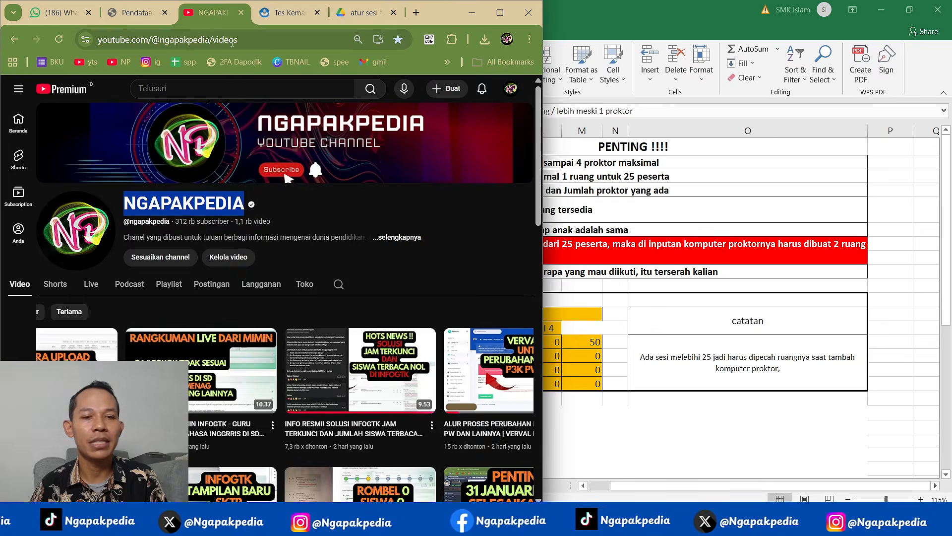